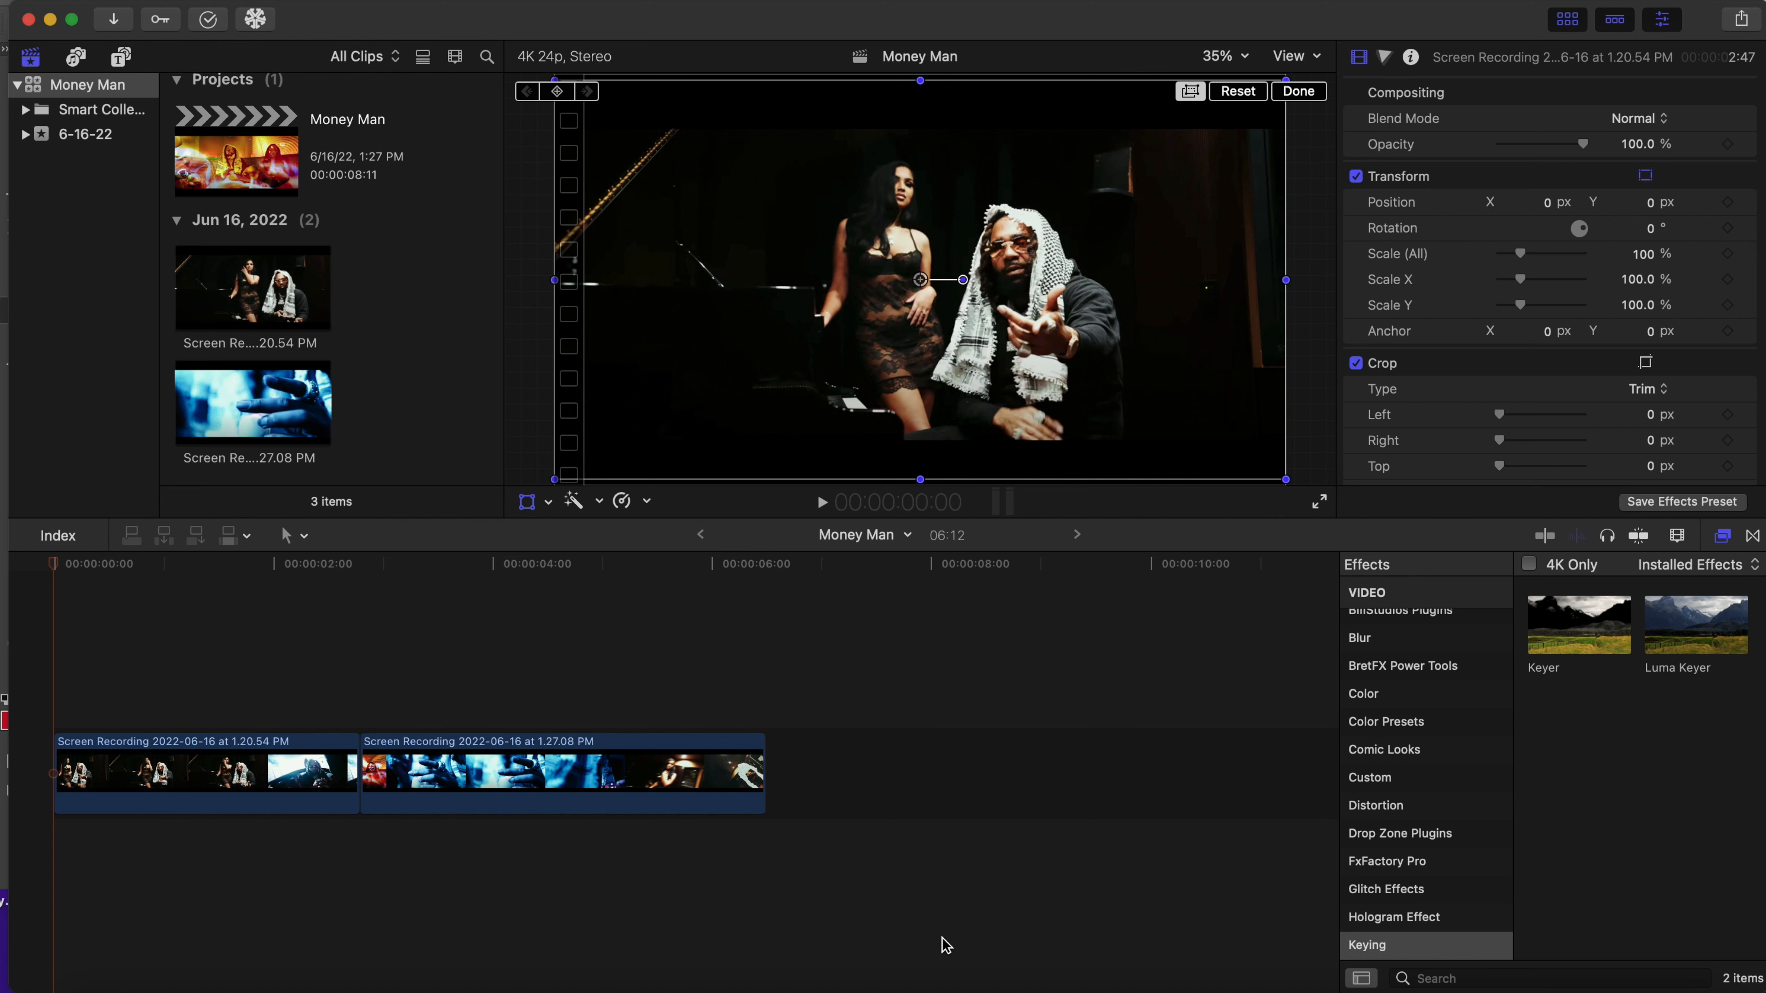
- Play the timeline through the cut between the two clips, and return the playhead to the start
key(space)
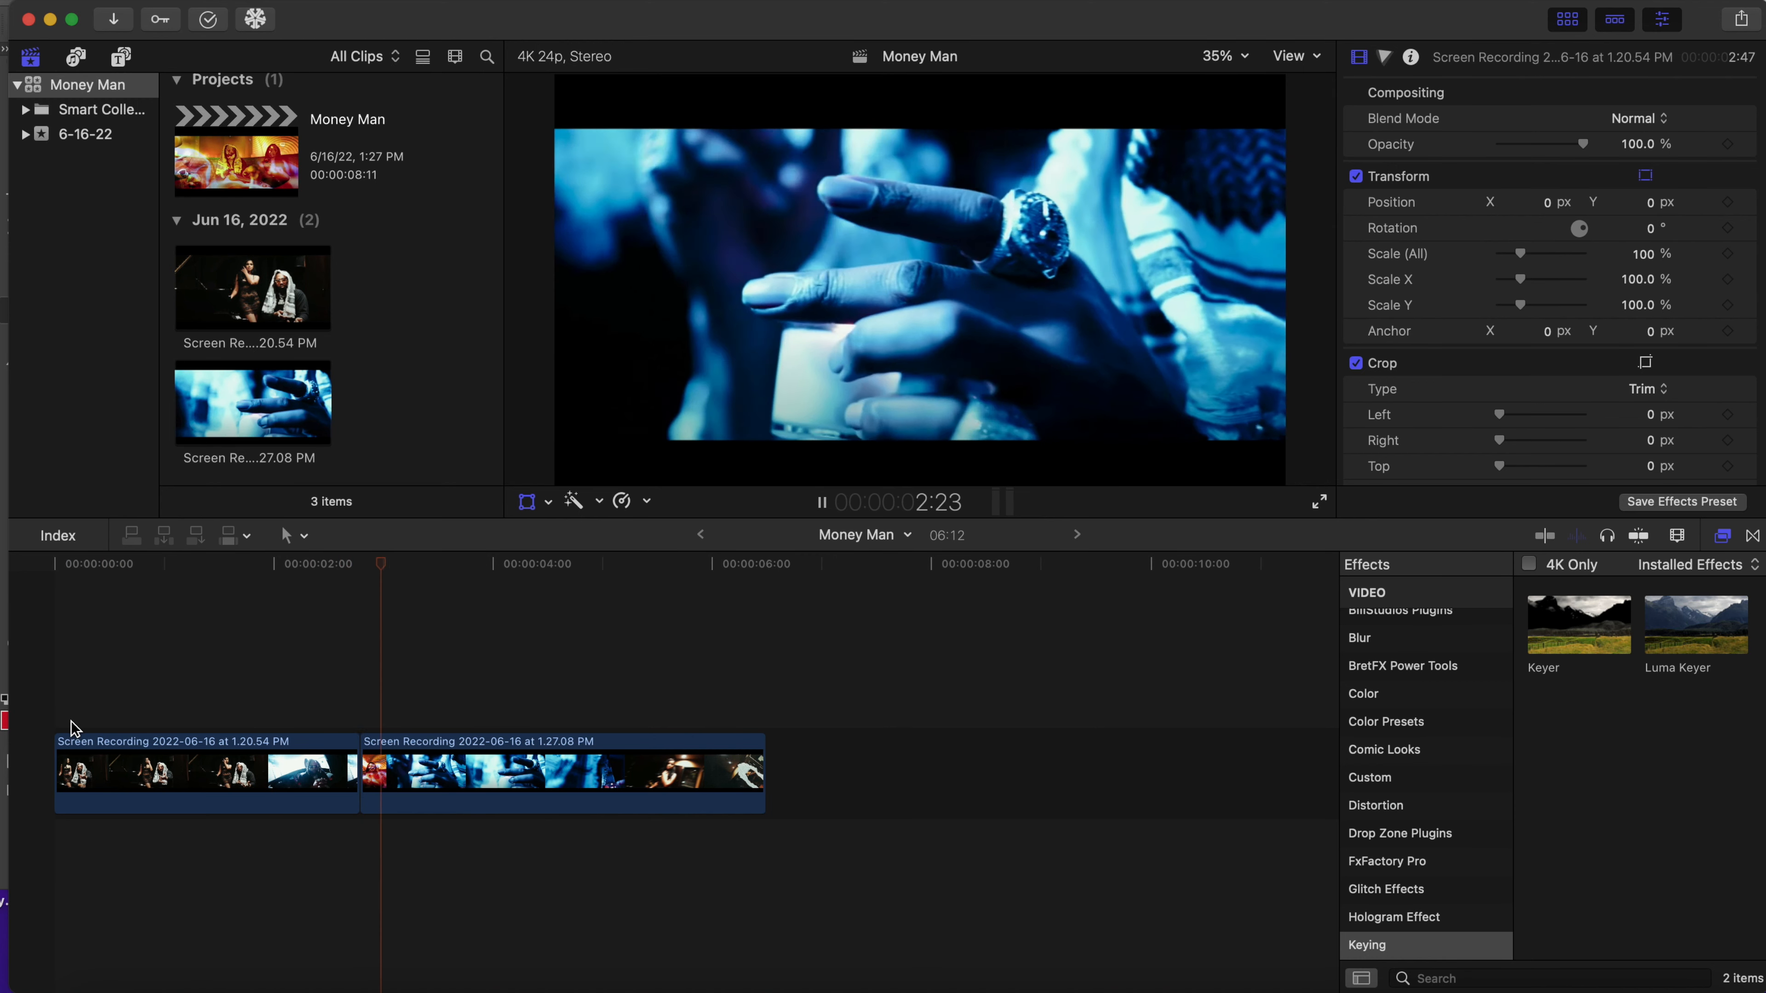
key(space)
key(Home)
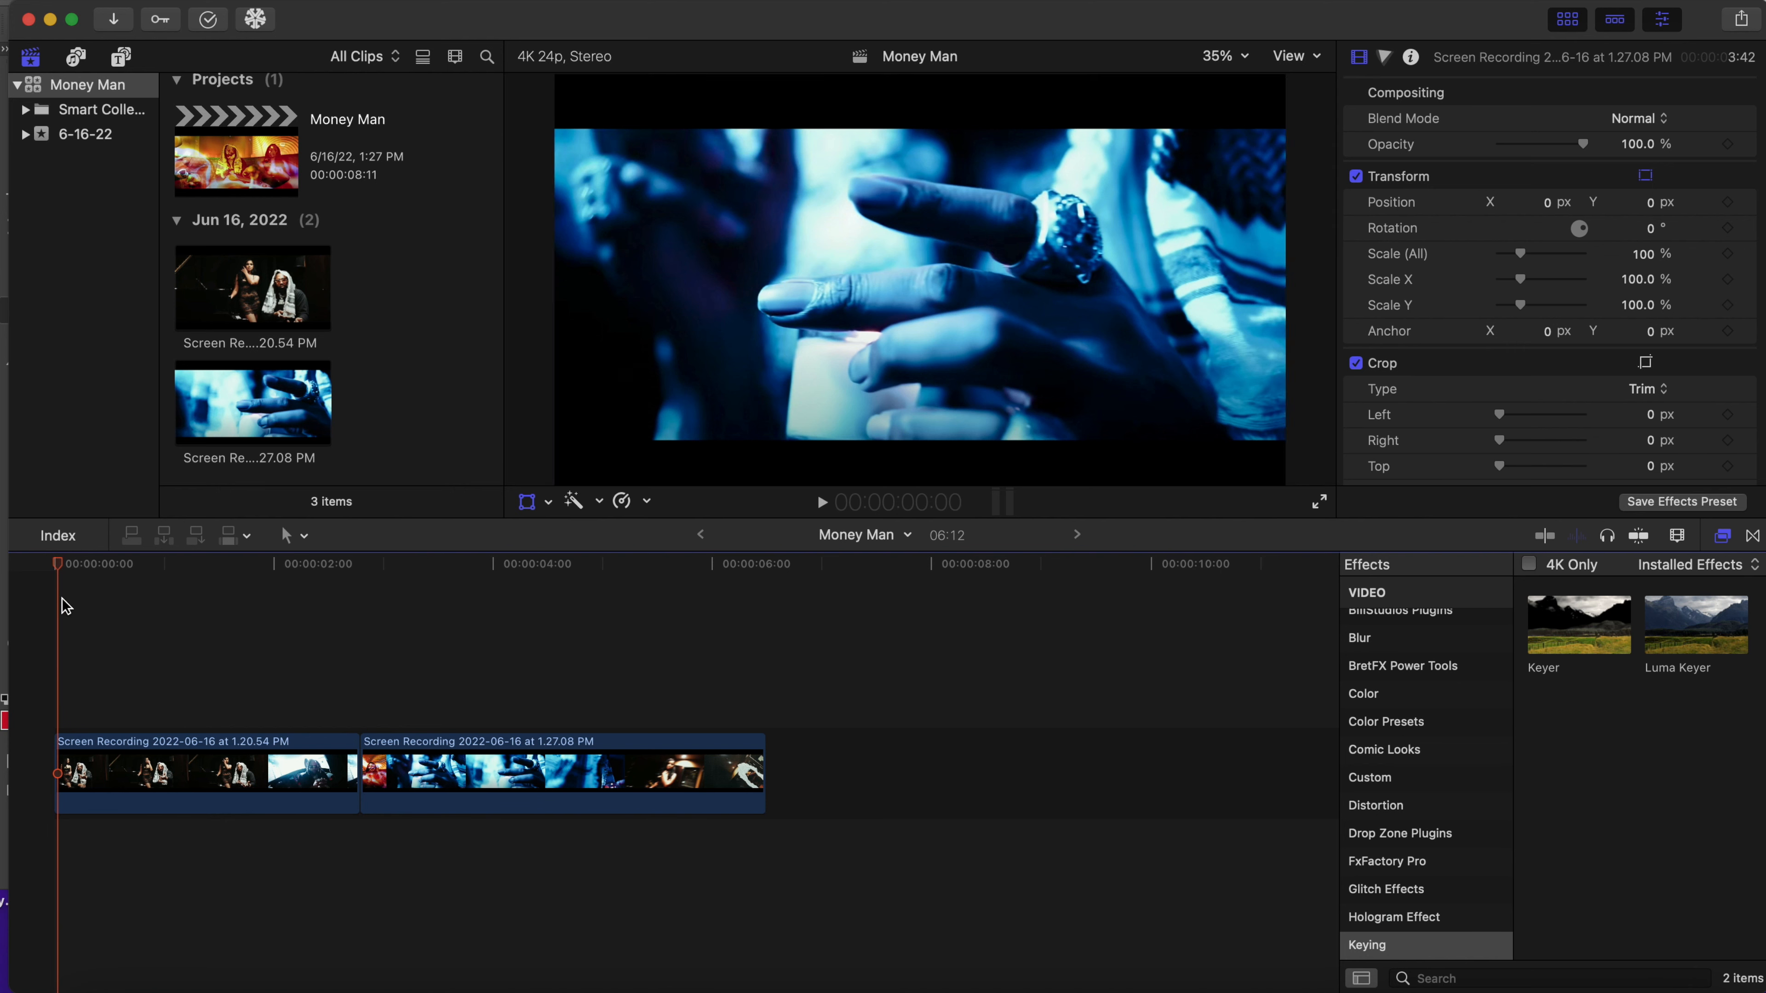
- Add a freeze frame from the last frame of the first clip, at about 2:18, just before the cut
drag(64, 606, 362, 646)
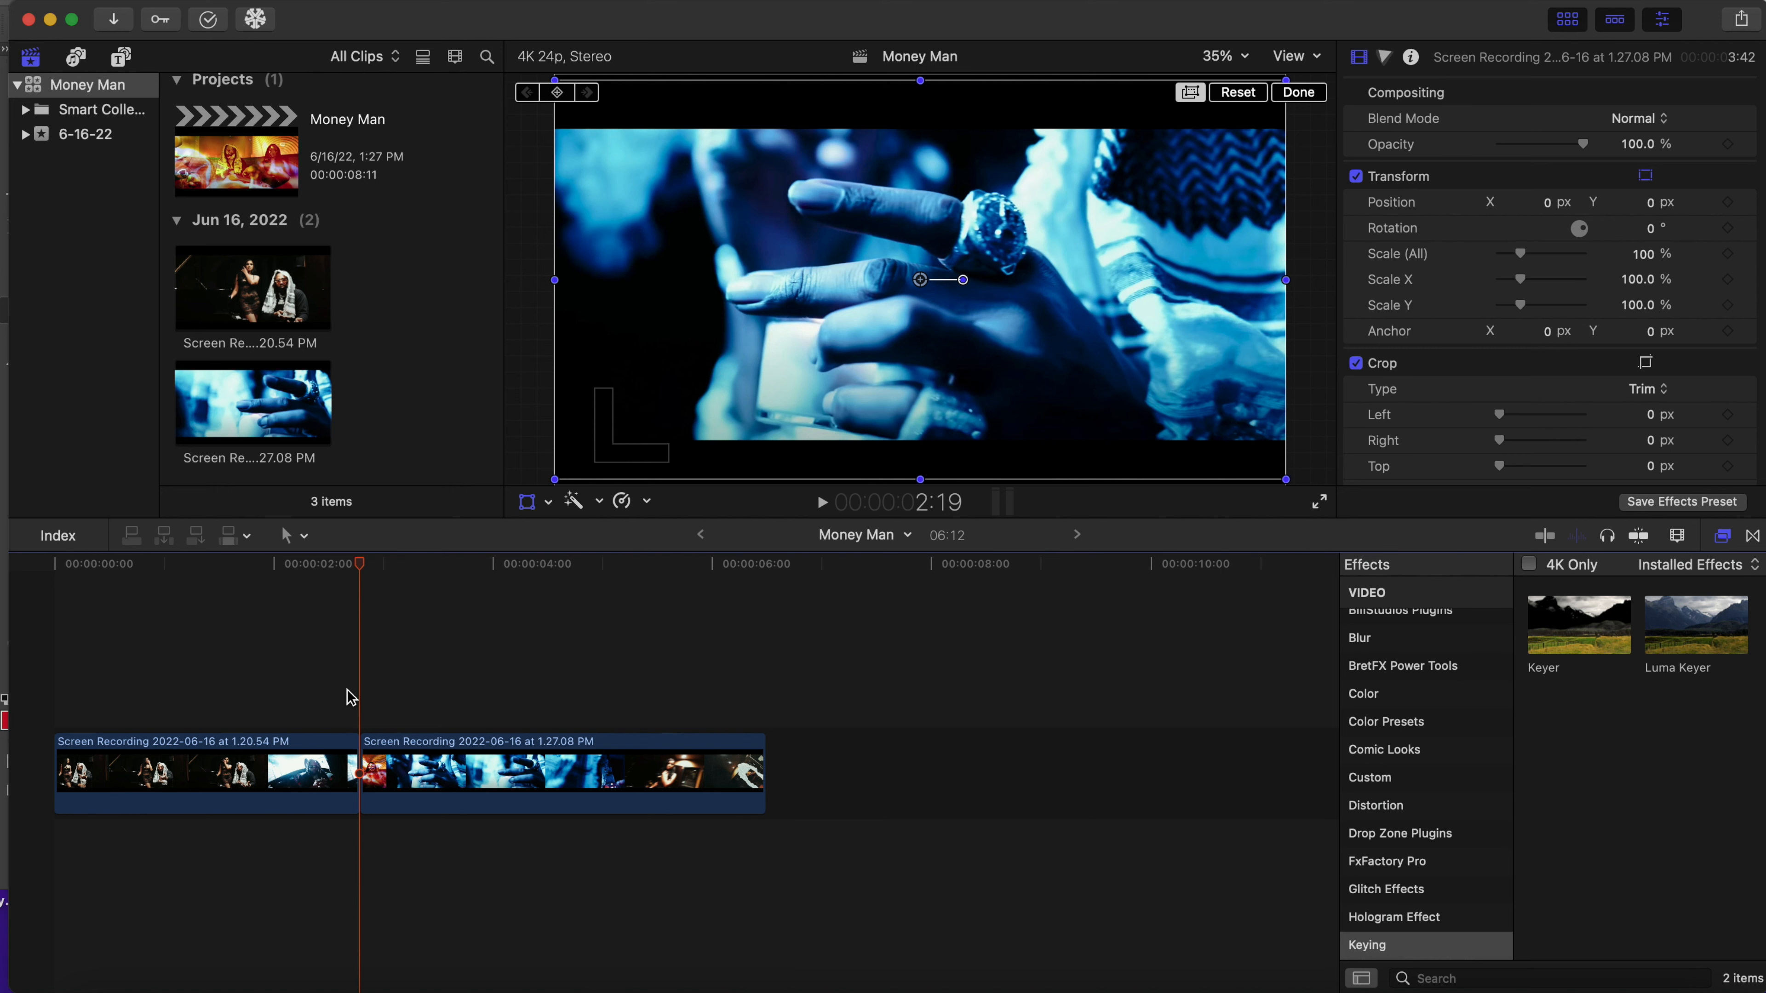
key(Left)
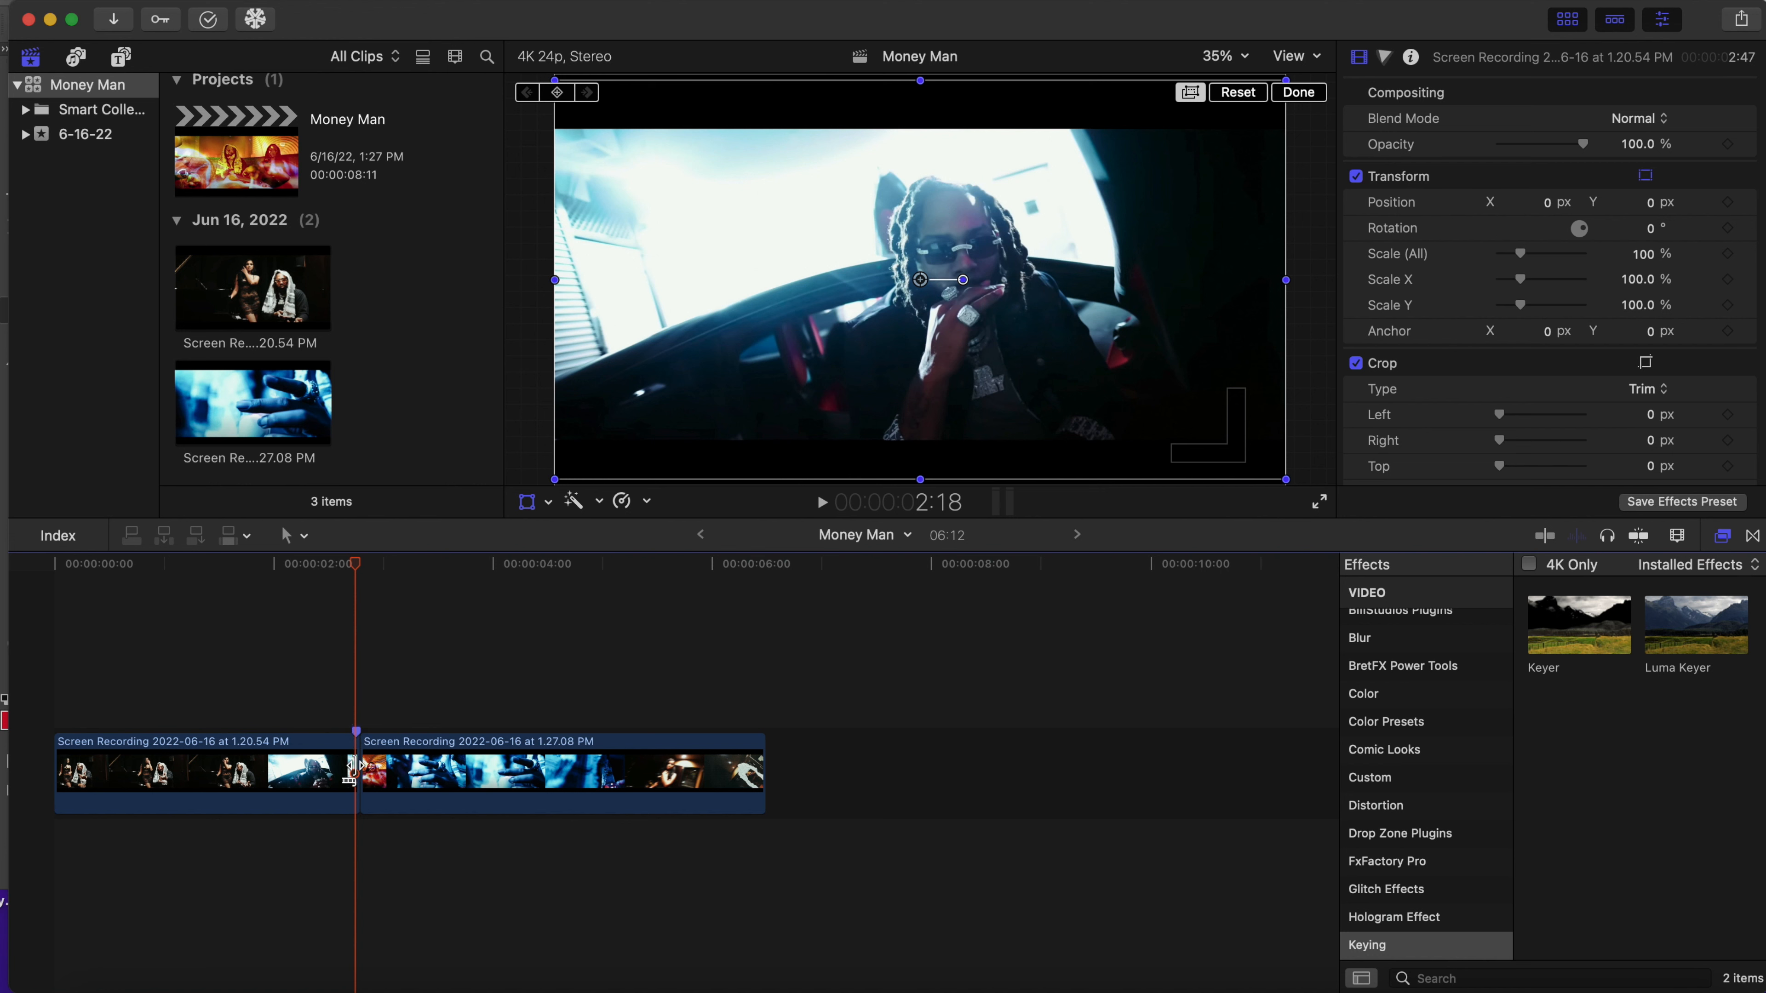
click(347, 770)
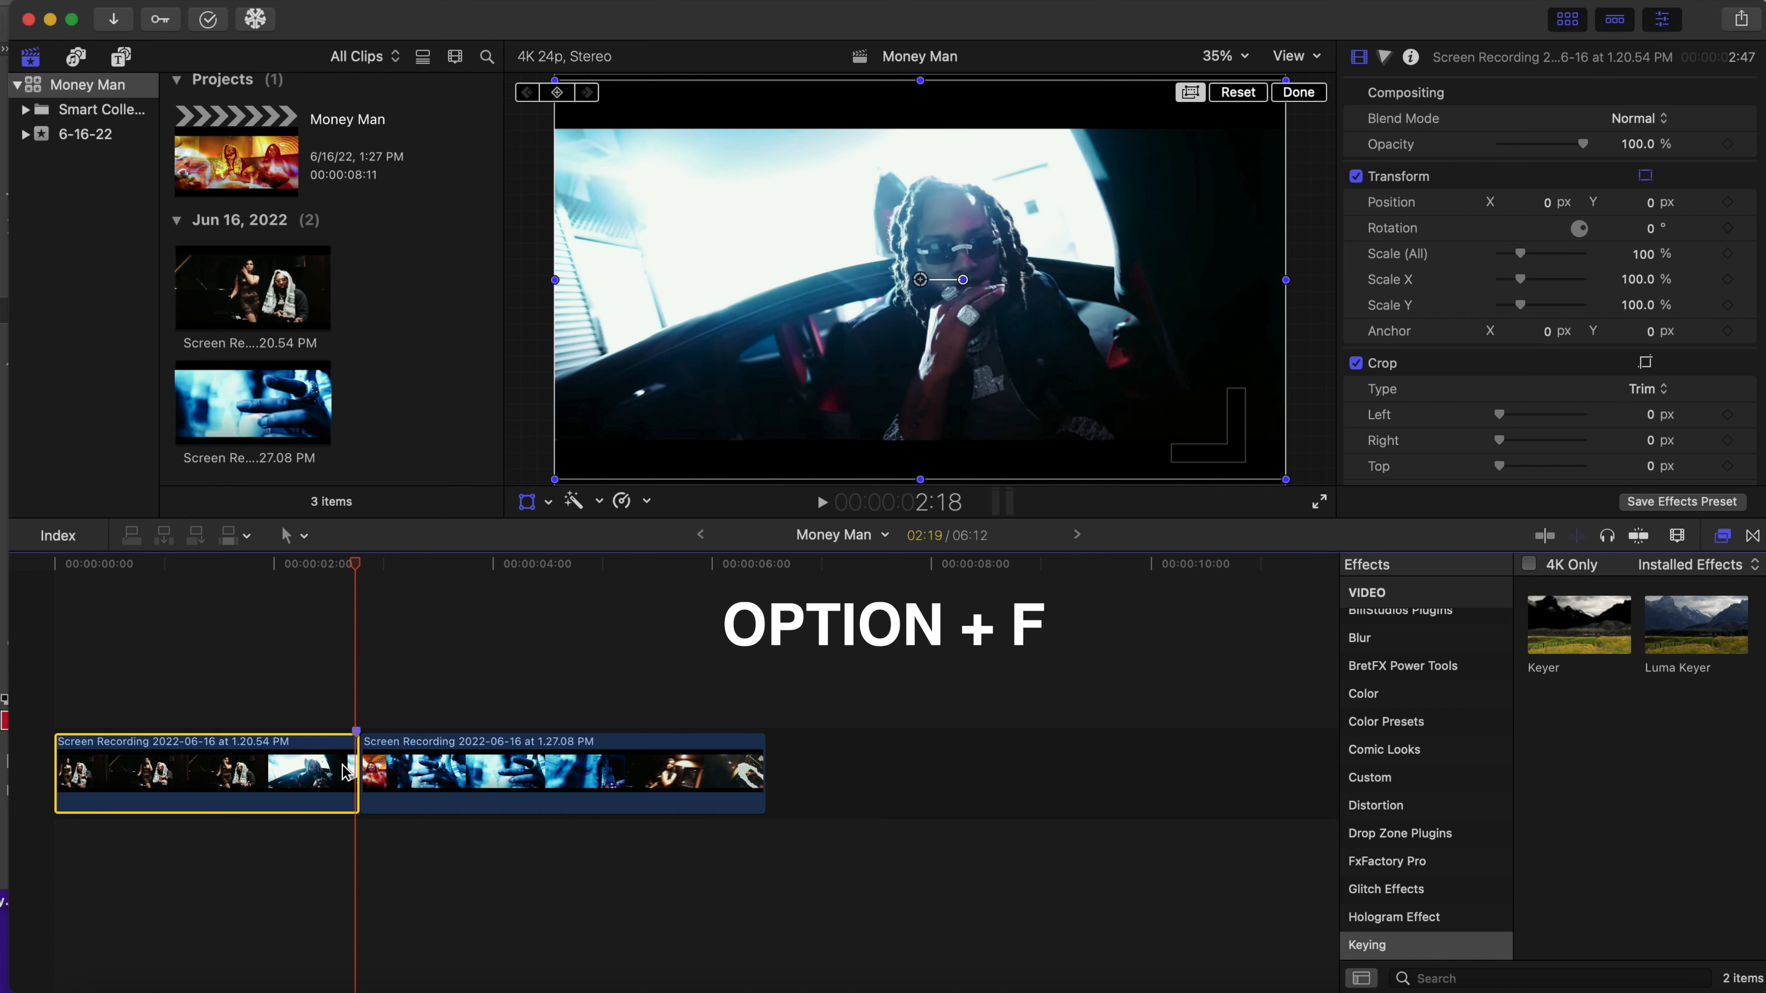
click(355, 702)
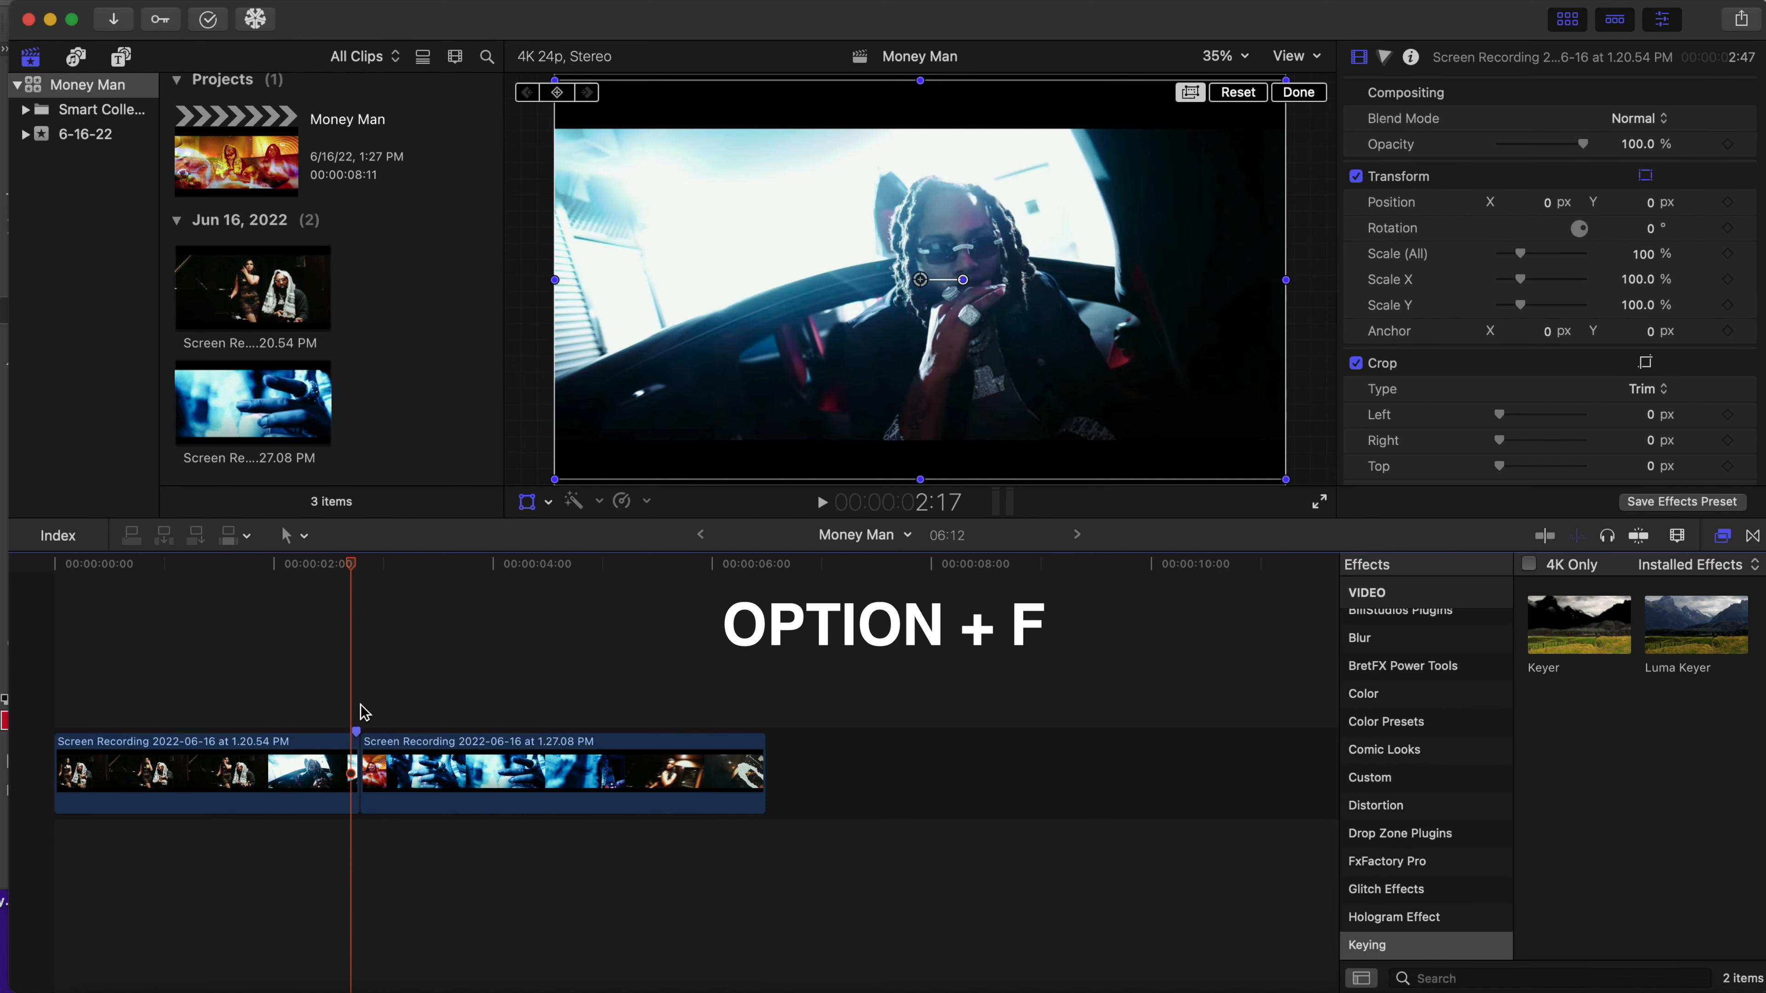
key(alt+f)
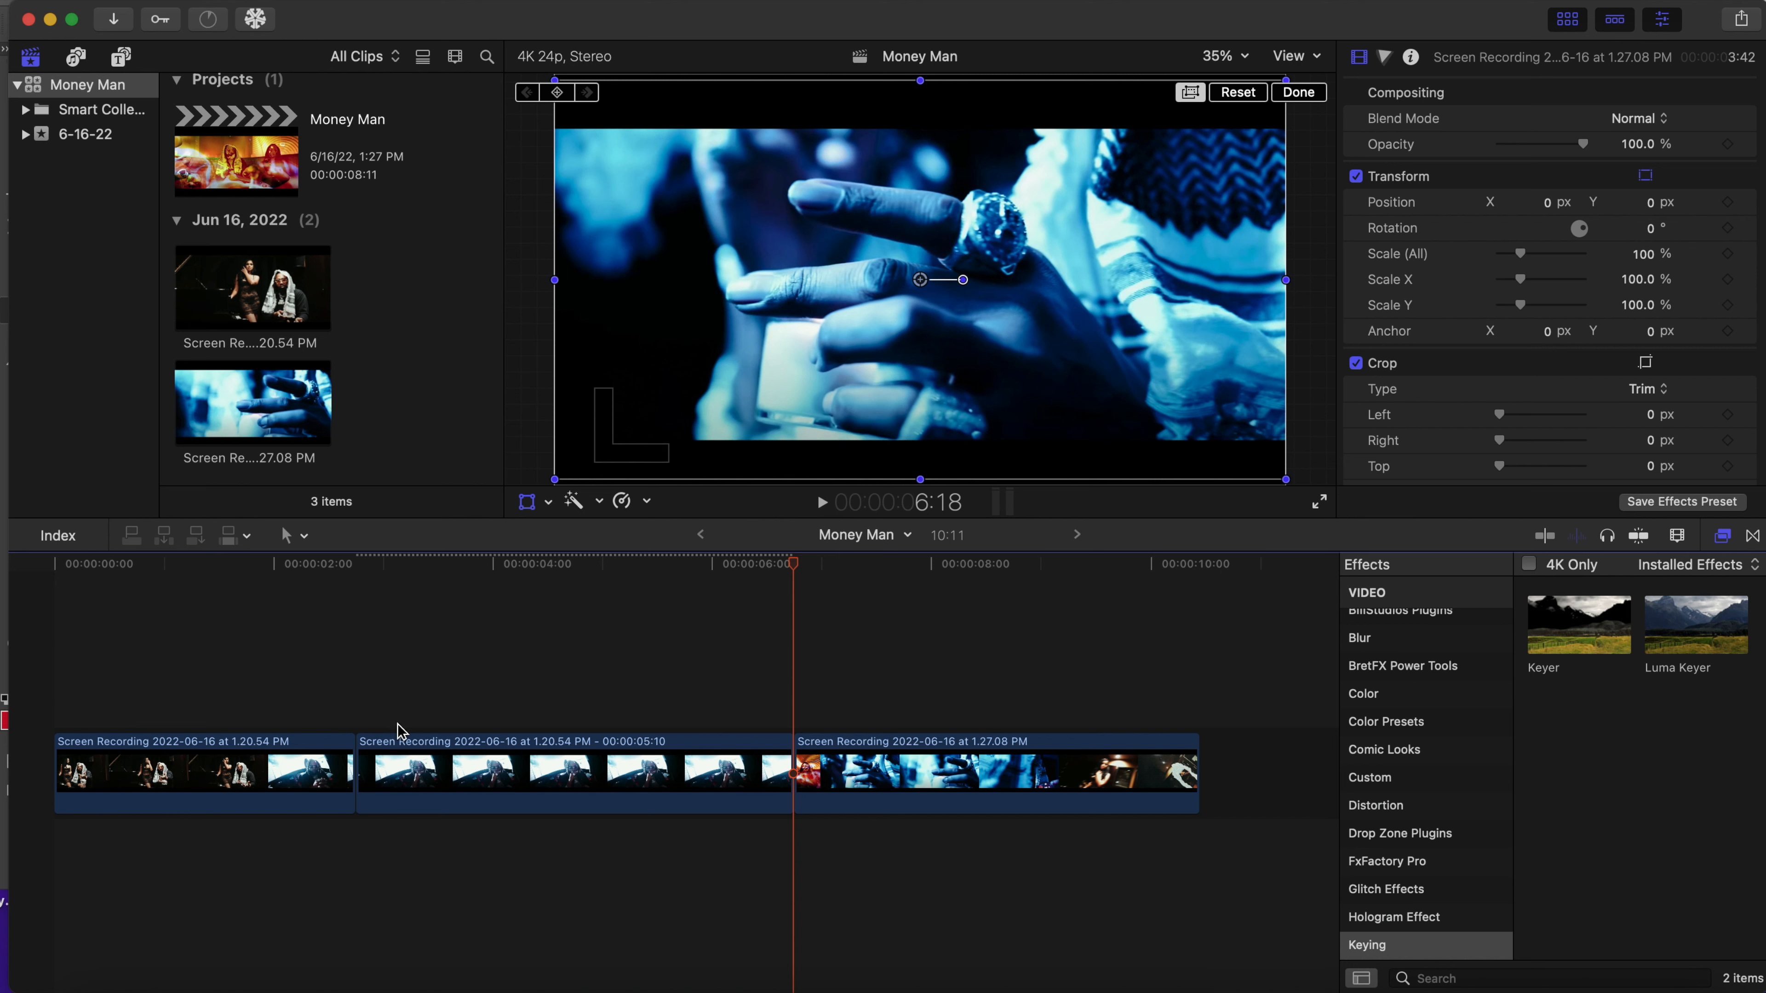
- Play the timeline from near the start into the freeze frame to review how the first clip leads into it
click(396, 748)
click(409, 757)
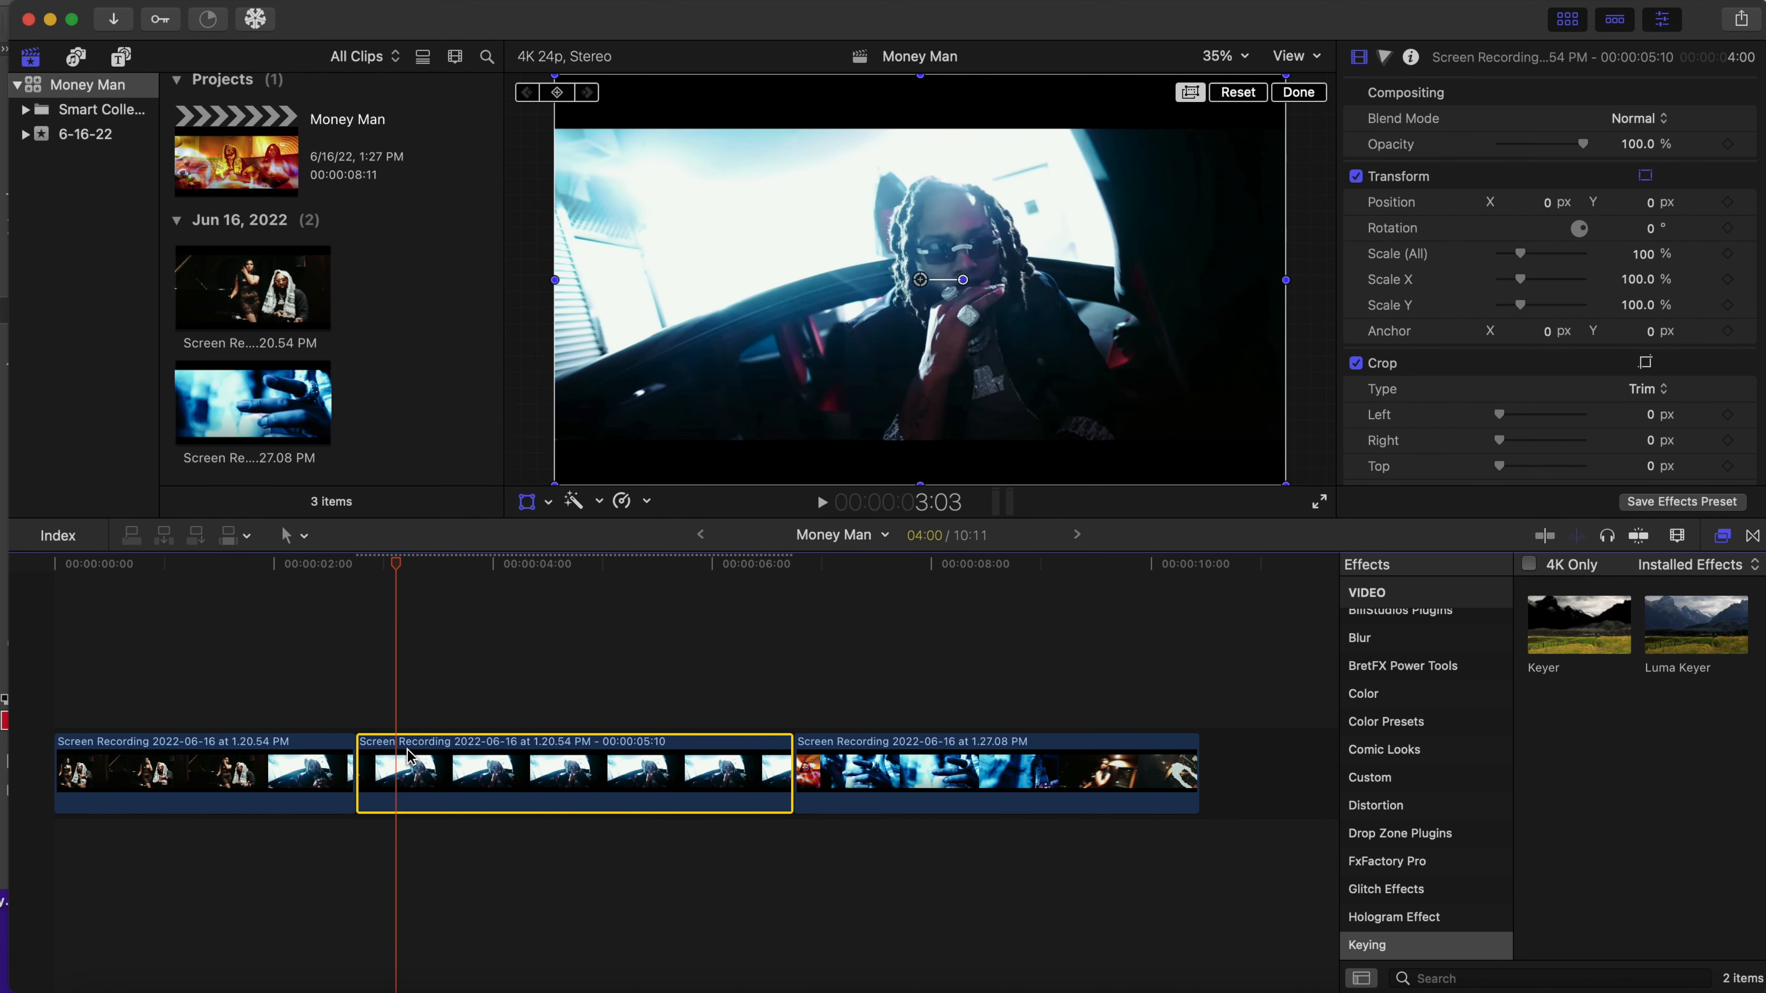
click(362, 718)
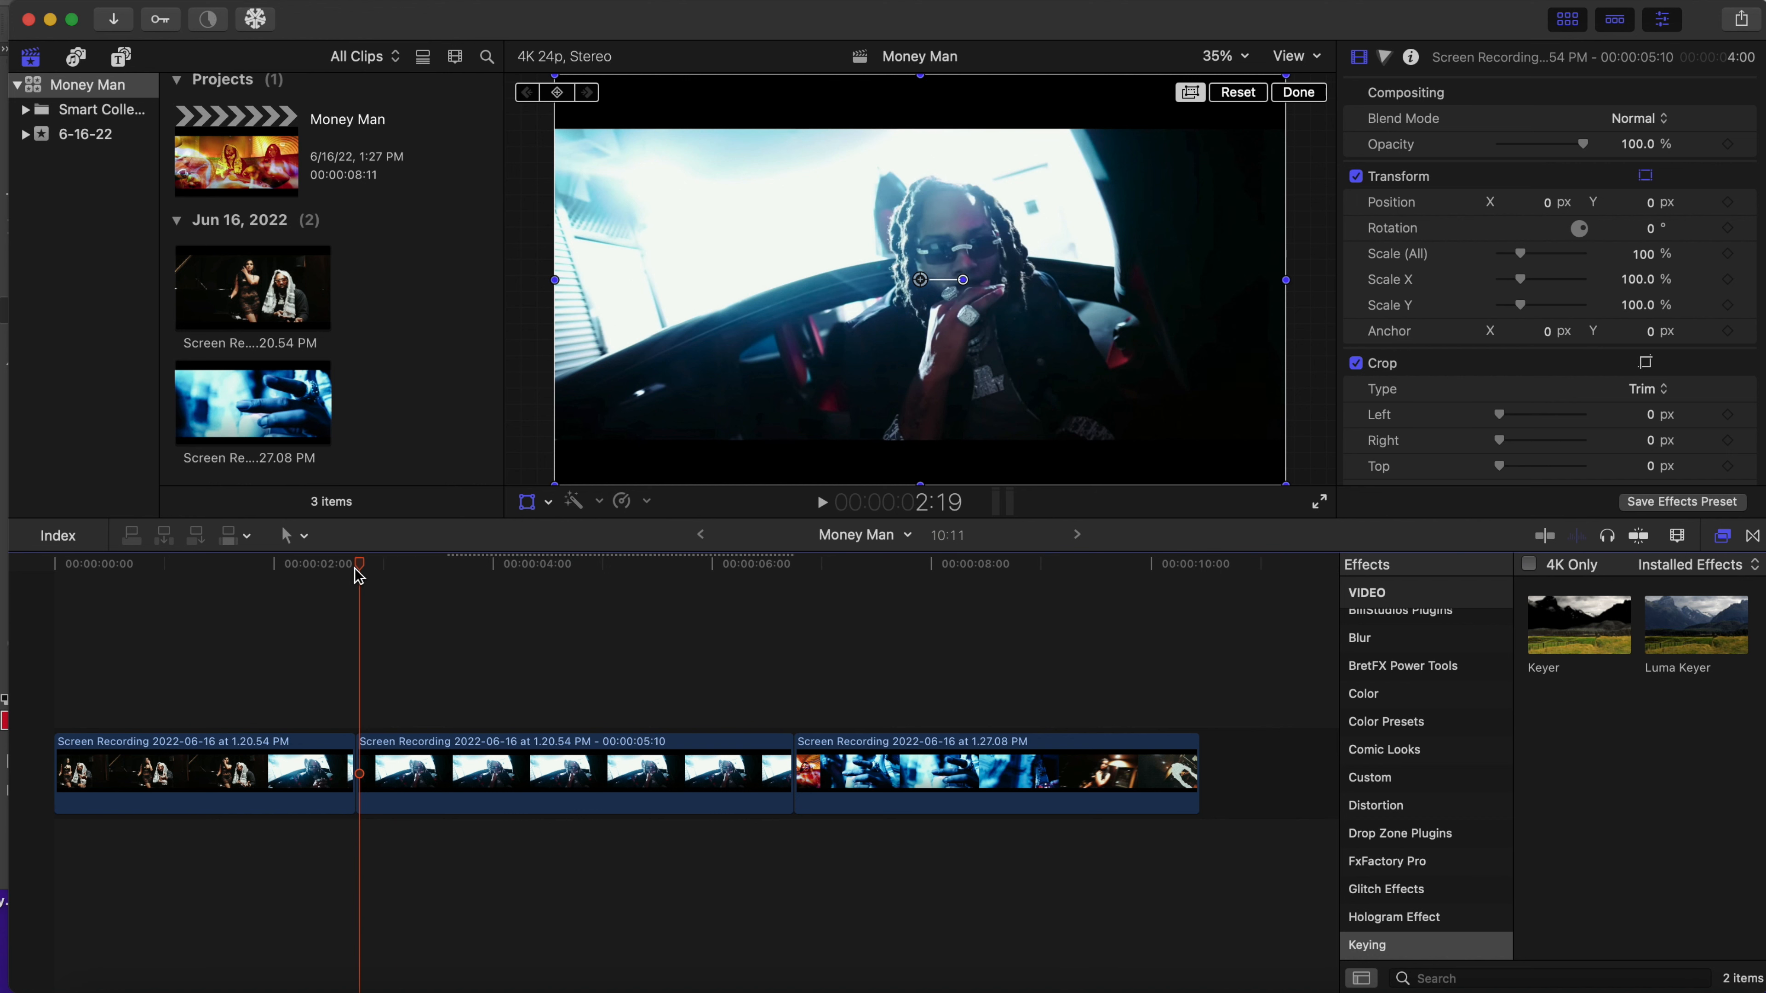
drag(356, 570, 80, 555)
key(space)
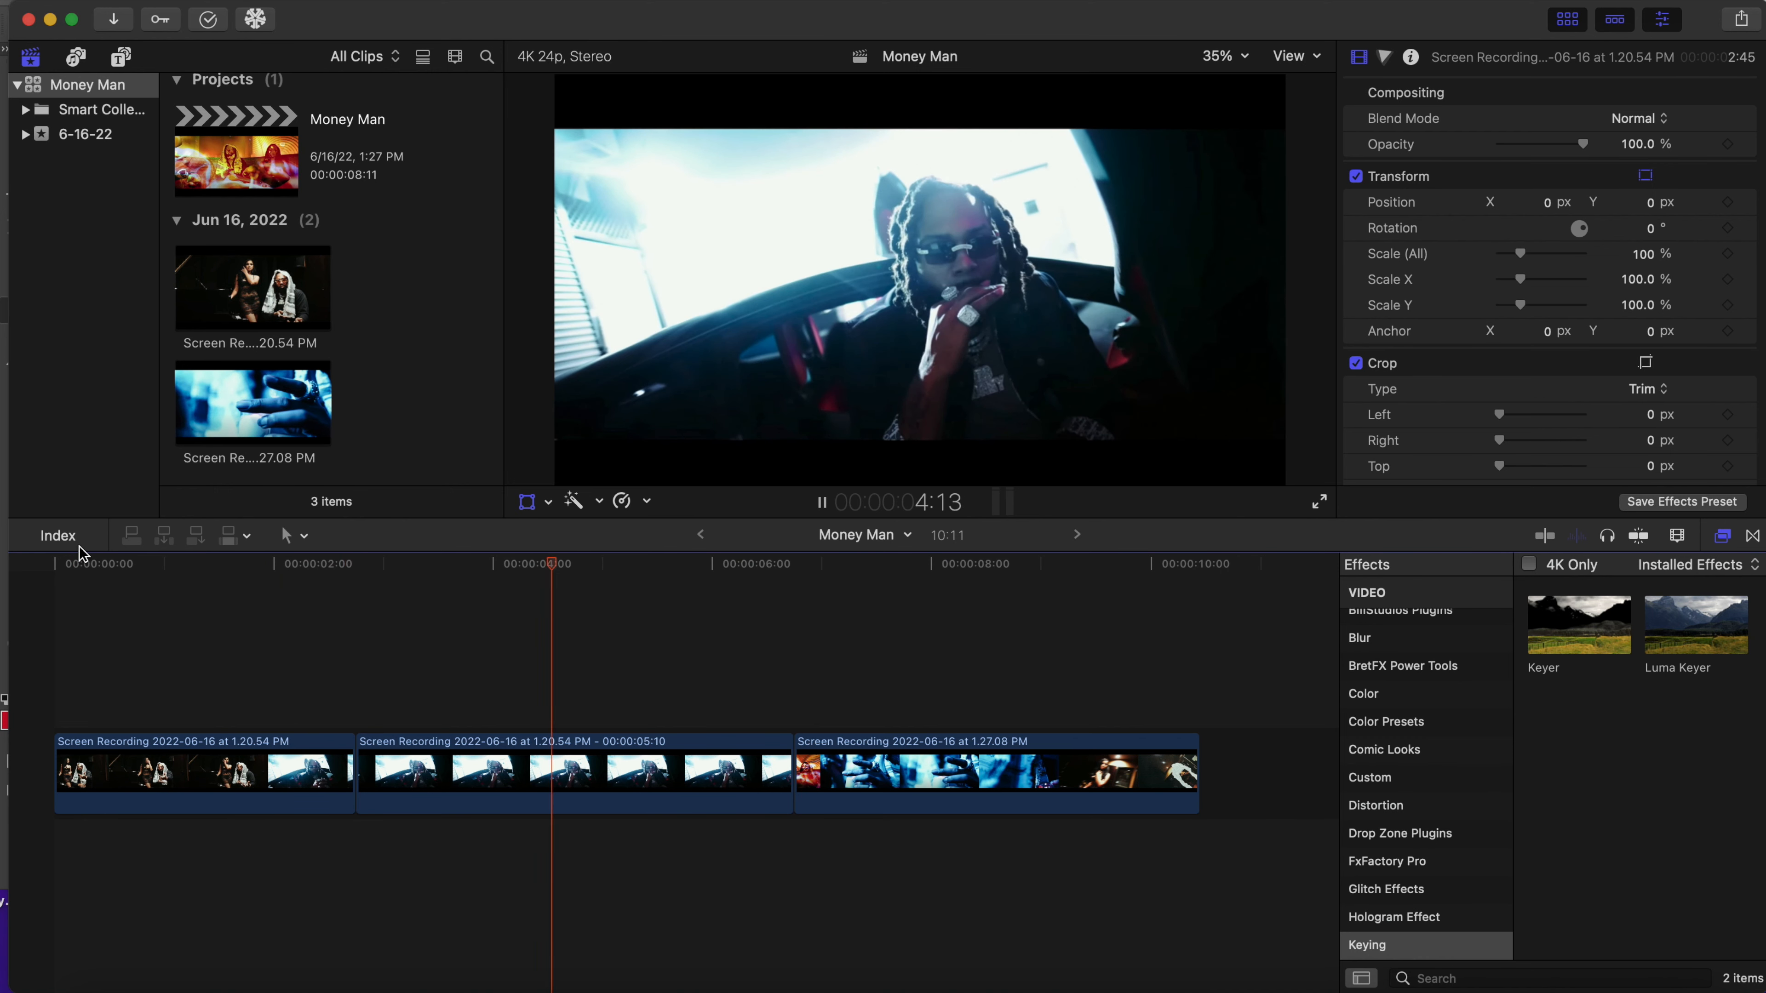
key(space)
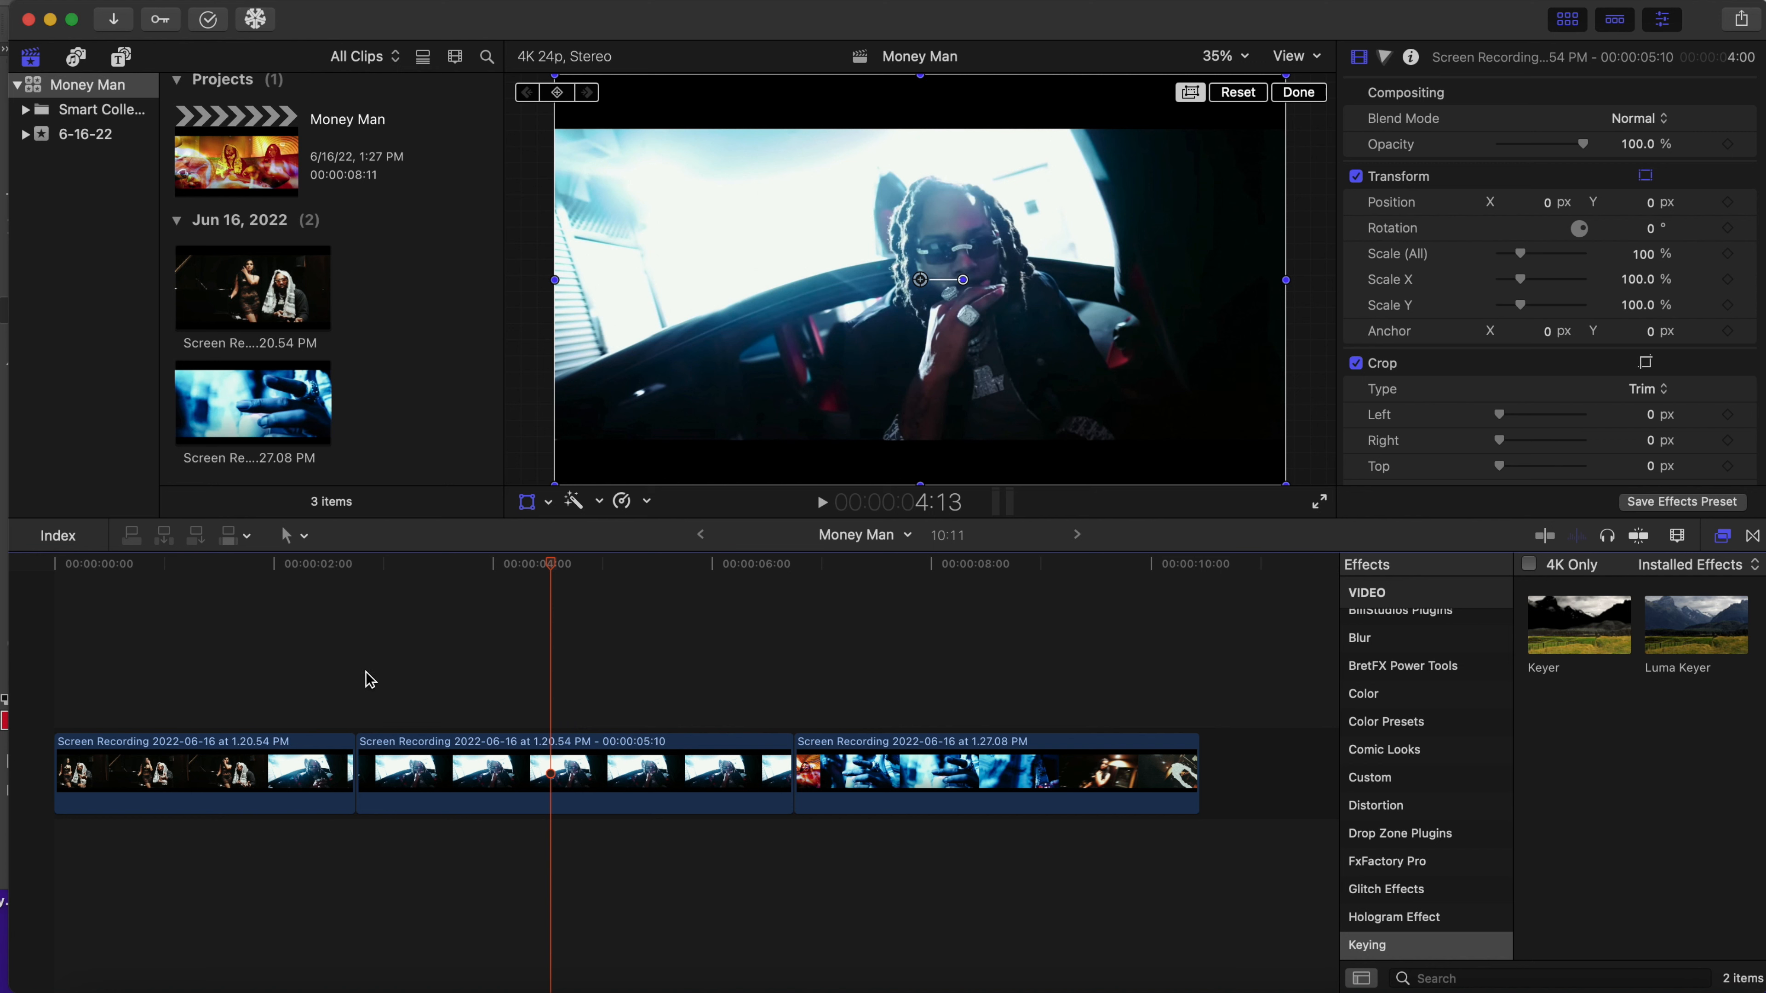
- Select the freeze-frame clip in the middle of the timeline and close the viewer's transform controls
click(456, 756)
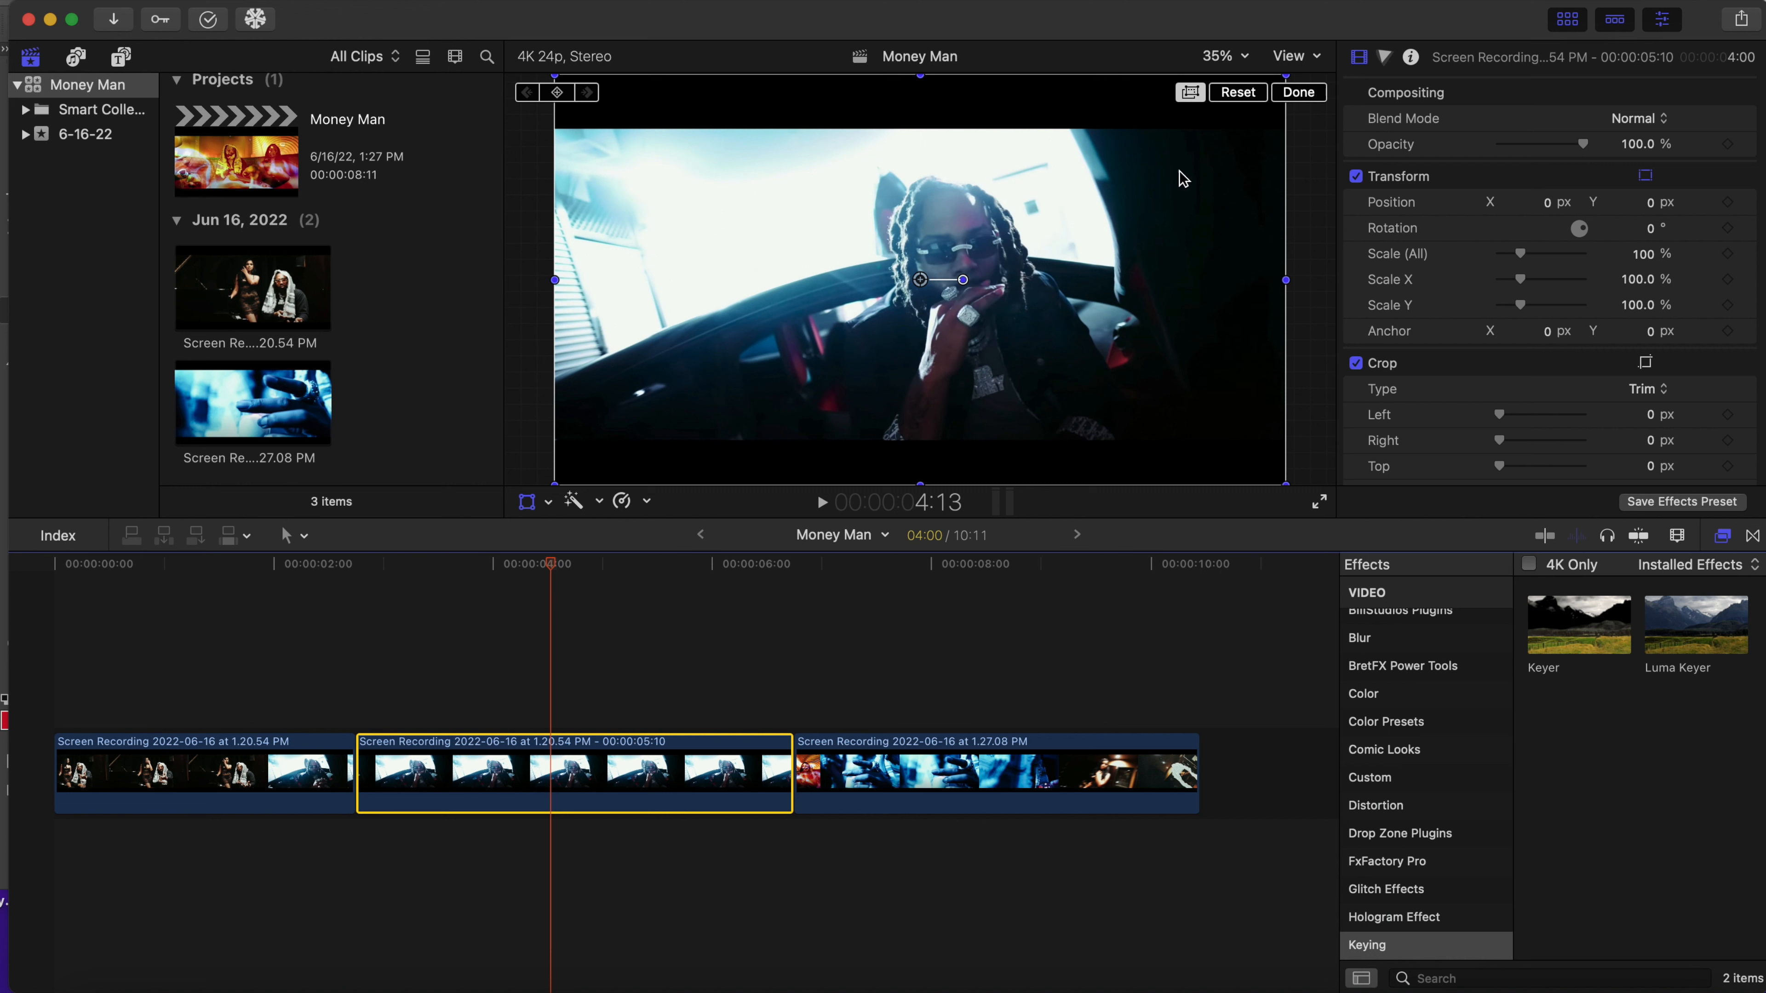
click(1299, 92)
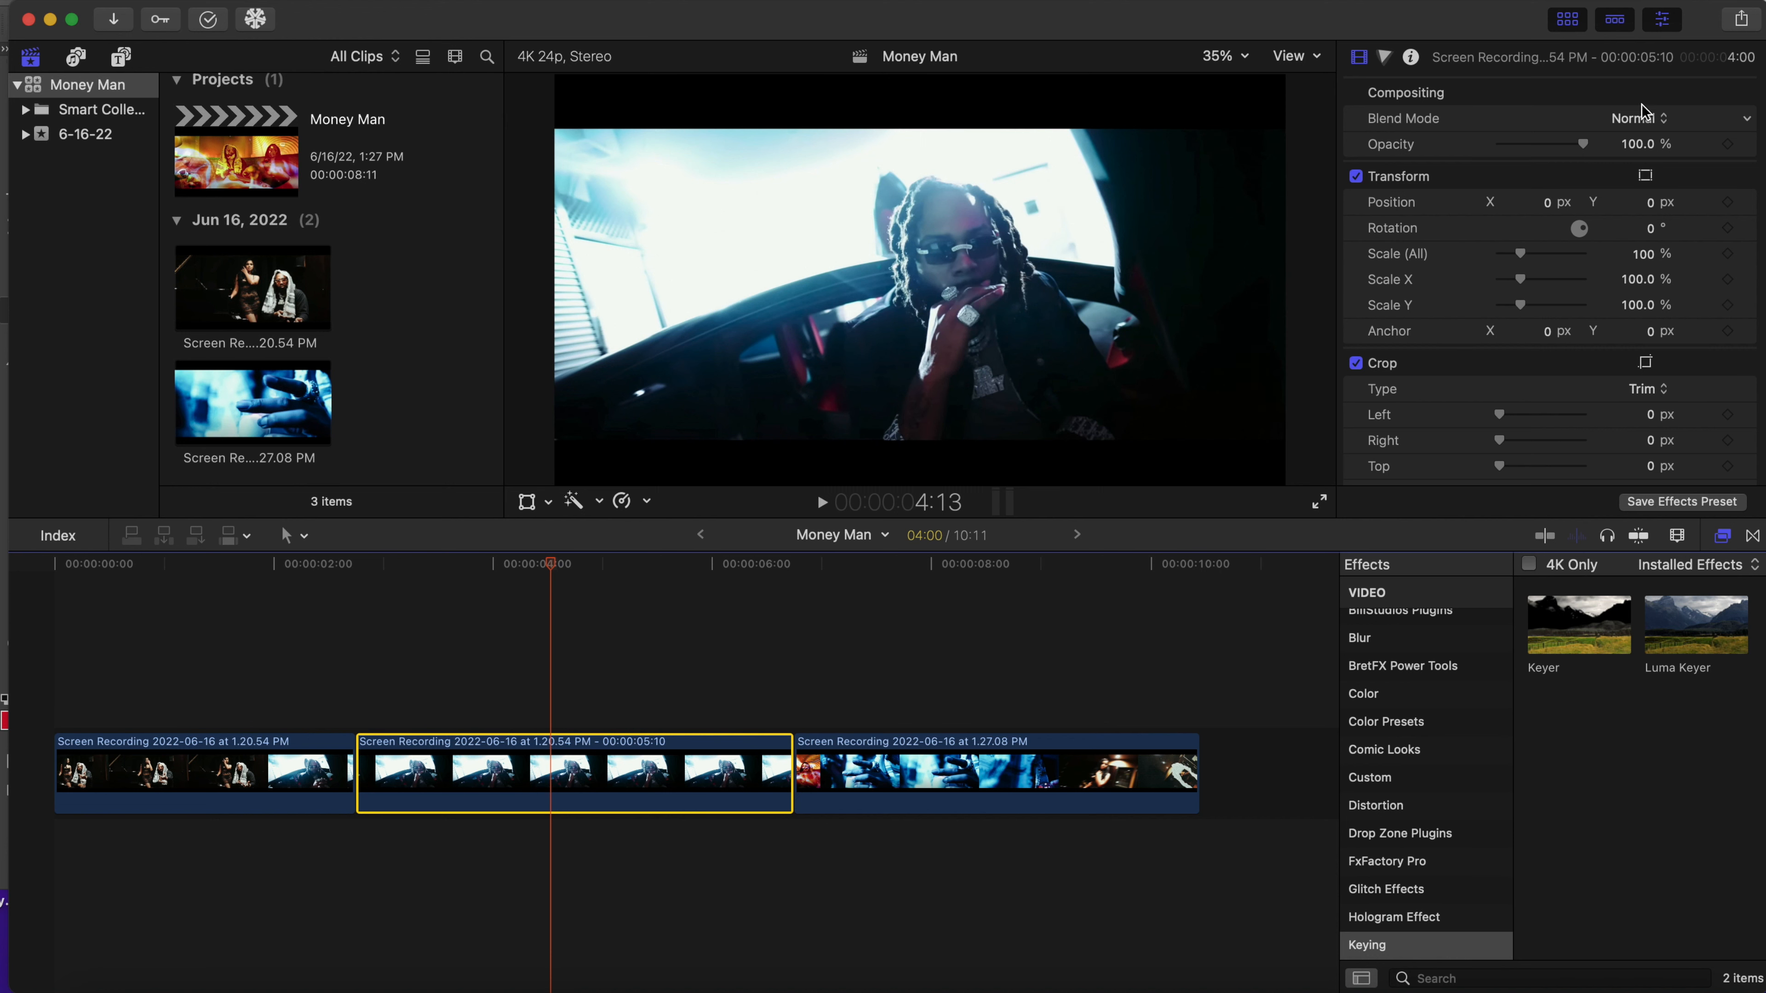
- Examine the available export destinations in the destination settings, and close them without adding one
click(1742, 20)
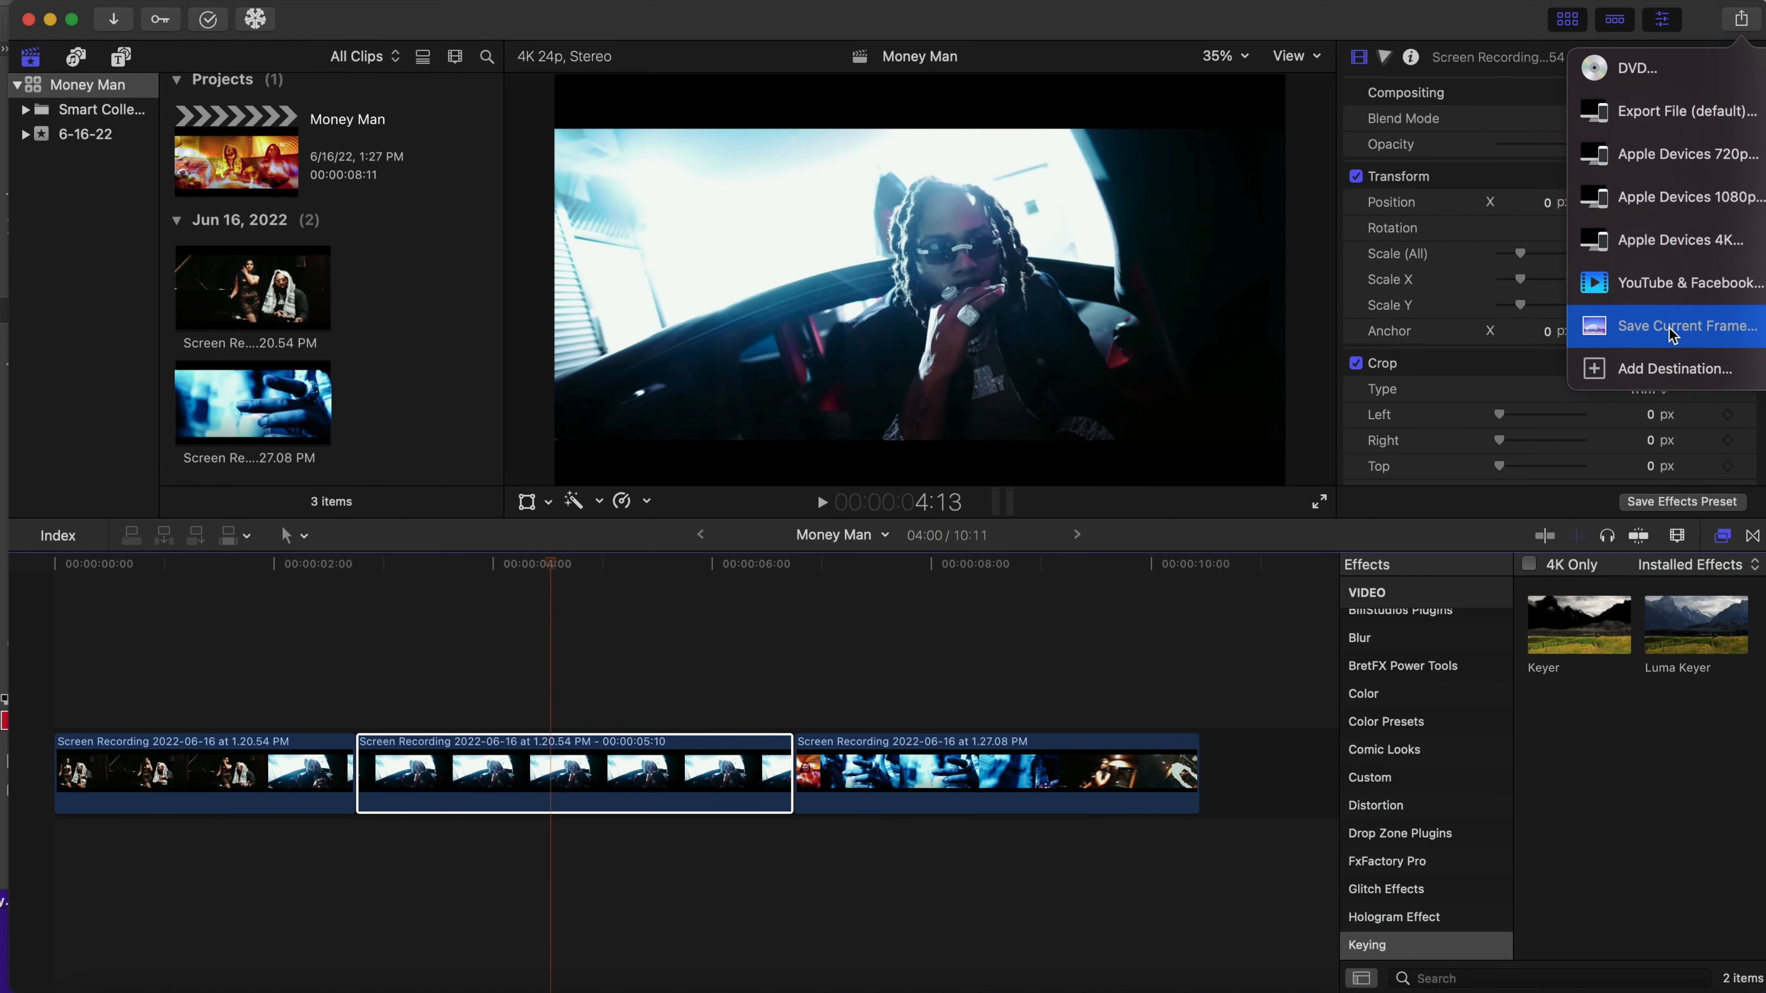
click(1662, 372)
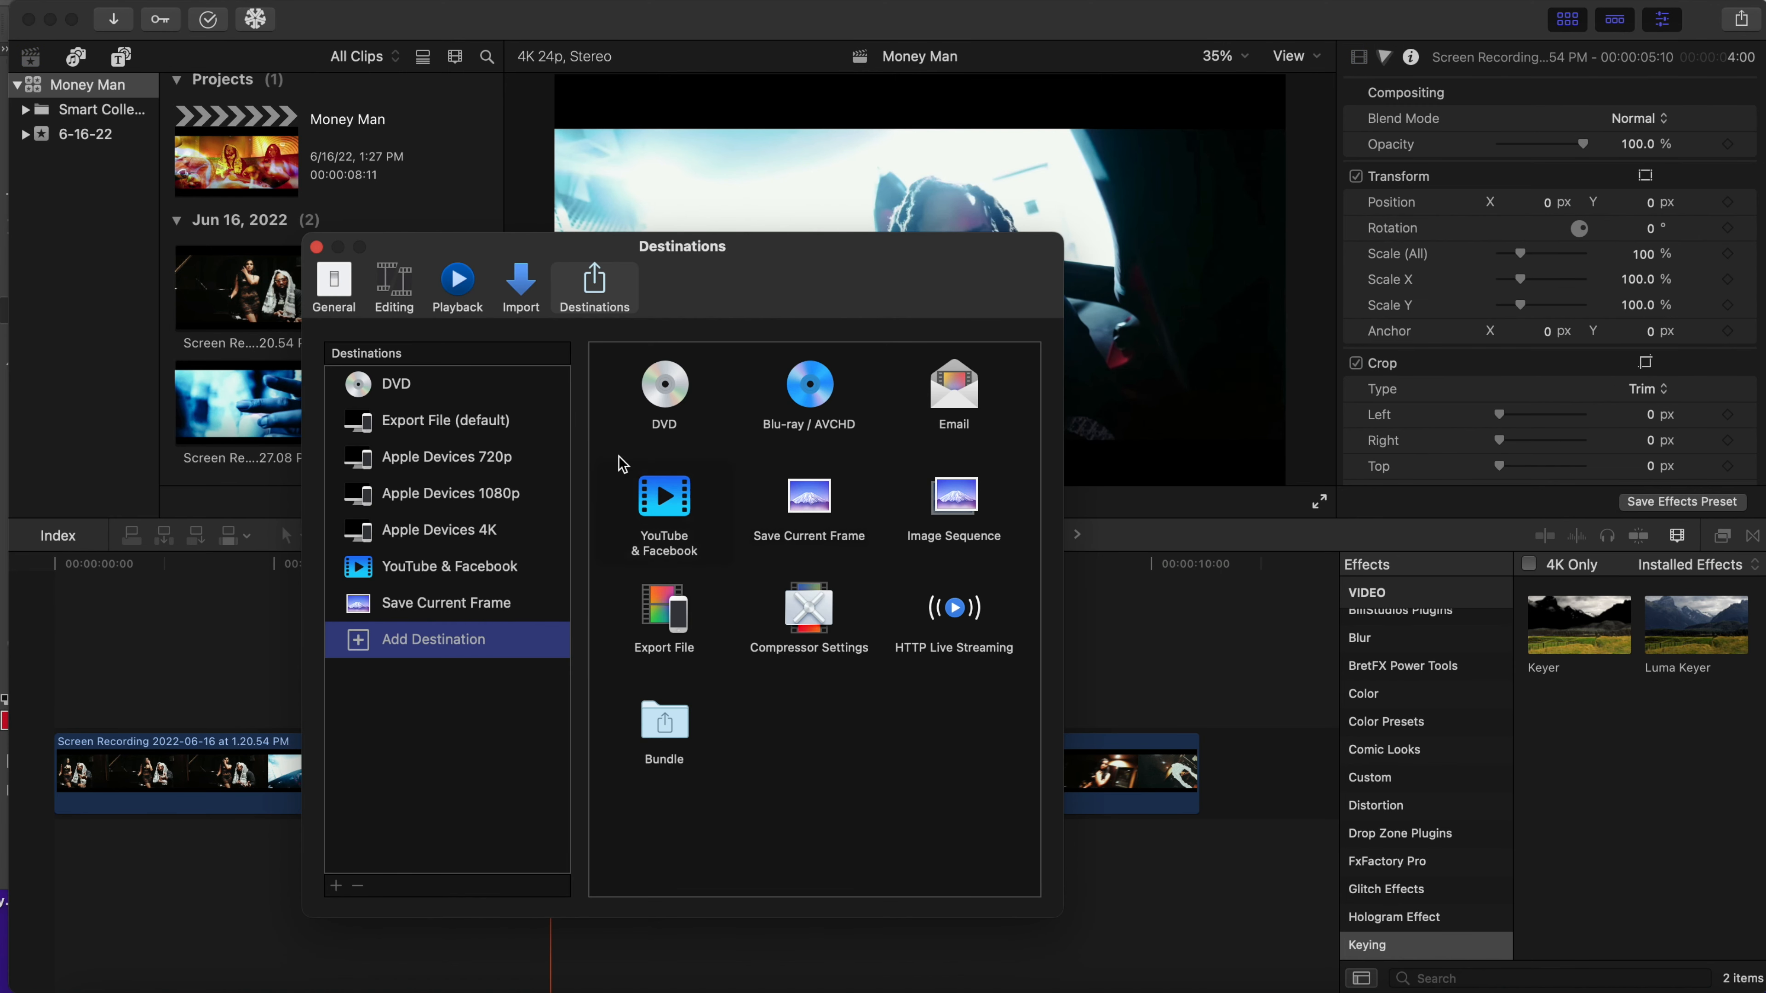
click(316, 247)
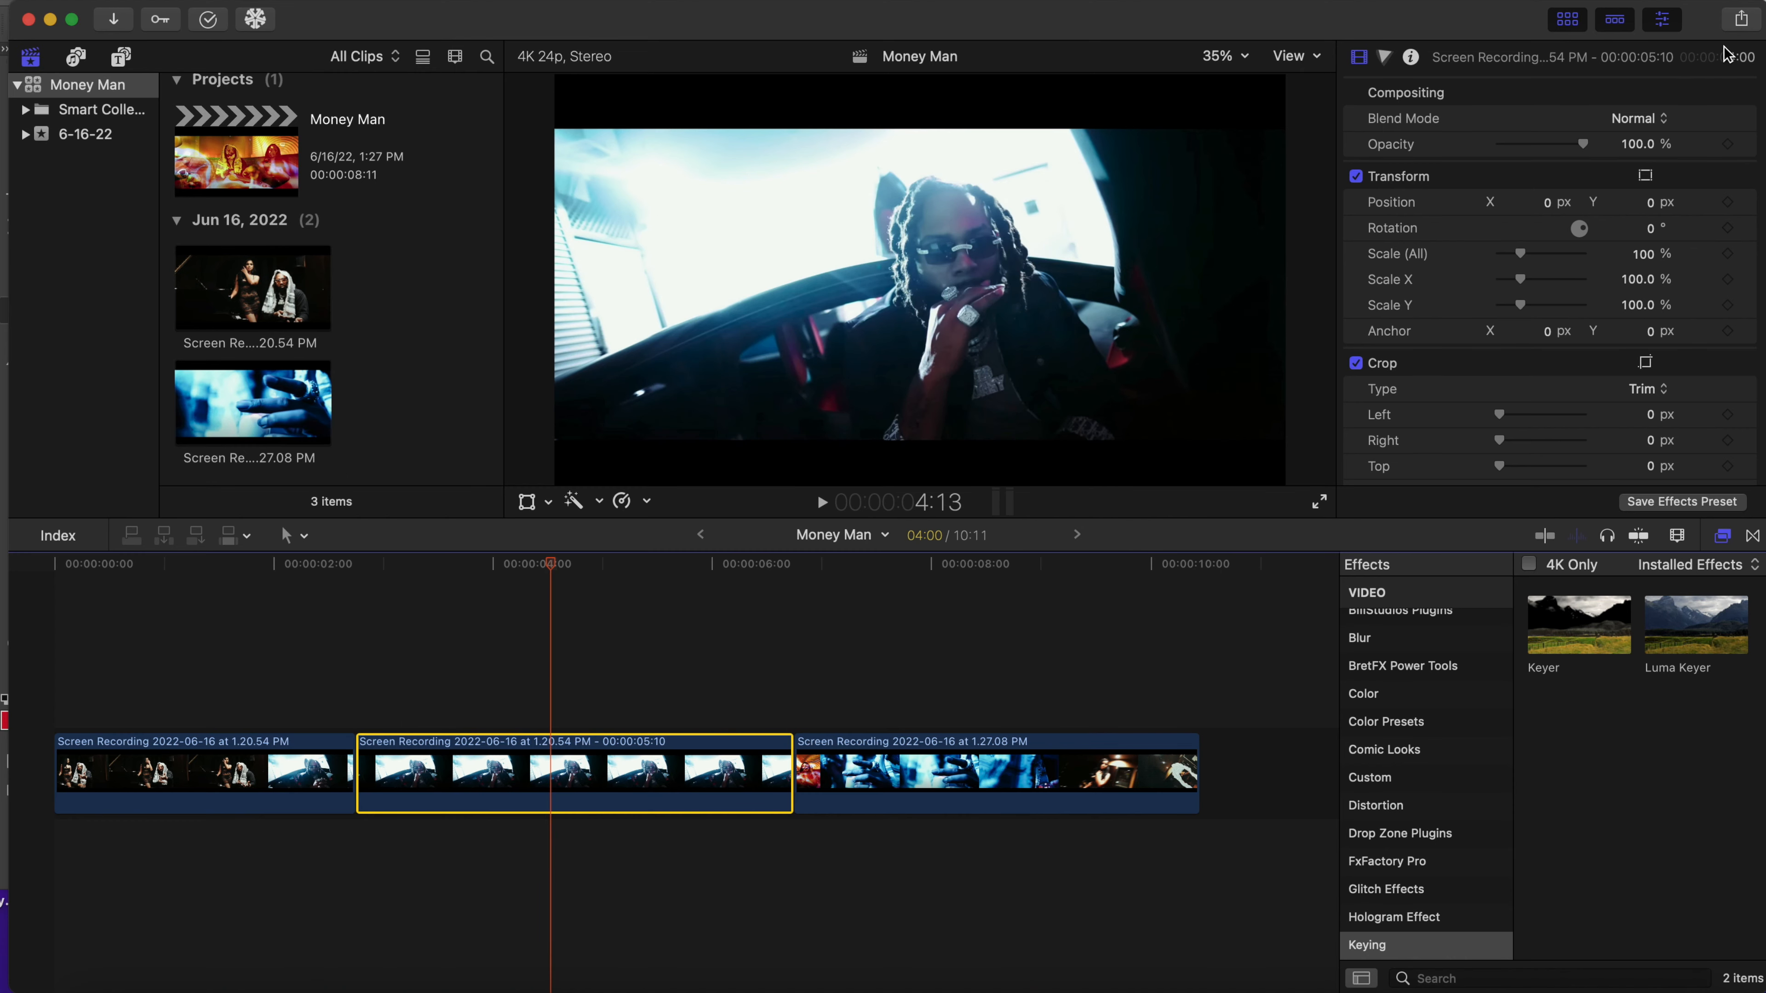
- Start a Save Current Frame export of the frozen image and title it "Money Man Animation"
click(1741, 28)
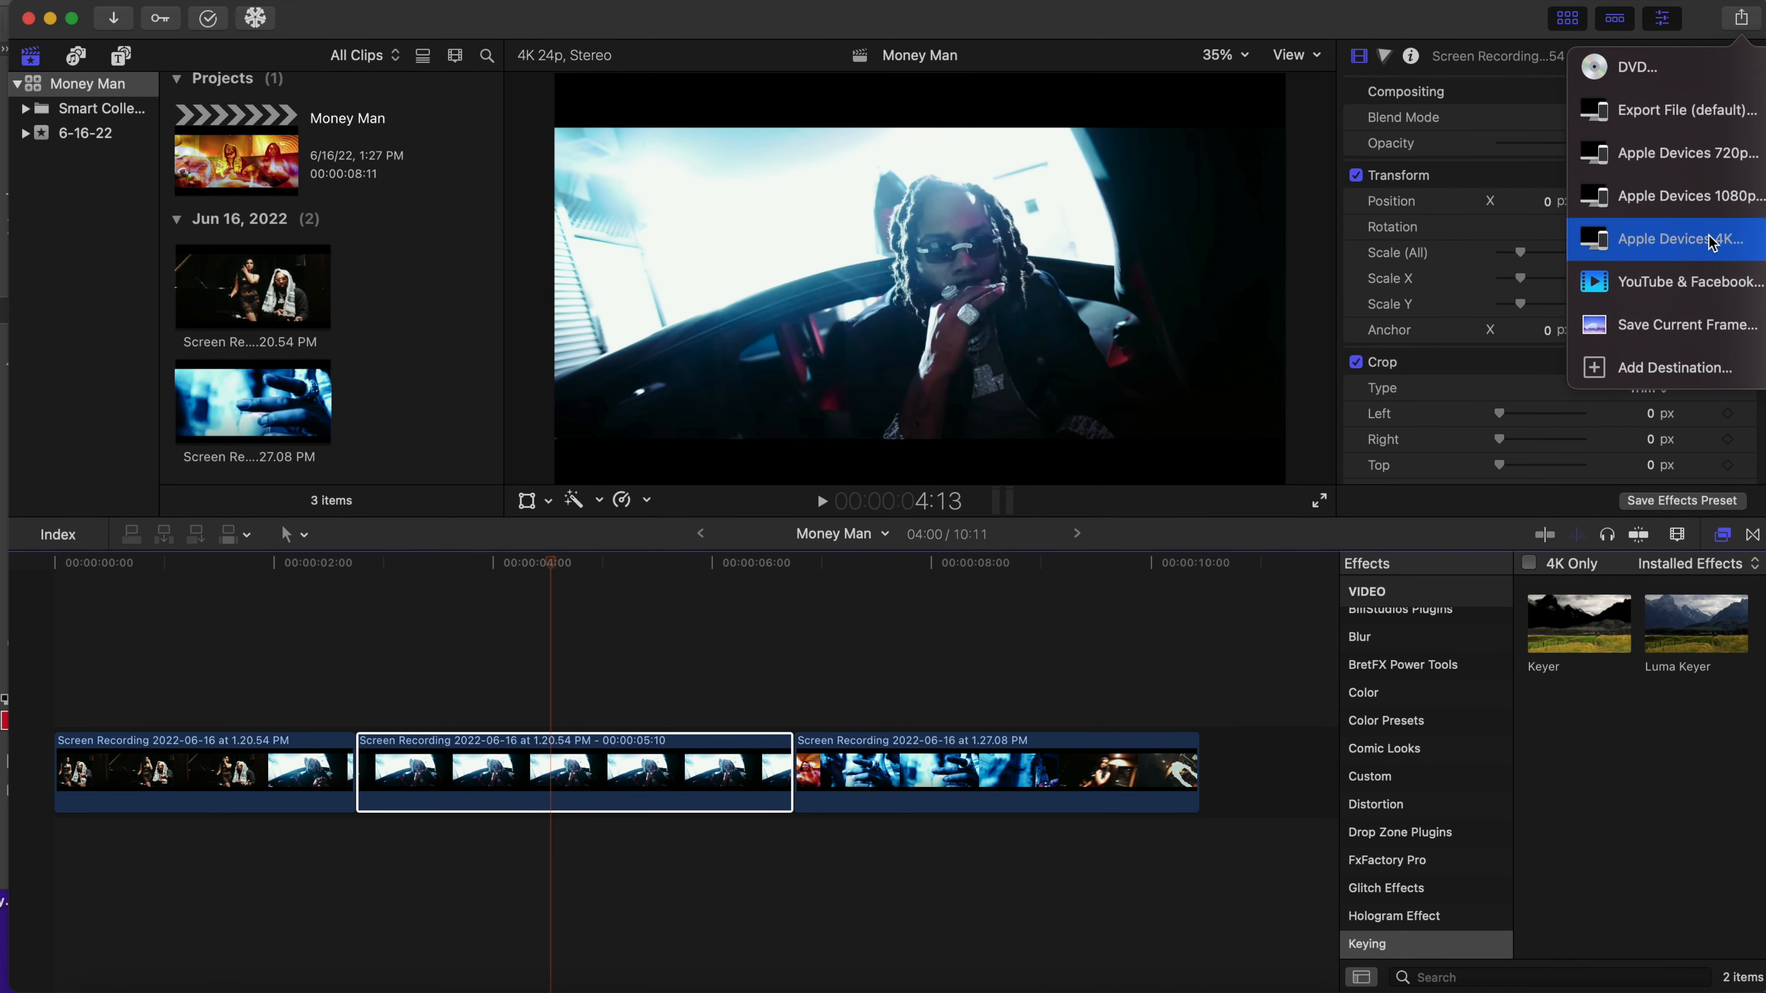
click(1699, 316)
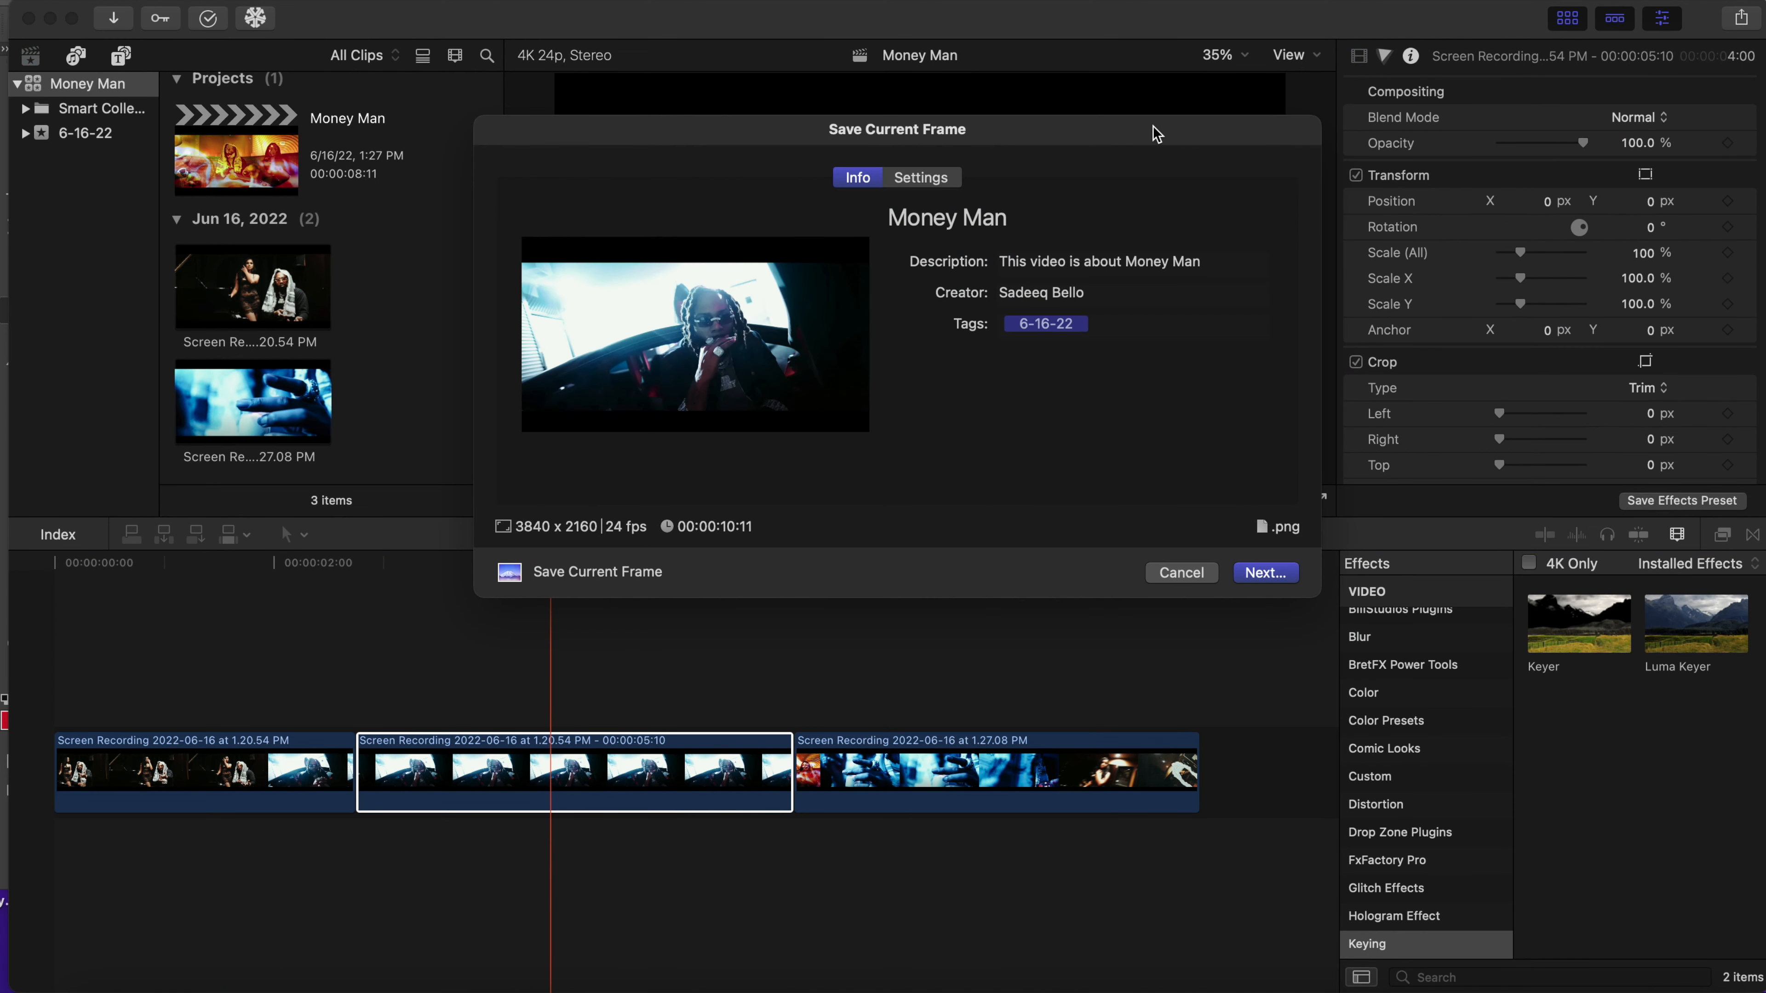
click(1016, 218)
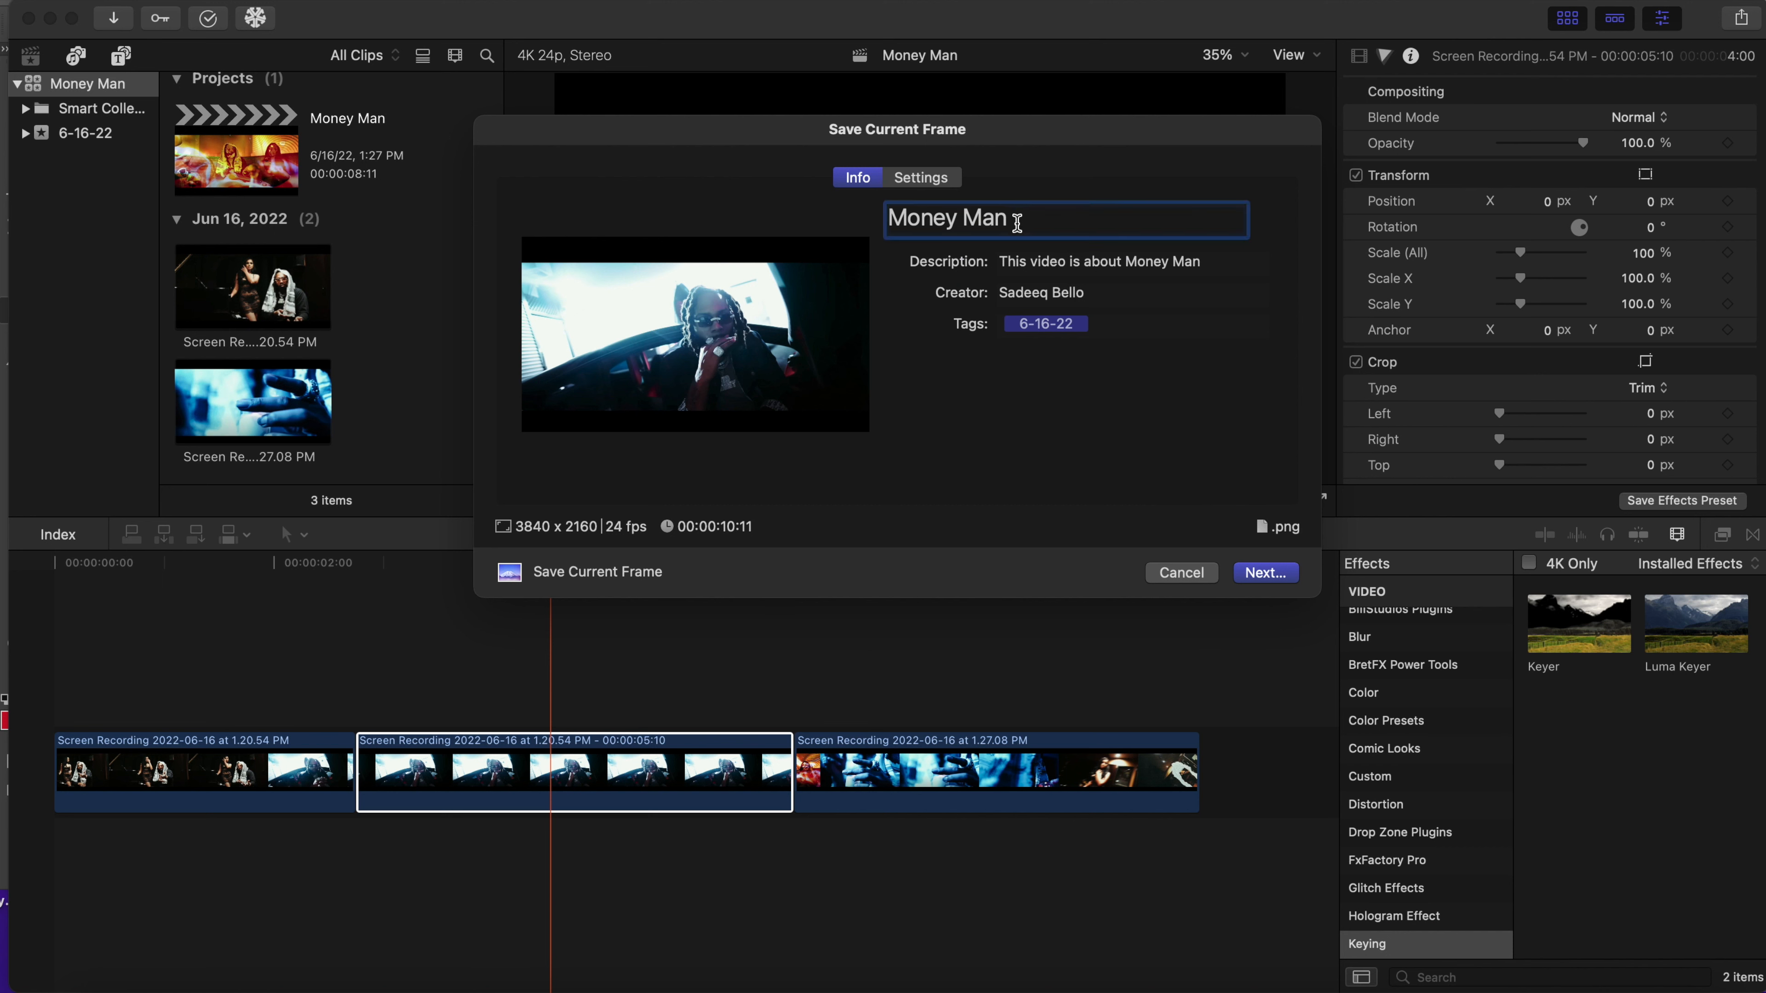
text(Animation)
- Keep PNG Image as the frame's export format and save it to the Desktop as Money Man Animation
click(922, 179)
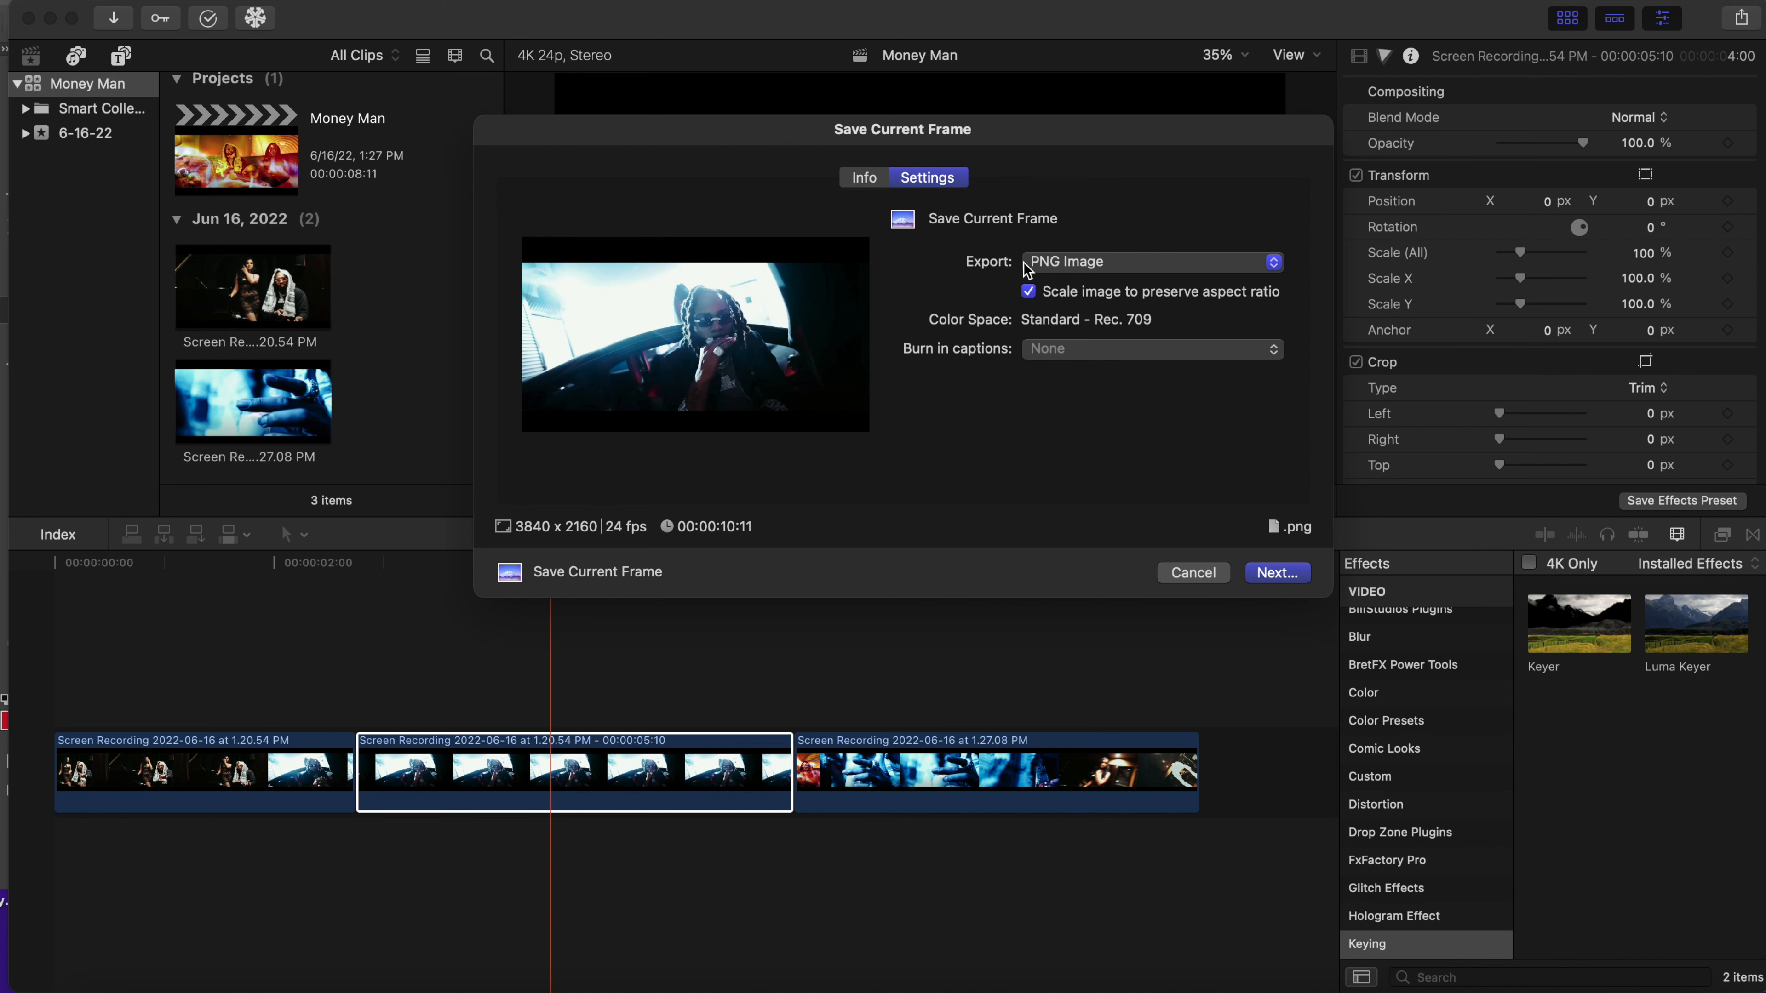
click(1082, 264)
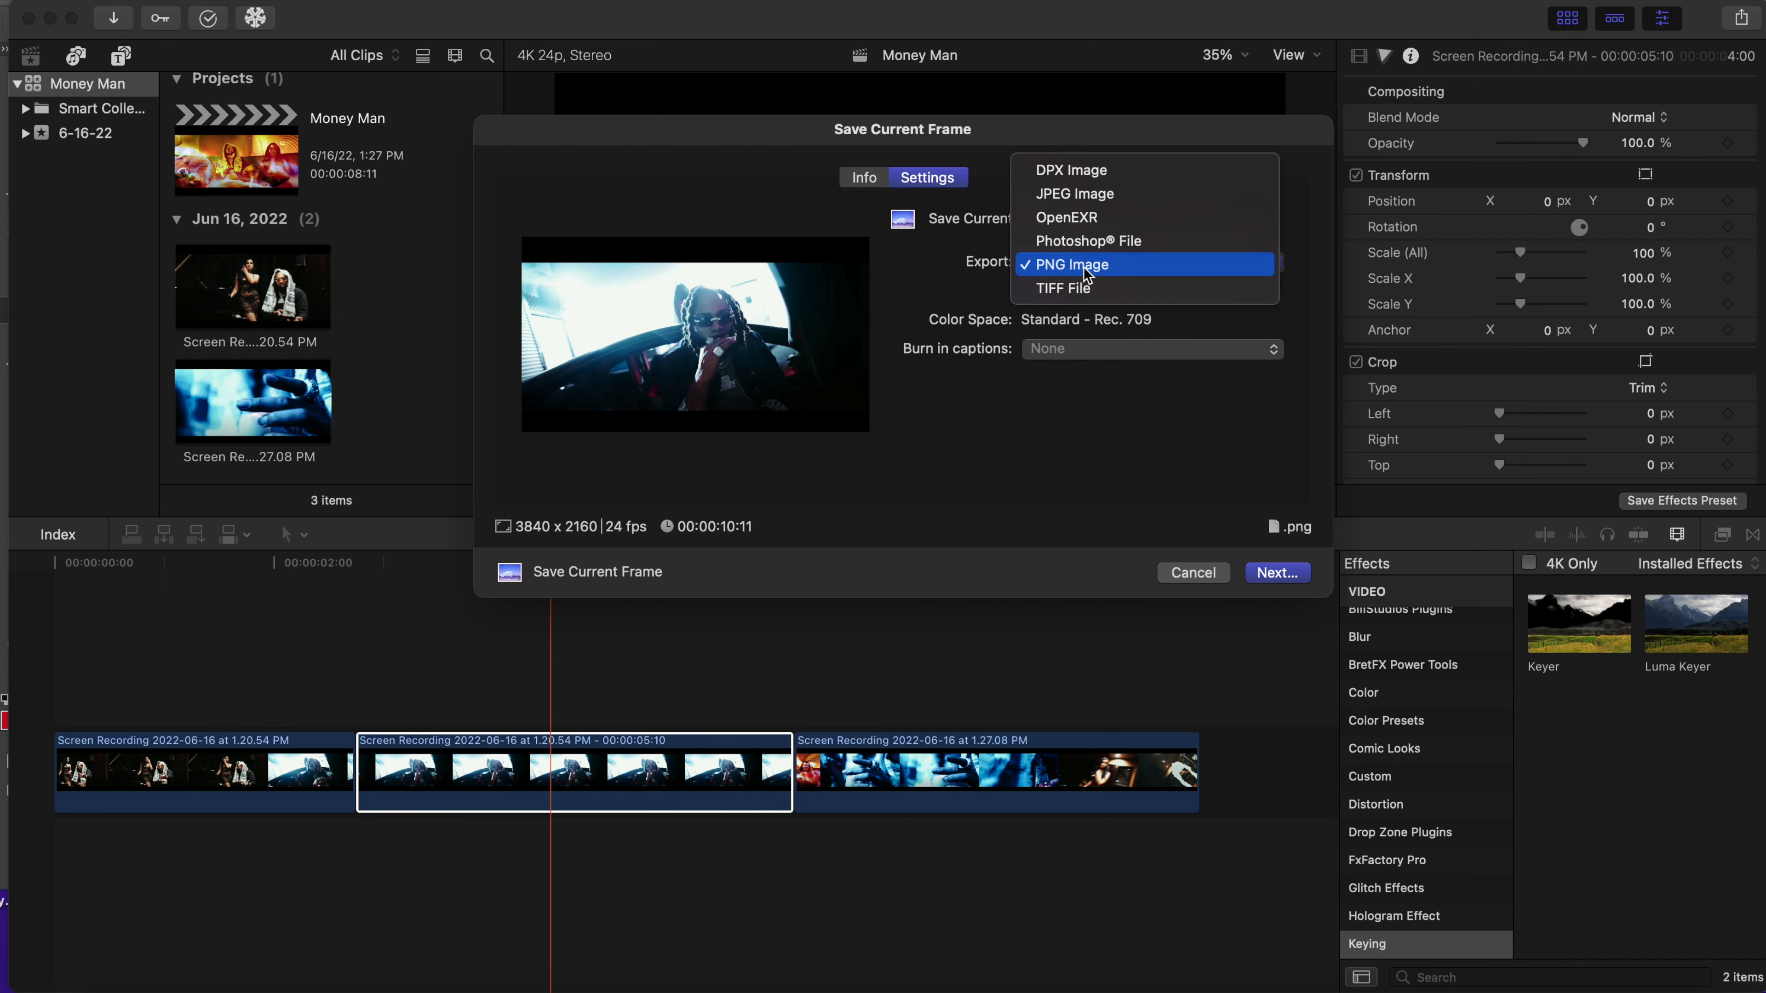
click(1085, 267)
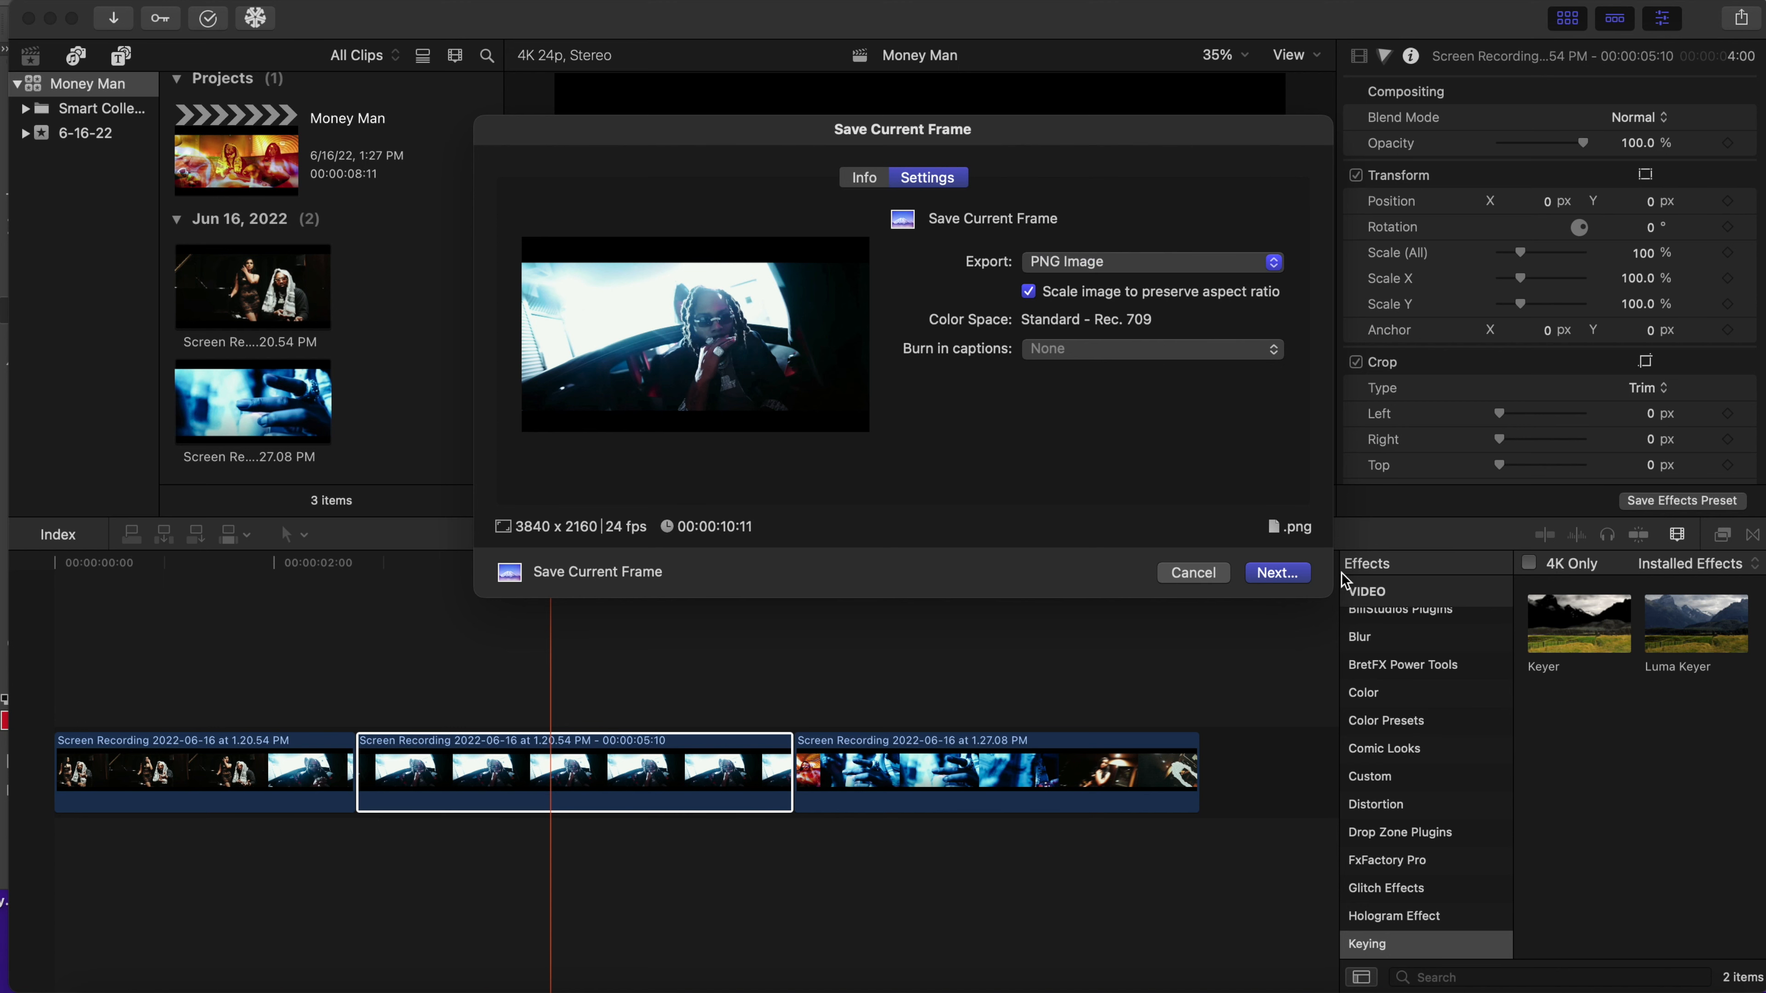
click(1272, 573)
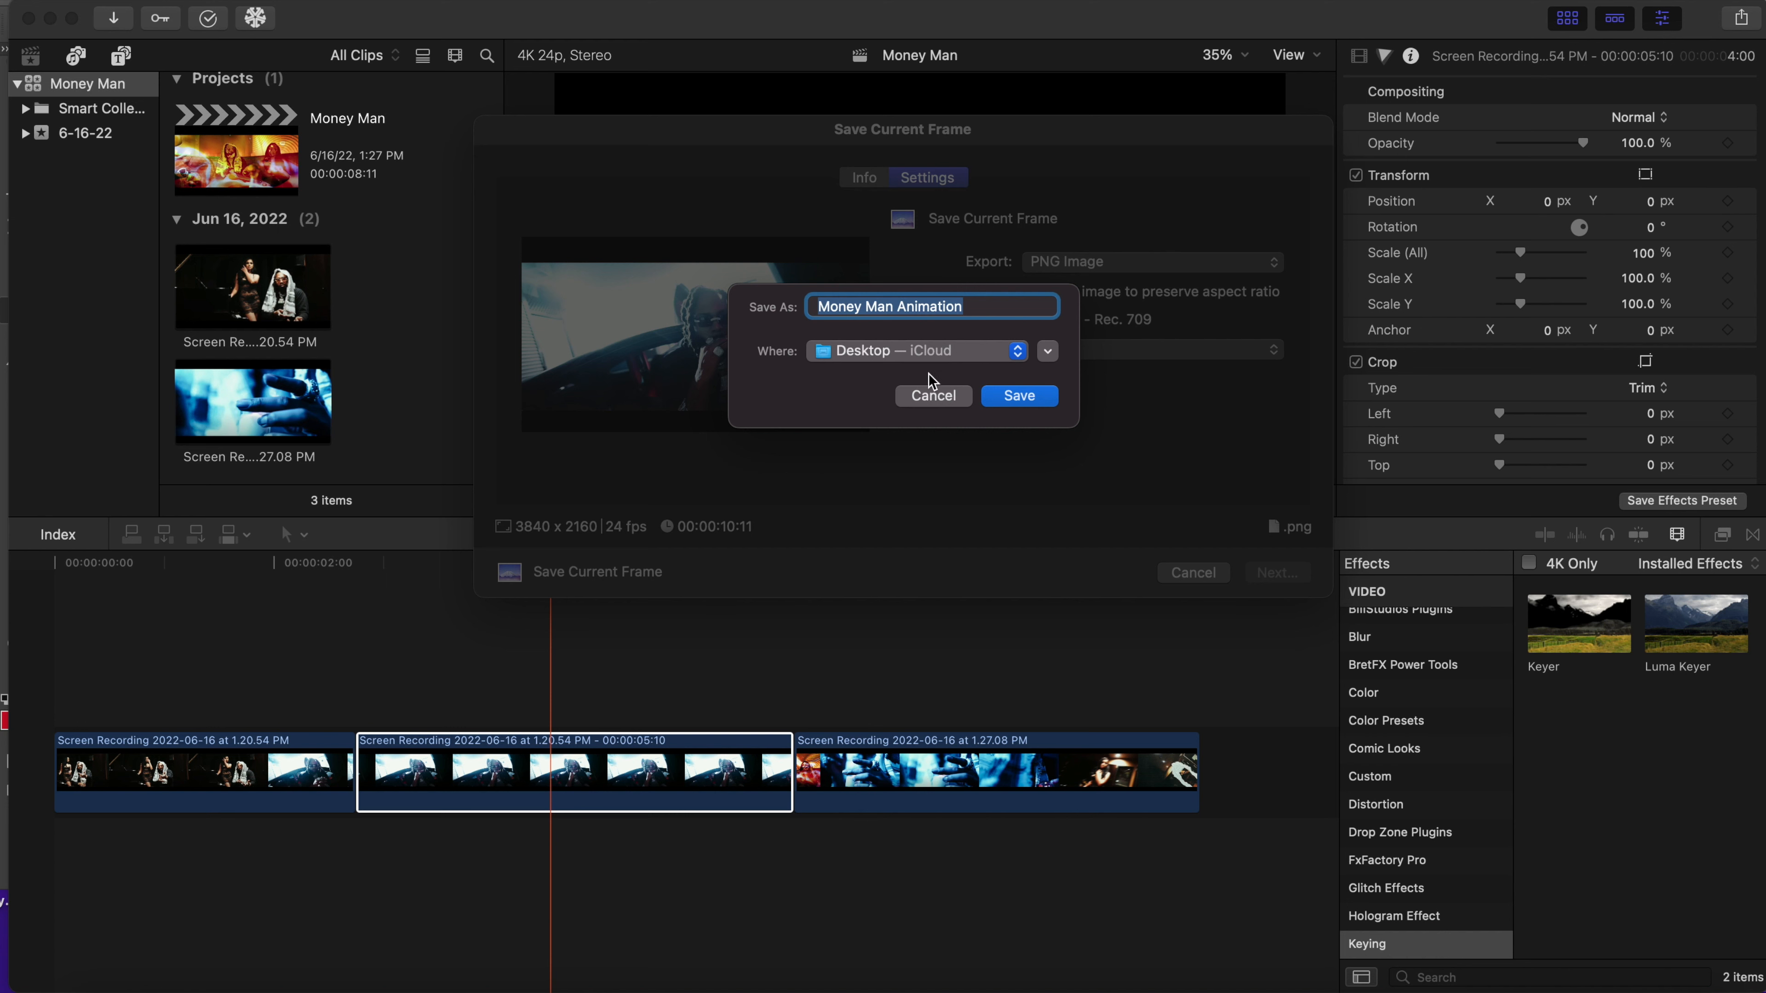
click(1011, 403)
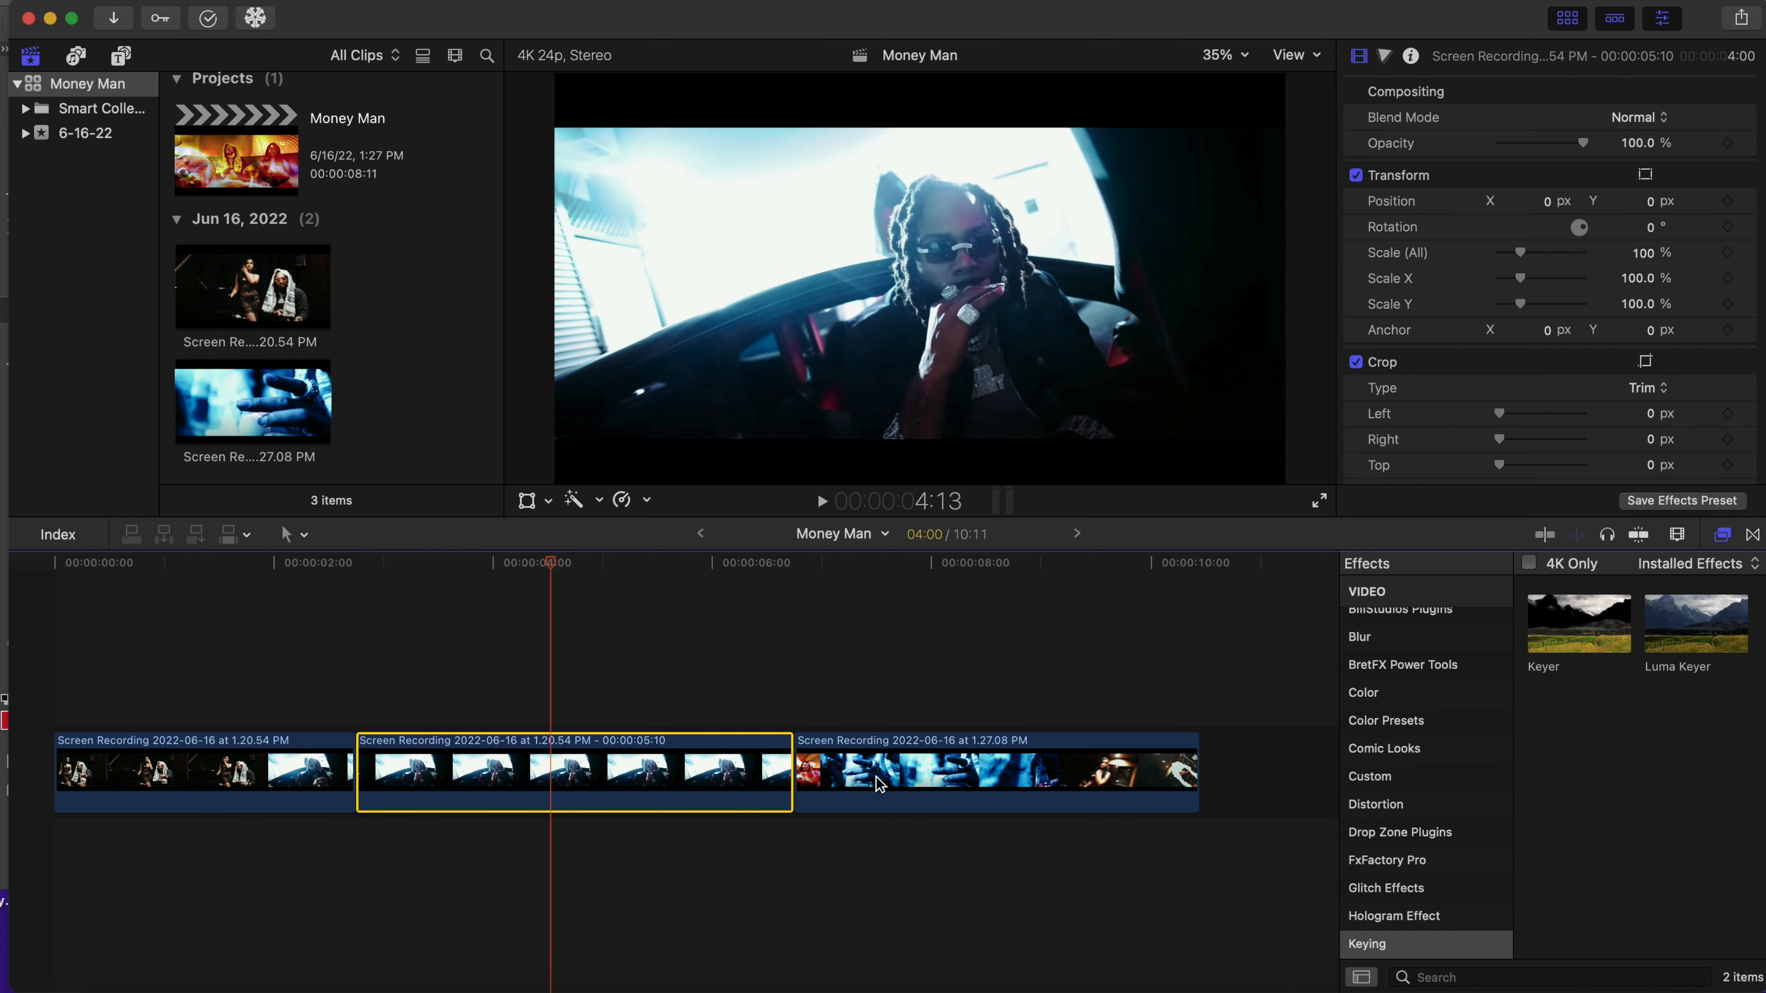
- Switch to Photoshop and check the blank document's width and height in the Canvas Size settings without changing them
click(756, 986)
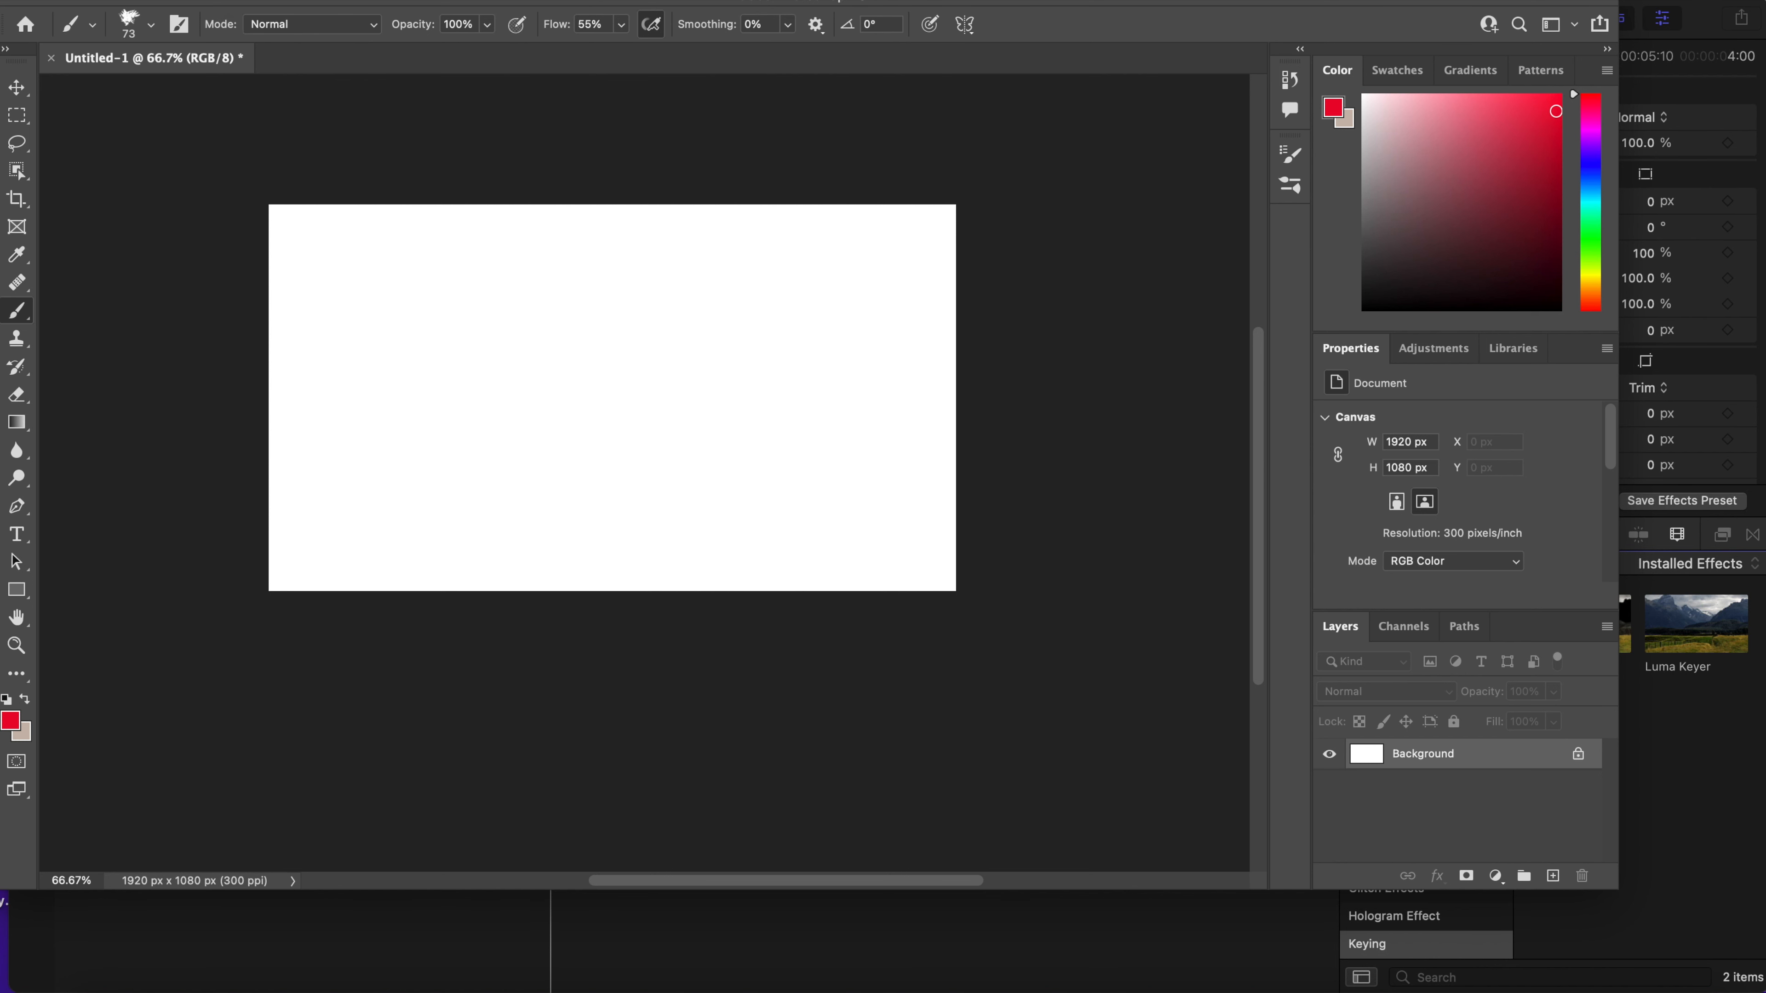
click(252, 0)
mouse_move(314, 0)
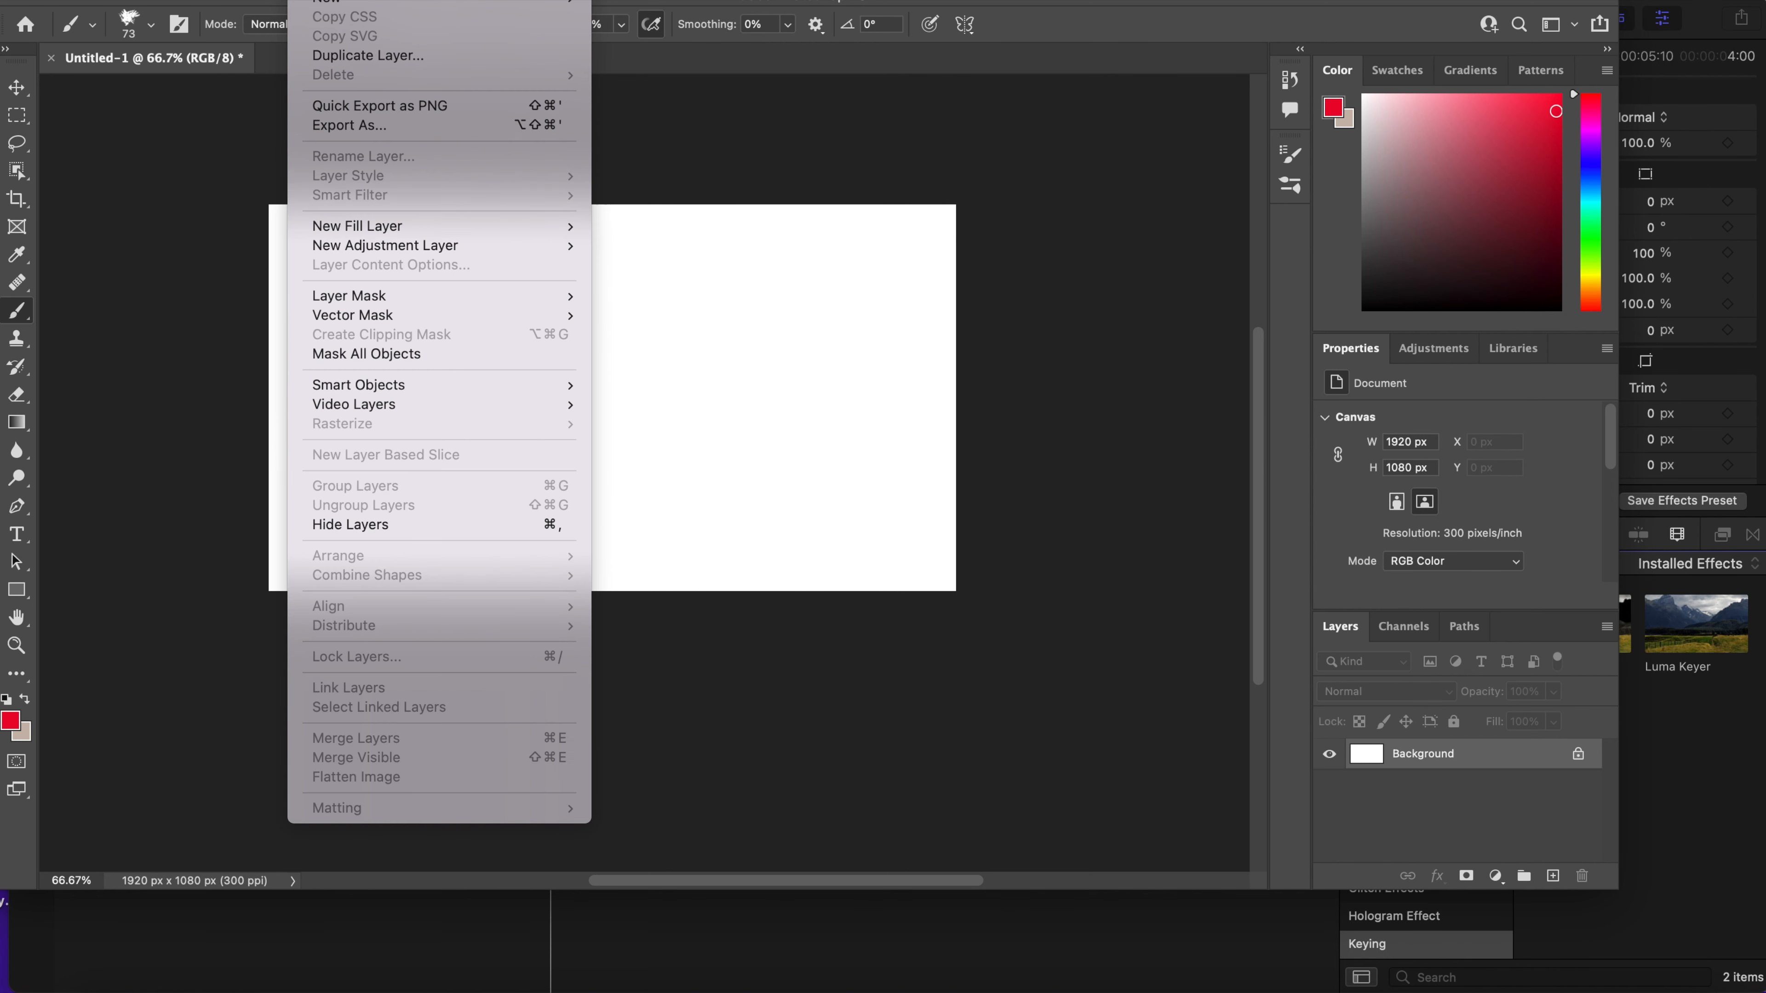
mouse_move(251, 0)
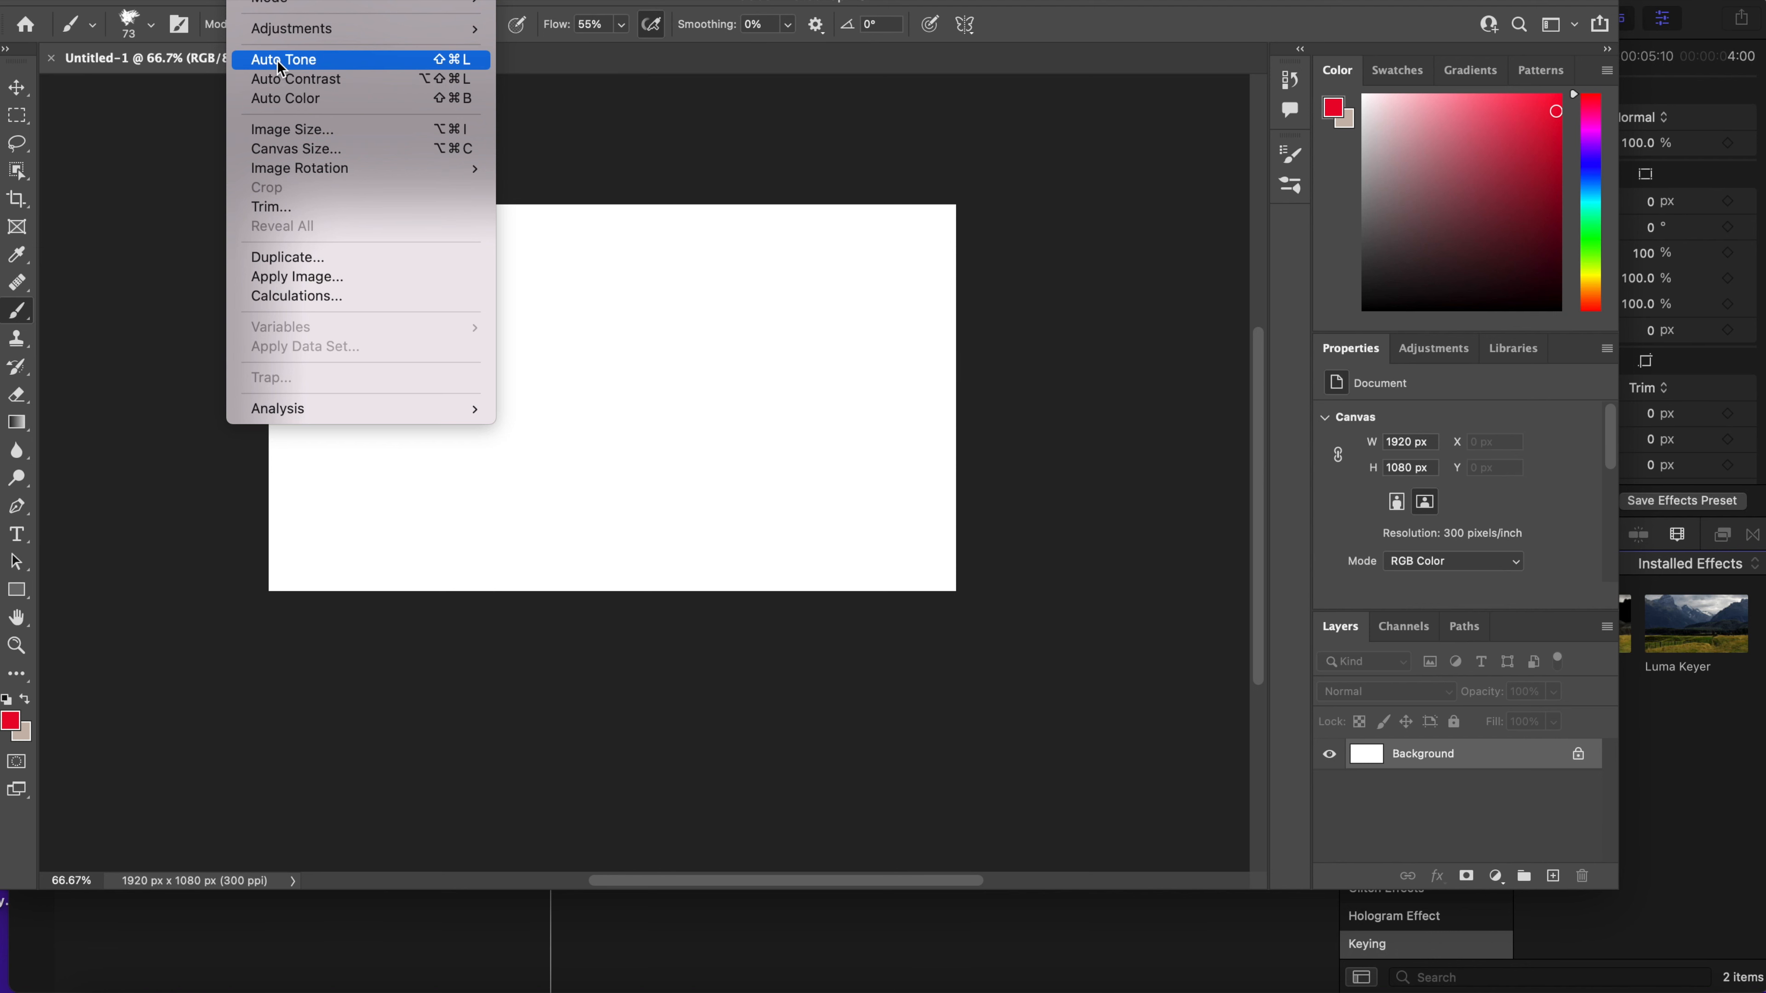
click(297, 156)
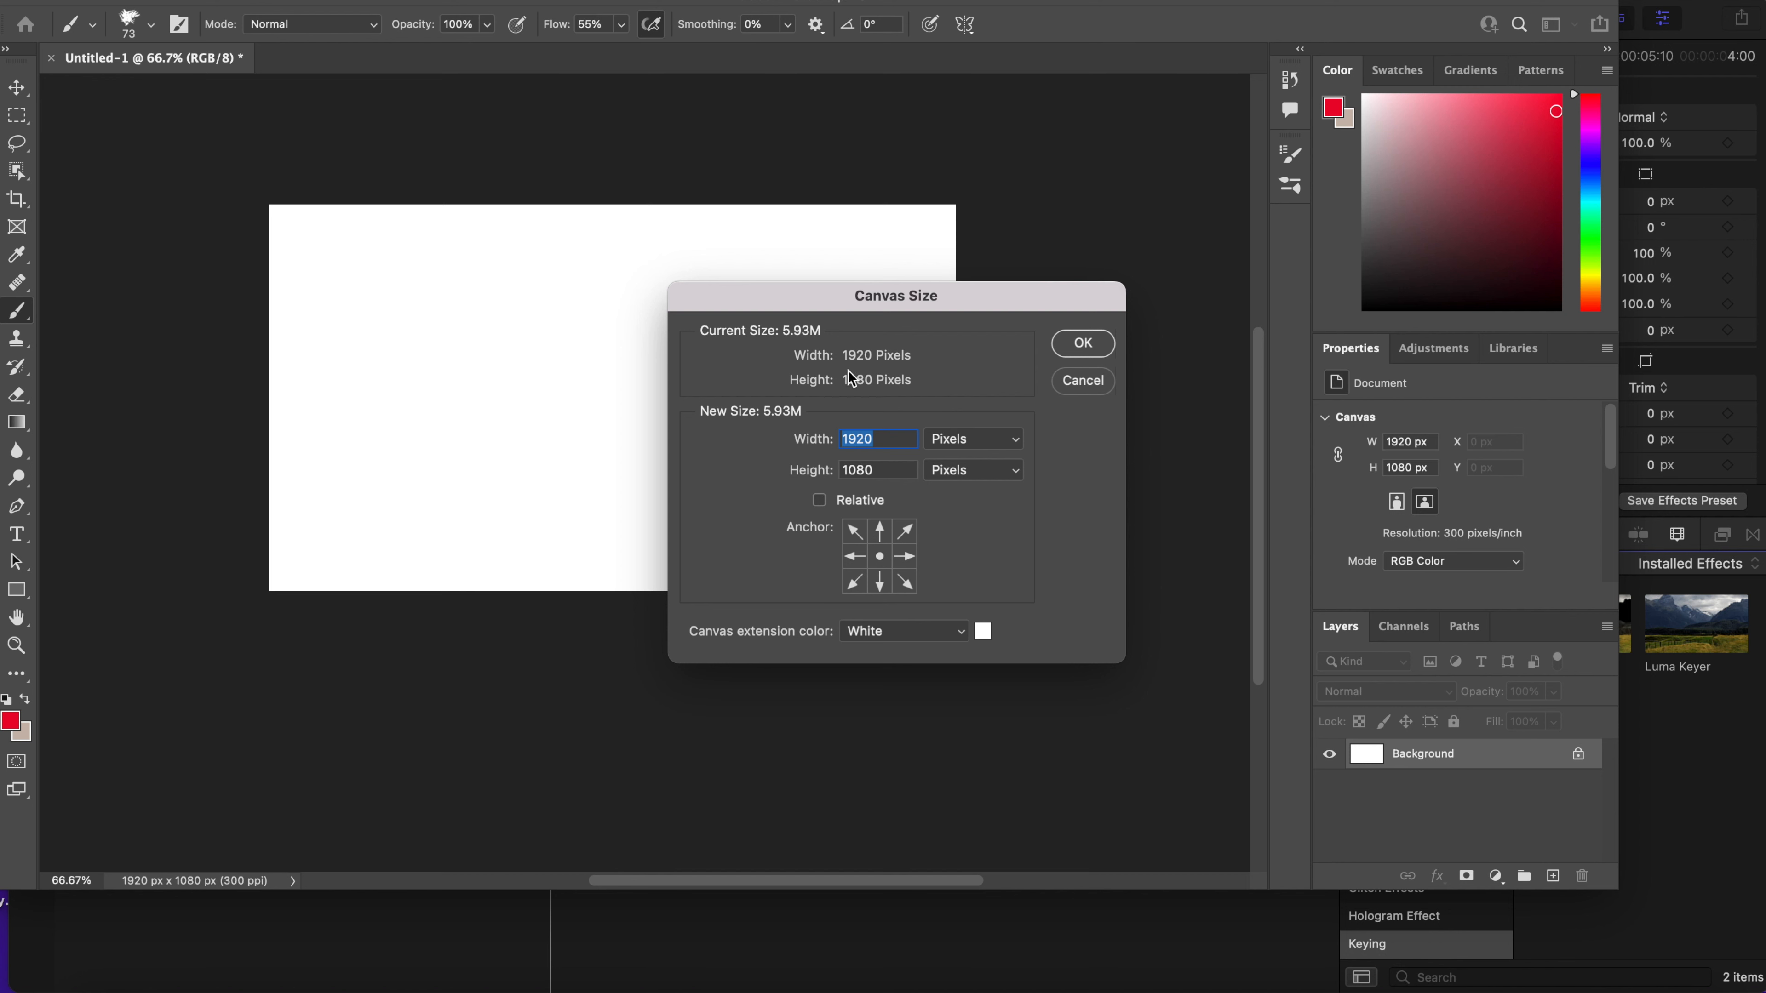
click(1082, 381)
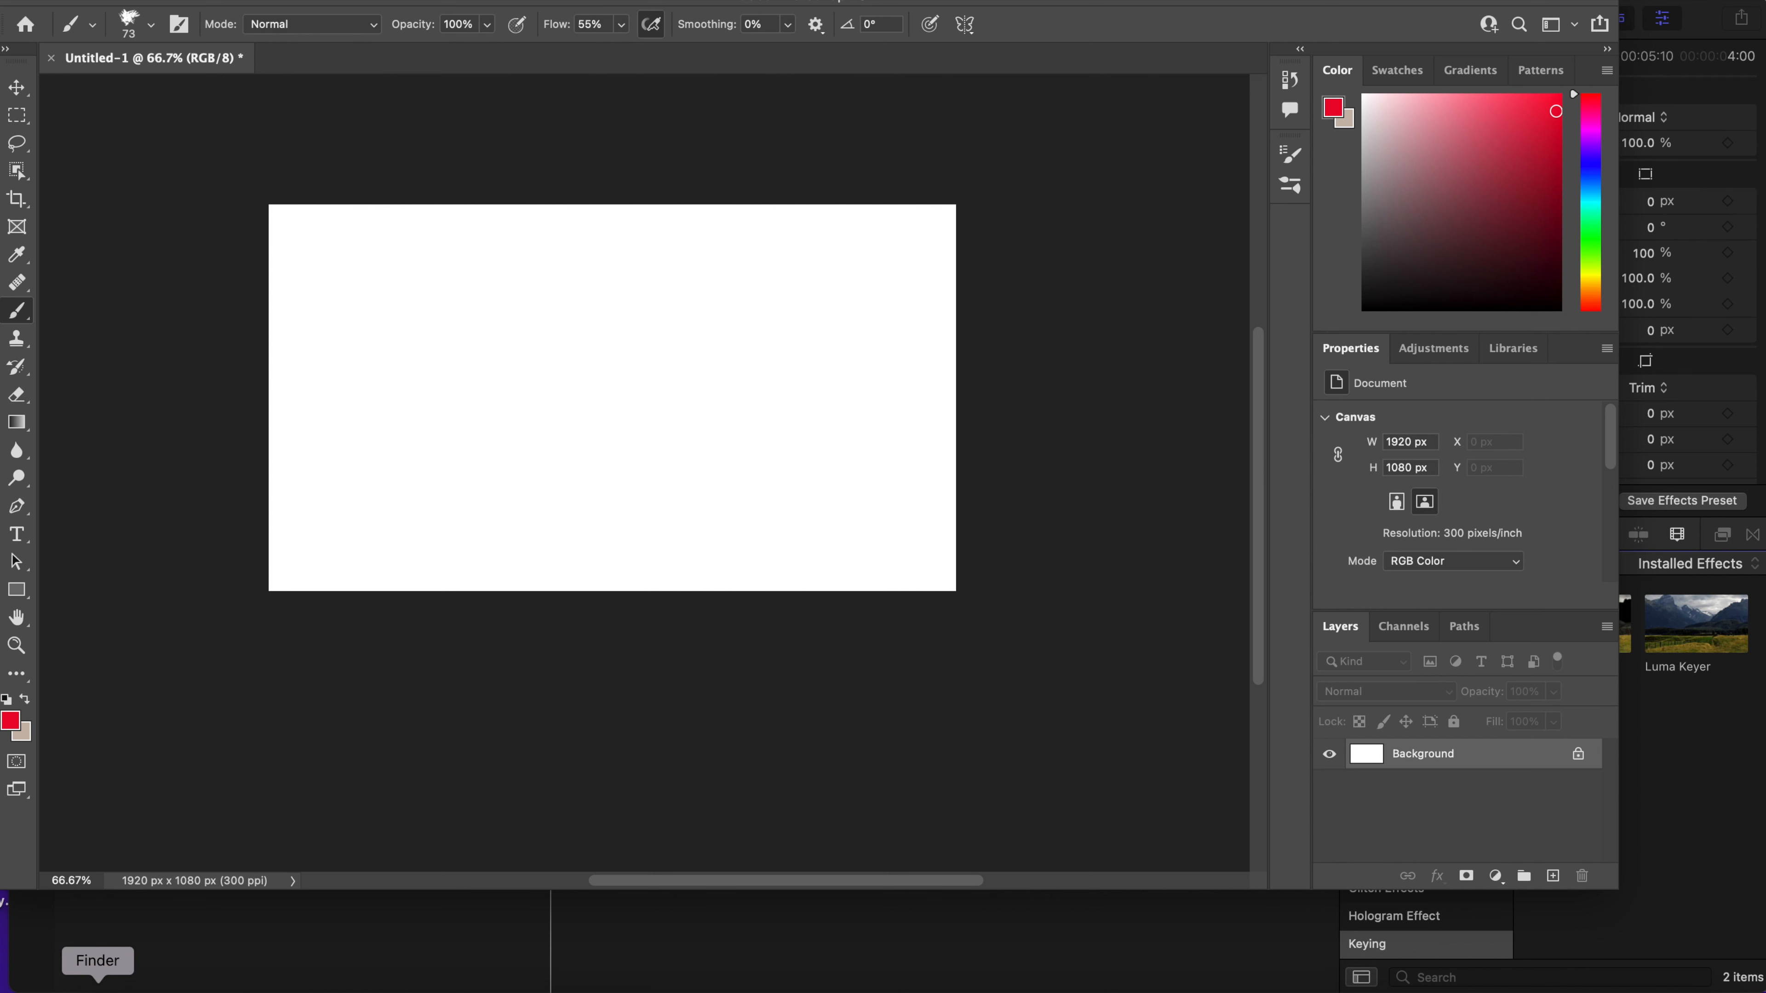
- Try placing Money Man Animation.png from the Desktop in Finder onto the blank Photoshop canvas
click(98, 987)
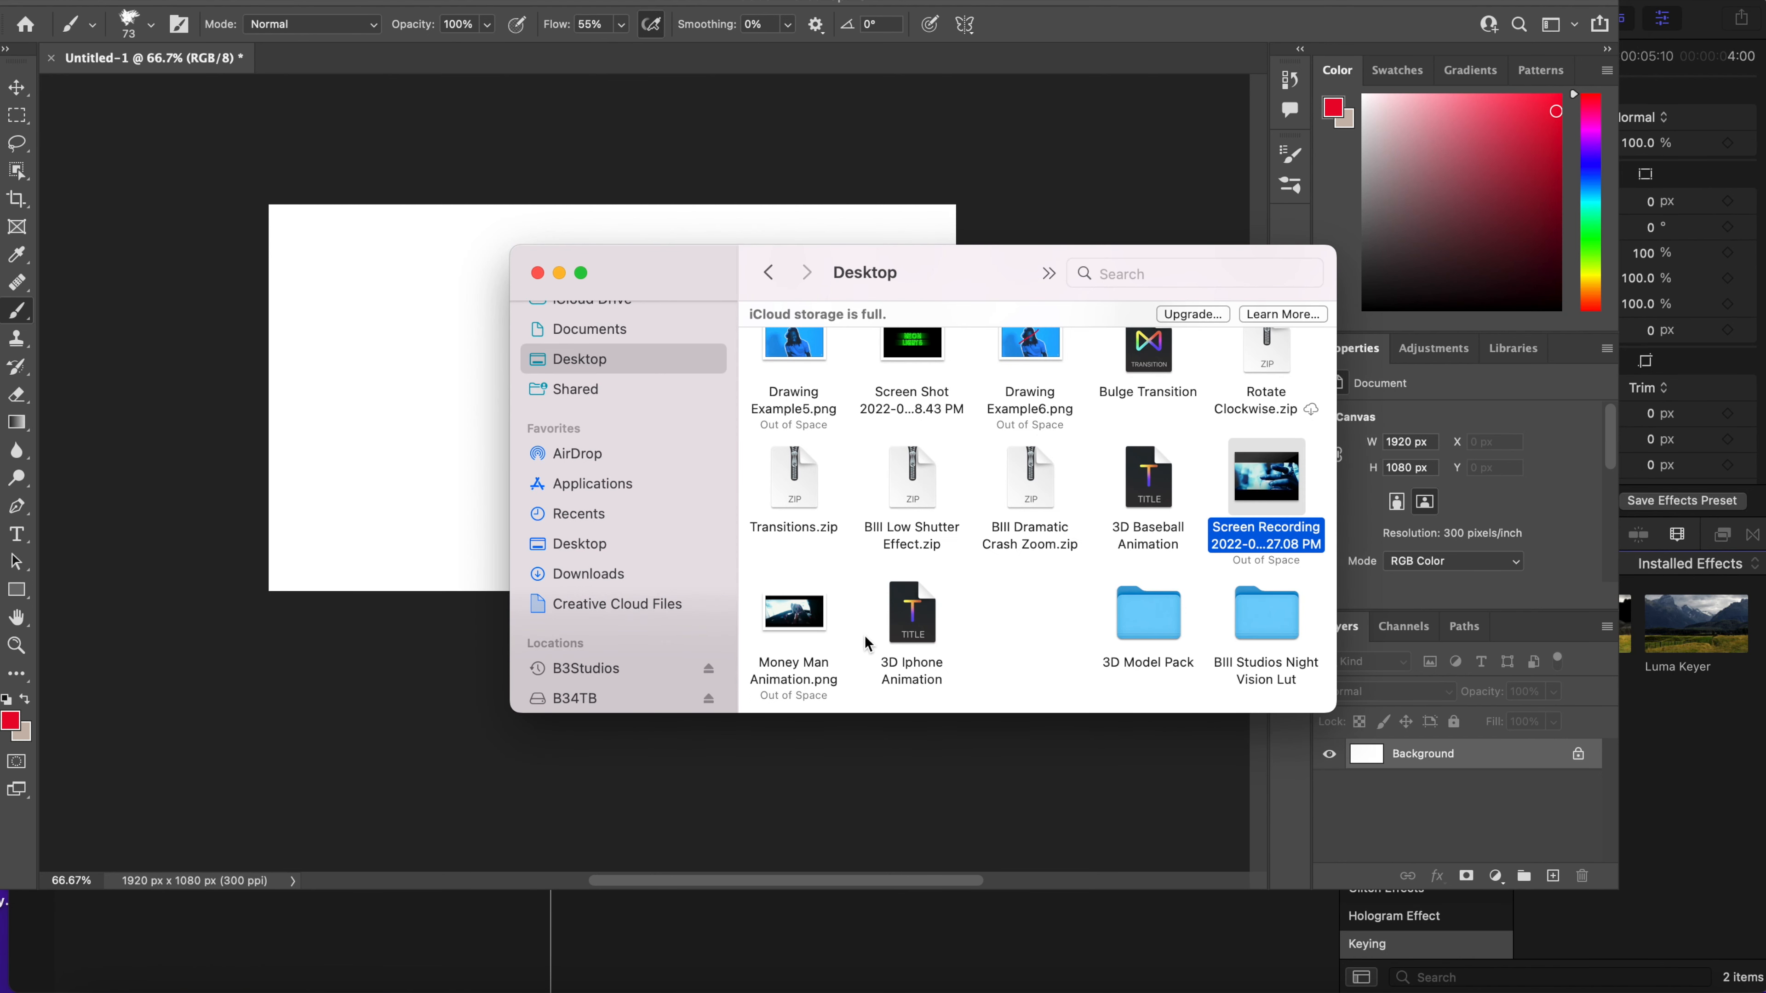
click(801, 621)
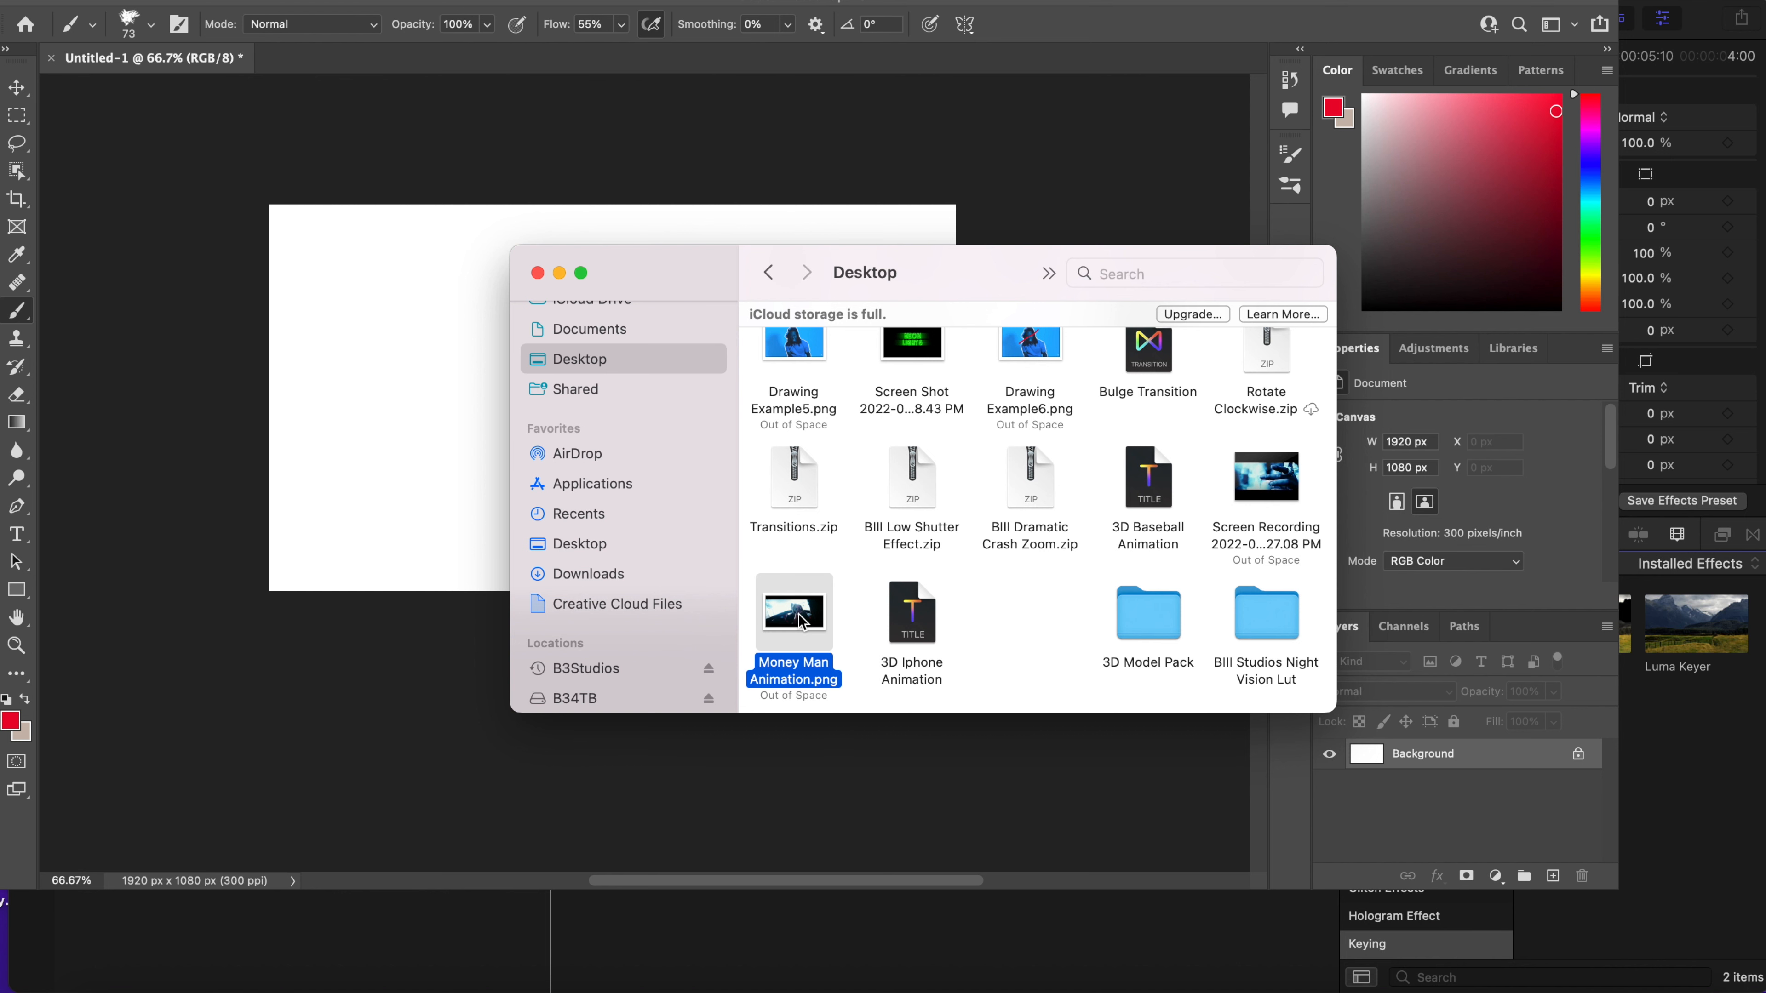
drag(813, 615, 448, 421)
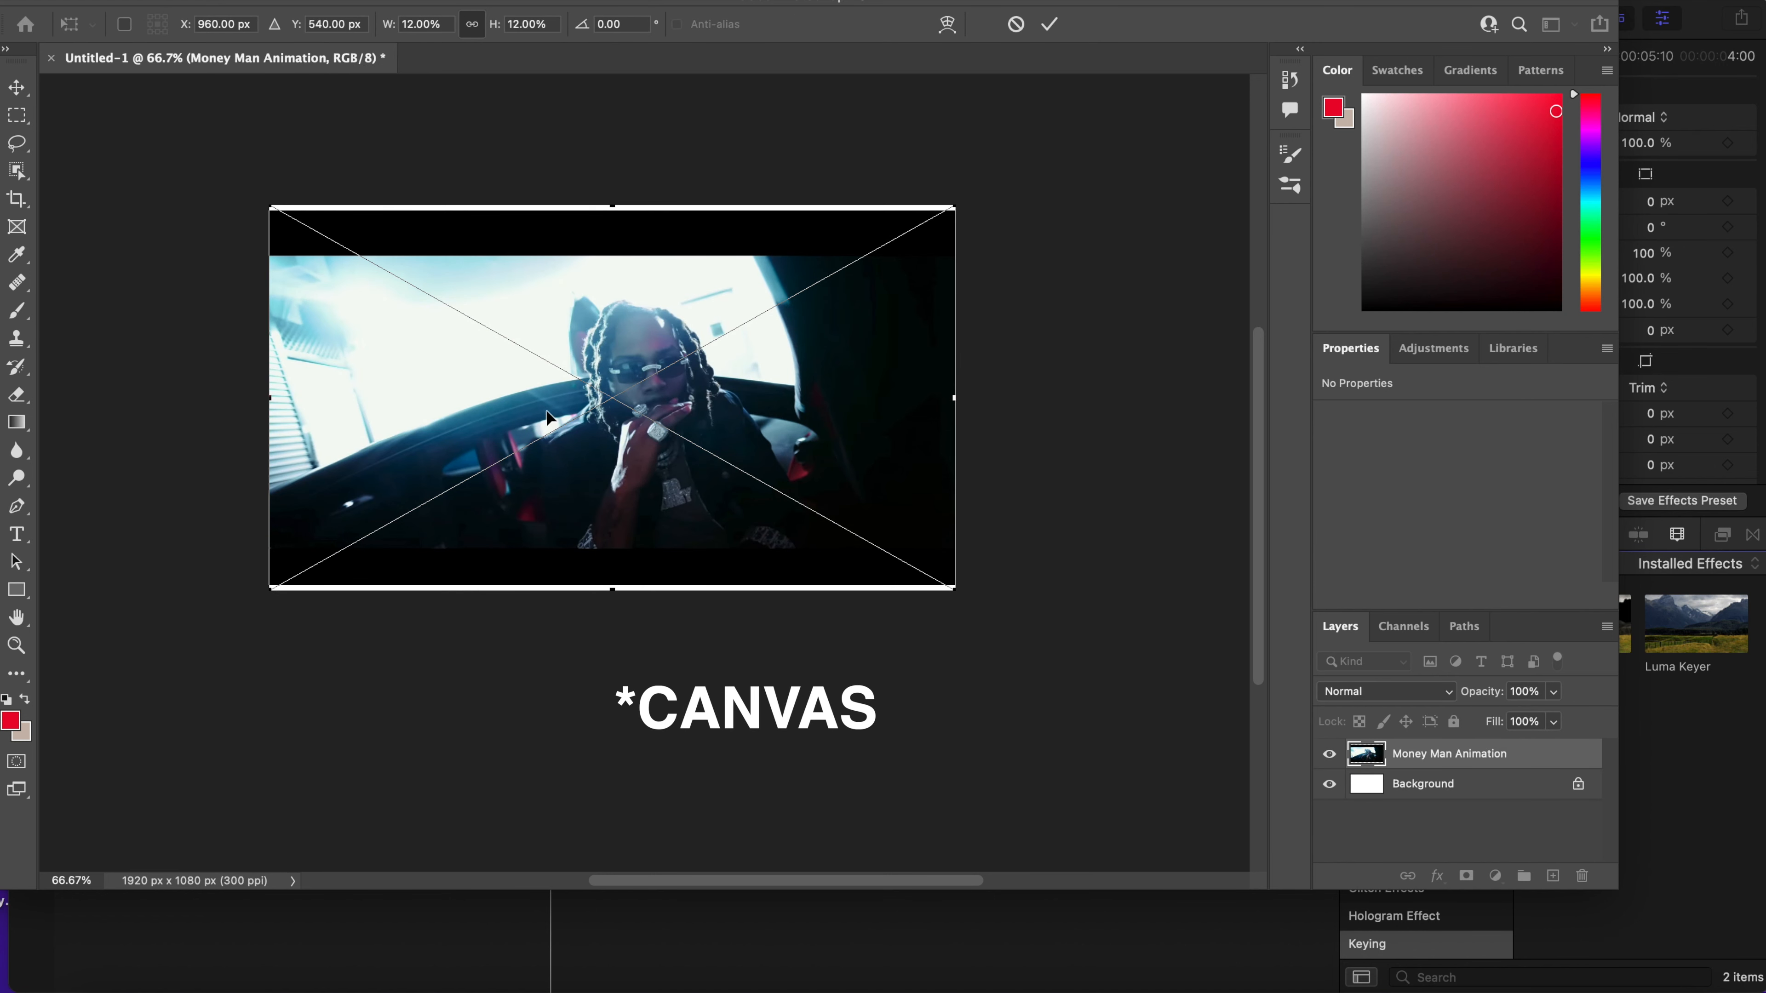
- Open Money Man Animation.png from the Desktop as its own document
click(155, 1)
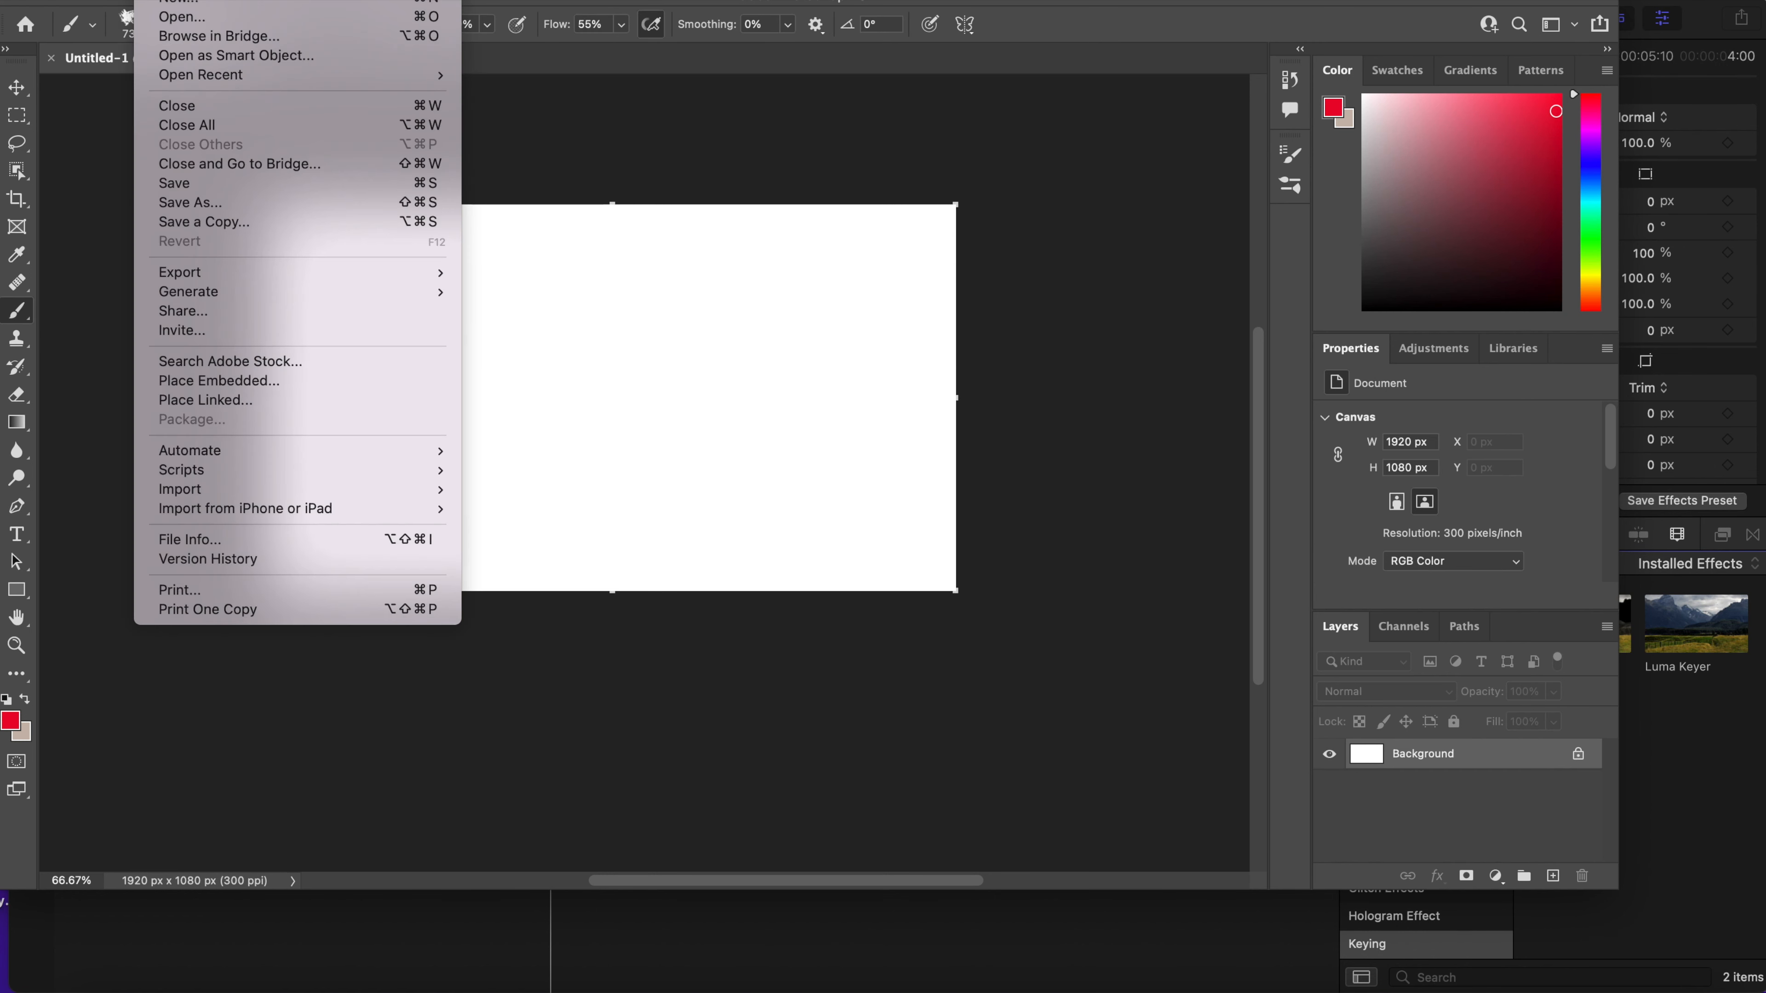
mouse_move(225, 82)
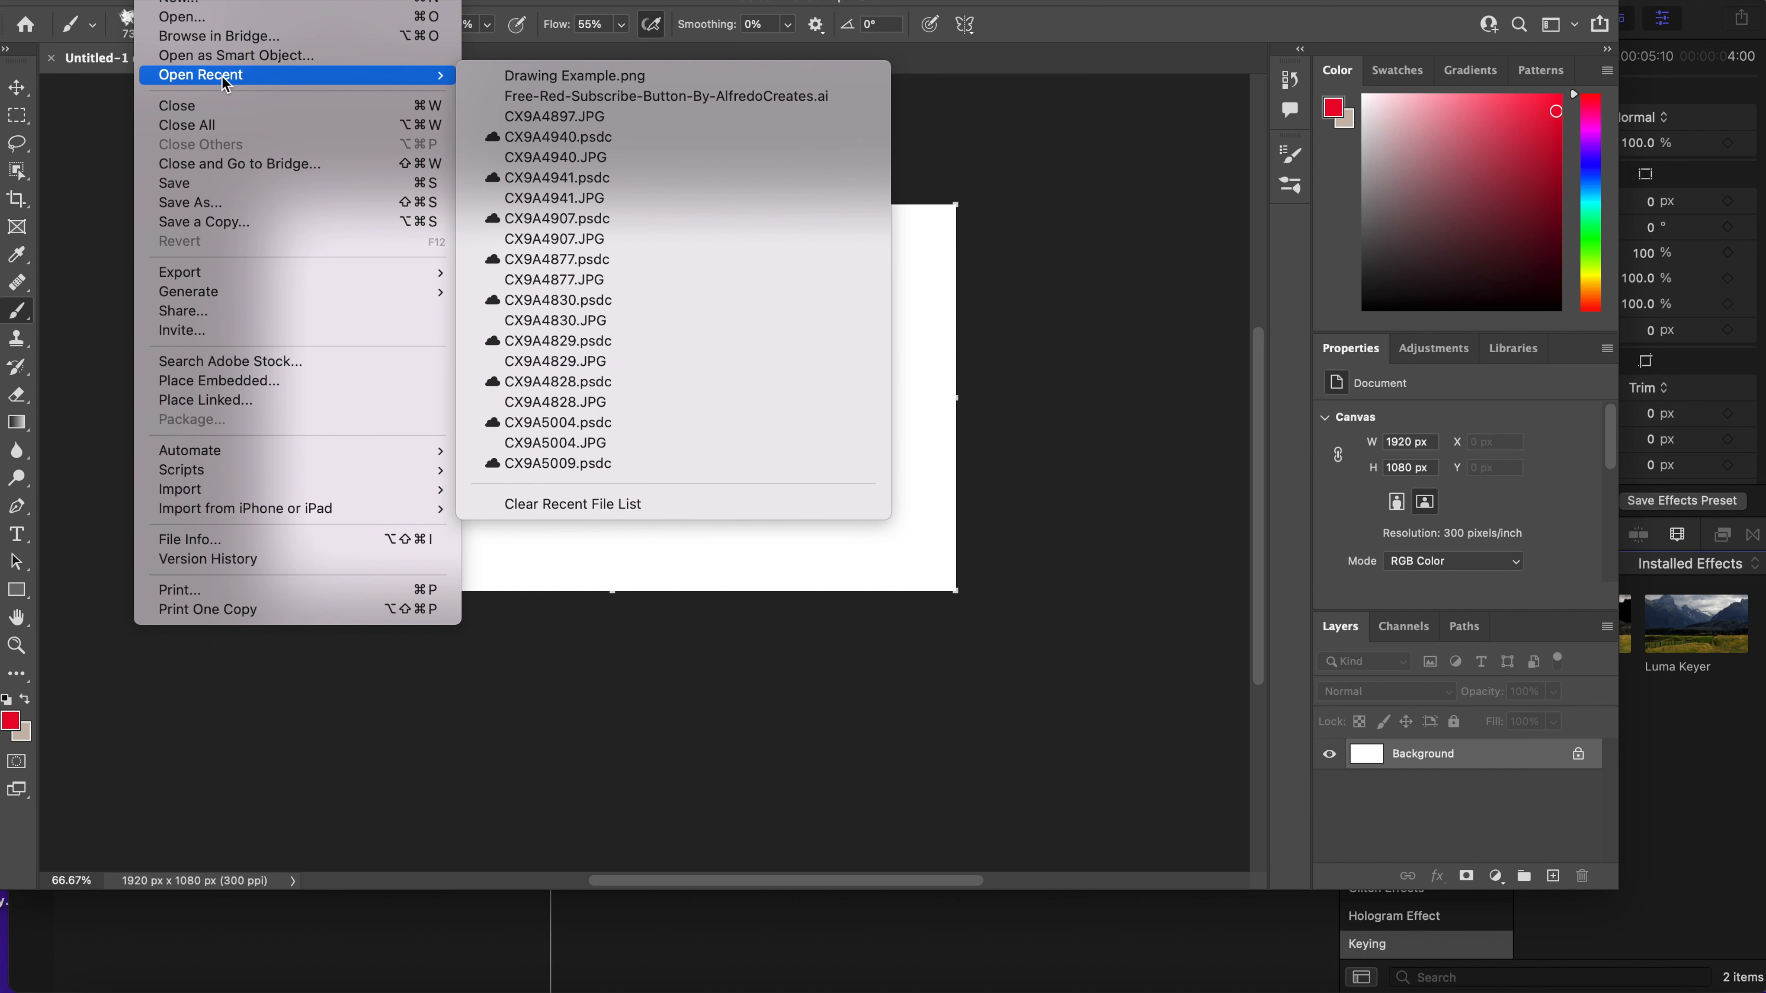
click(228, 19)
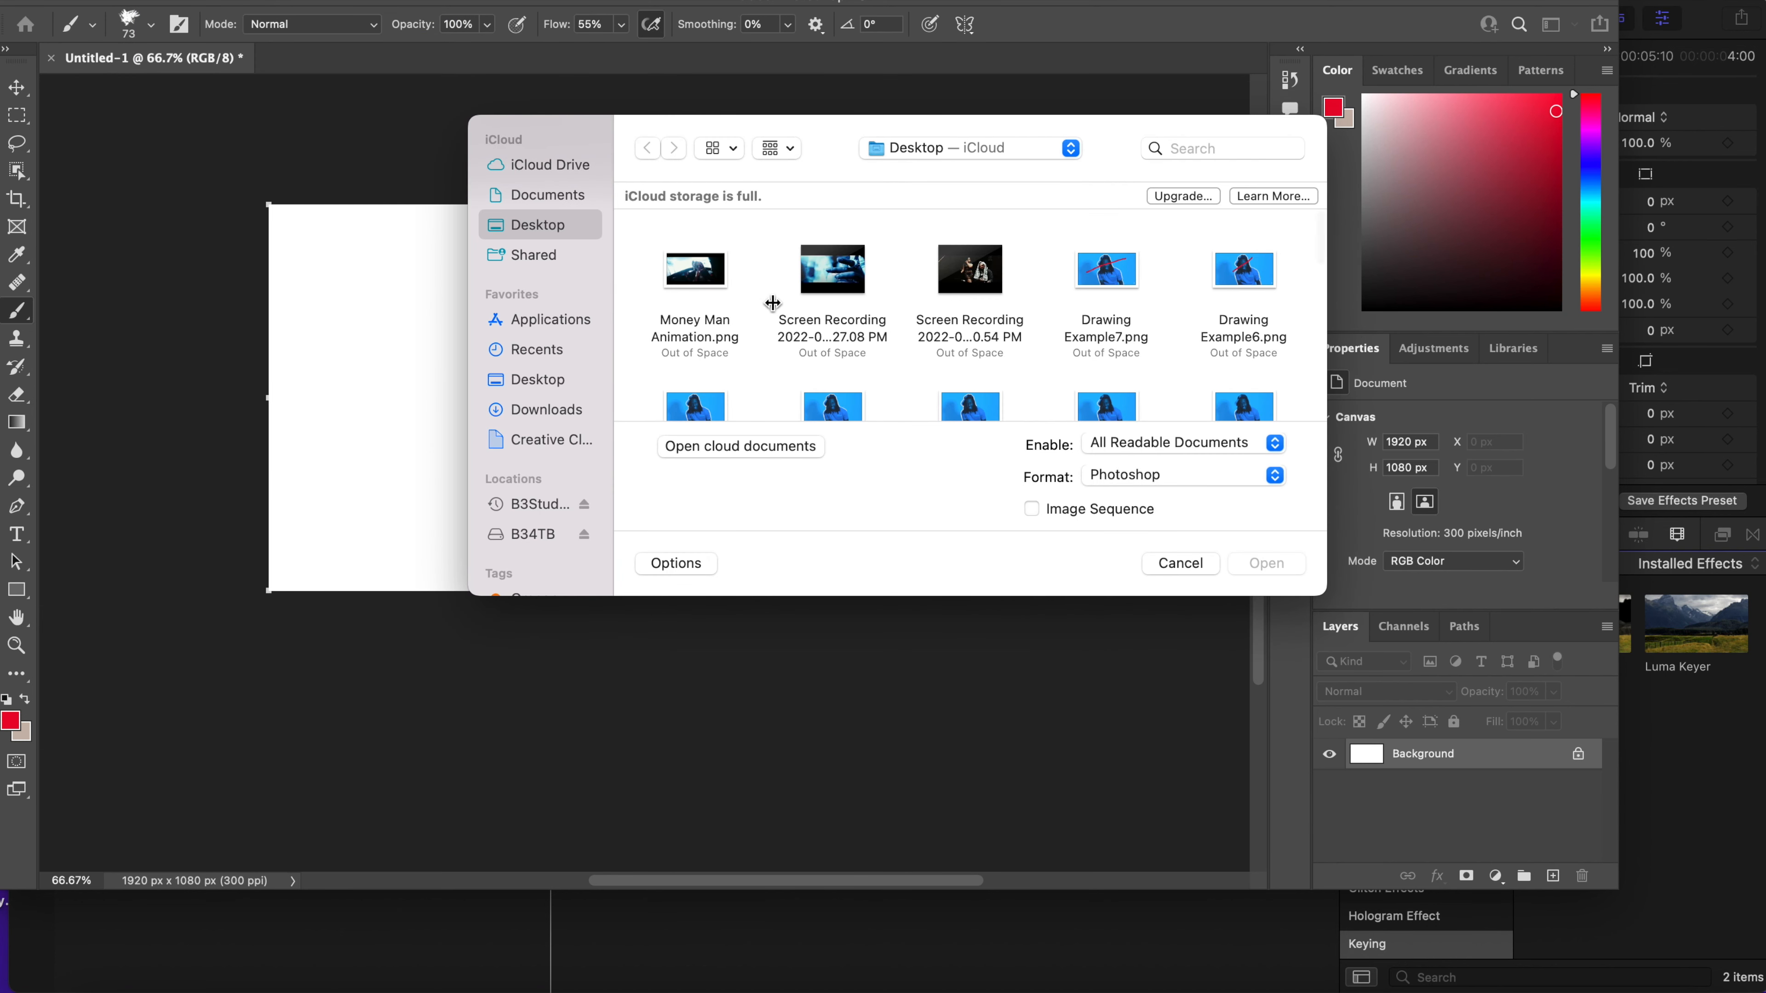
click(702, 268)
click(1286, 563)
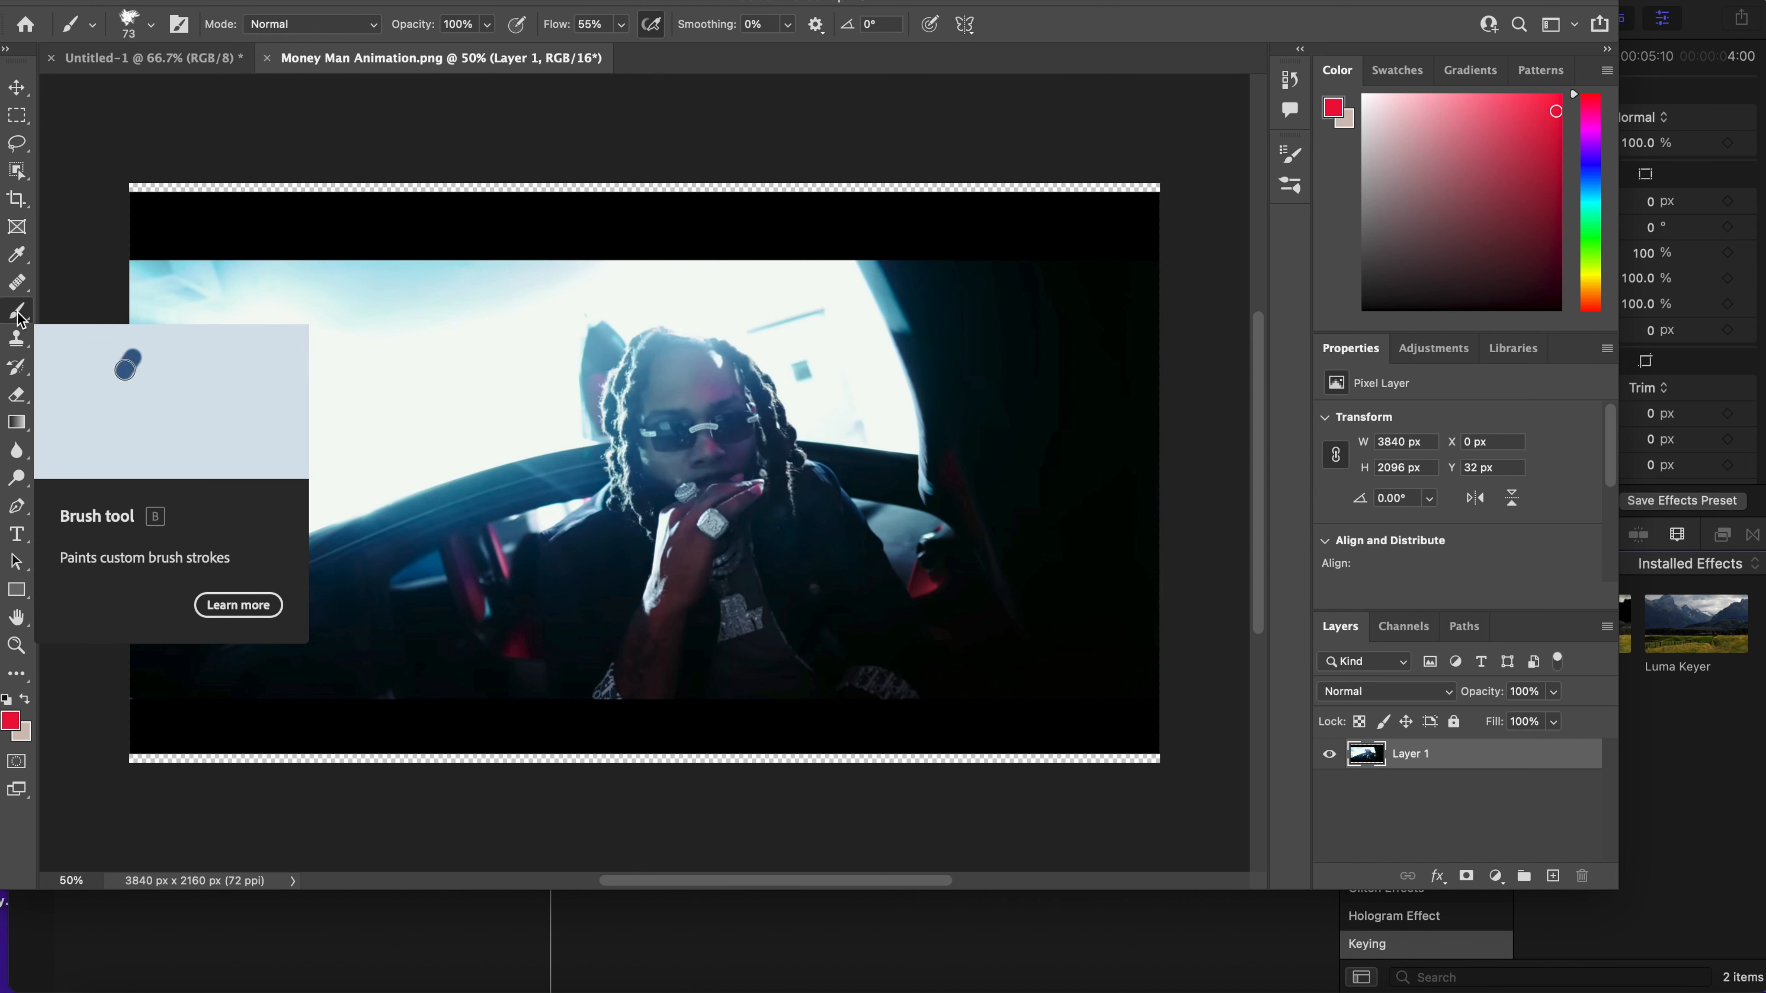
- Look through the Brush tool's presets, including the general, dry media, wet media and special effects brushes, without changing the selected charcoal pencil
click(152, 29)
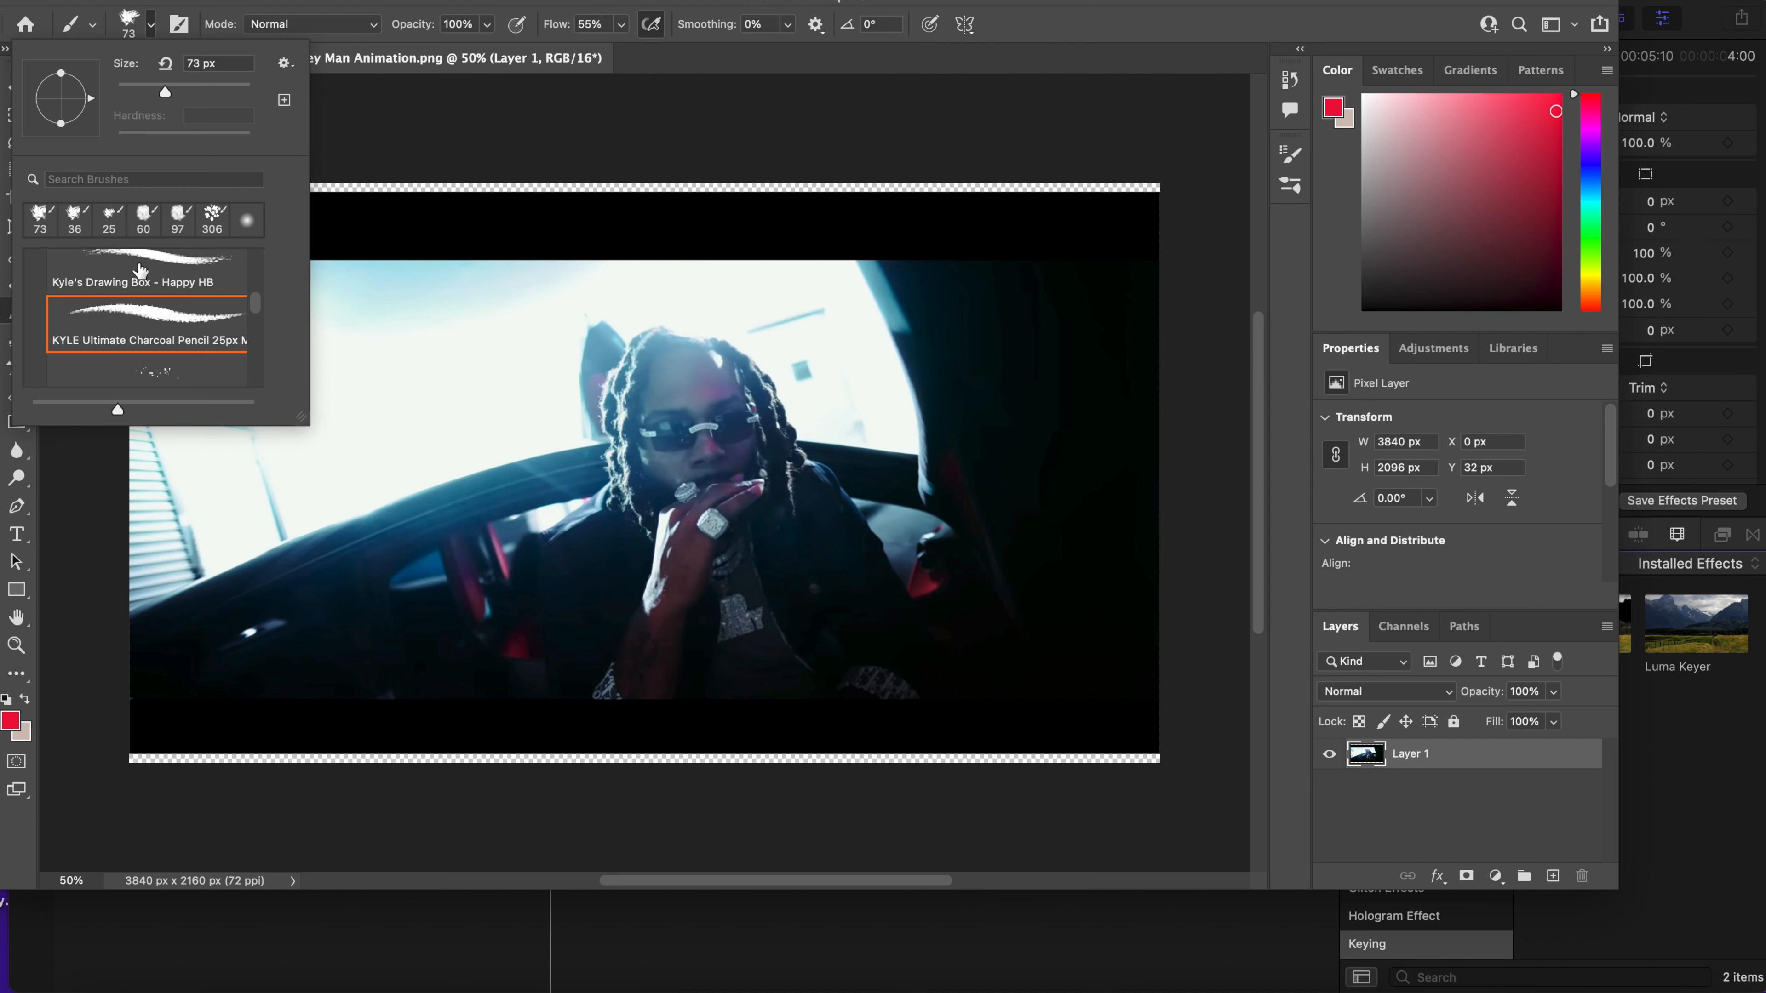
scroll(133, 292, down, 5)
scroll(133, 292, up, 5)
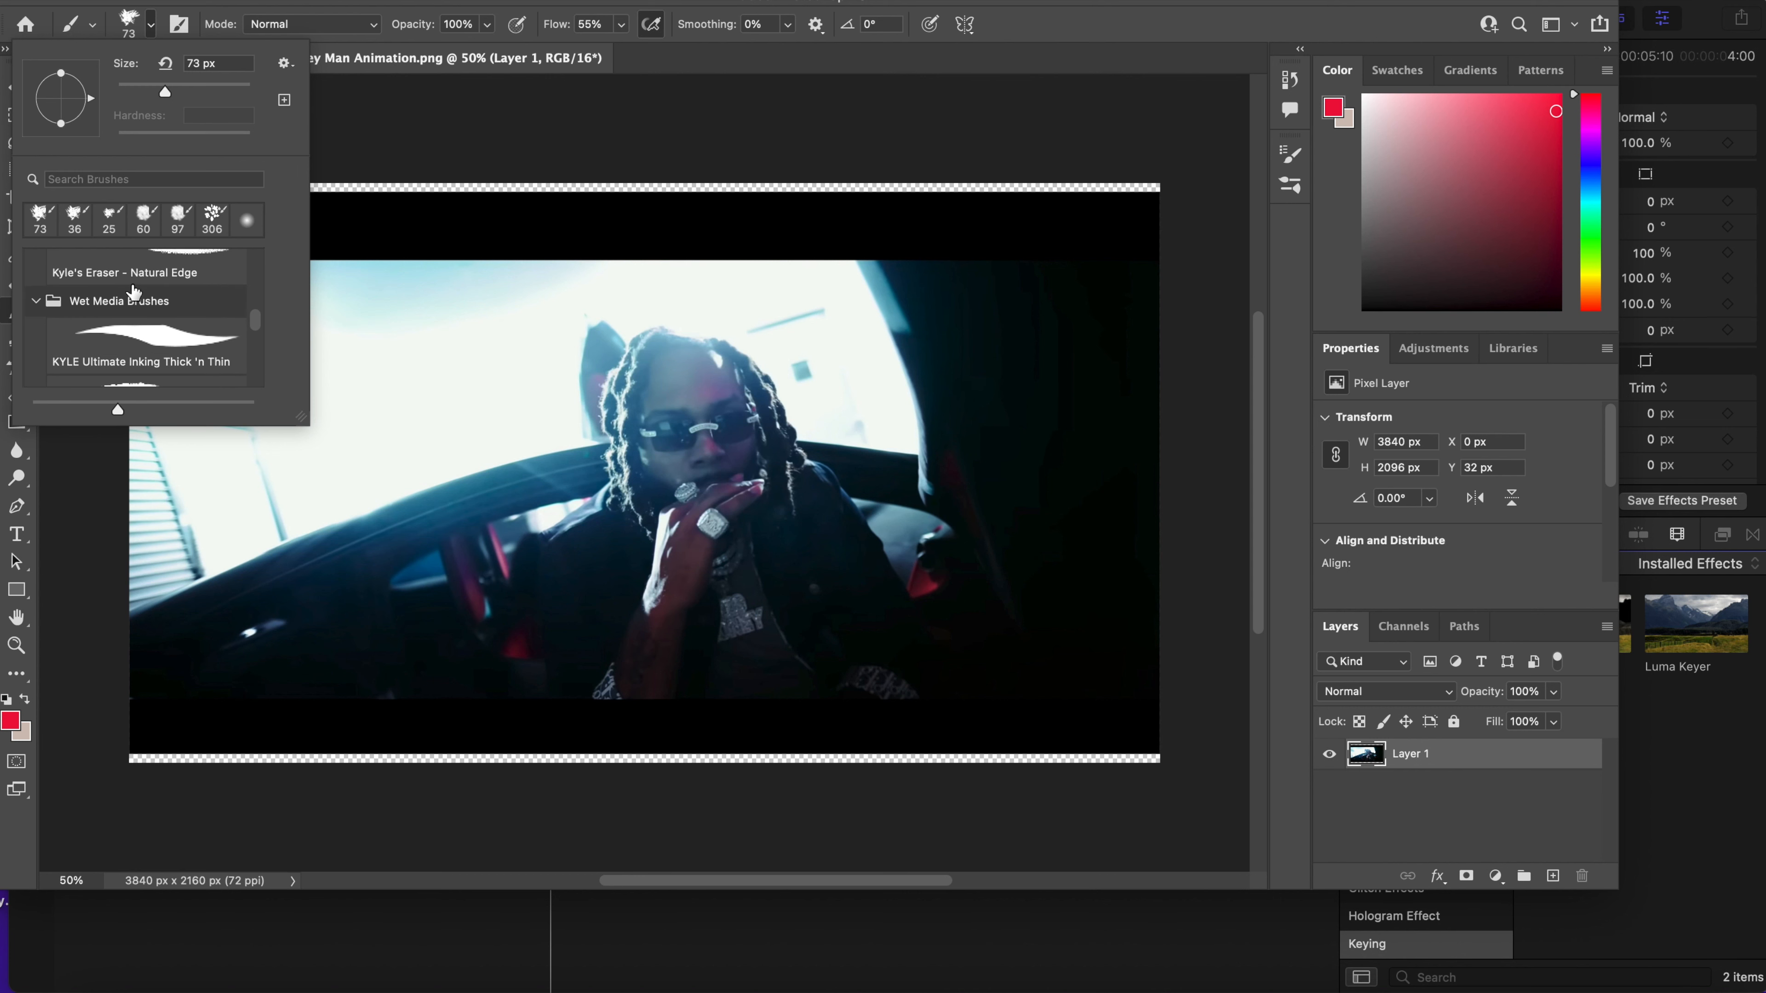
click(36, 302)
click(40, 328)
scroll(43, 346, up, 2)
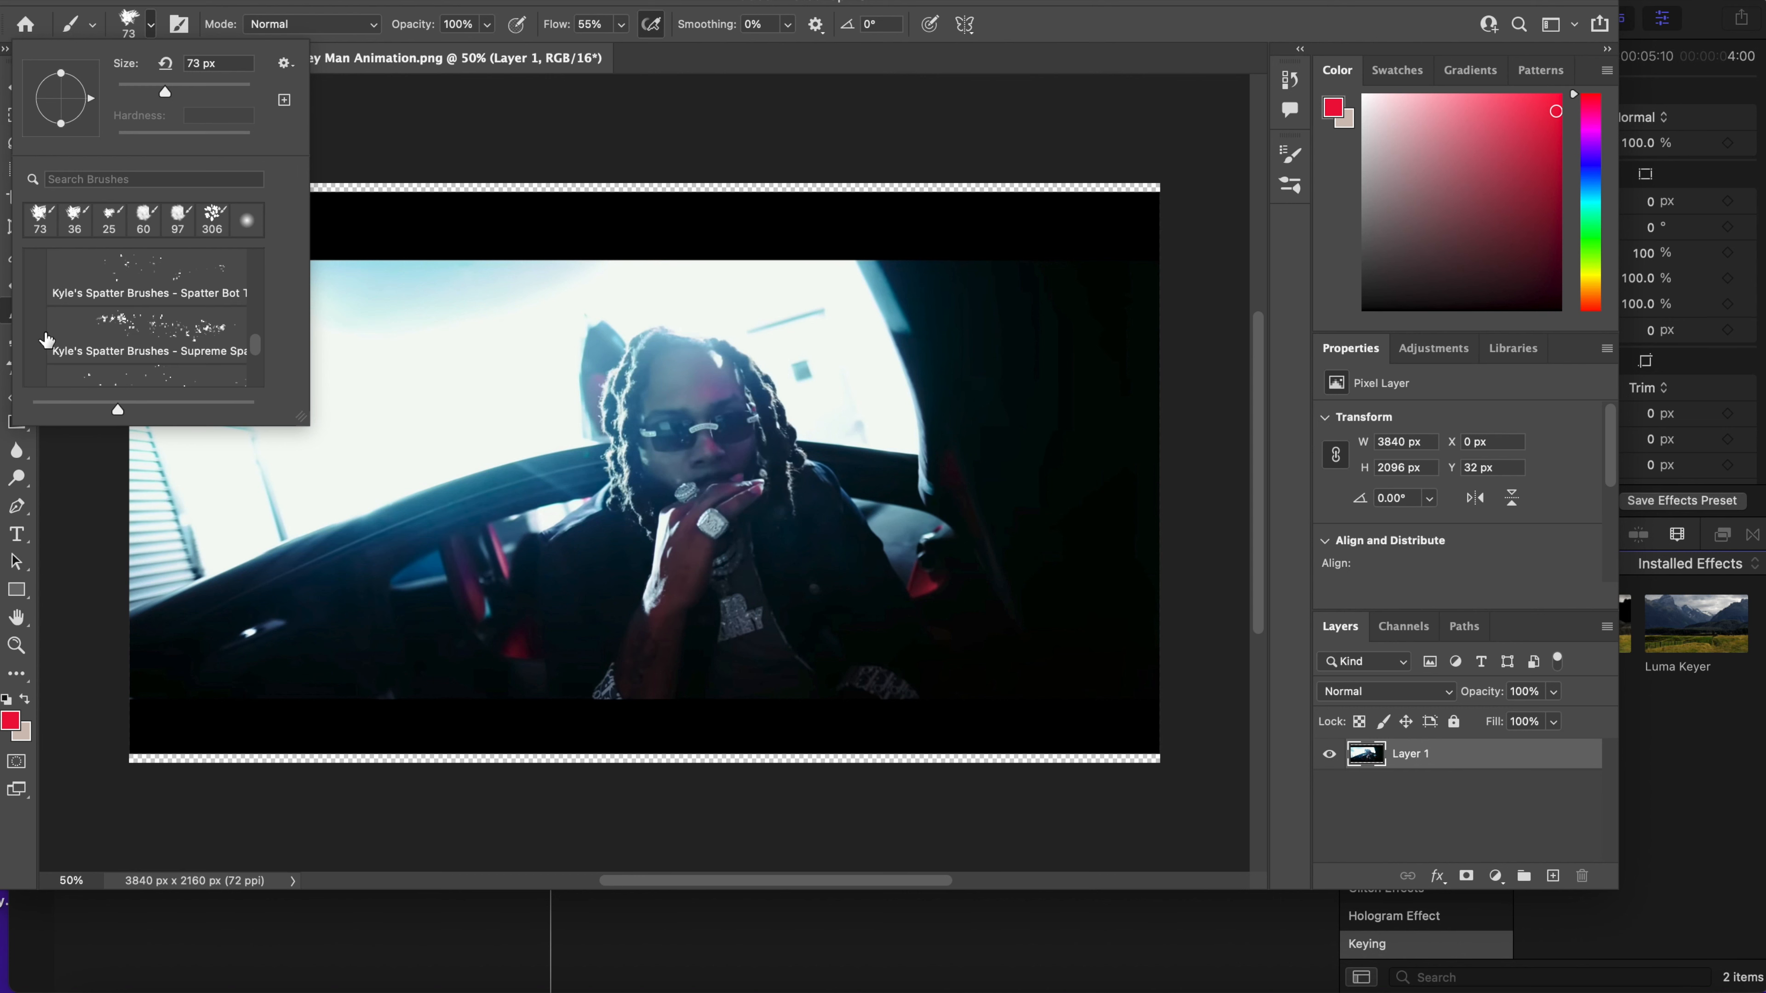
click(37, 355)
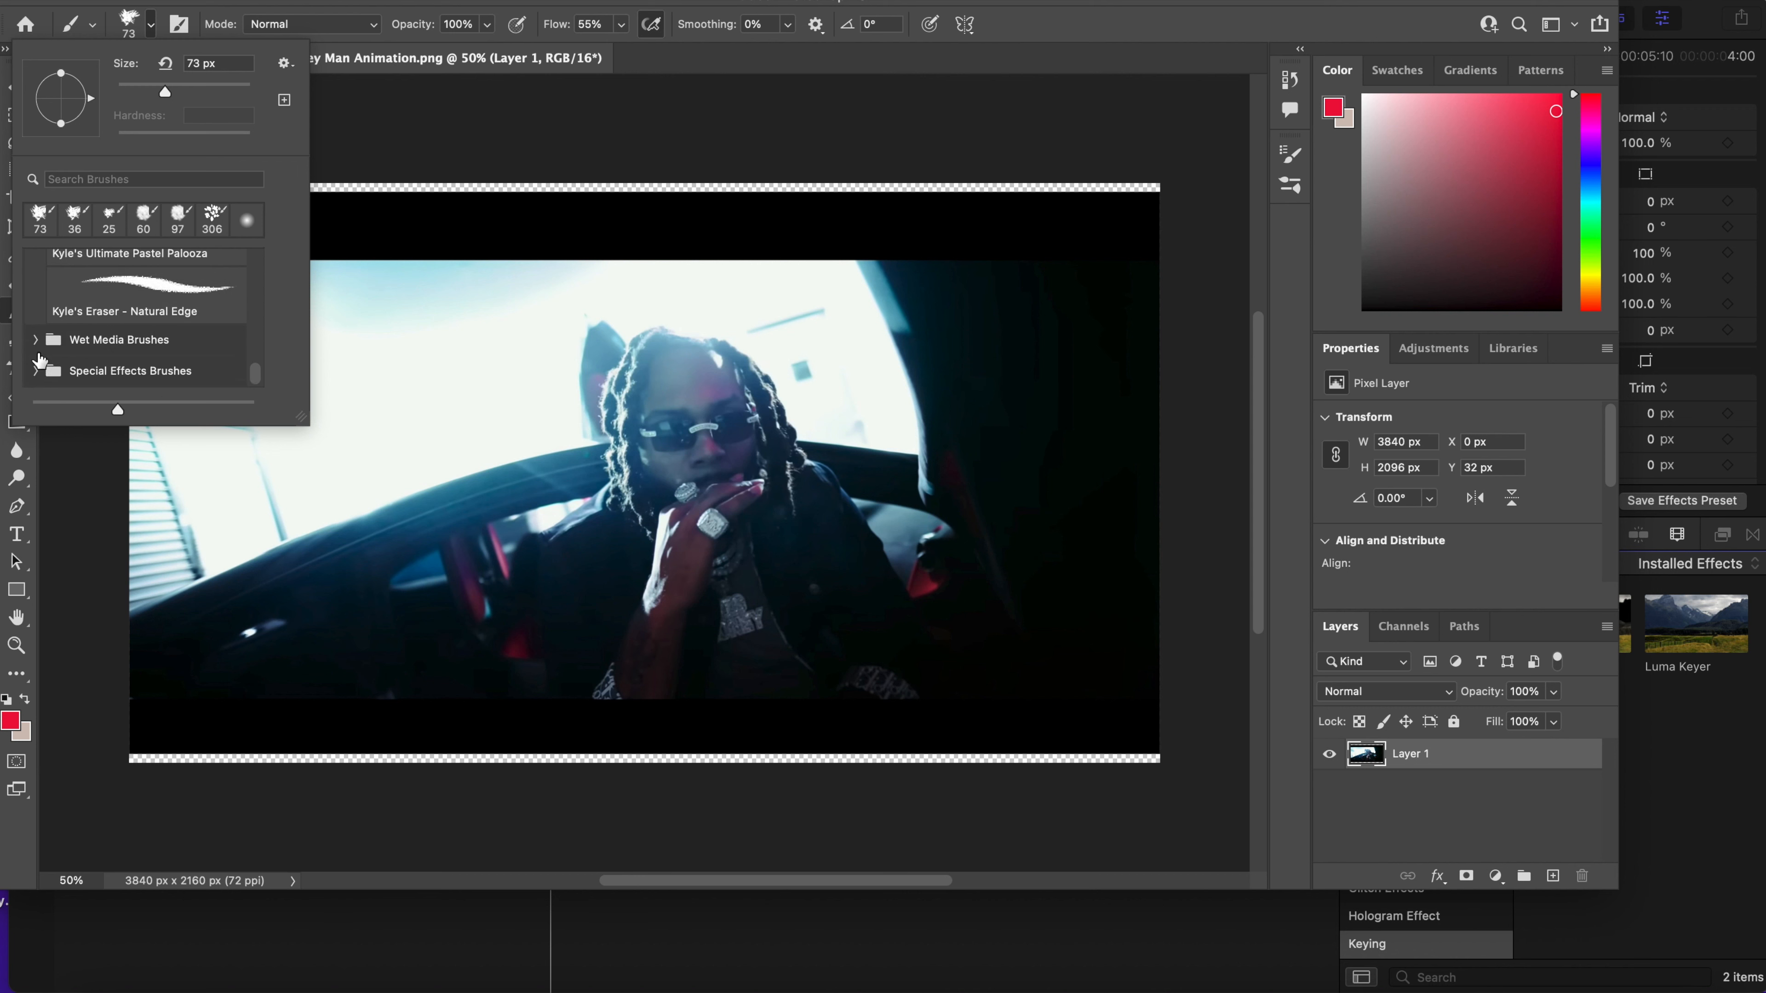
scroll(67, 337, up, 4)
scroll(66, 336, up, 3)
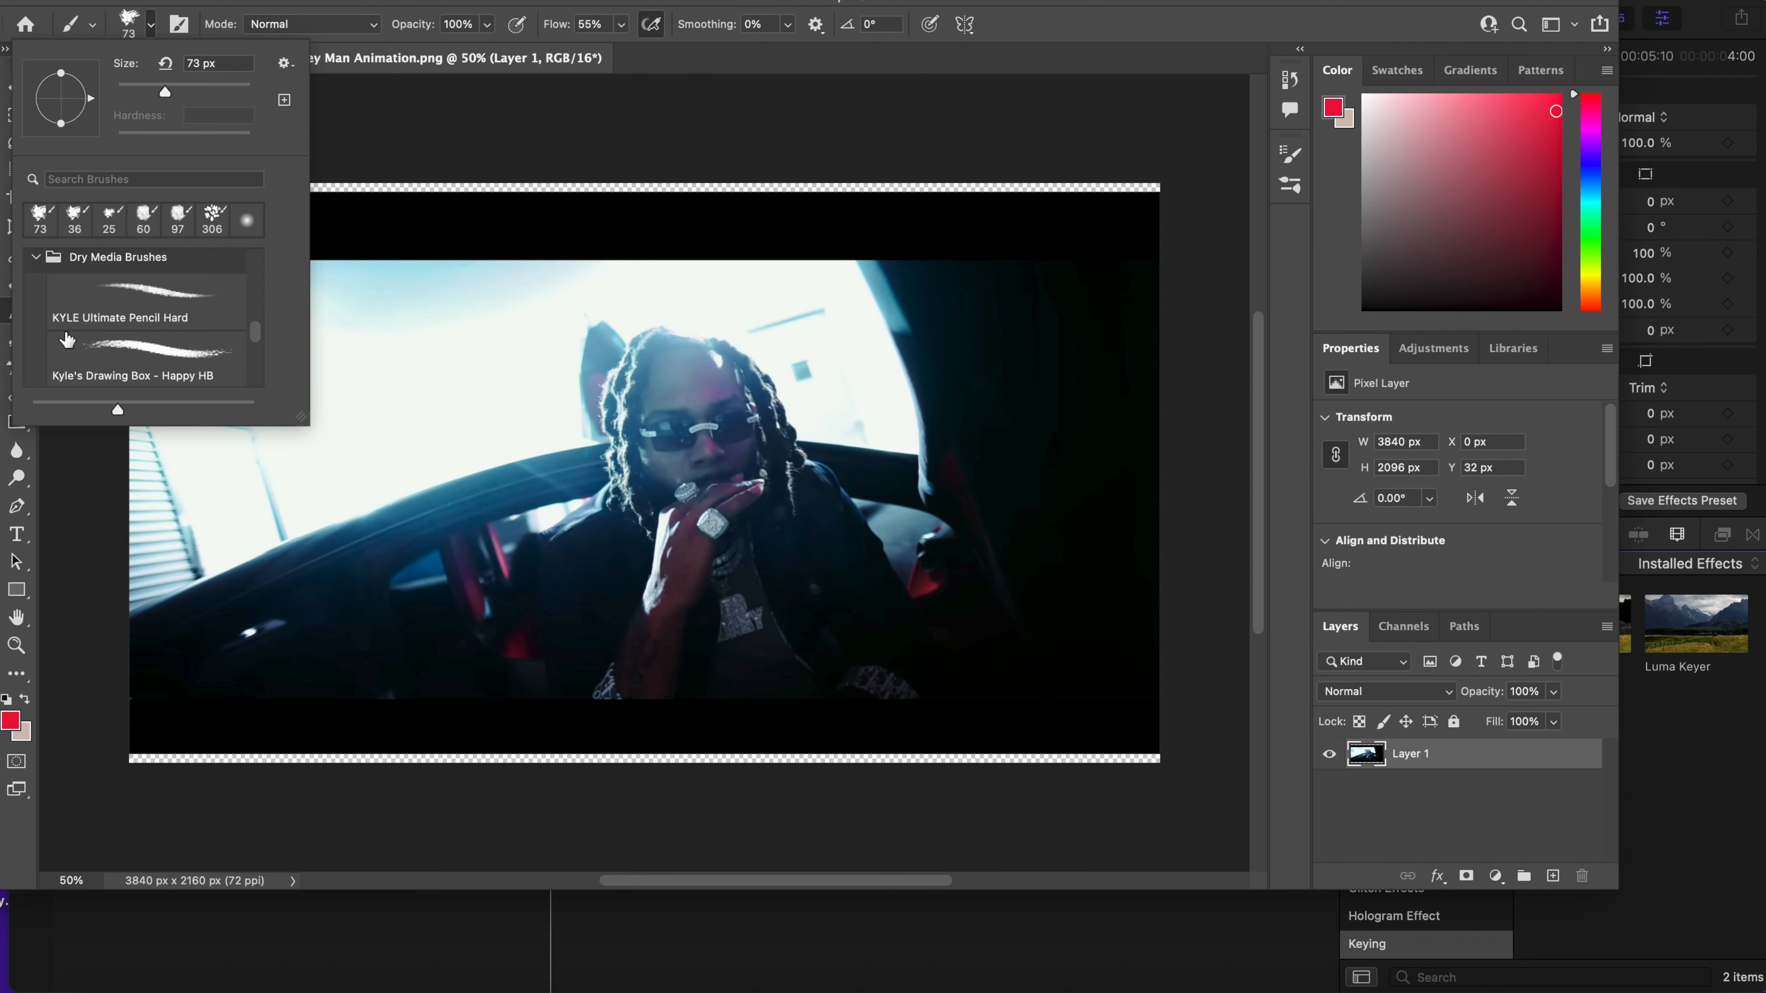
scroll(75, 301, up, 5)
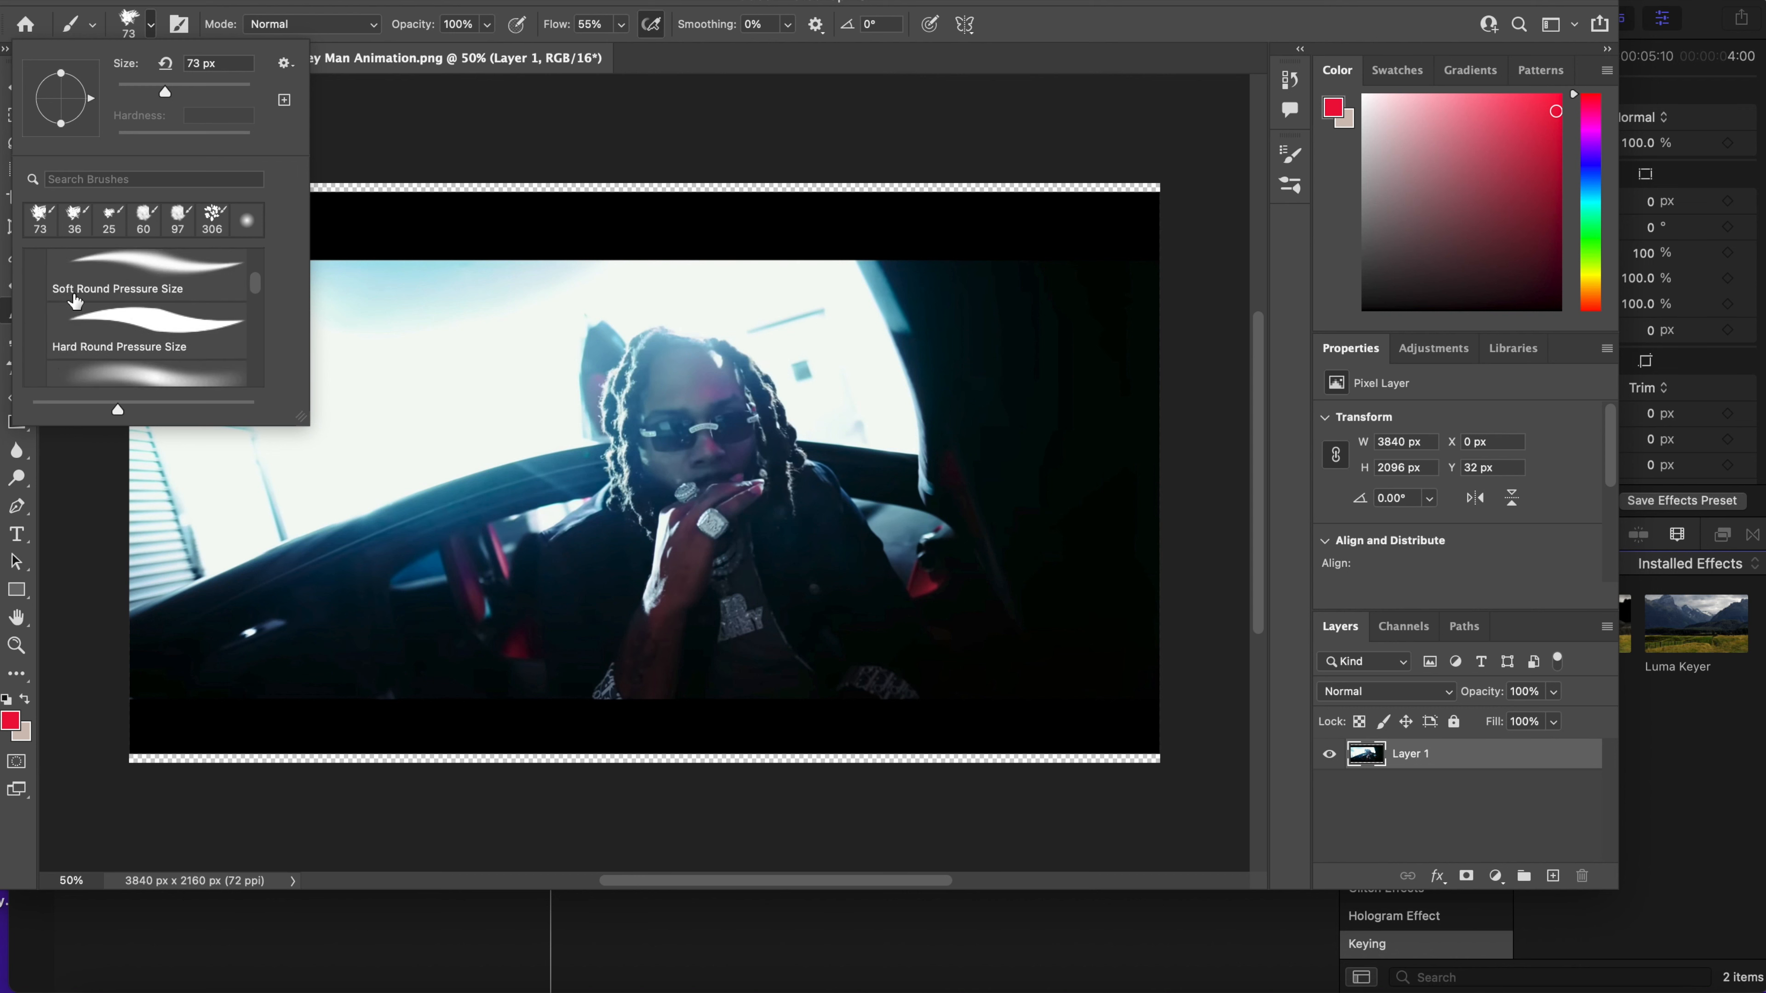
scroll(75, 301, down, 8)
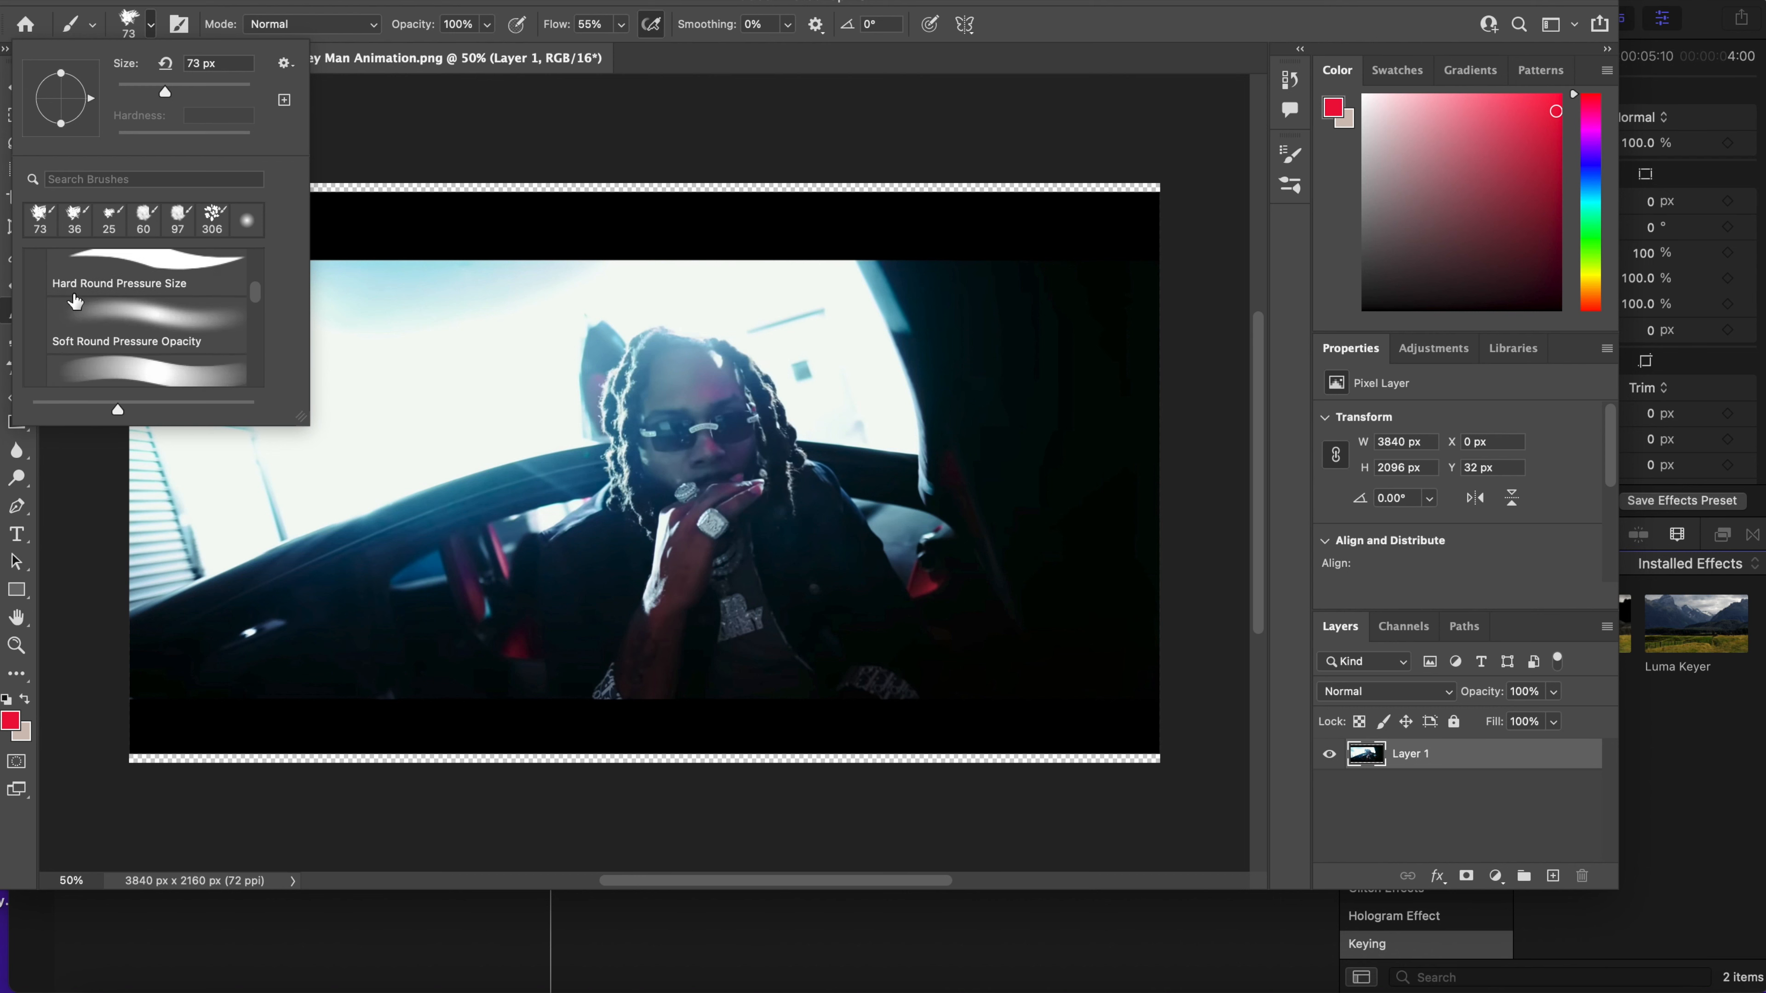
scroll(75, 301, up, 2)
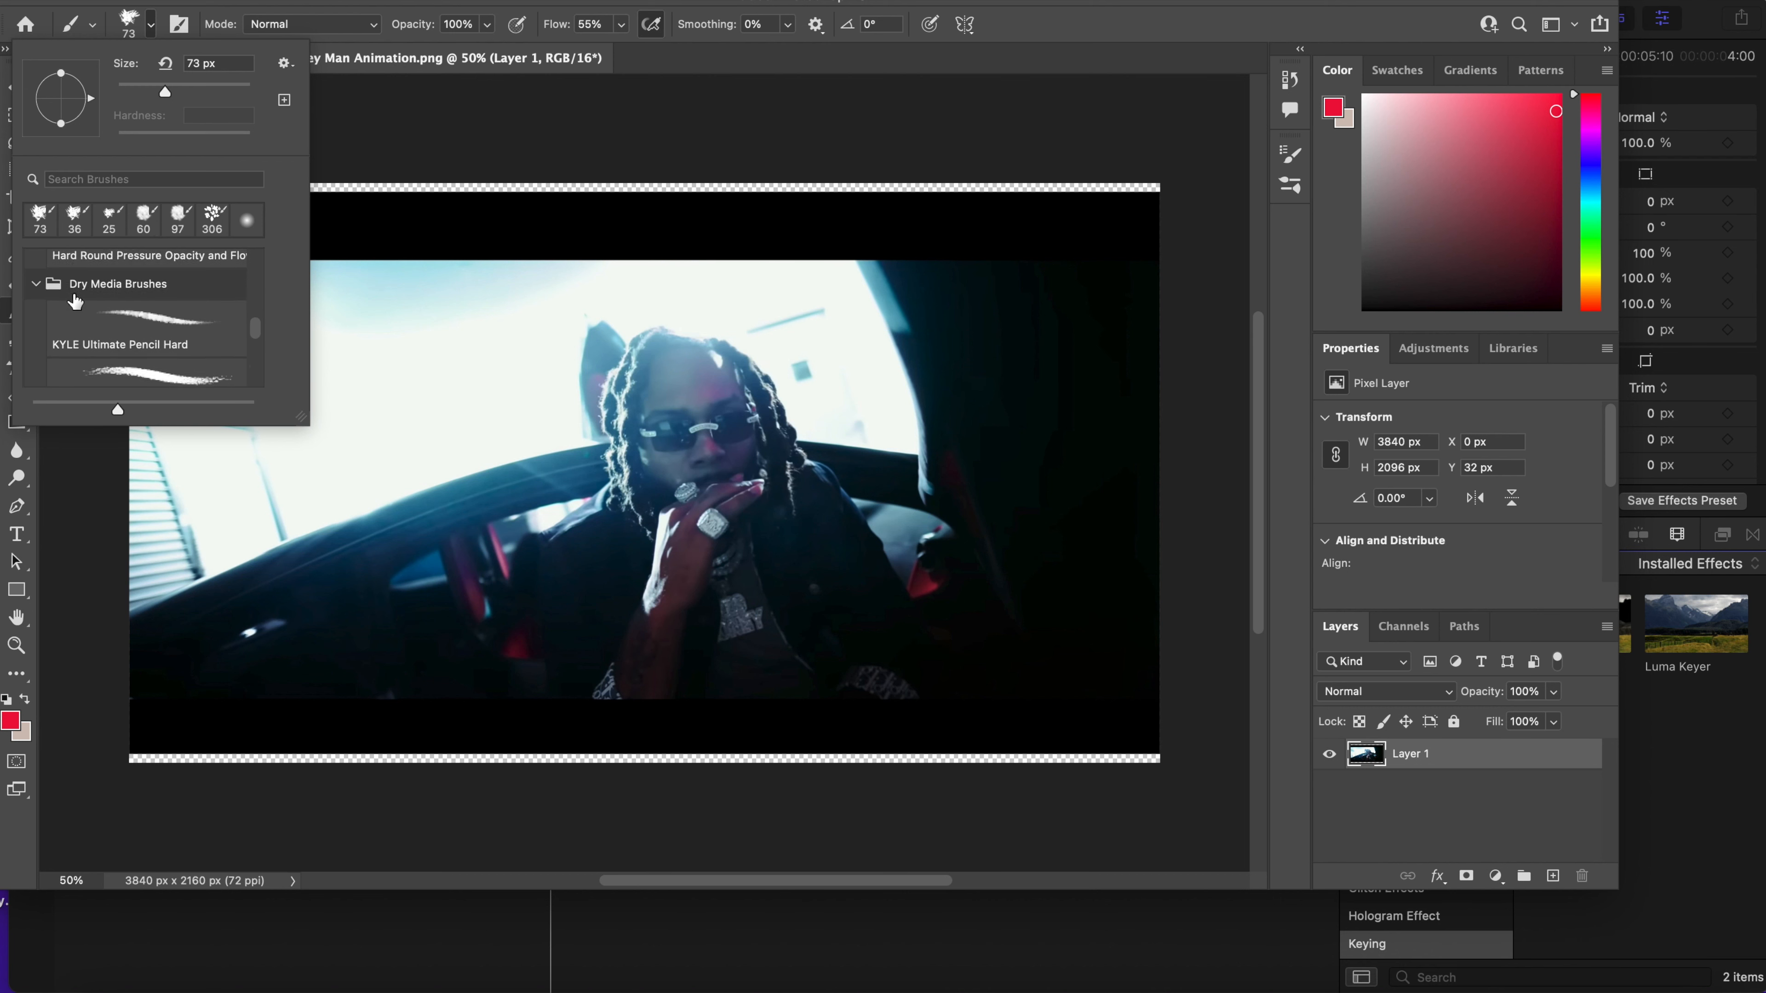
scroll(123, 322, down, 3)
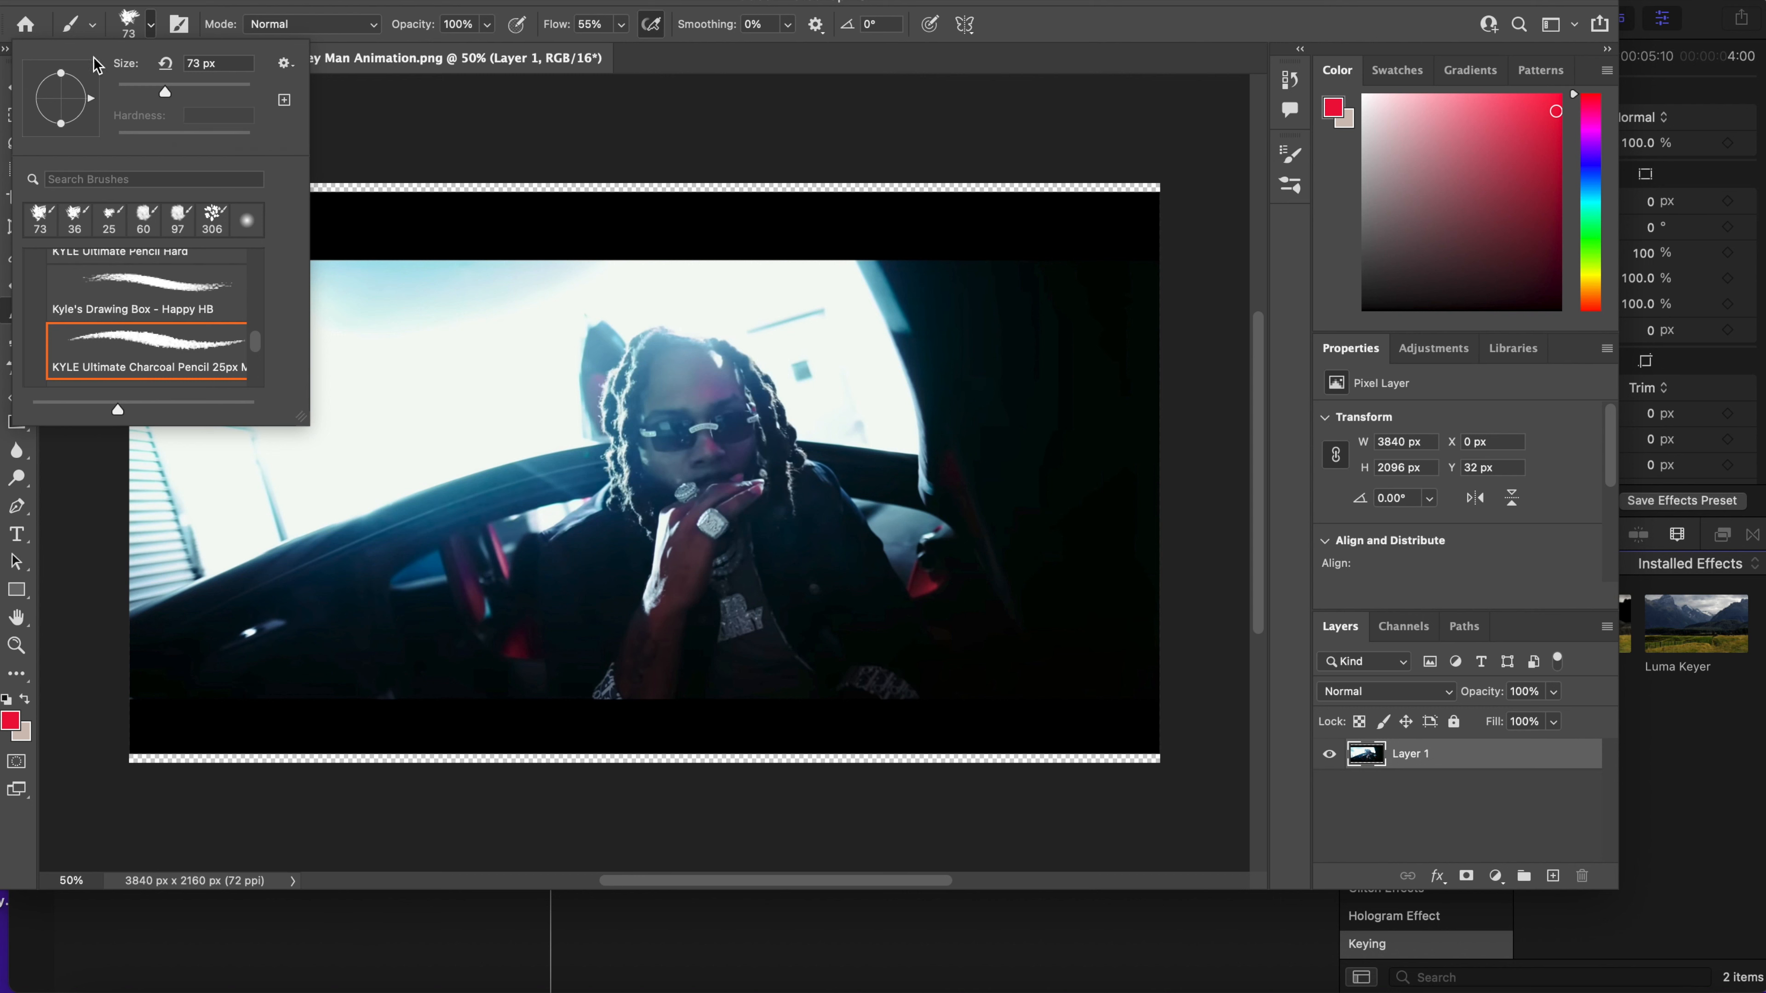
click(359, 114)
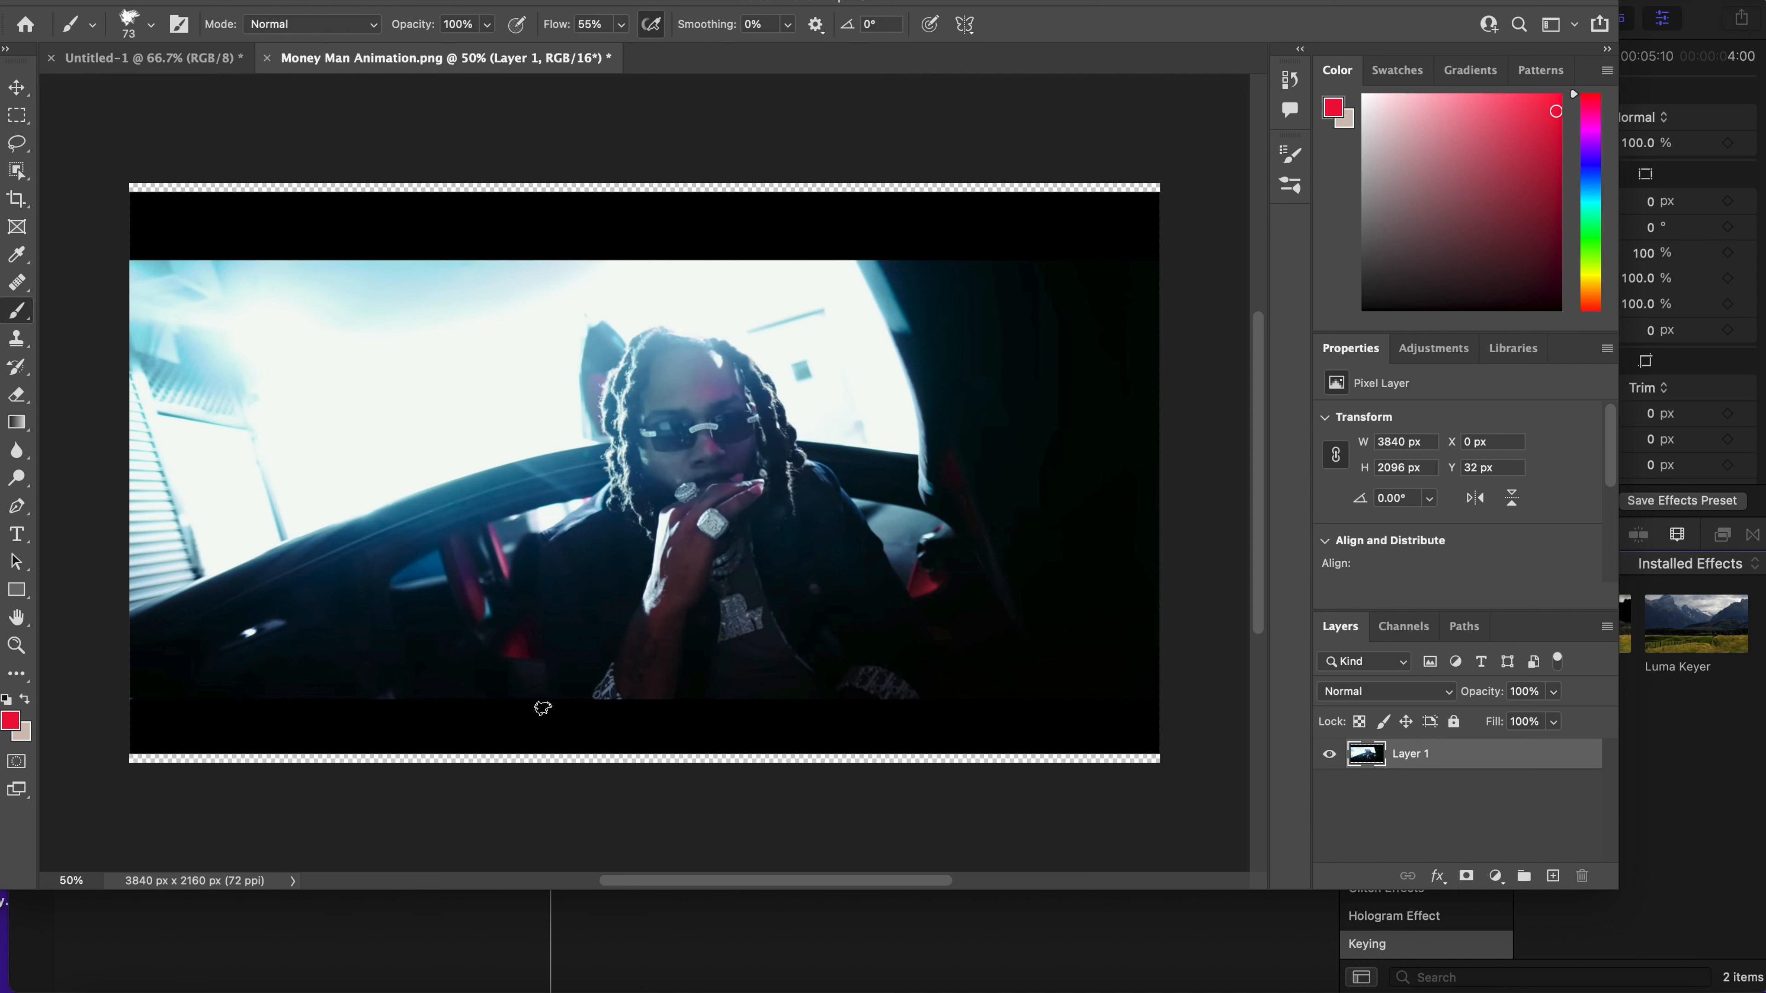
- Paint a red stroke up the outer edge of the man's left-hand sleeve and quick-export the frame as PNG named Money Man Animation1 on the Desktop
mouse_move(543, 708)
mouse_down()
mouse_move(548, 533)
mouse_move(543, 715)
mouse_up()
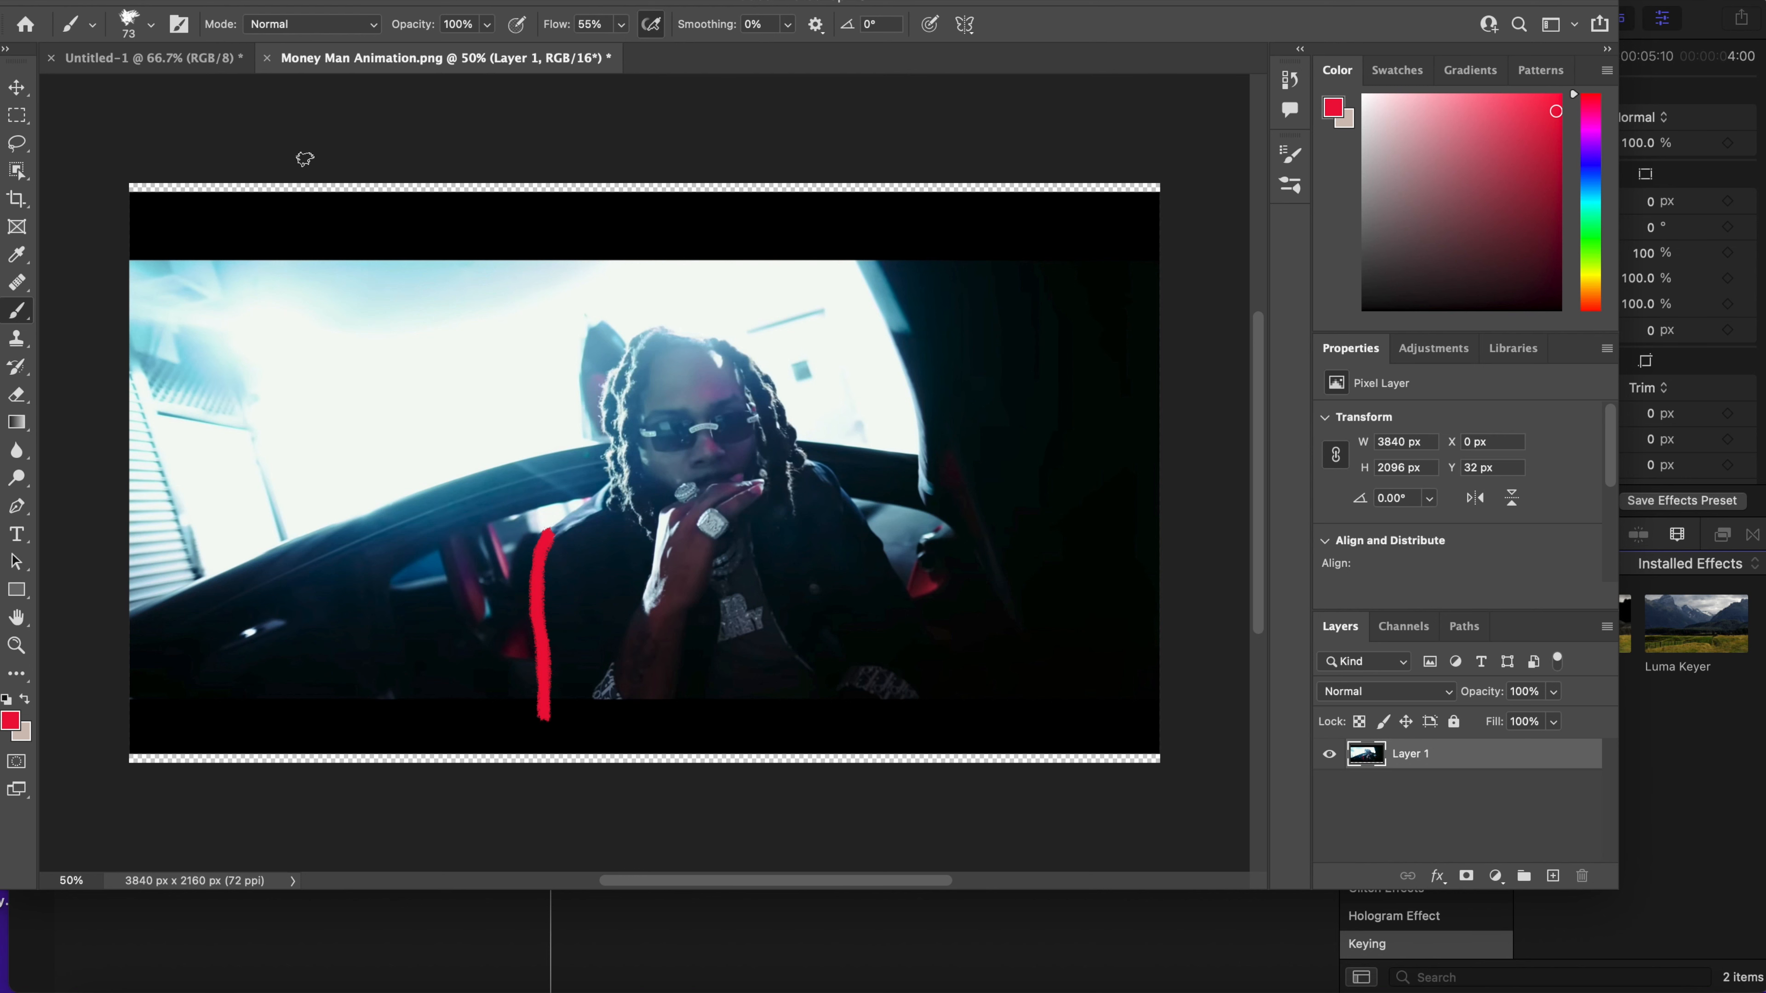
click(151, 1)
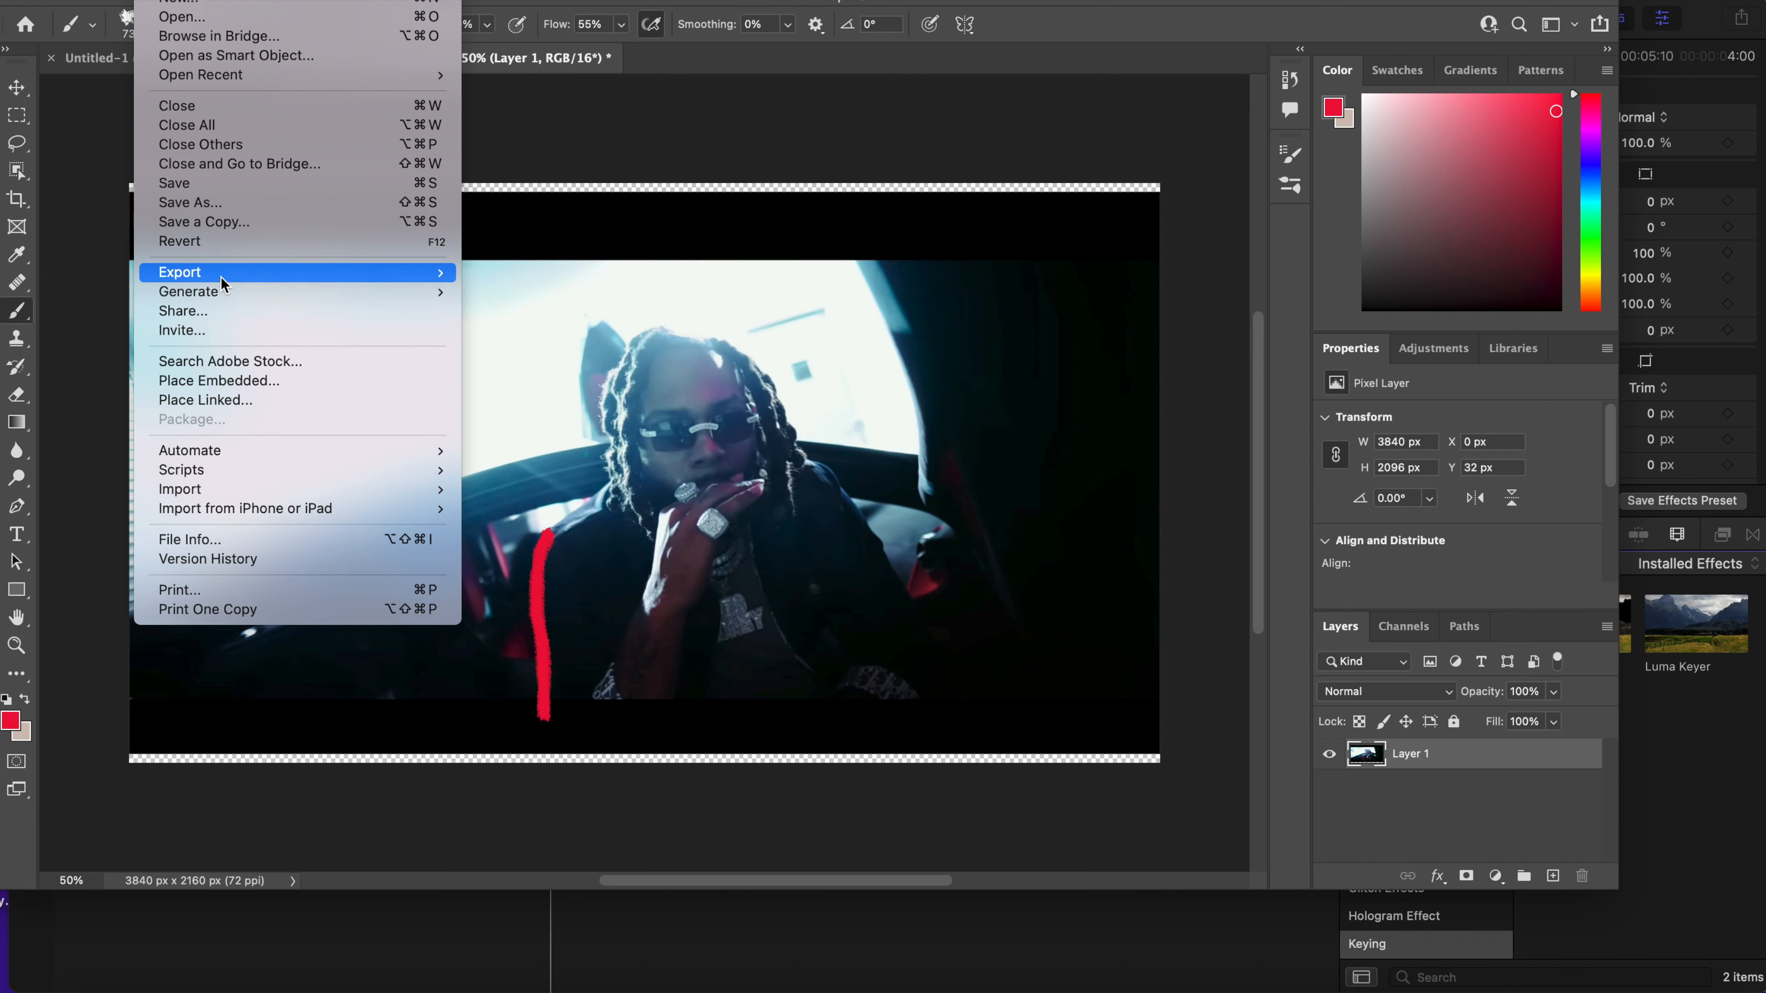
mouse_move(221, 276)
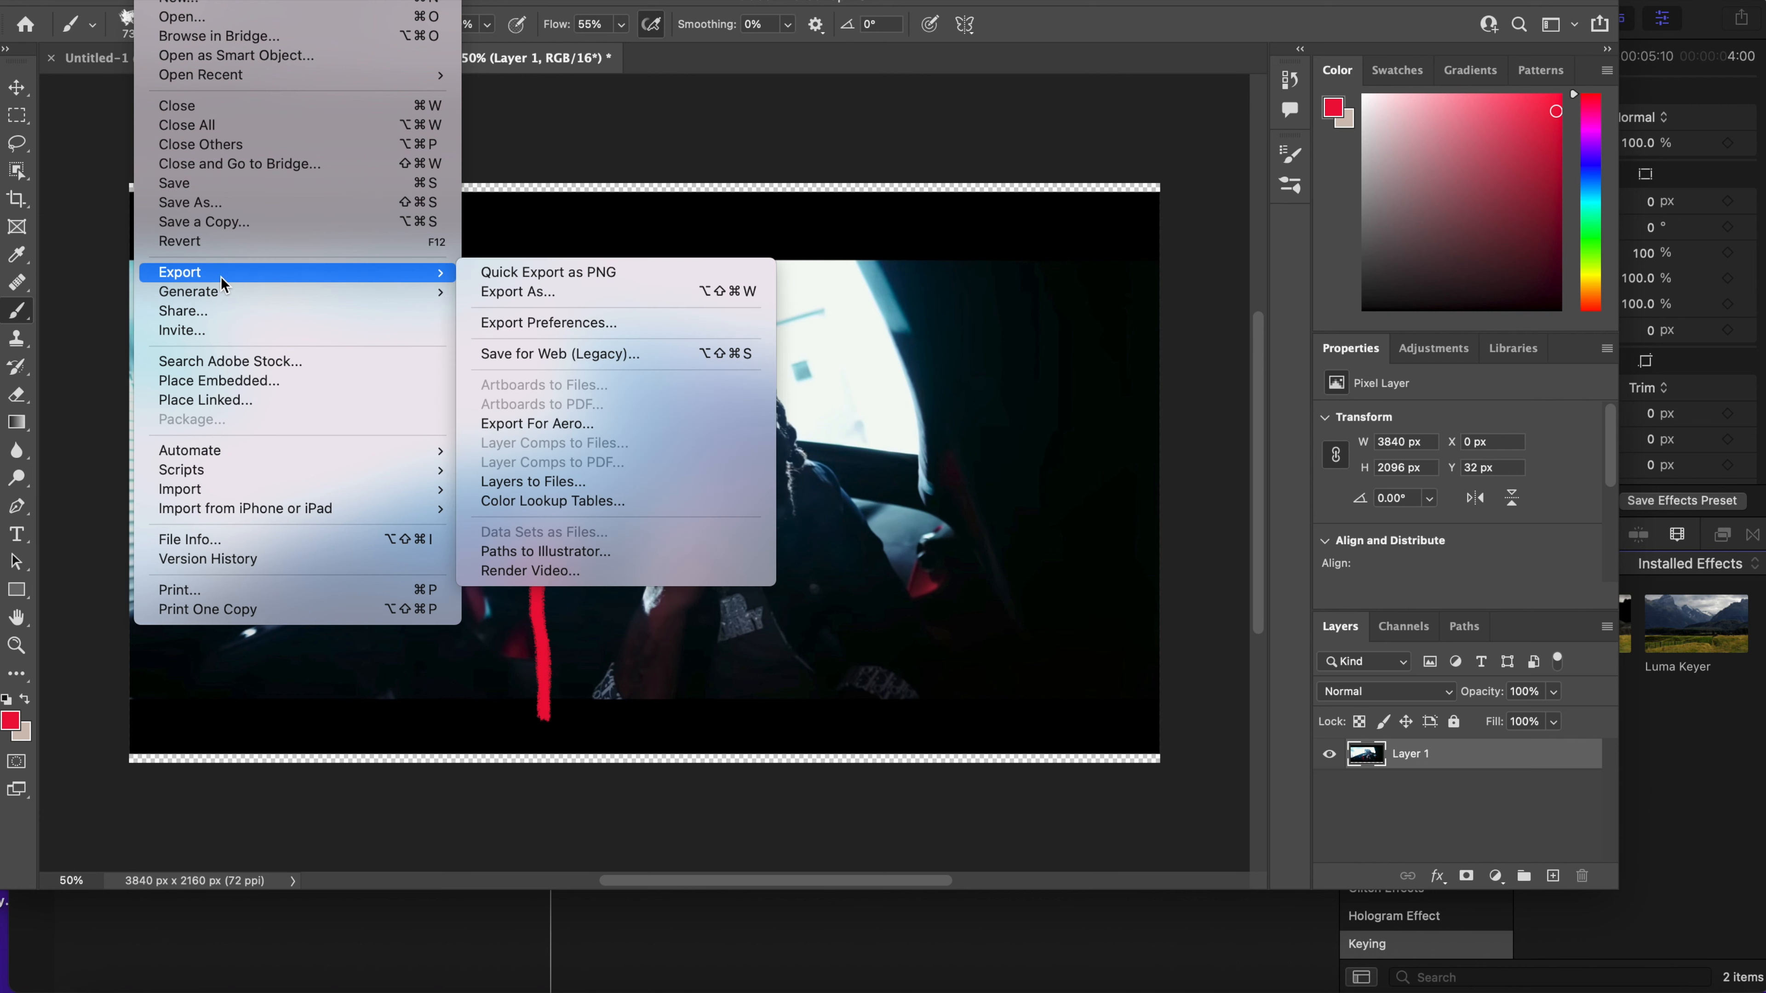
click(517, 271)
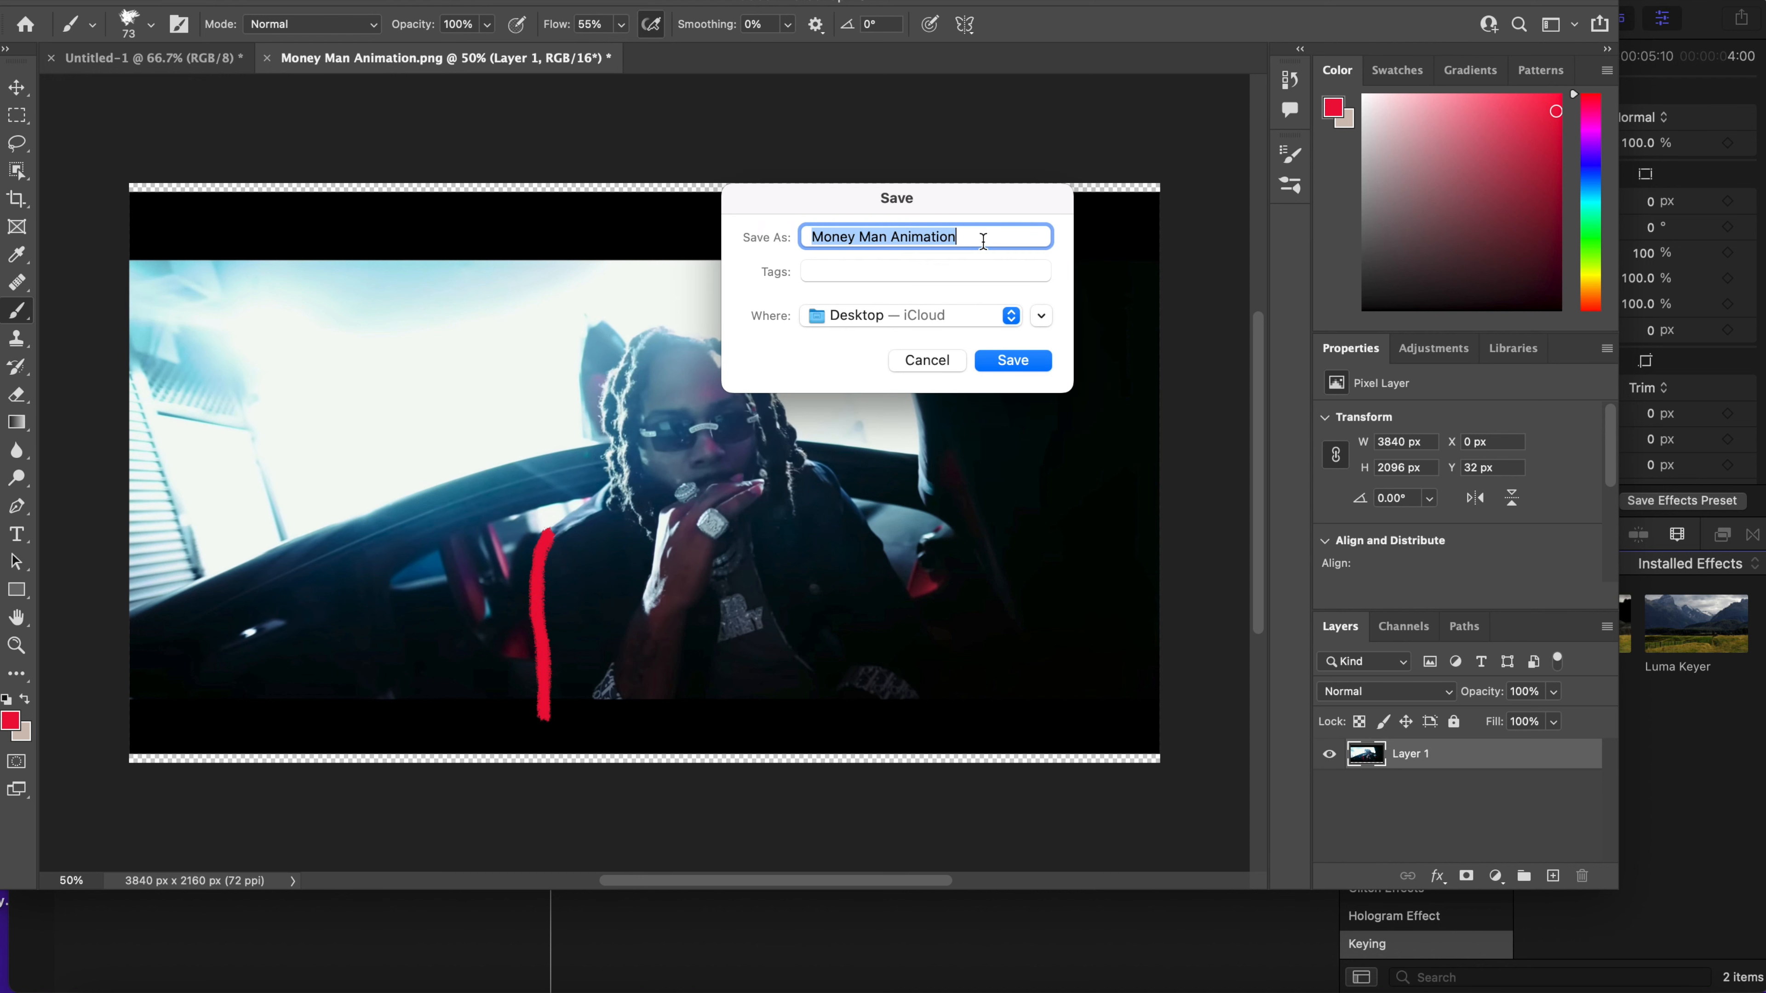
click(983, 241)
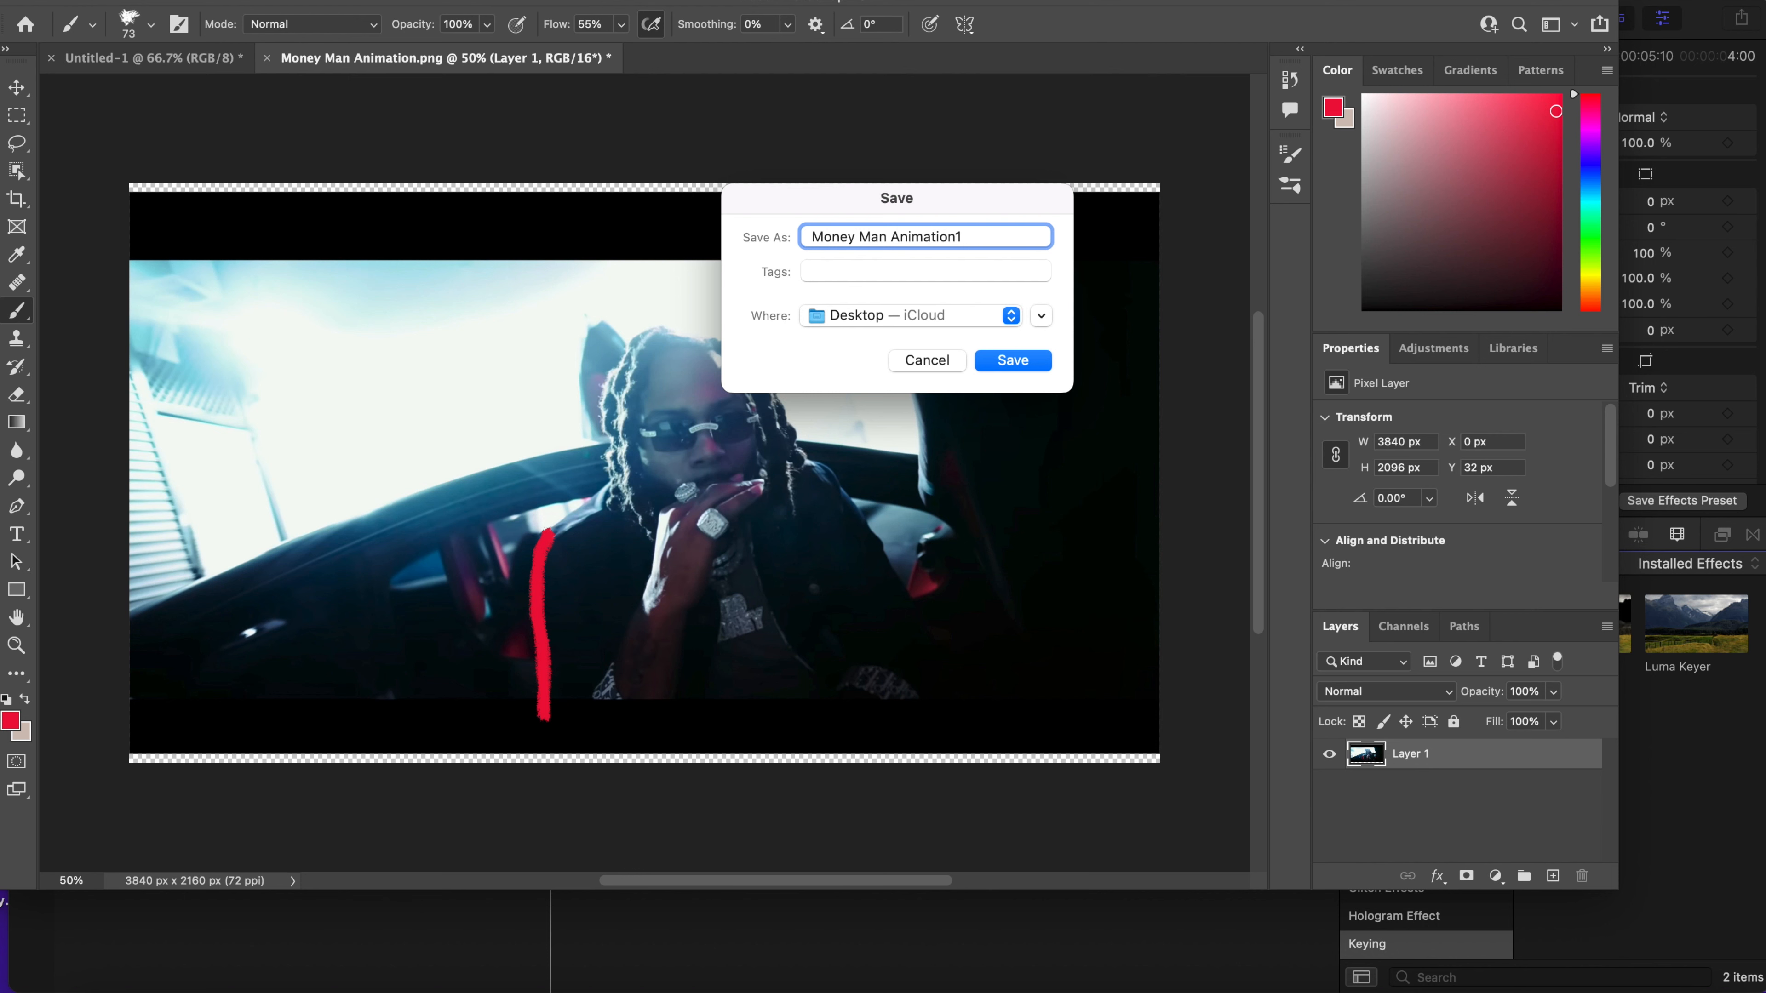
key(Return)
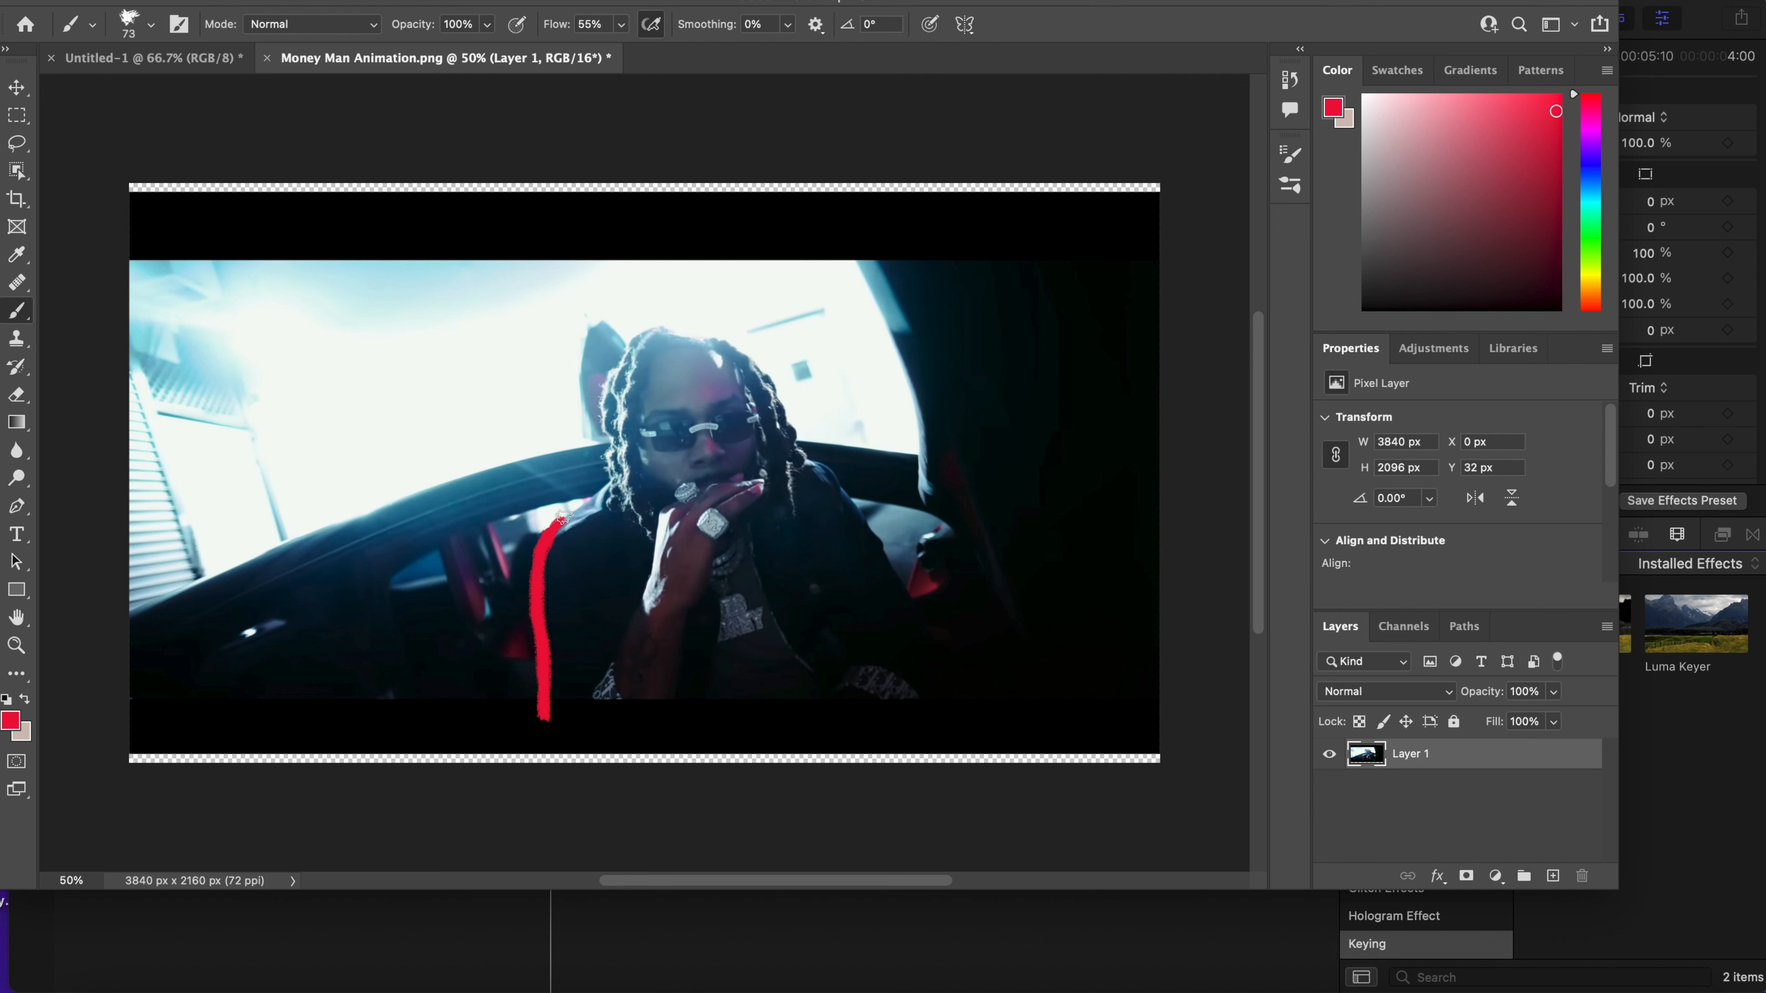
- Extend the red outline over the shoulder and up beside the head, and quick-export the frame as PNG named Money Man Animation2
mouse_move(563, 517)
mouse_down()
mouse_move(611, 475)
mouse_move(607, 400)
mouse_move(606, 492)
mouse_move(540, 546)
mouse_up()
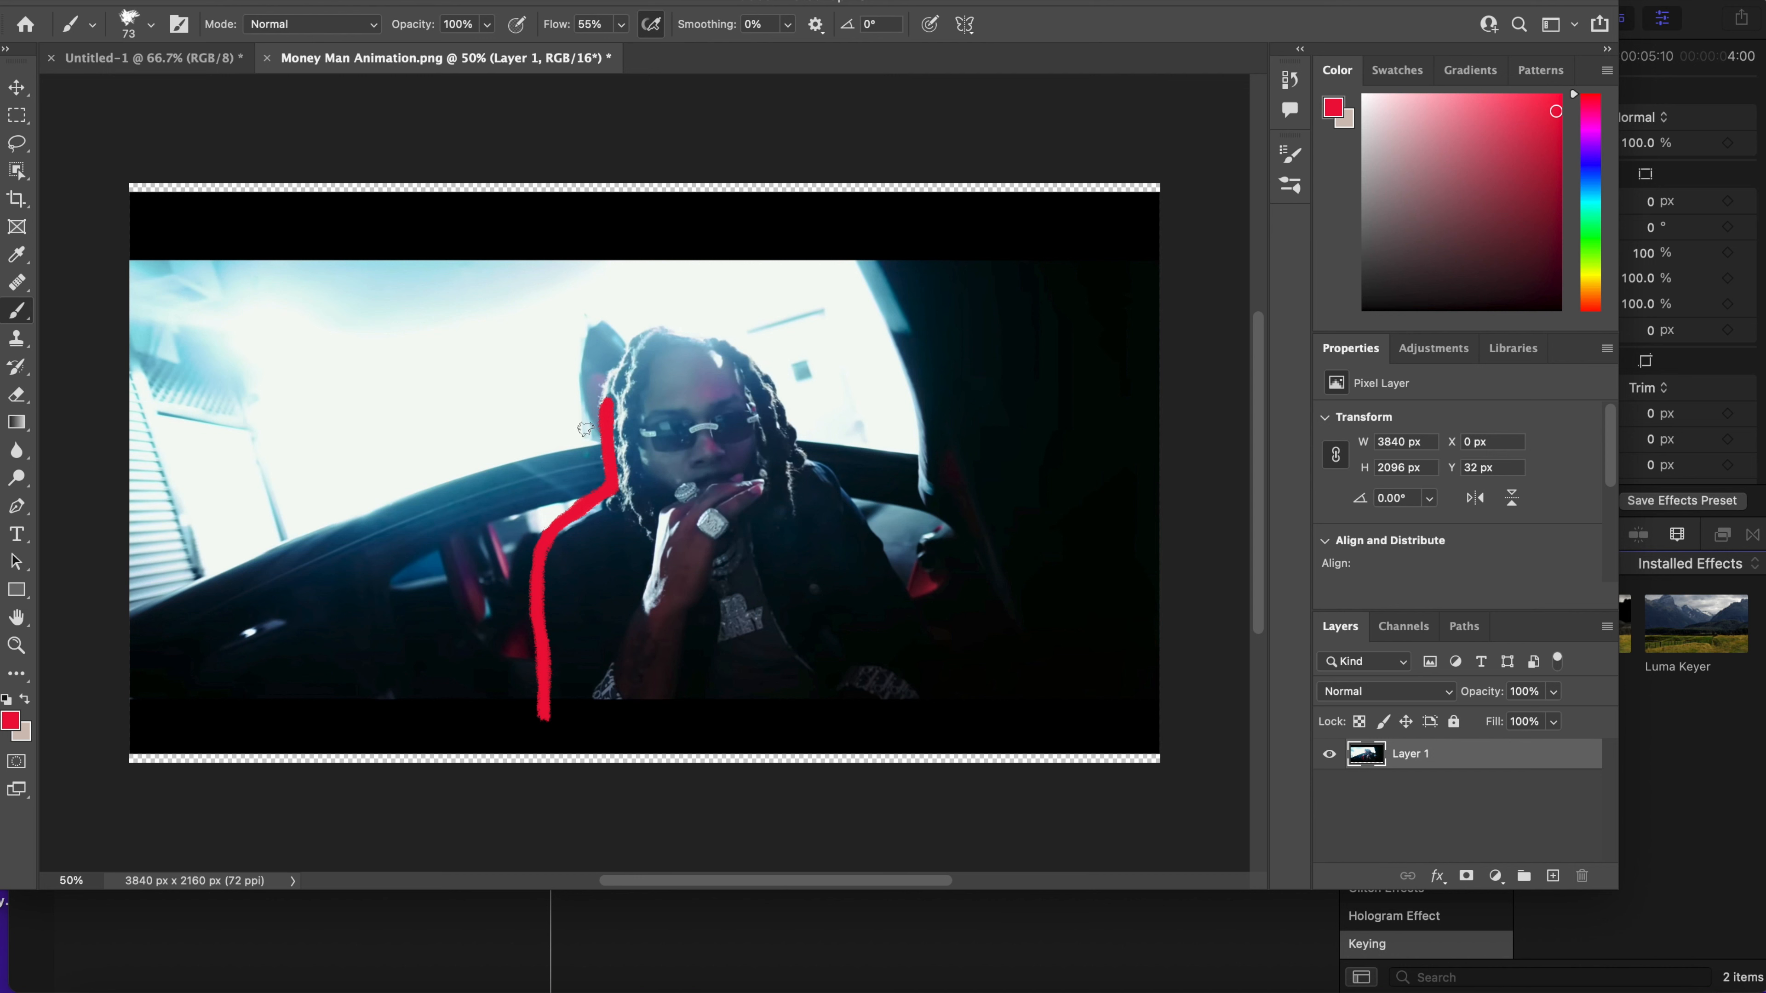
mouse_move(602, 422)
mouse_down()
mouse_move(619, 356)
mouse_move(609, 473)
mouse_move(546, 544)
mouse_up()
click(151, 2)
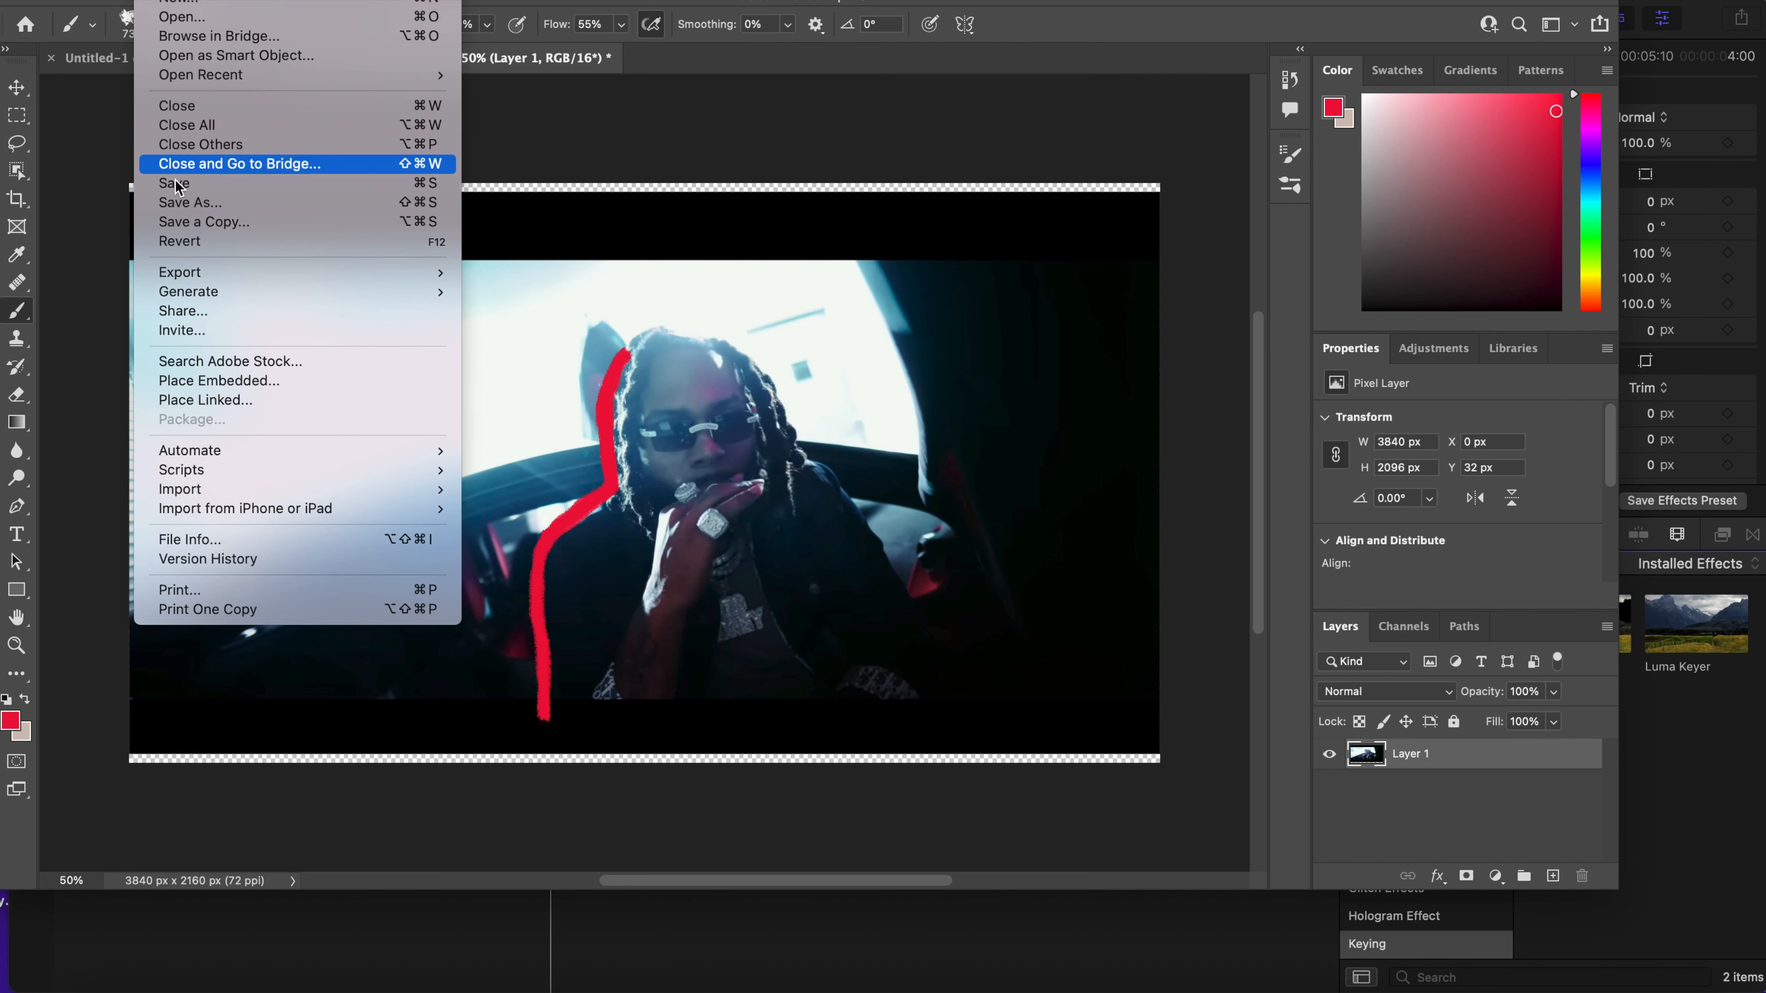
mouse_move(231, 273)
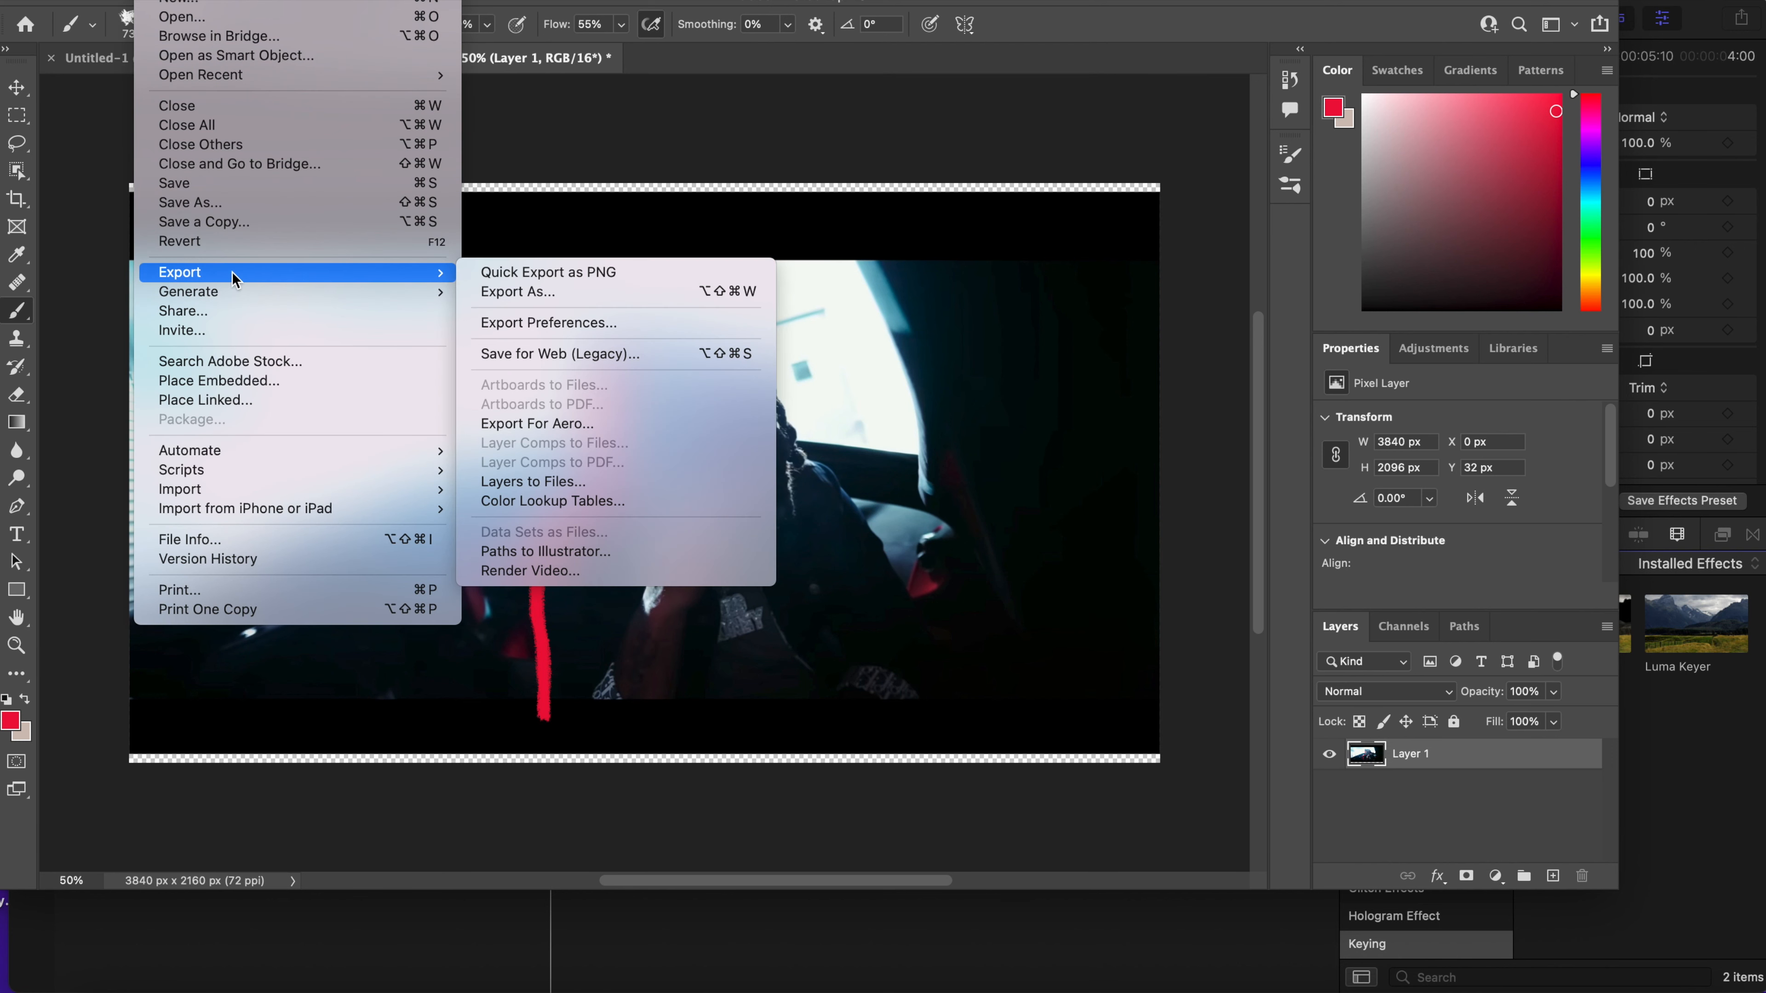
click(502, 270)
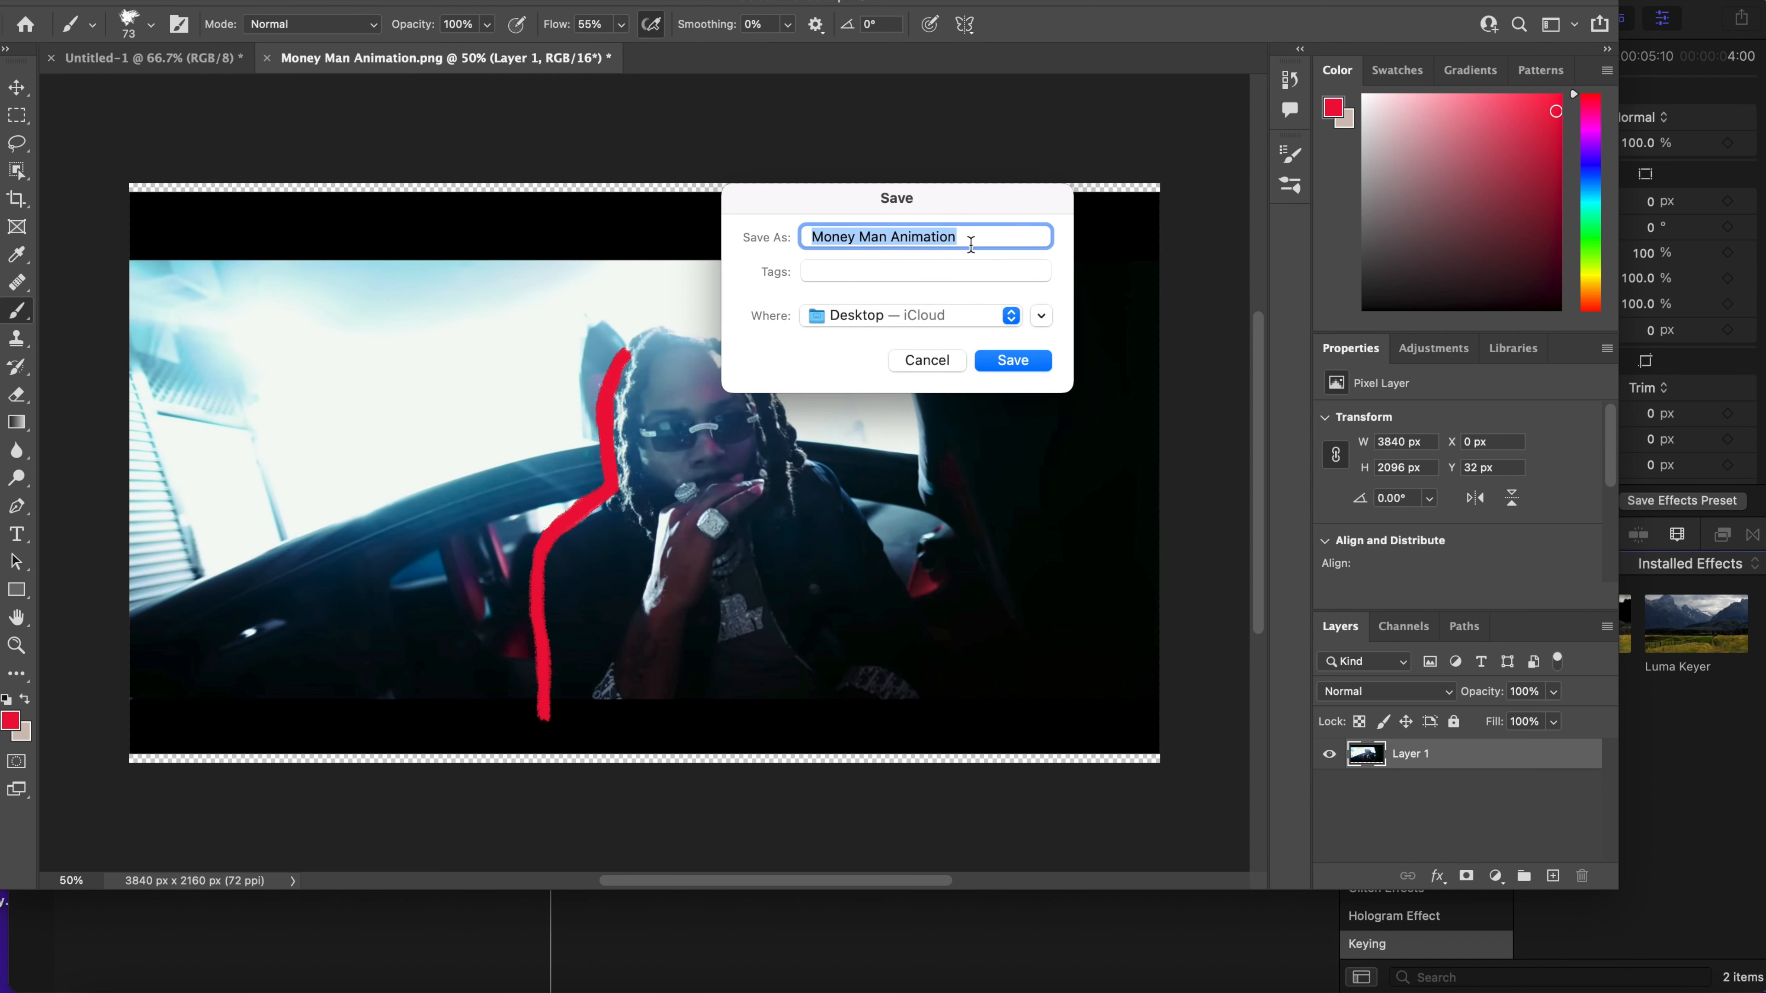
click(968, 240)
text(2)
key(Return)
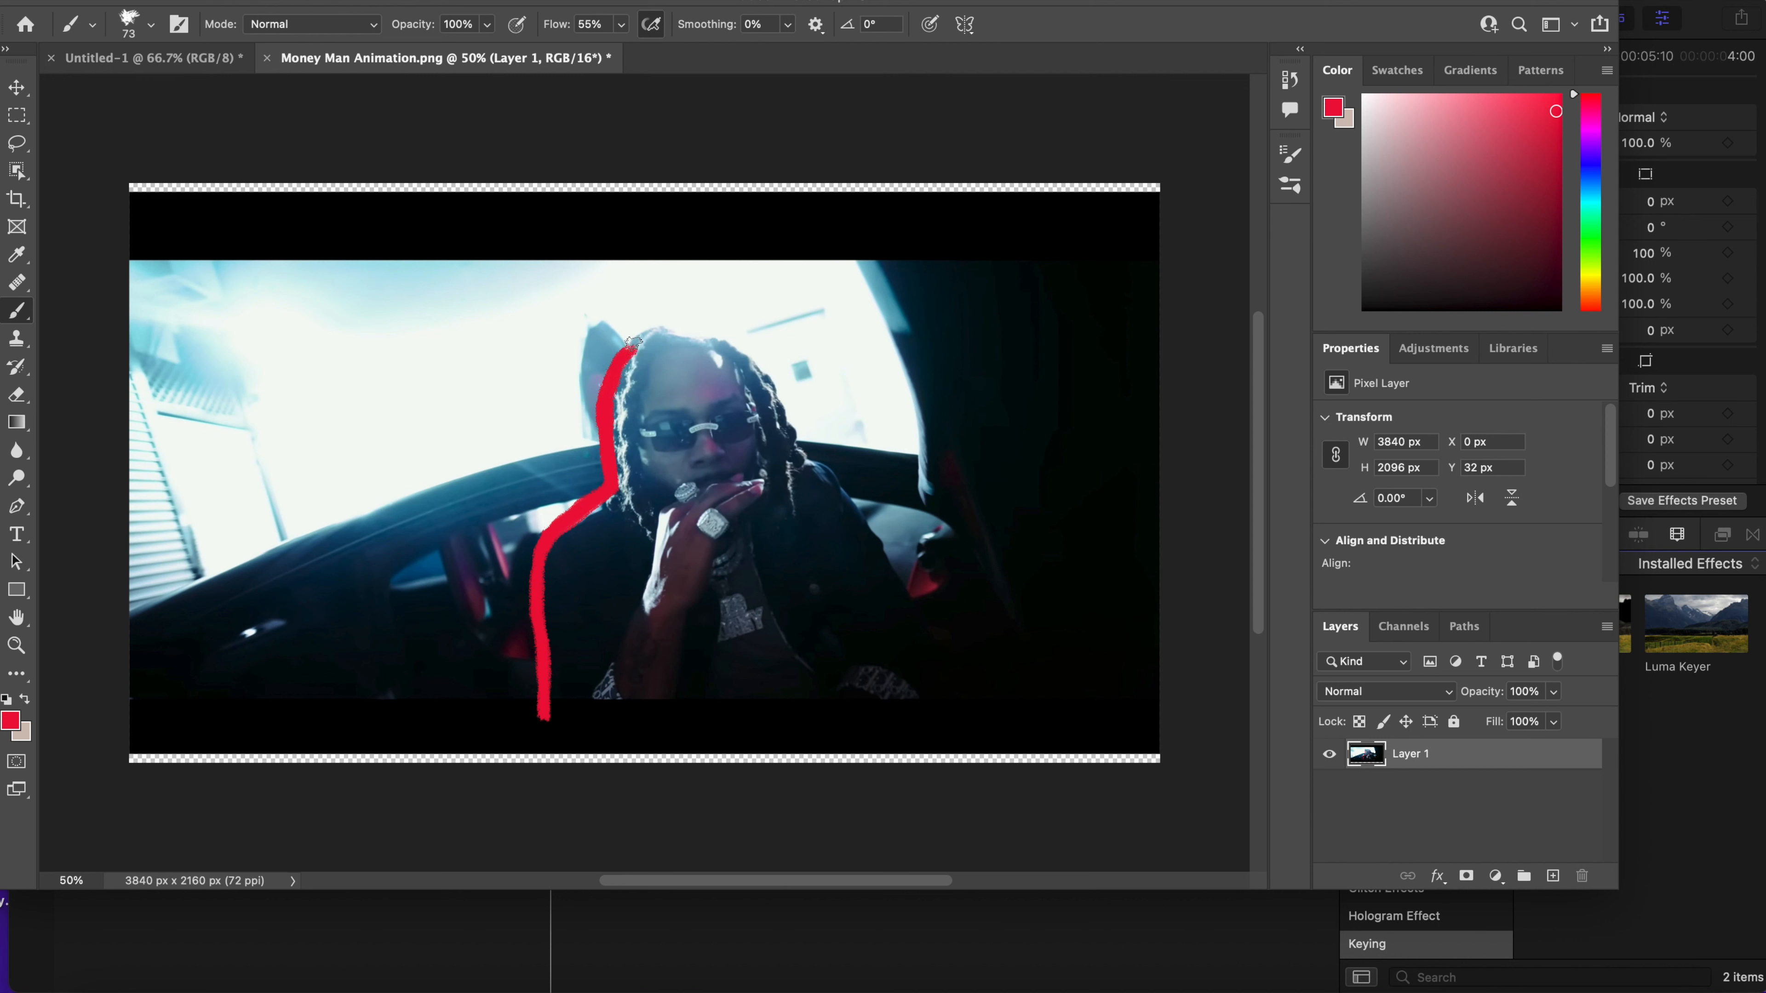
- Continue the red outline over the top of the man's head and quick-export the frame as PNG
mouse_move(633, 341)
mouse_down()
mouse_move(680, 326)
mouse_move(746, 350)
mouse_up()
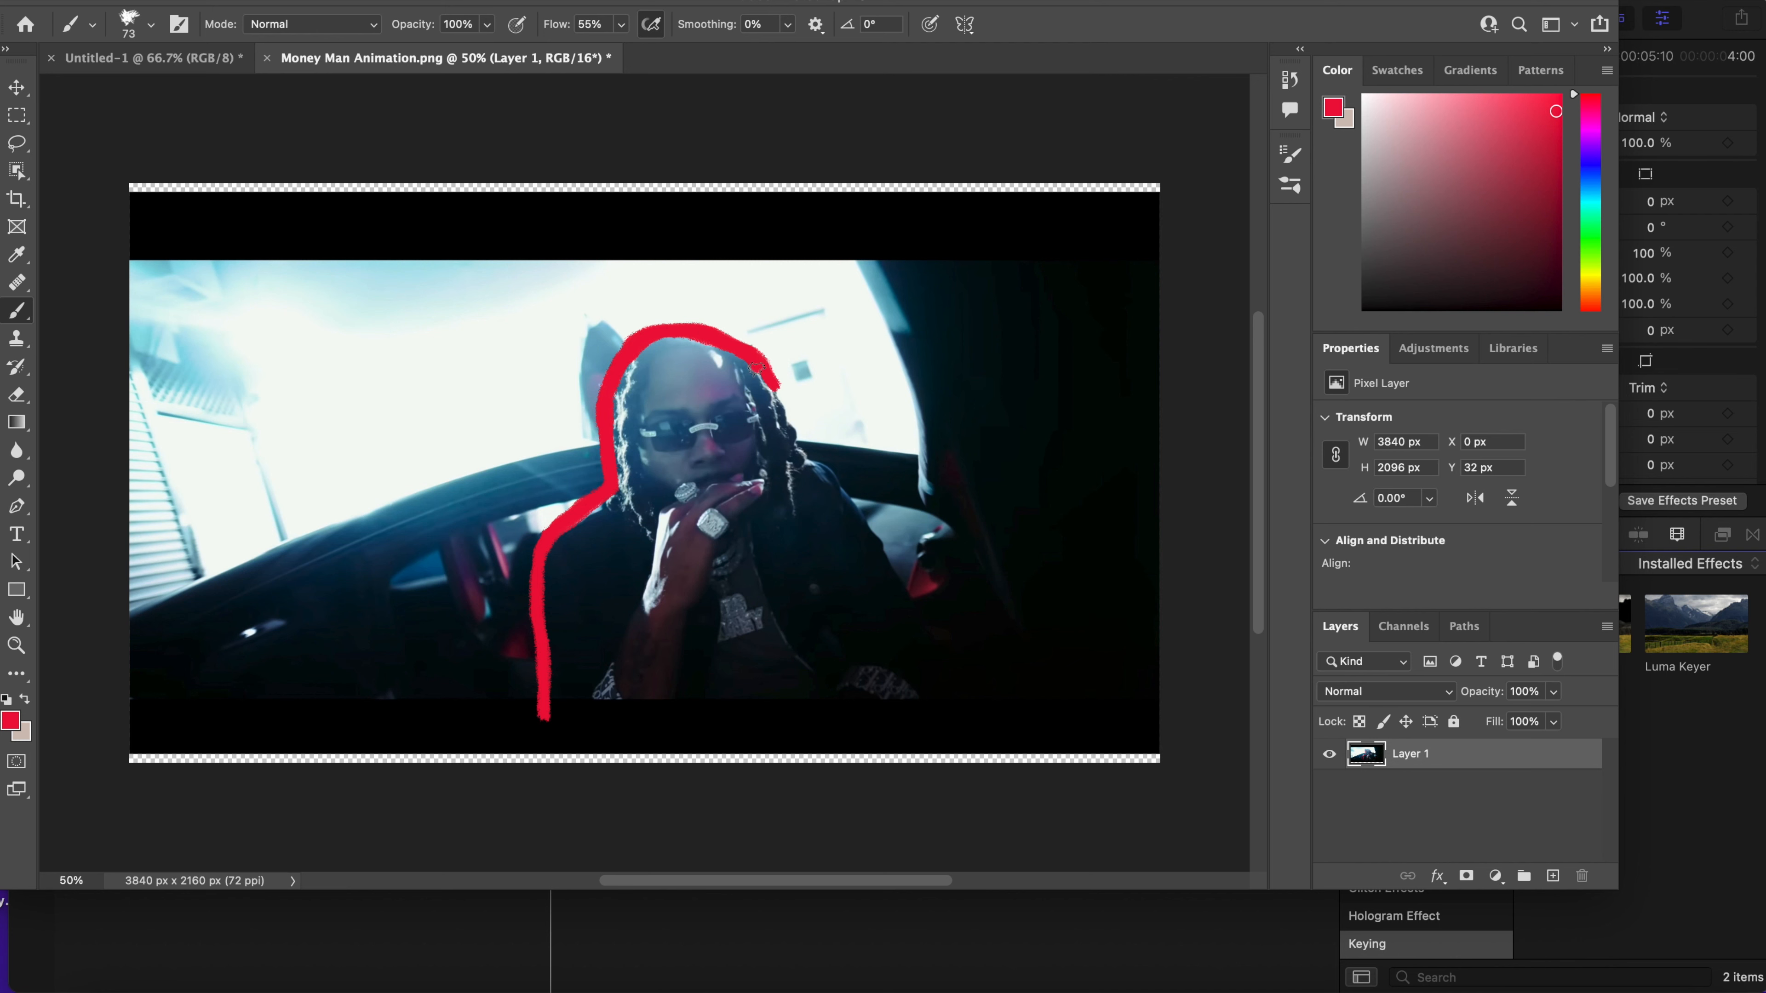
click(146, 1)
mouse_move(264, 272)
click(492, 273)
key(Escape)
click(145, 2)
click(243, 228)
key(Escape)
- Finish the red outline down the other shoulder and arm, and quick-export that frame as PNG
mouse_move(838, 481)
mouse_down()
mouse_move(932, 644)
mouse_move(945, 721)
mouse_up()
click(146, 1)
mouse_move(264, 270)
click(492, 272)
key(Return)
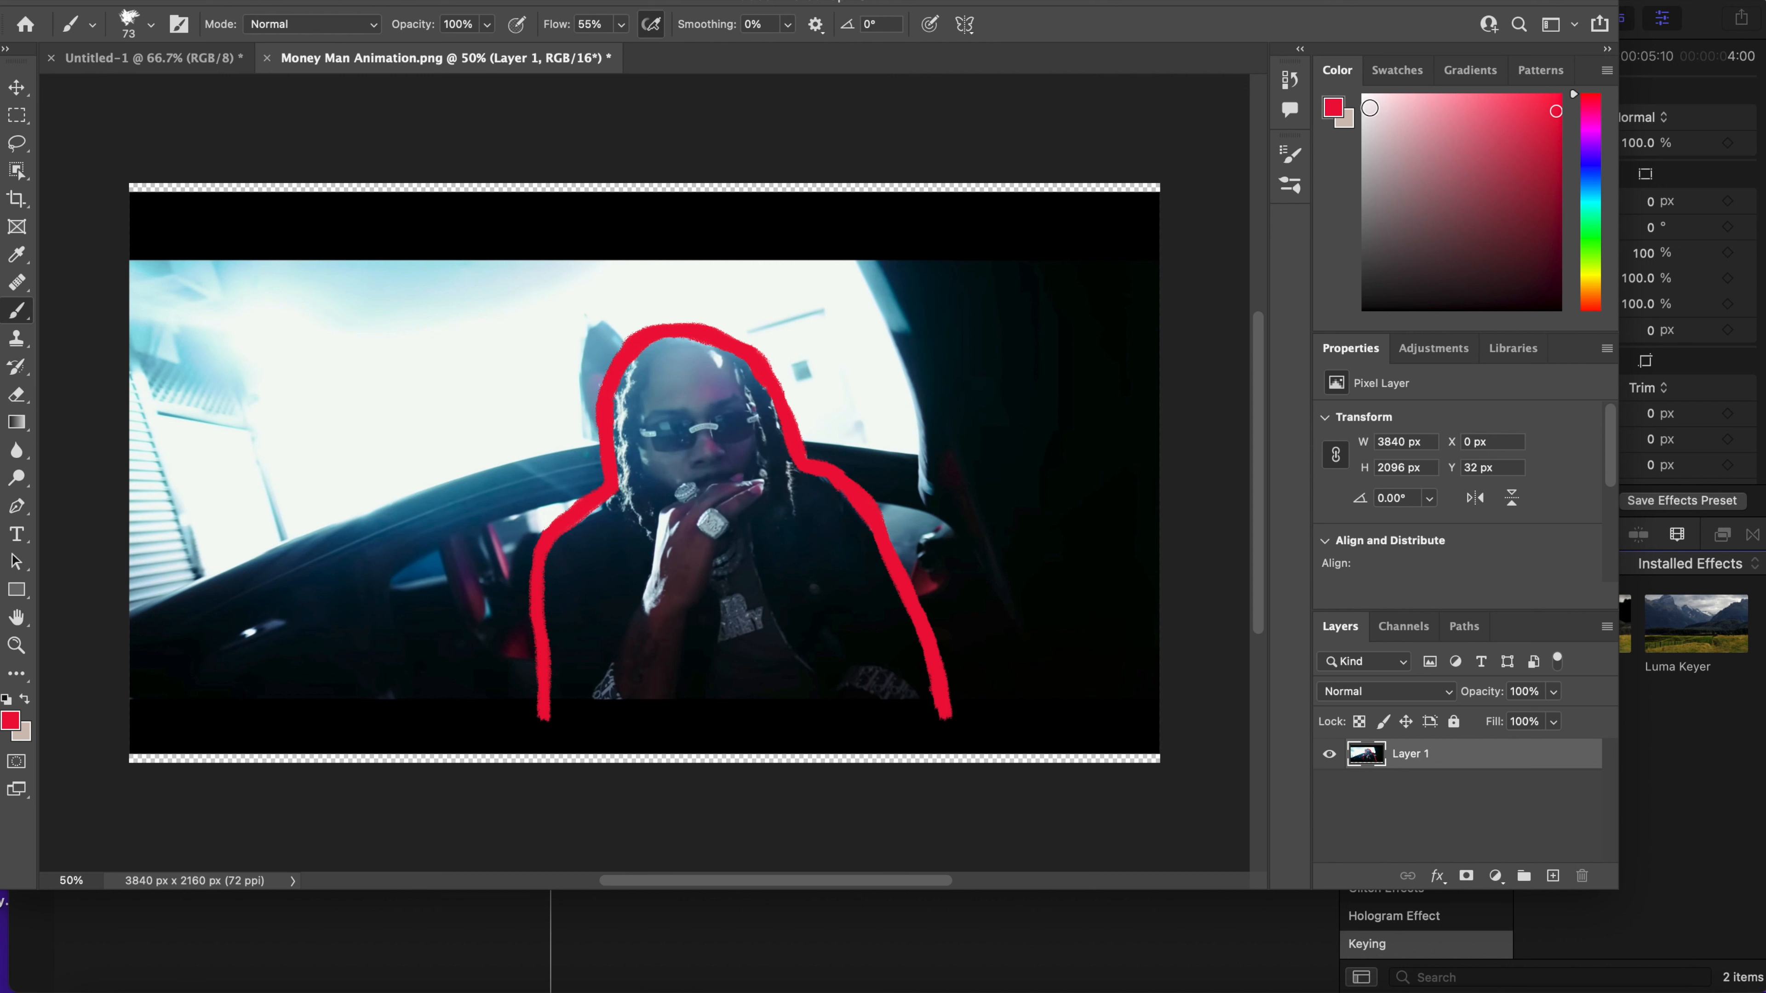
- Change the brush to white at 102 px and paint a stroke across the man's eyes
click(1366, 103)
click(150, 25)
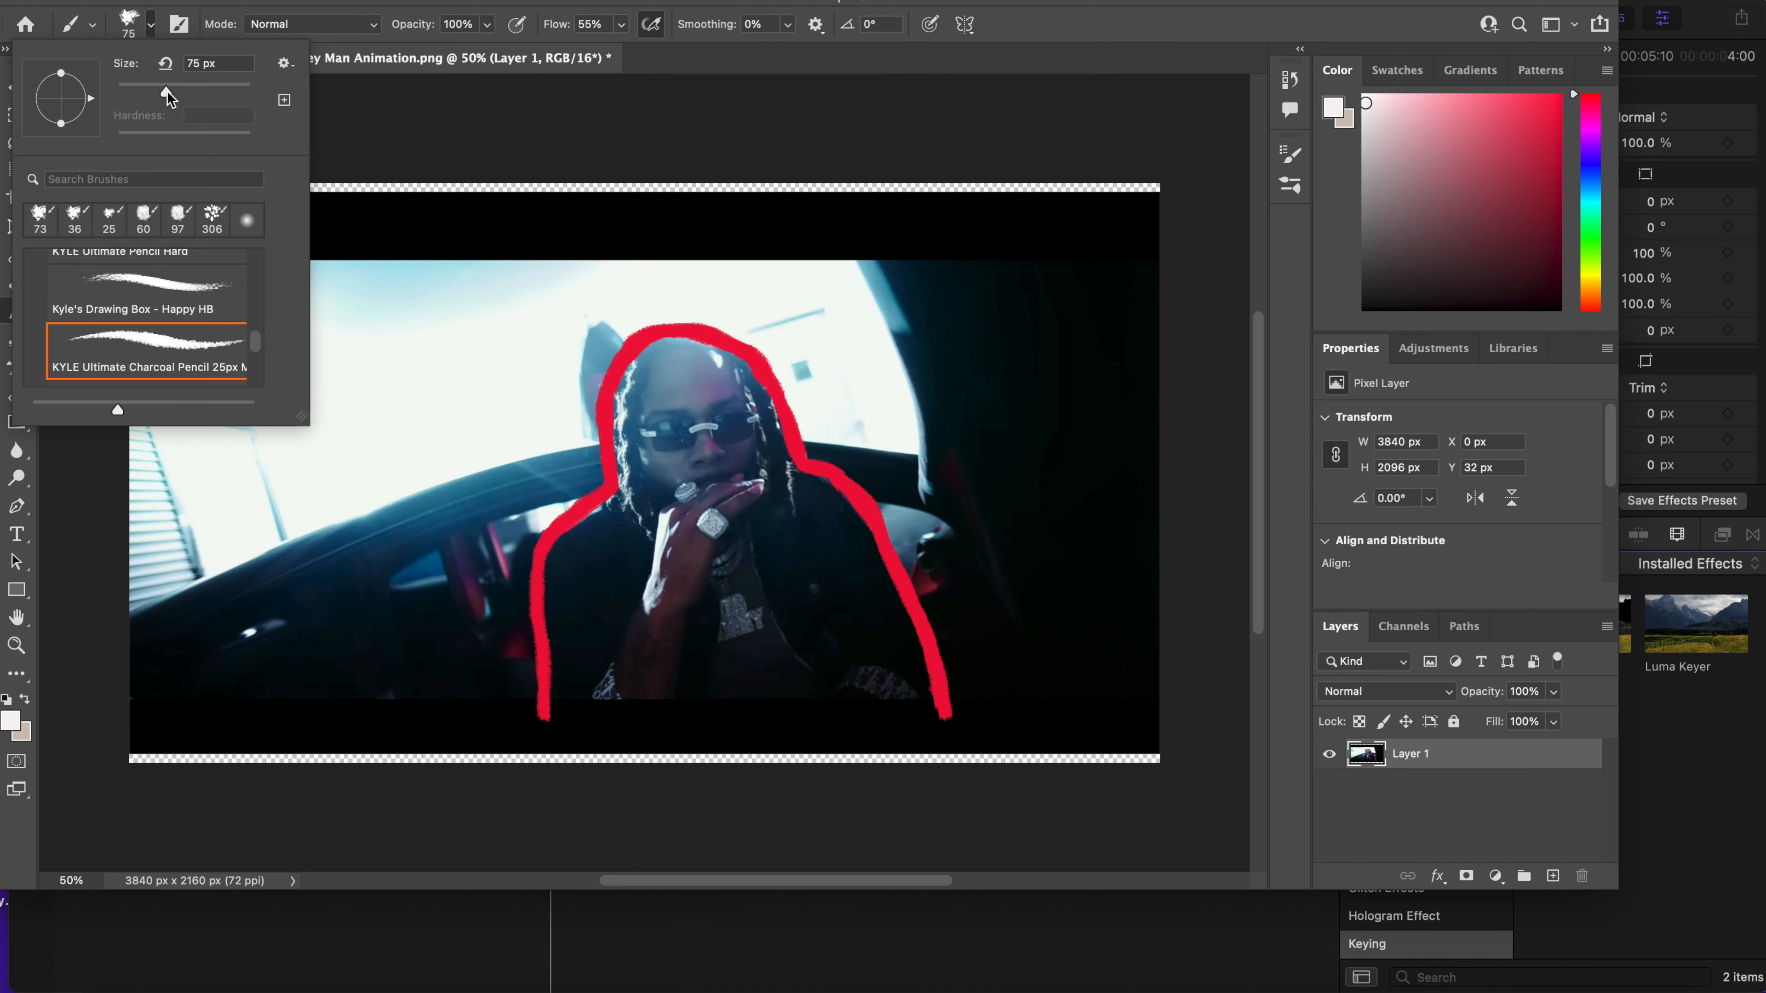
drag(182, 92, 185, 94)
click(591, 437)
mouse_move(821, 407)
mouse_down()
mouse_move(578, 437)
mouse_move(685, 440)
mouse_move(806, 412)
mouse_up()
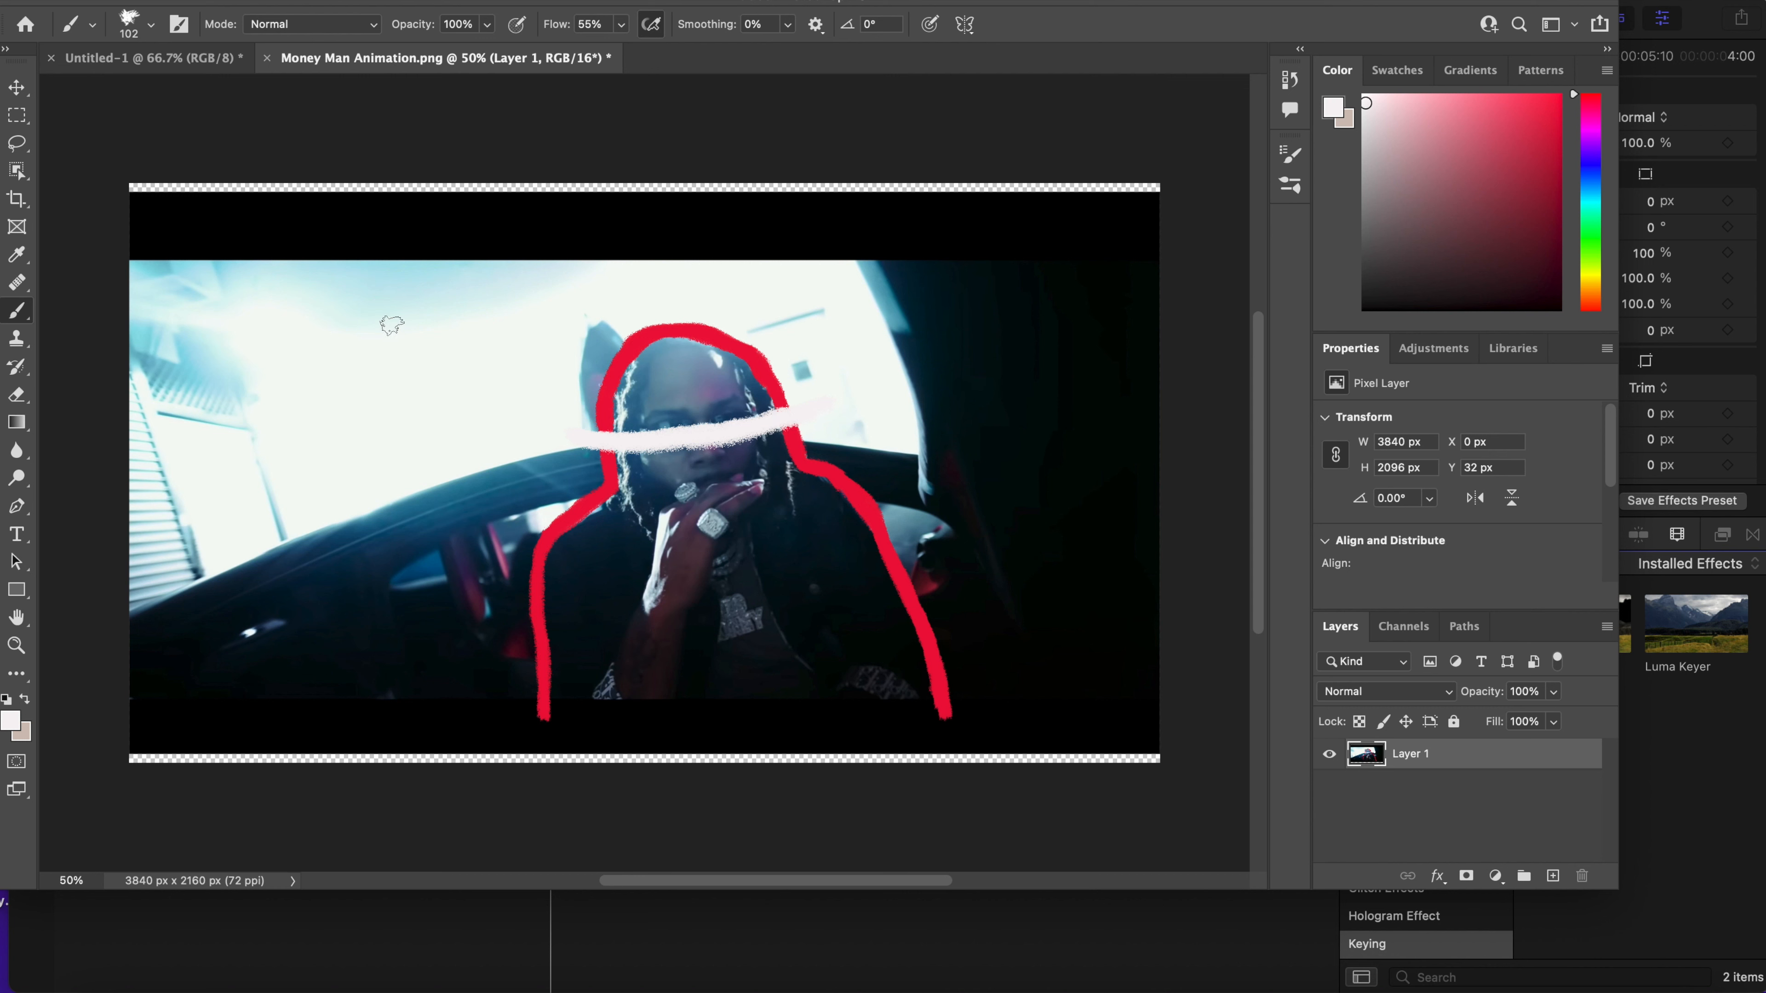
- Quick-export the frame as PNG to the Desktop as Money Man Animation6 and switch to Final Cut Pro
click(158, 0)
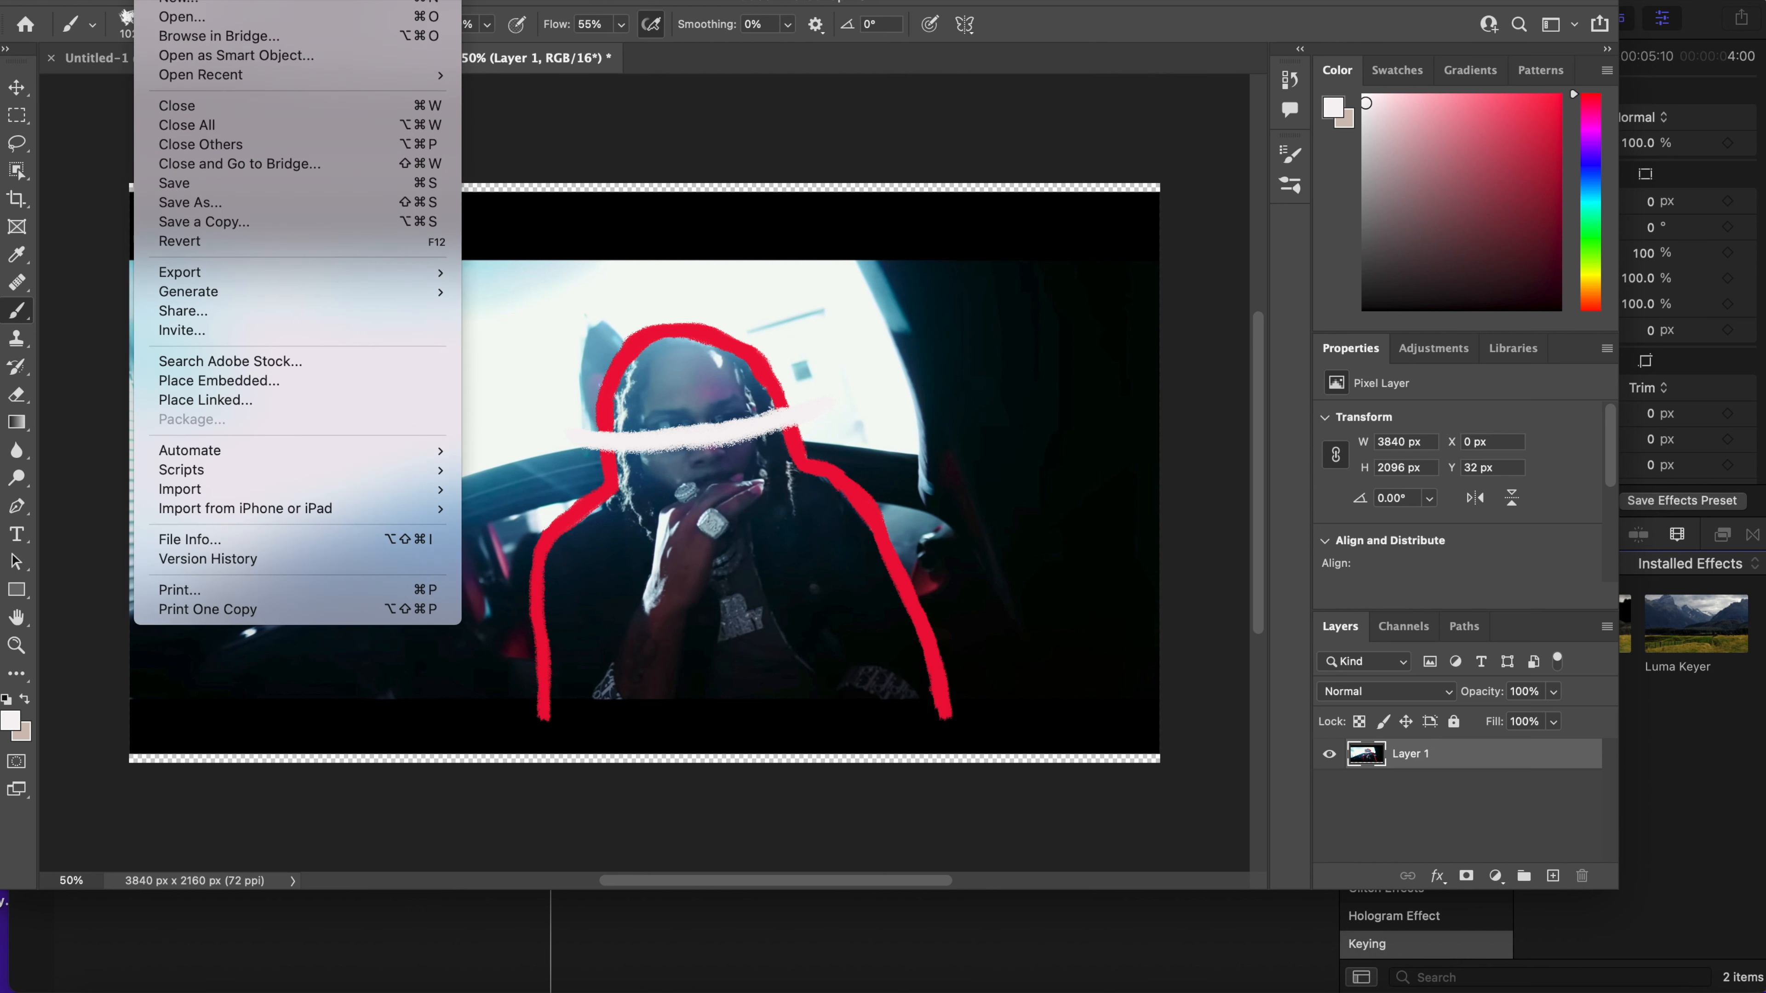
mouse_move(236, 278)
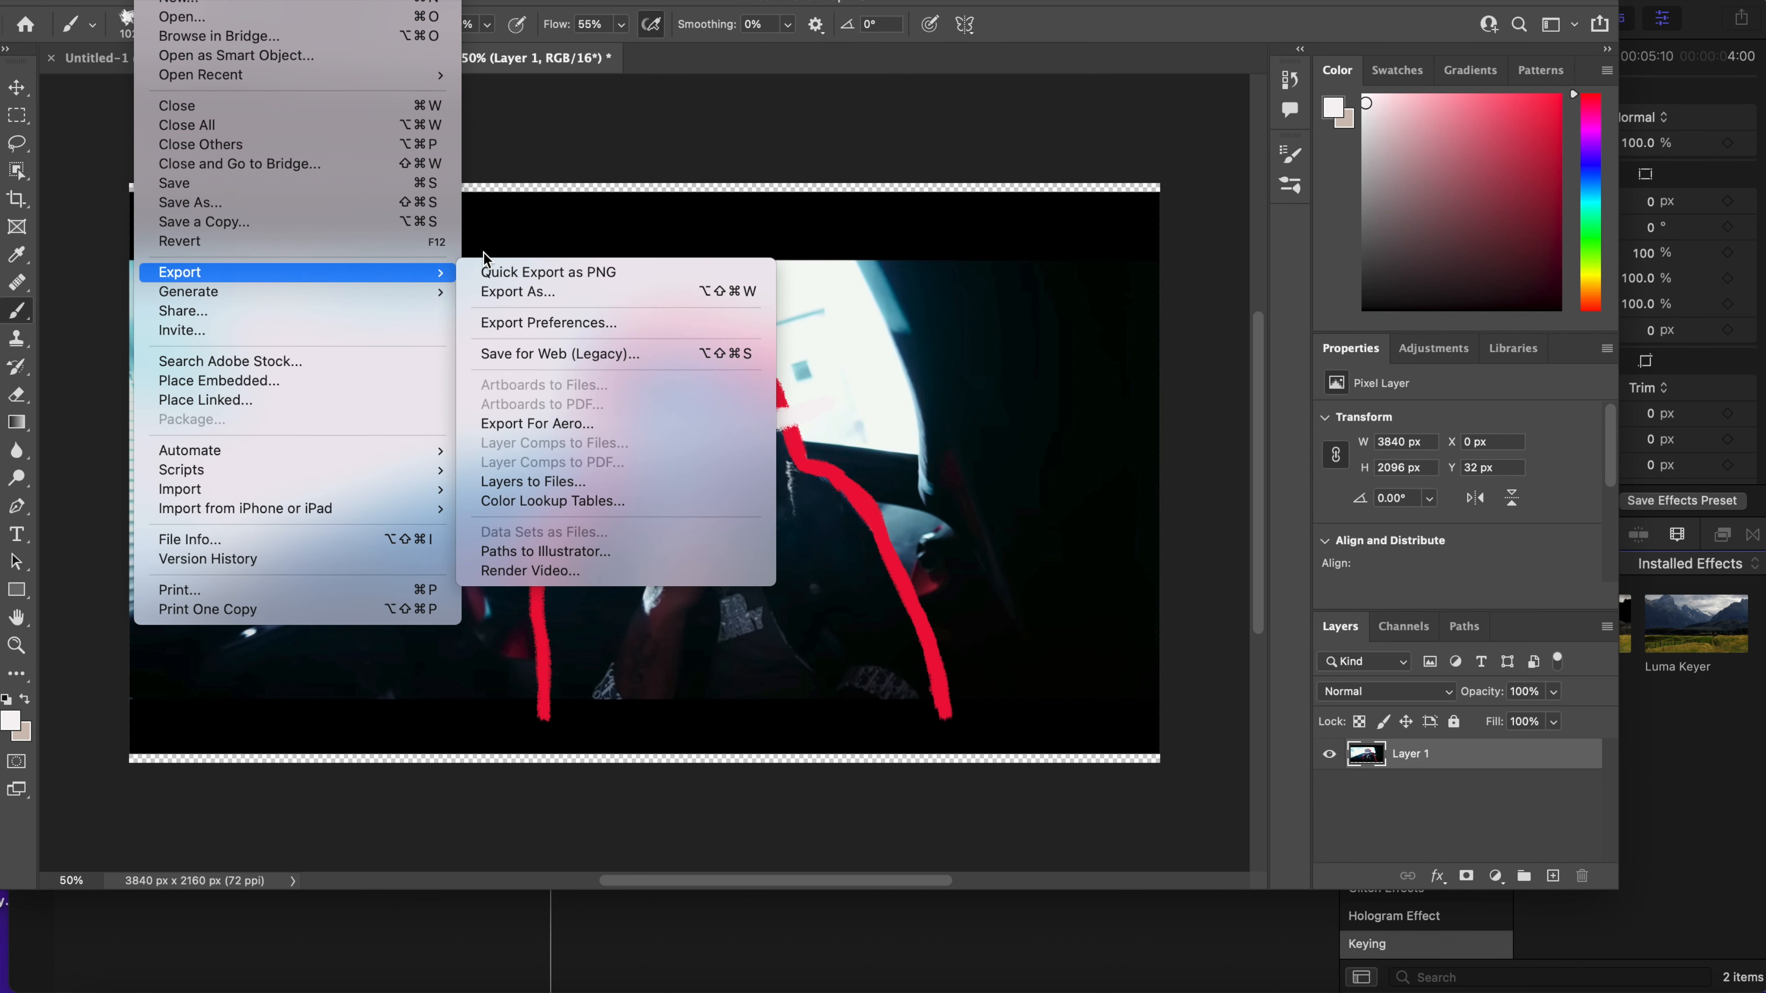
click(510, 273)
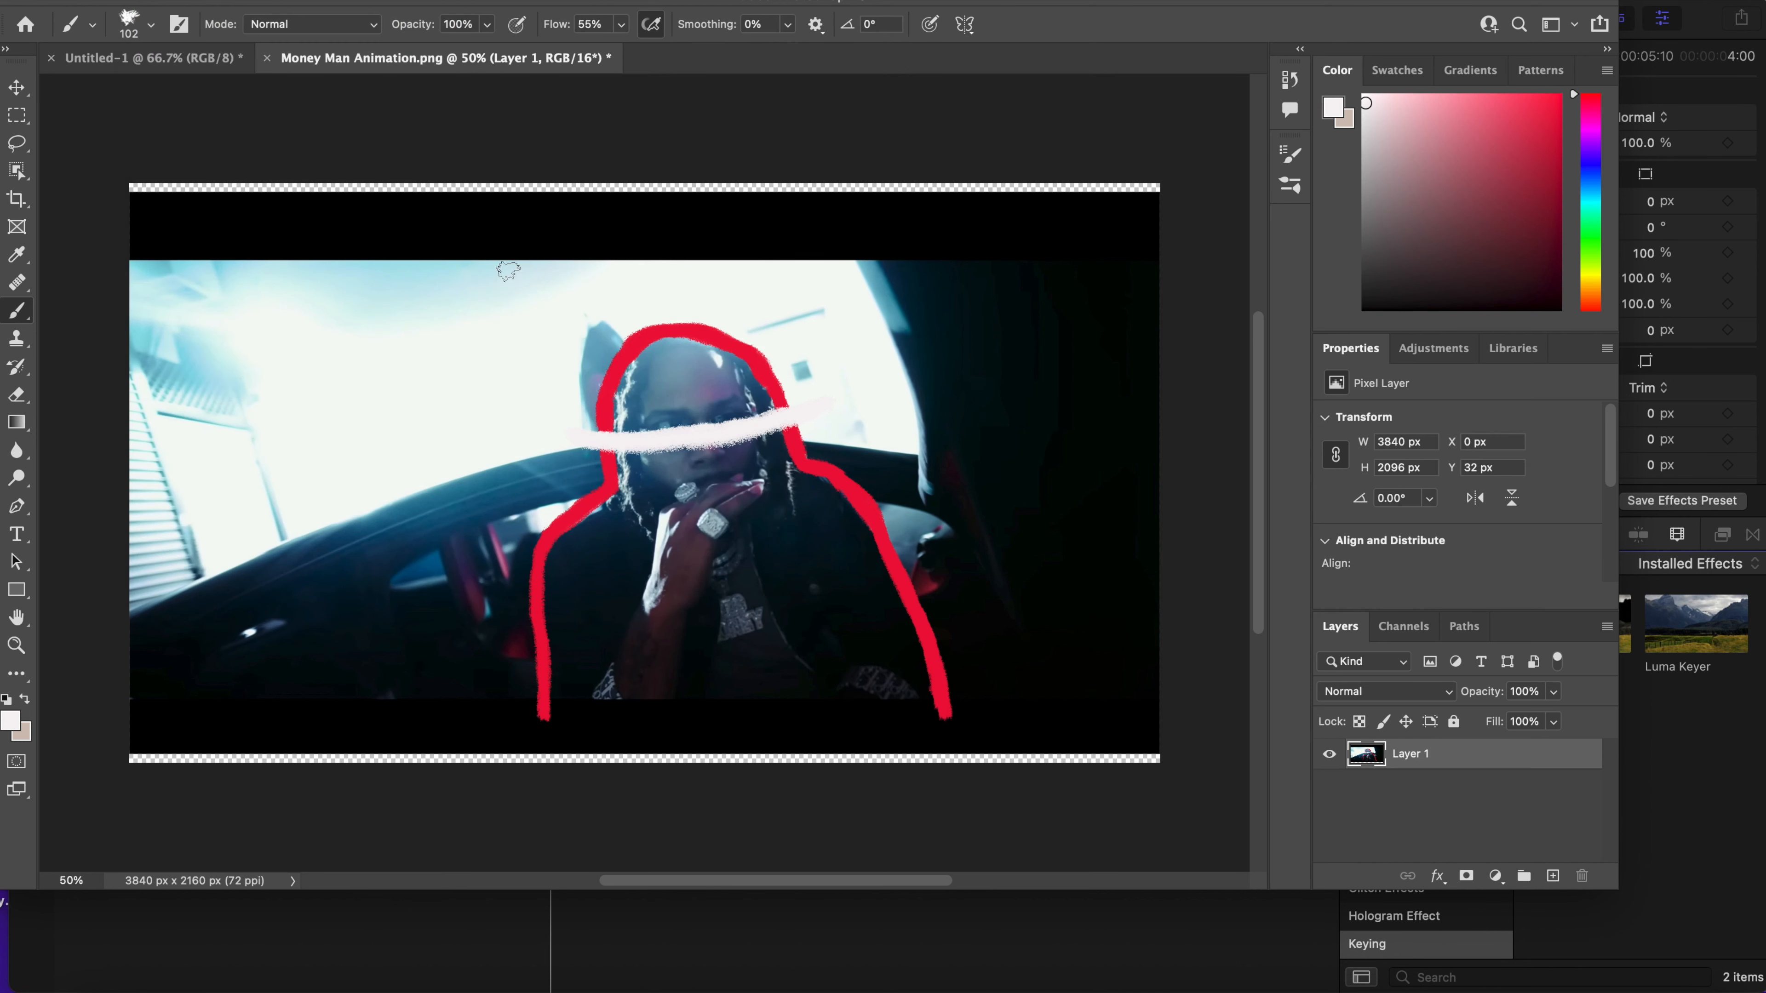
key(Right)
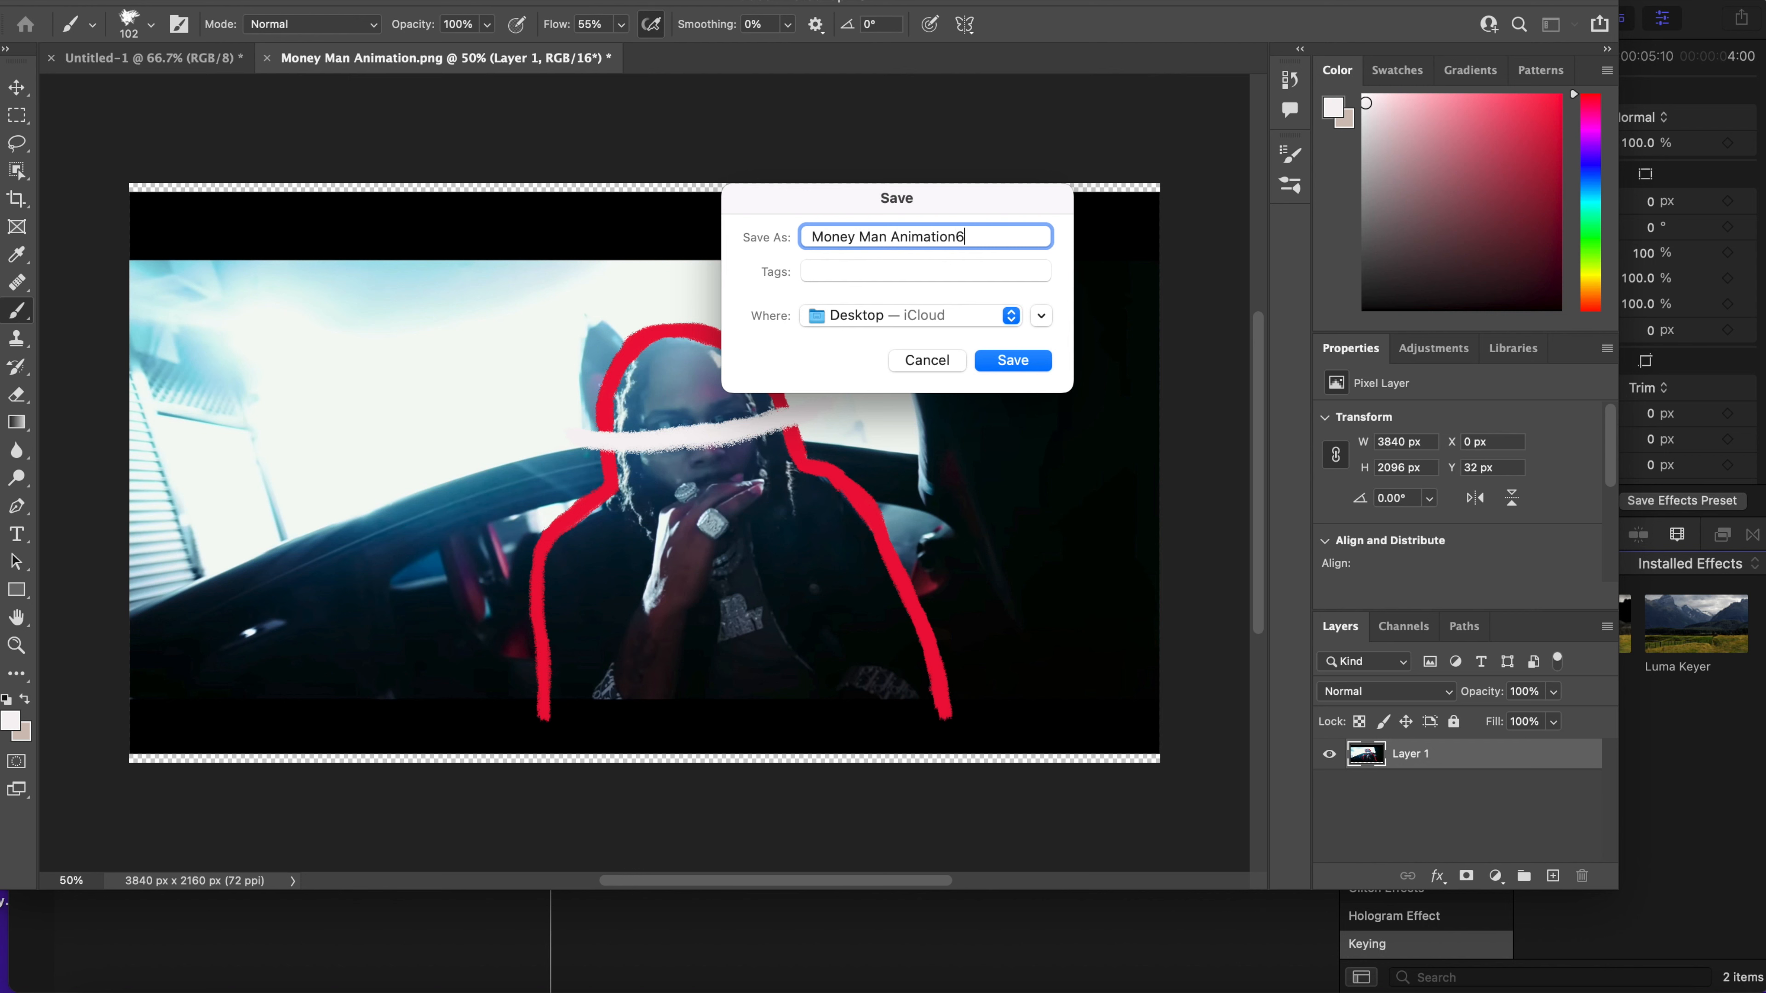
key(Return)
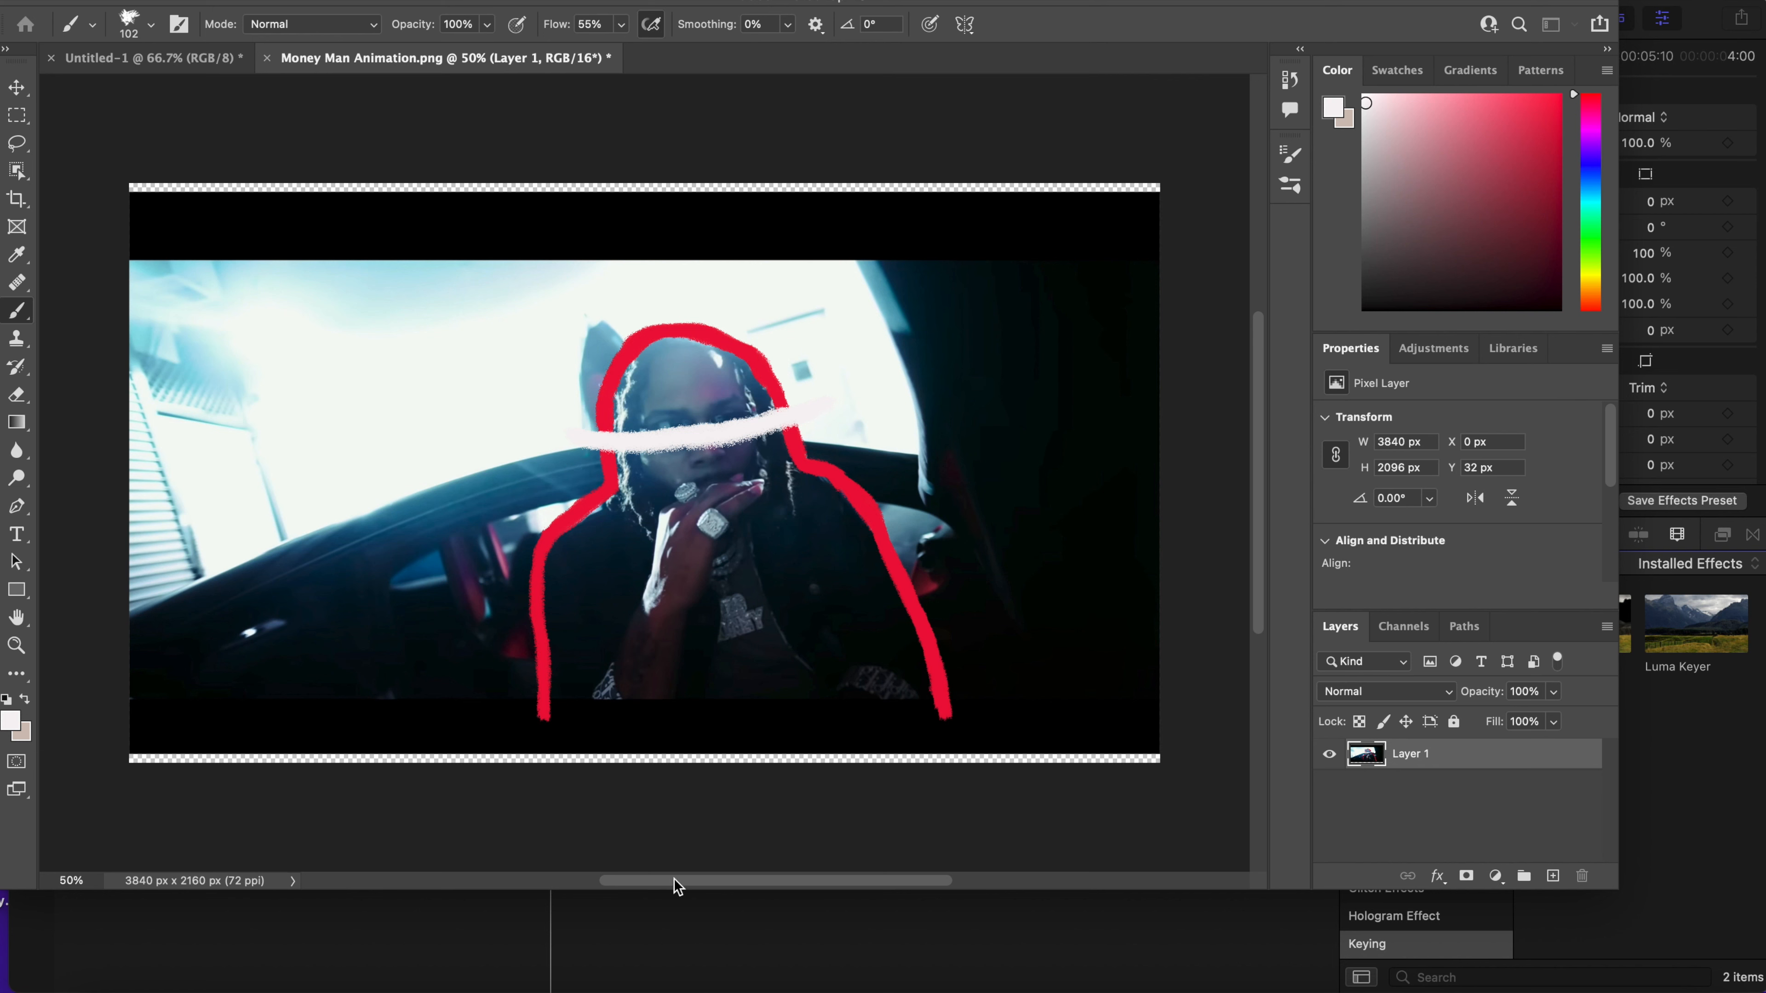
click(609, 985)
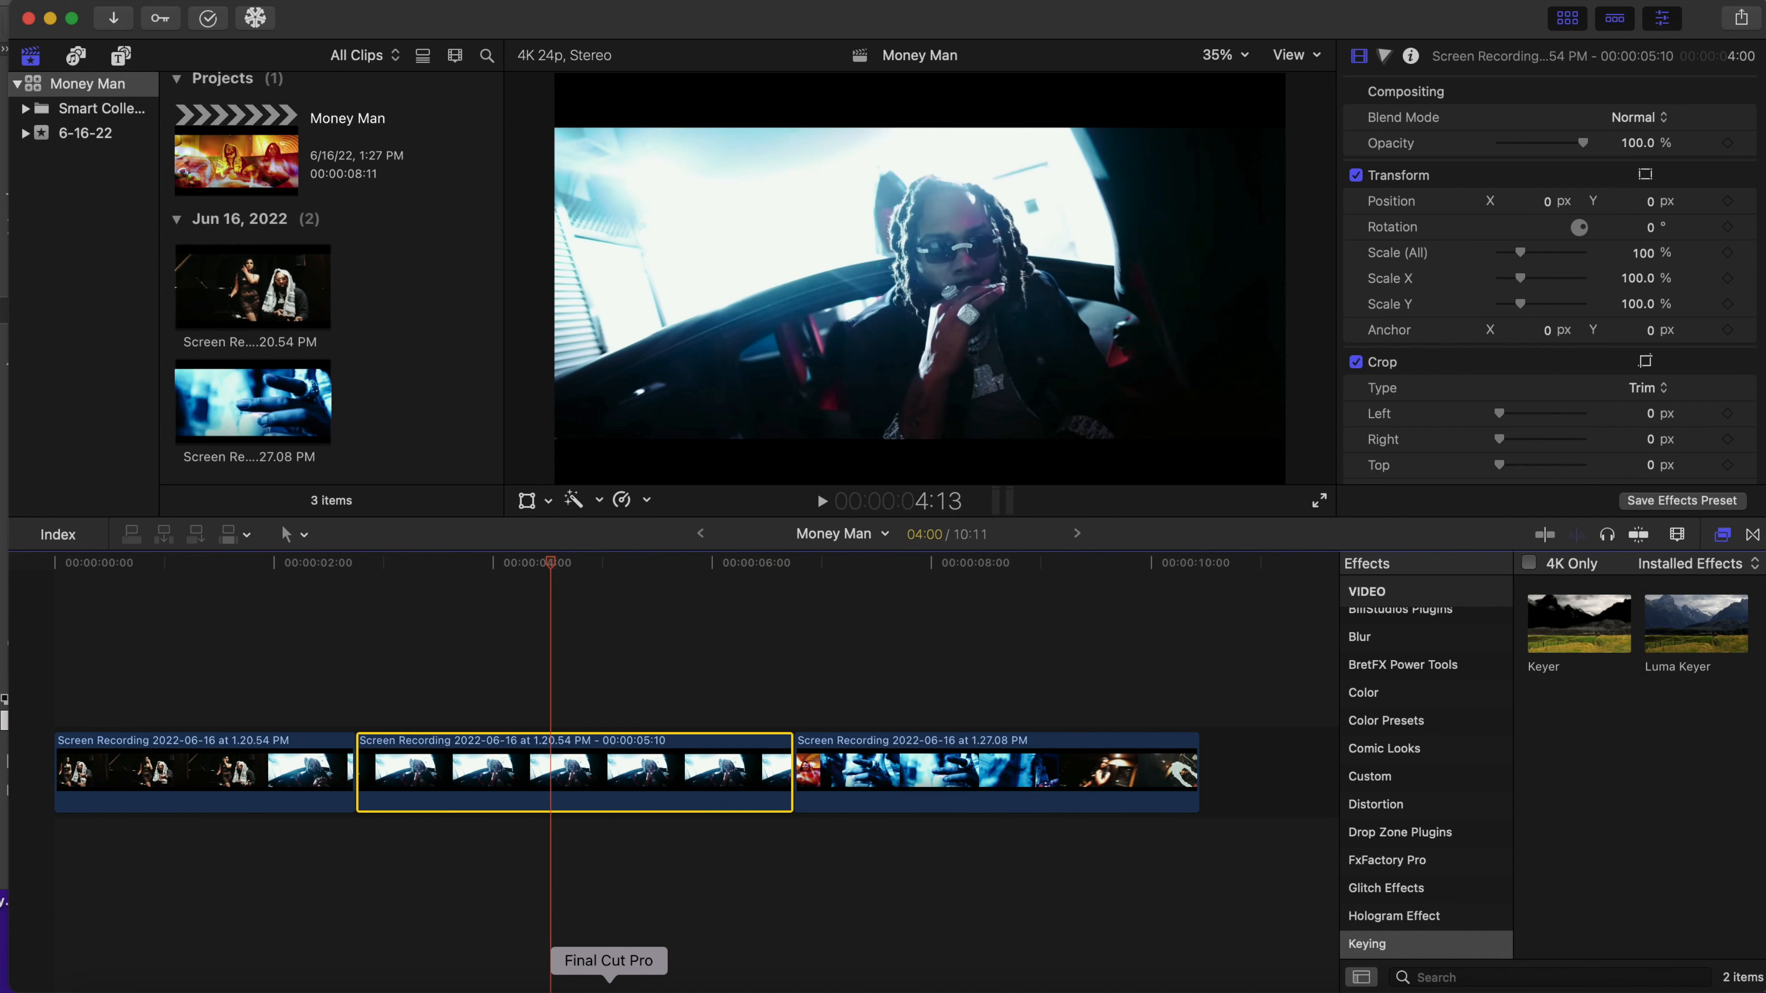
- Place the playhead at the timeline's end and import Money Man Animation1 through Animation6 PNGs from the Desktop into event 6-16-22
scroll(932, 709, right, 5)
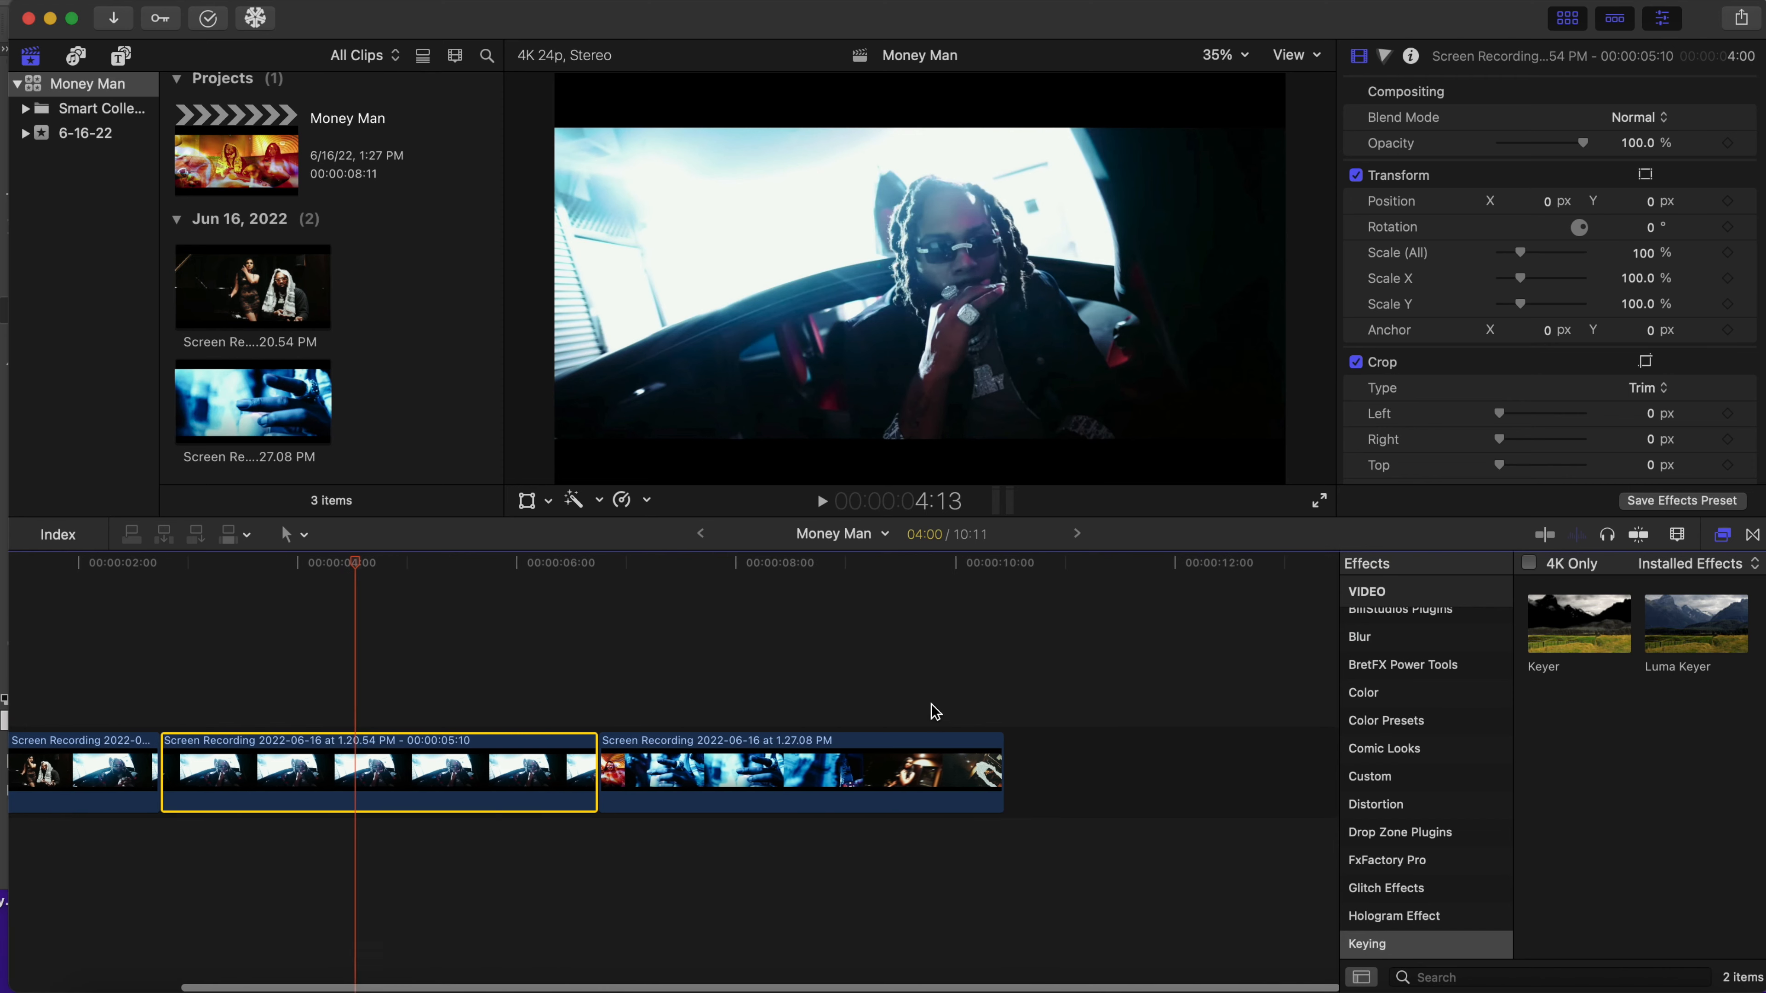
click(1013, 699)
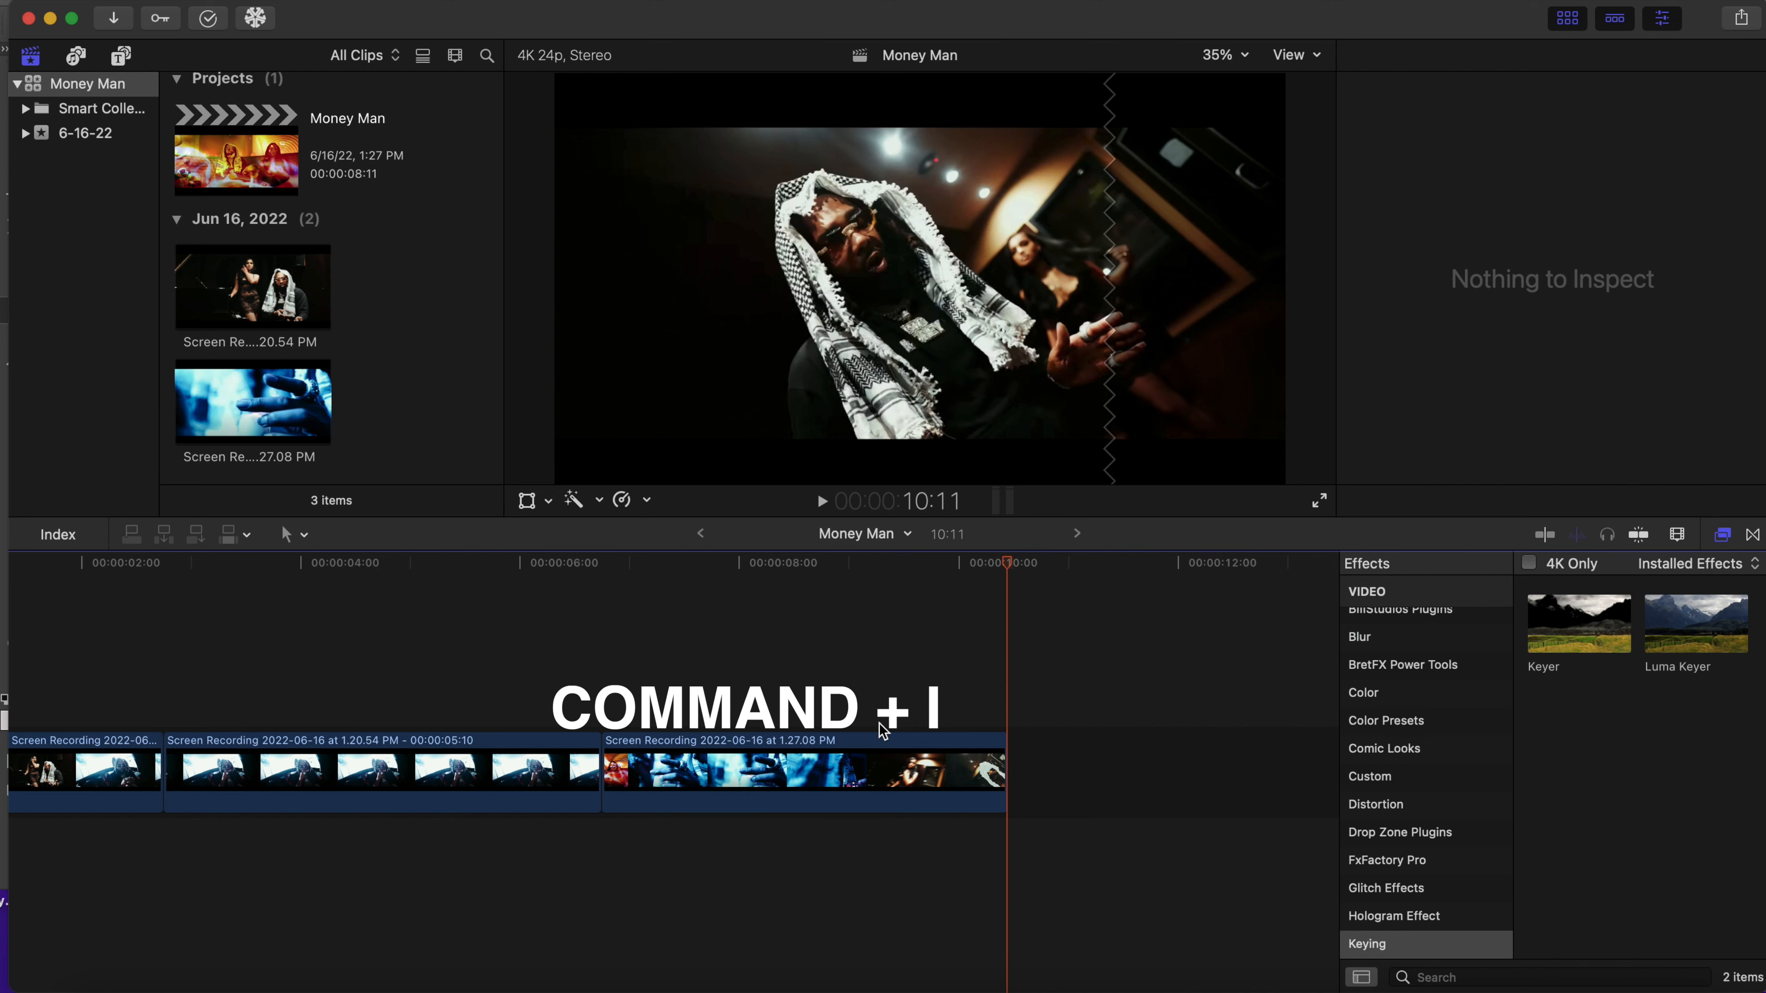
key(super+i)
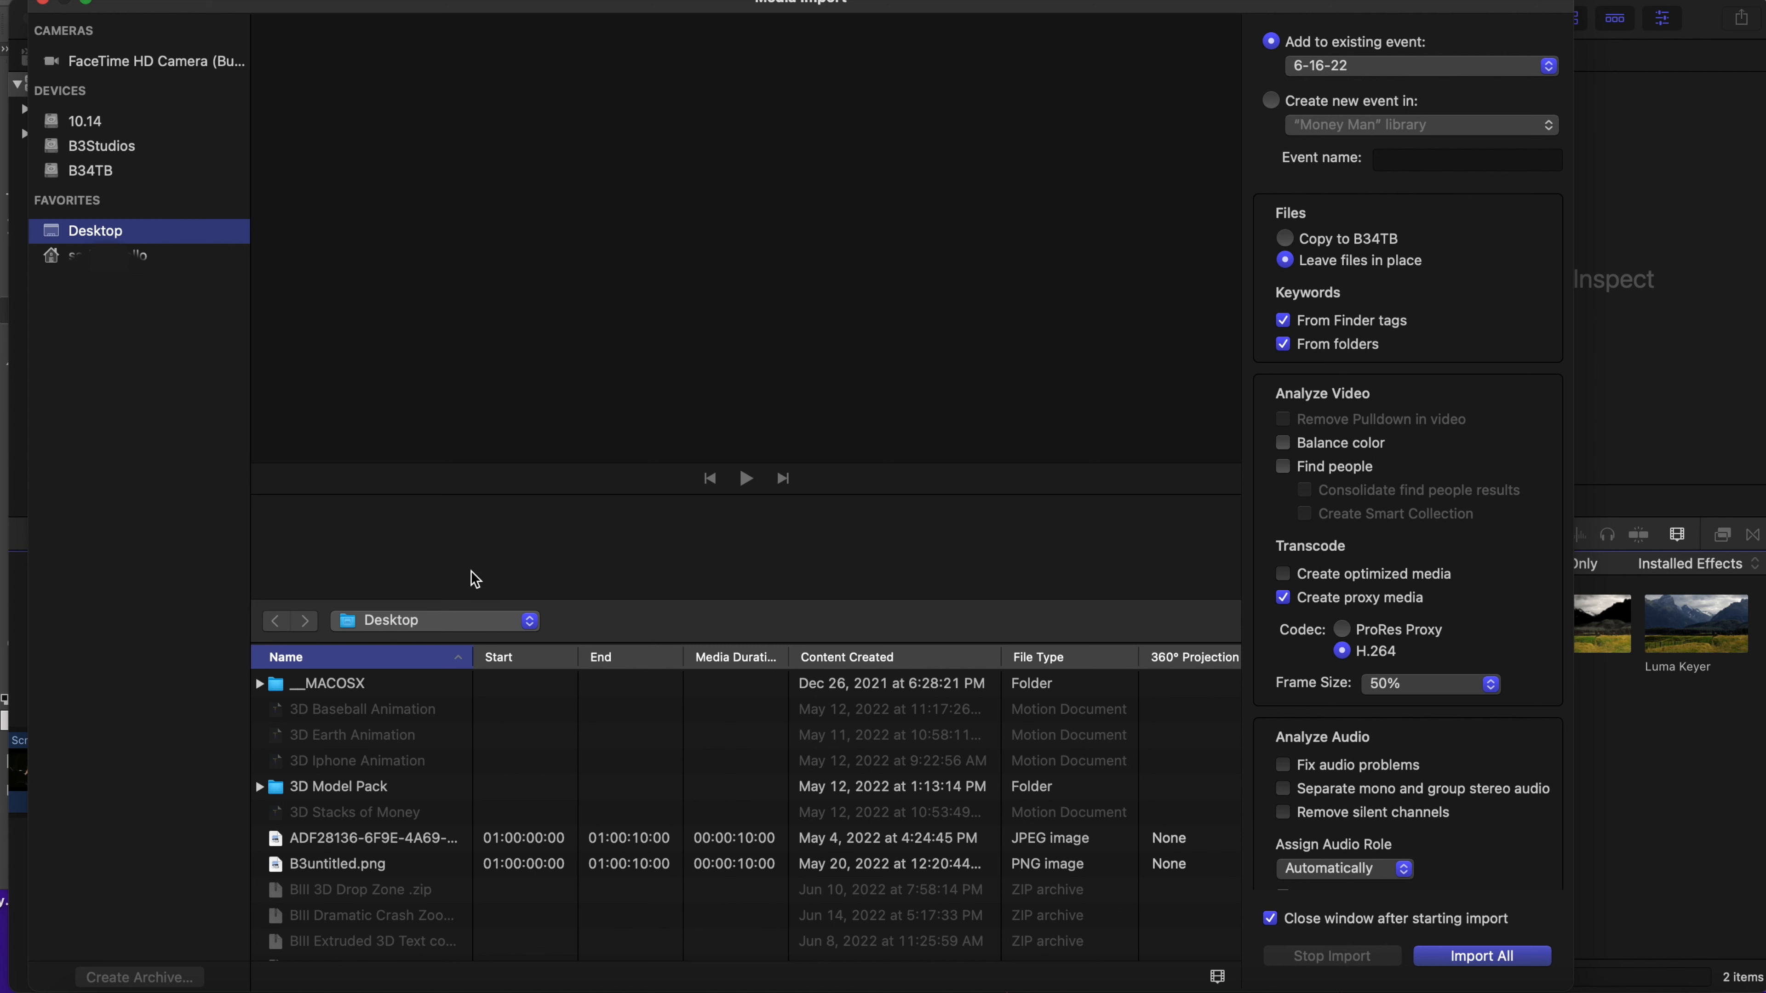
scroll(479, 792, down, 5)
scroll(479, 792, down, 8)
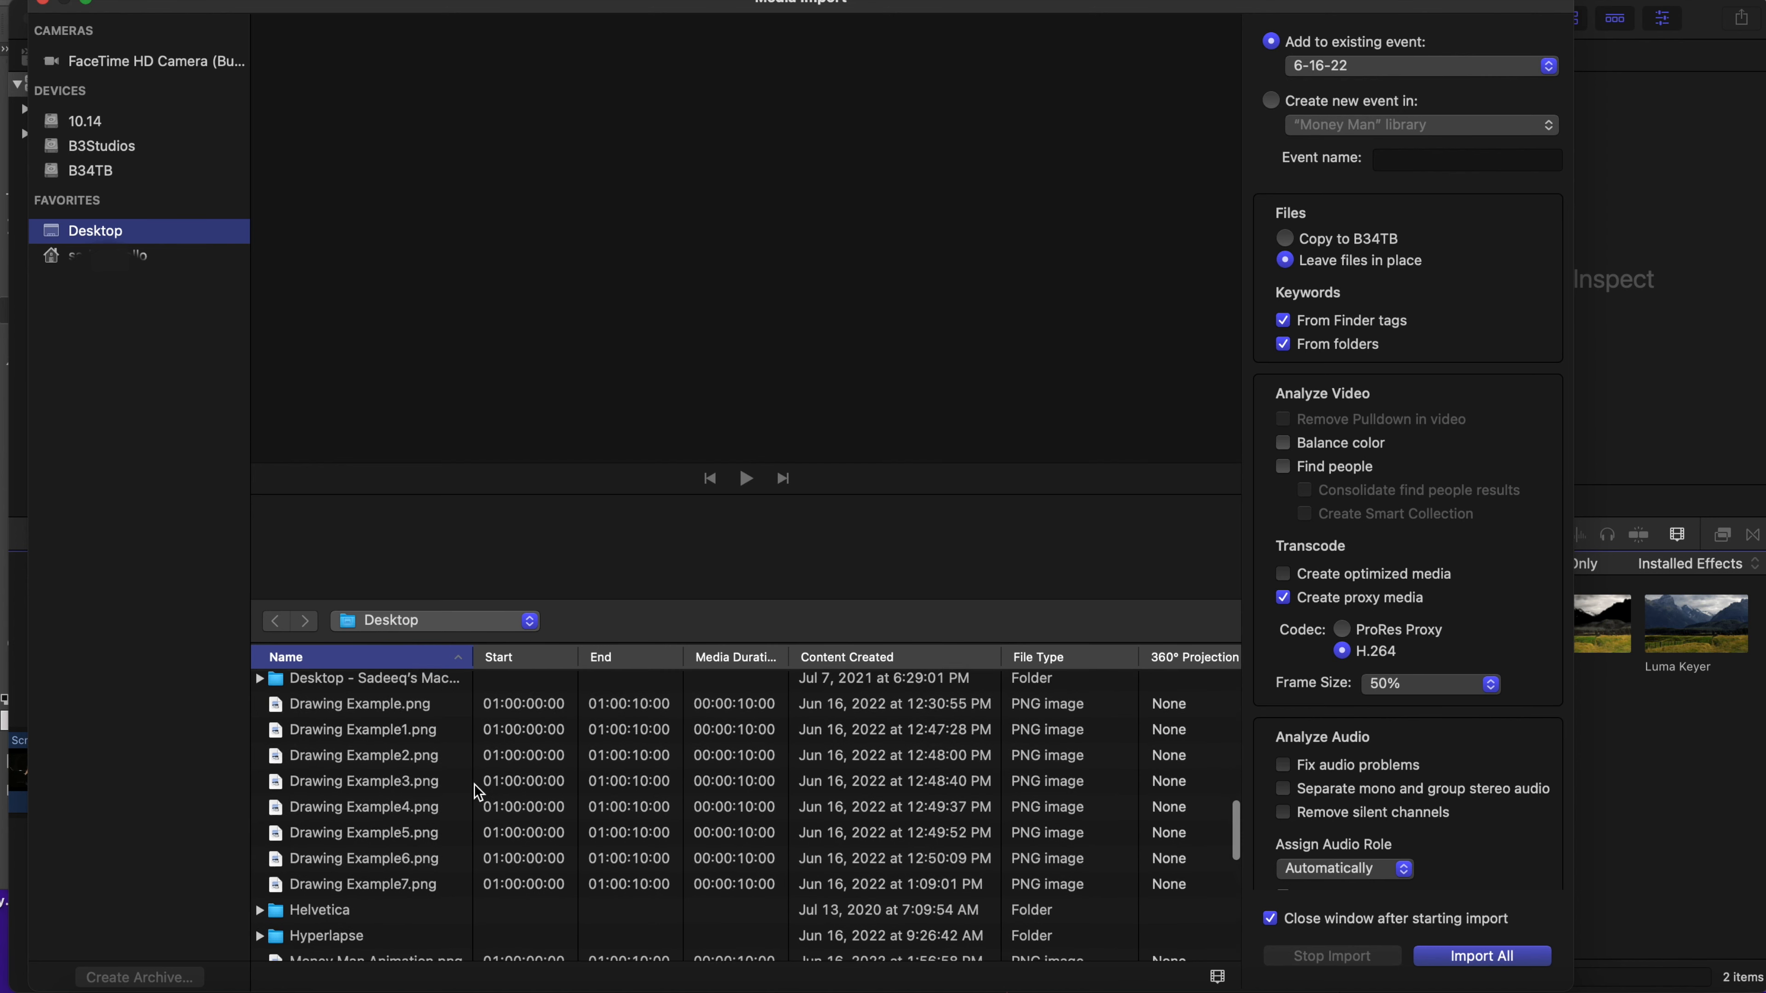
scroll(478, 792, down, 1)
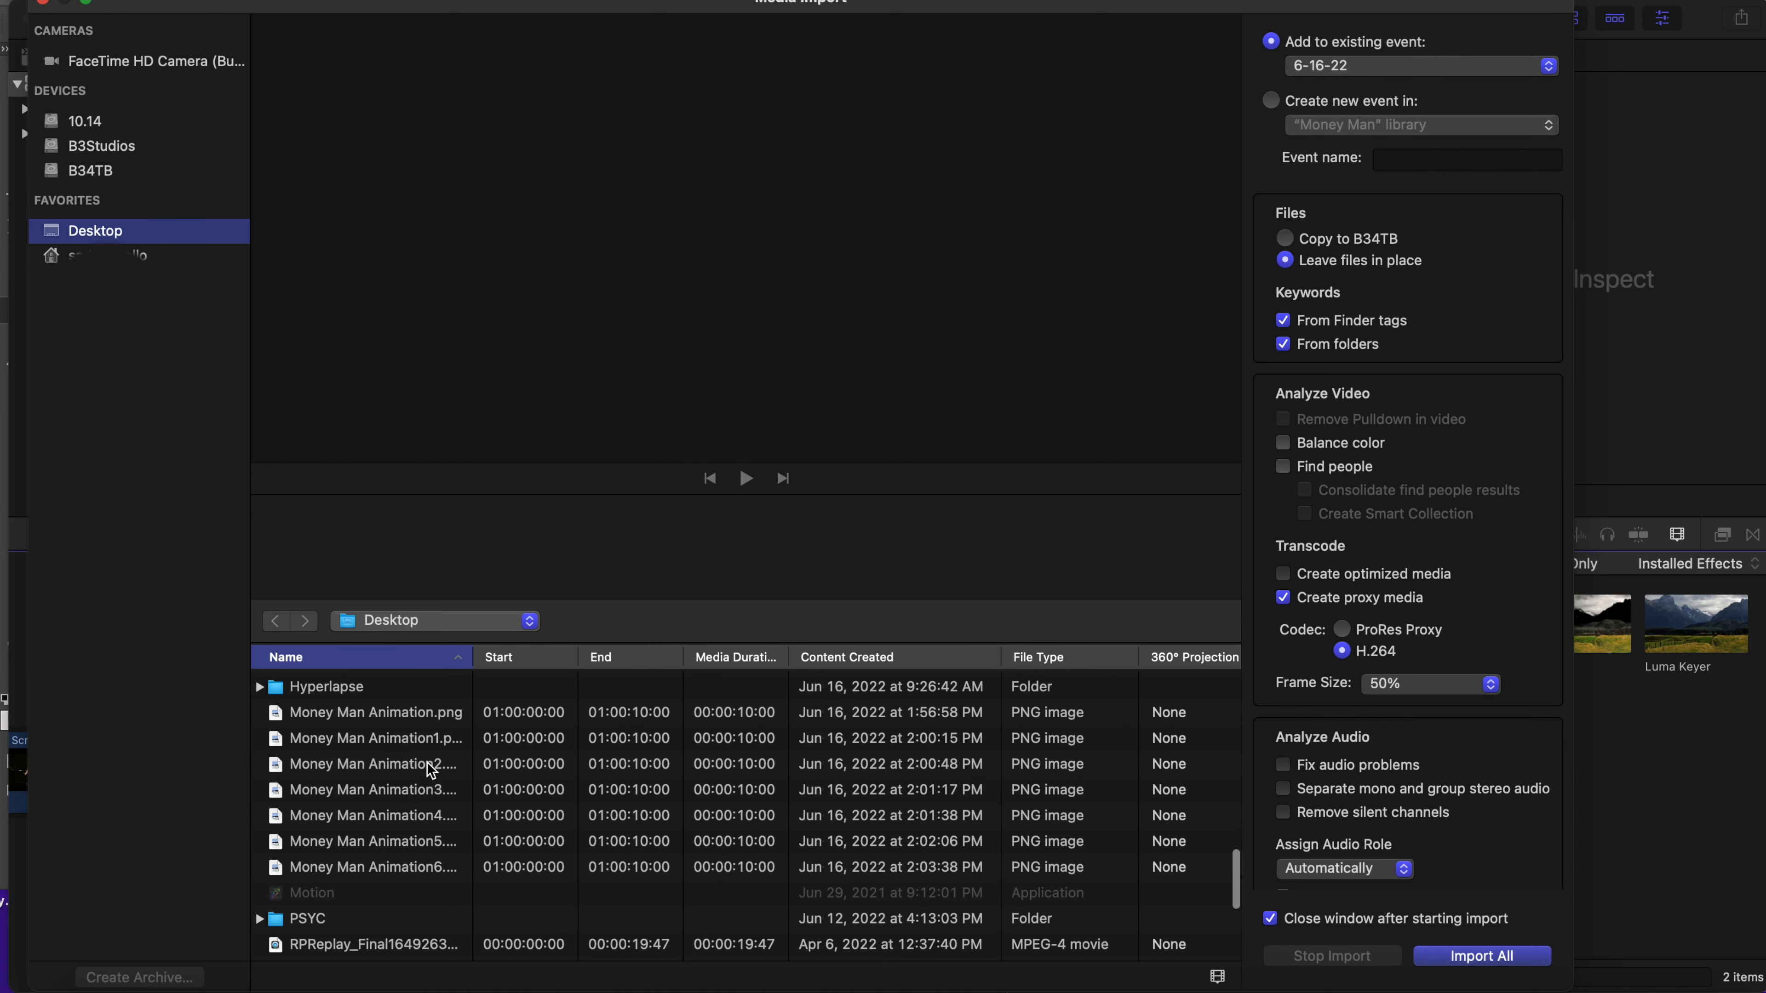
click(426, 746)
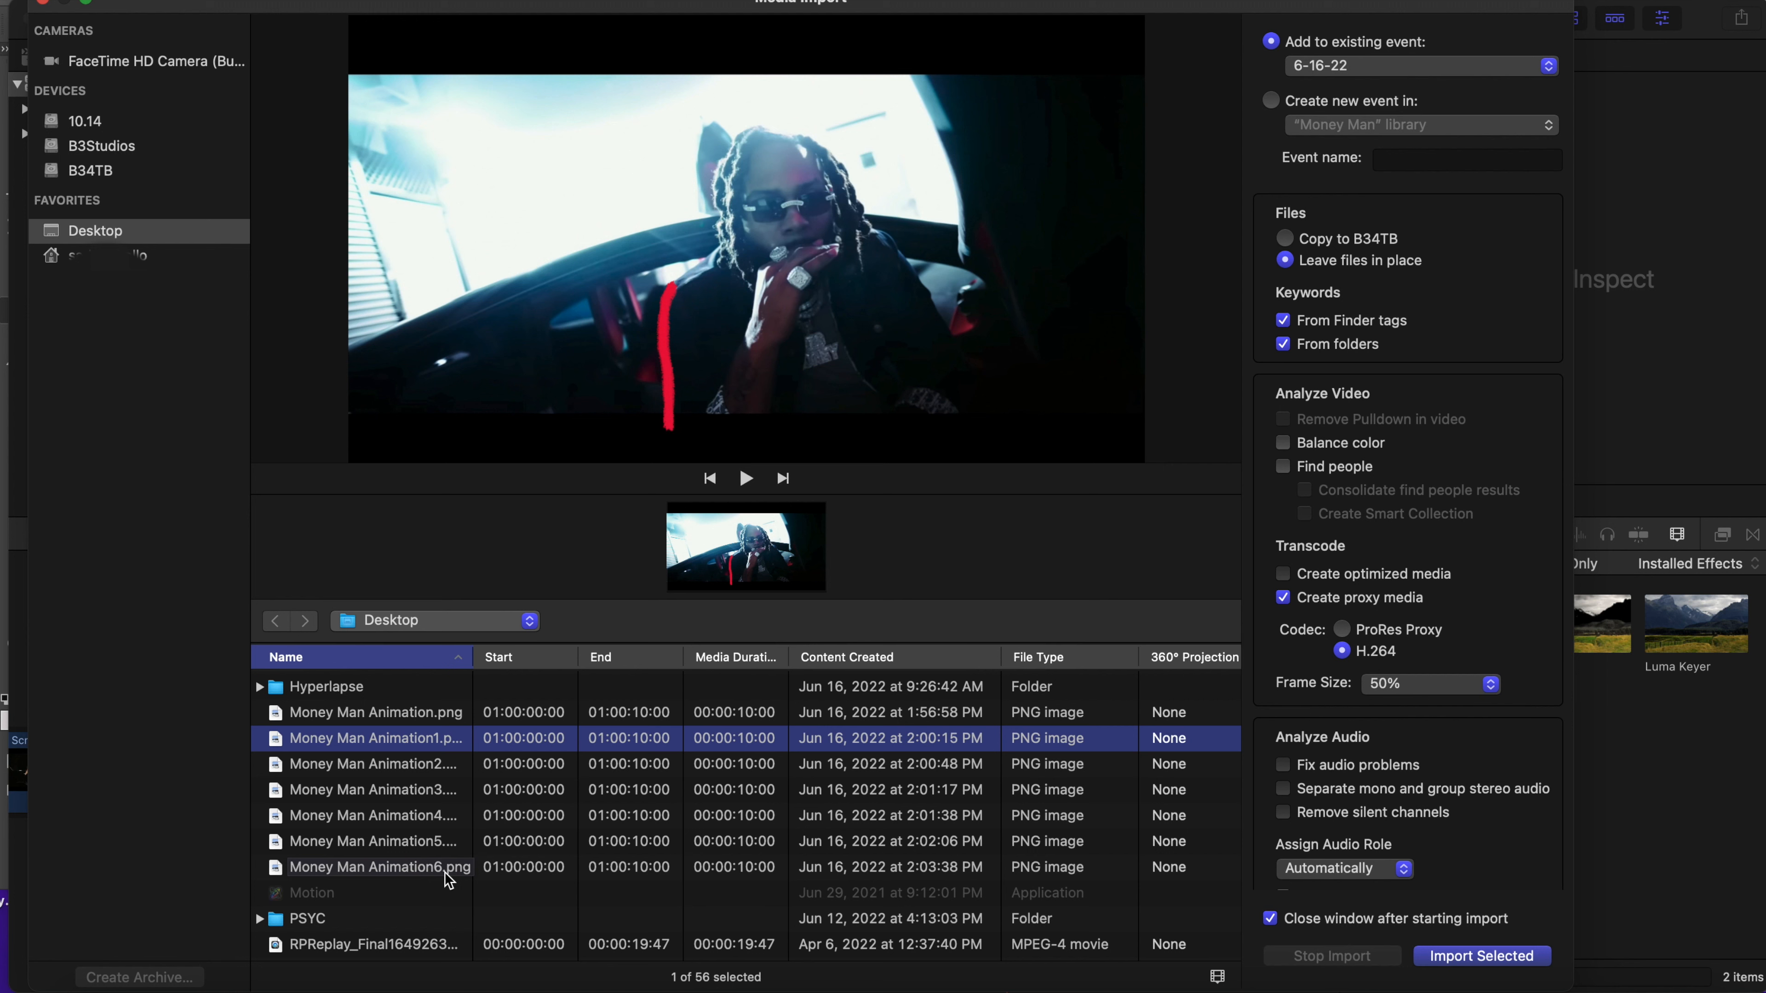
shift+click(449, 868)
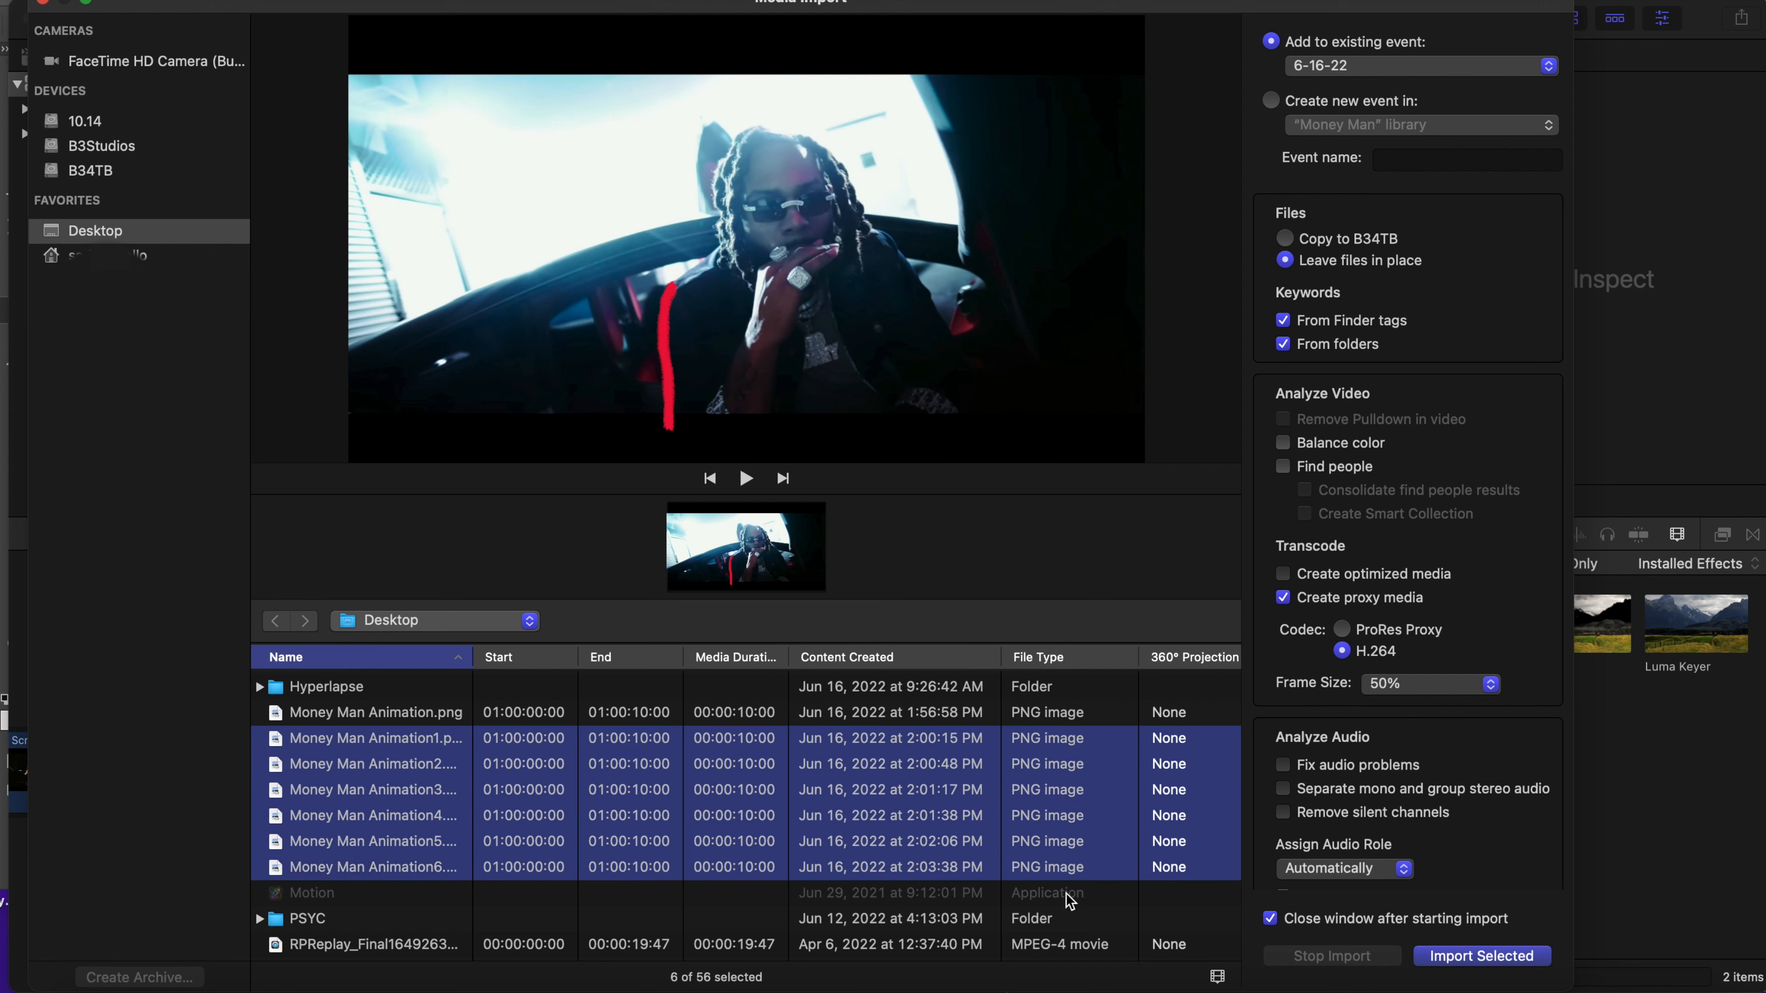
click(1493, 960)
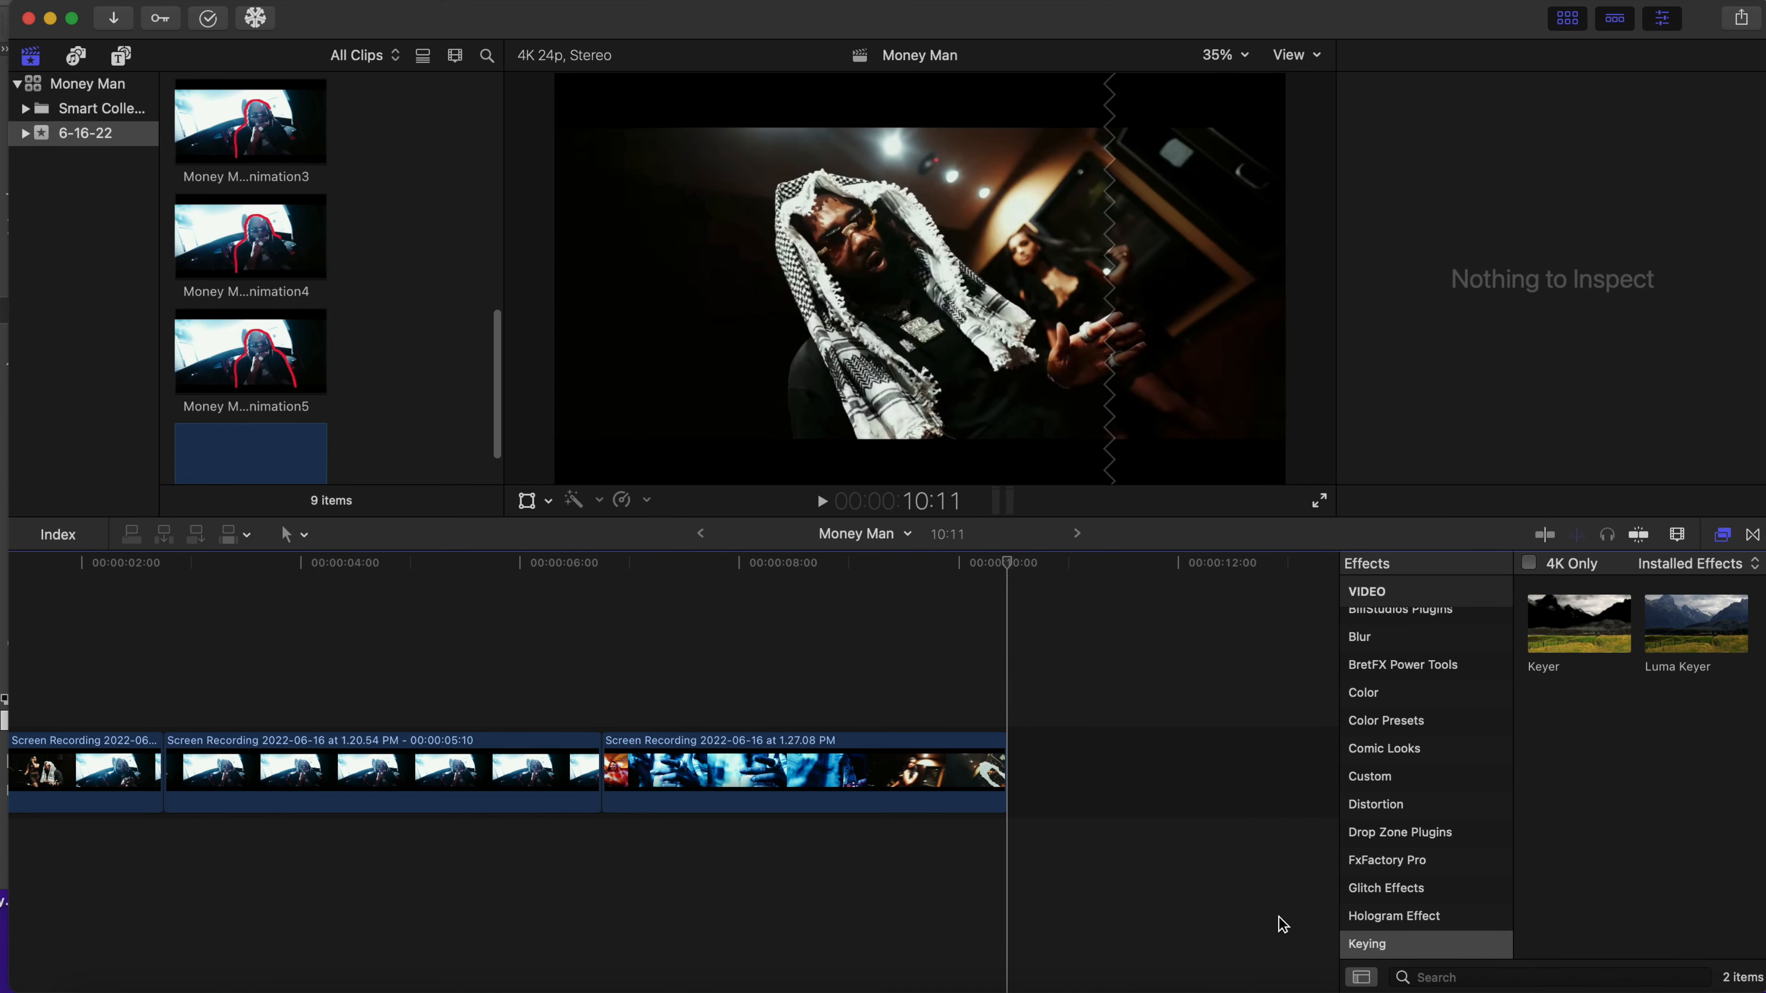
- Add all six imported Money Man Animation images, 1 through 6, to the end of the timeline
scroll(368, 312, up, 5)
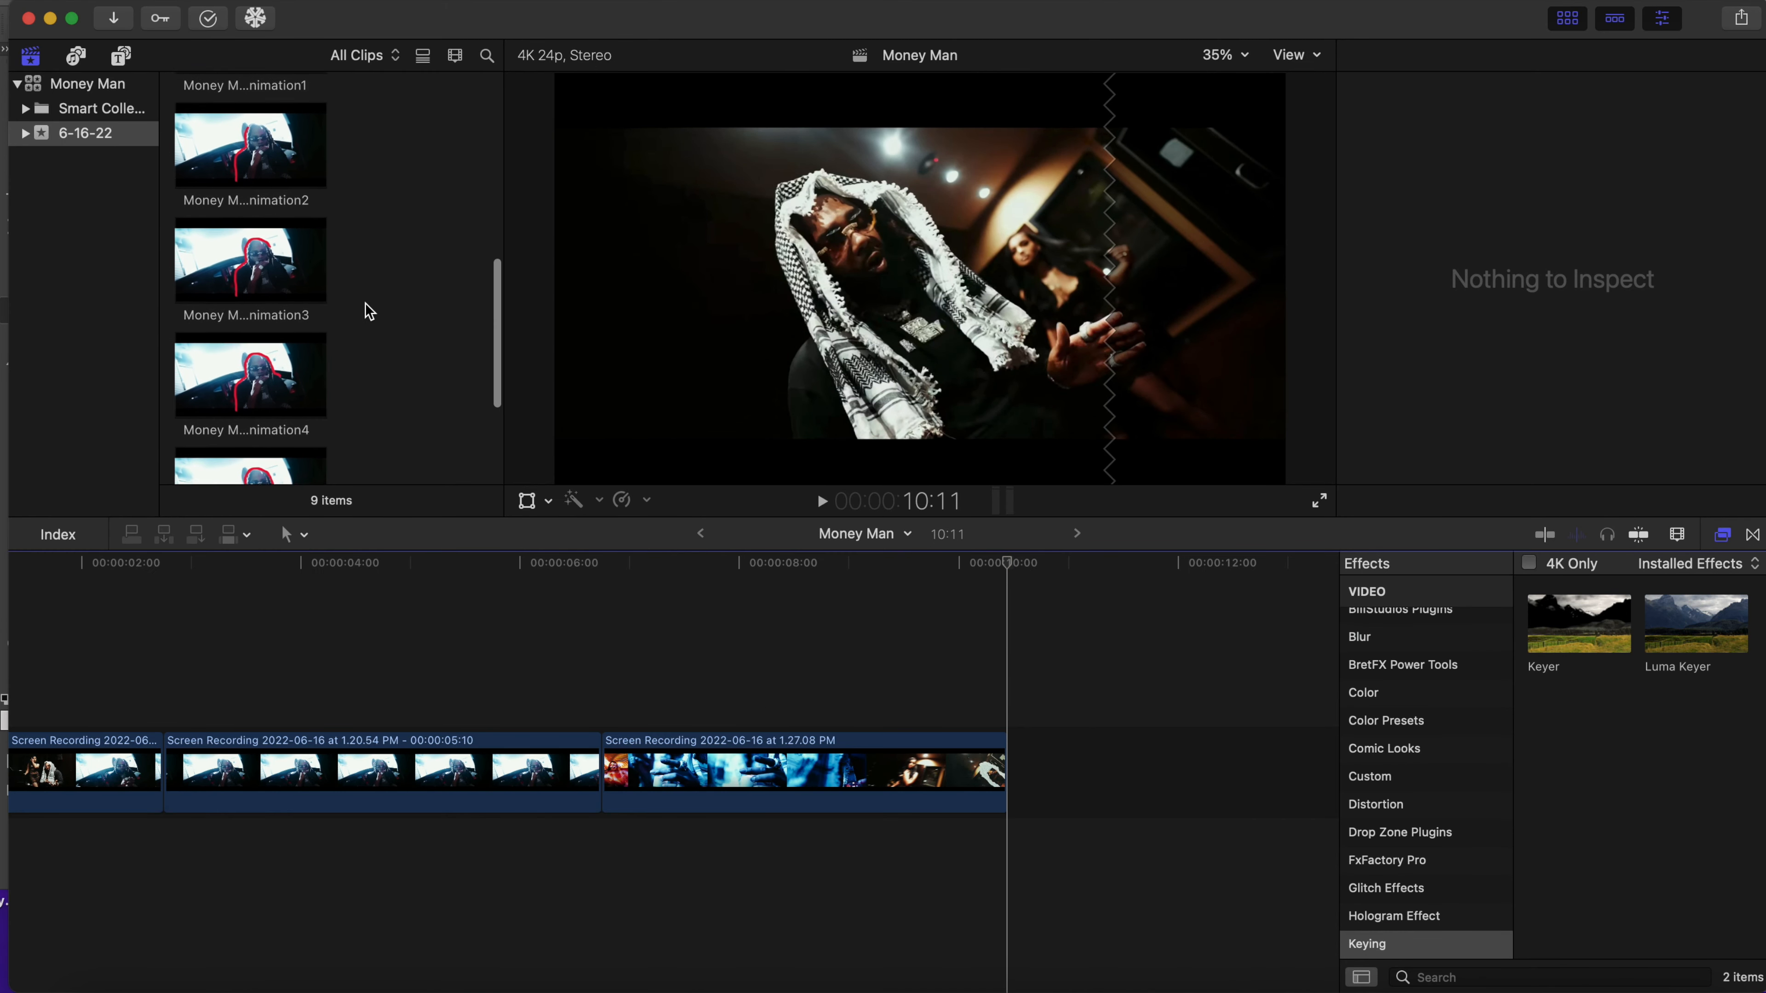
scroll(368, 312, up, 3)
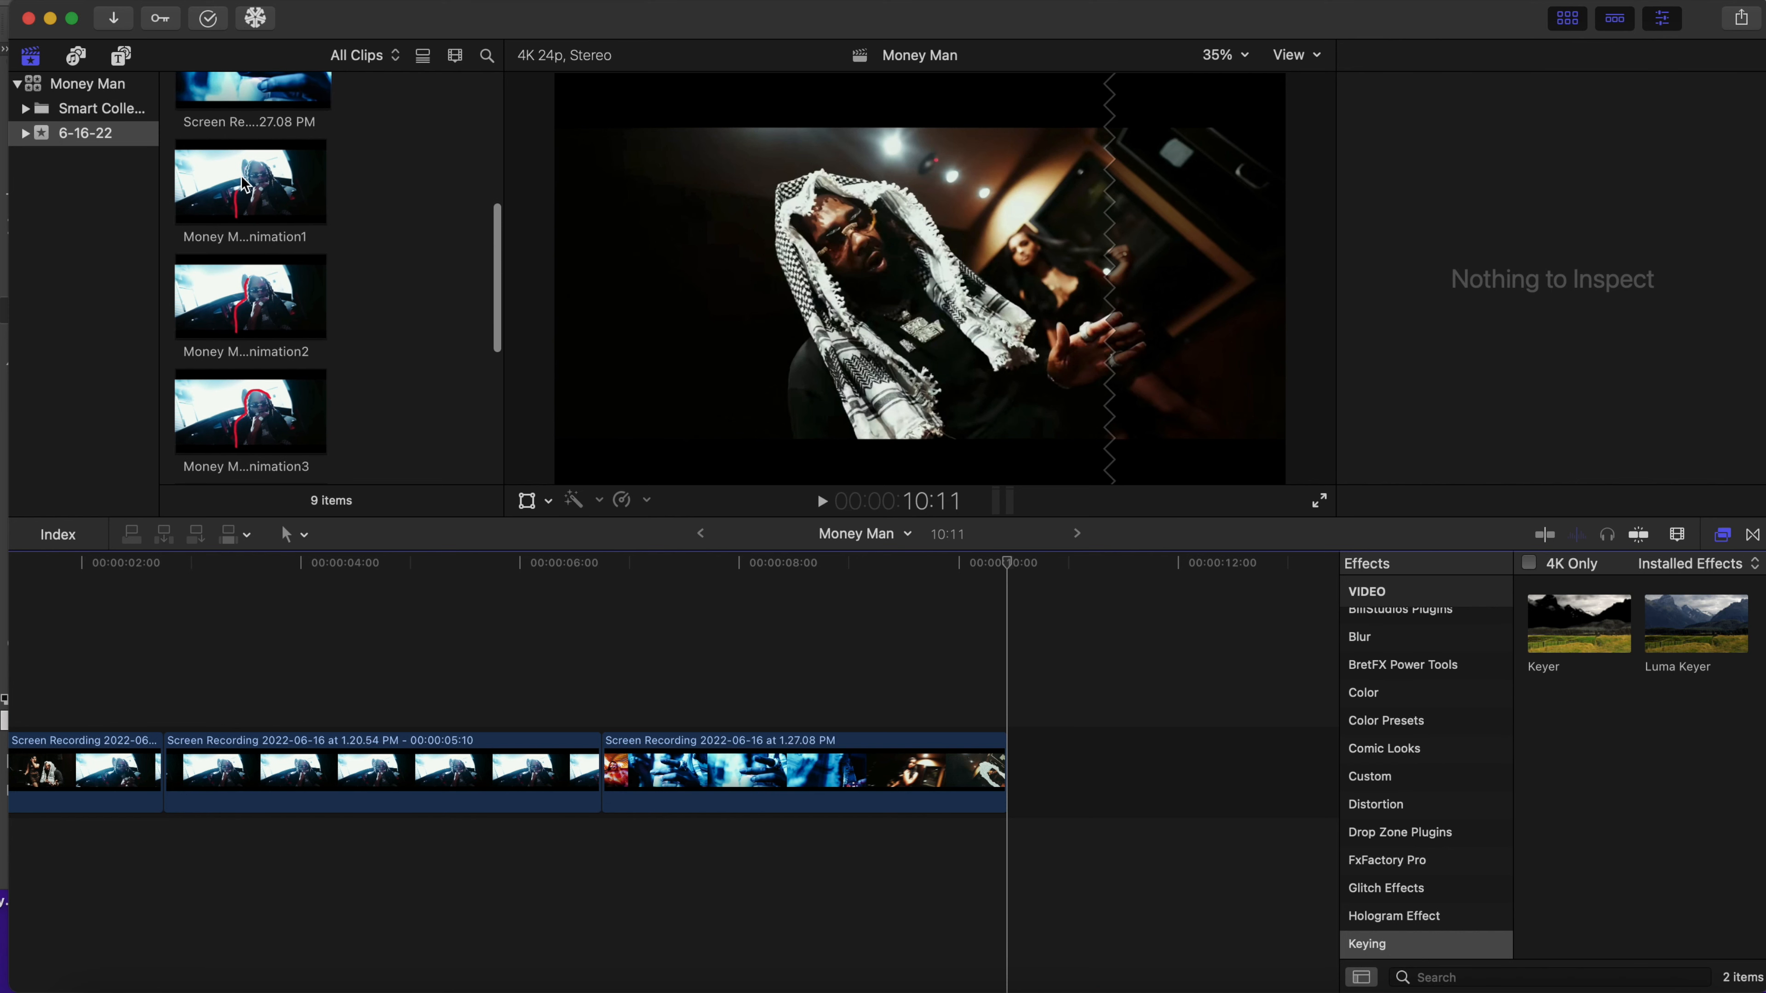
click(258, 182)
scroll(278, 236, down, 5)
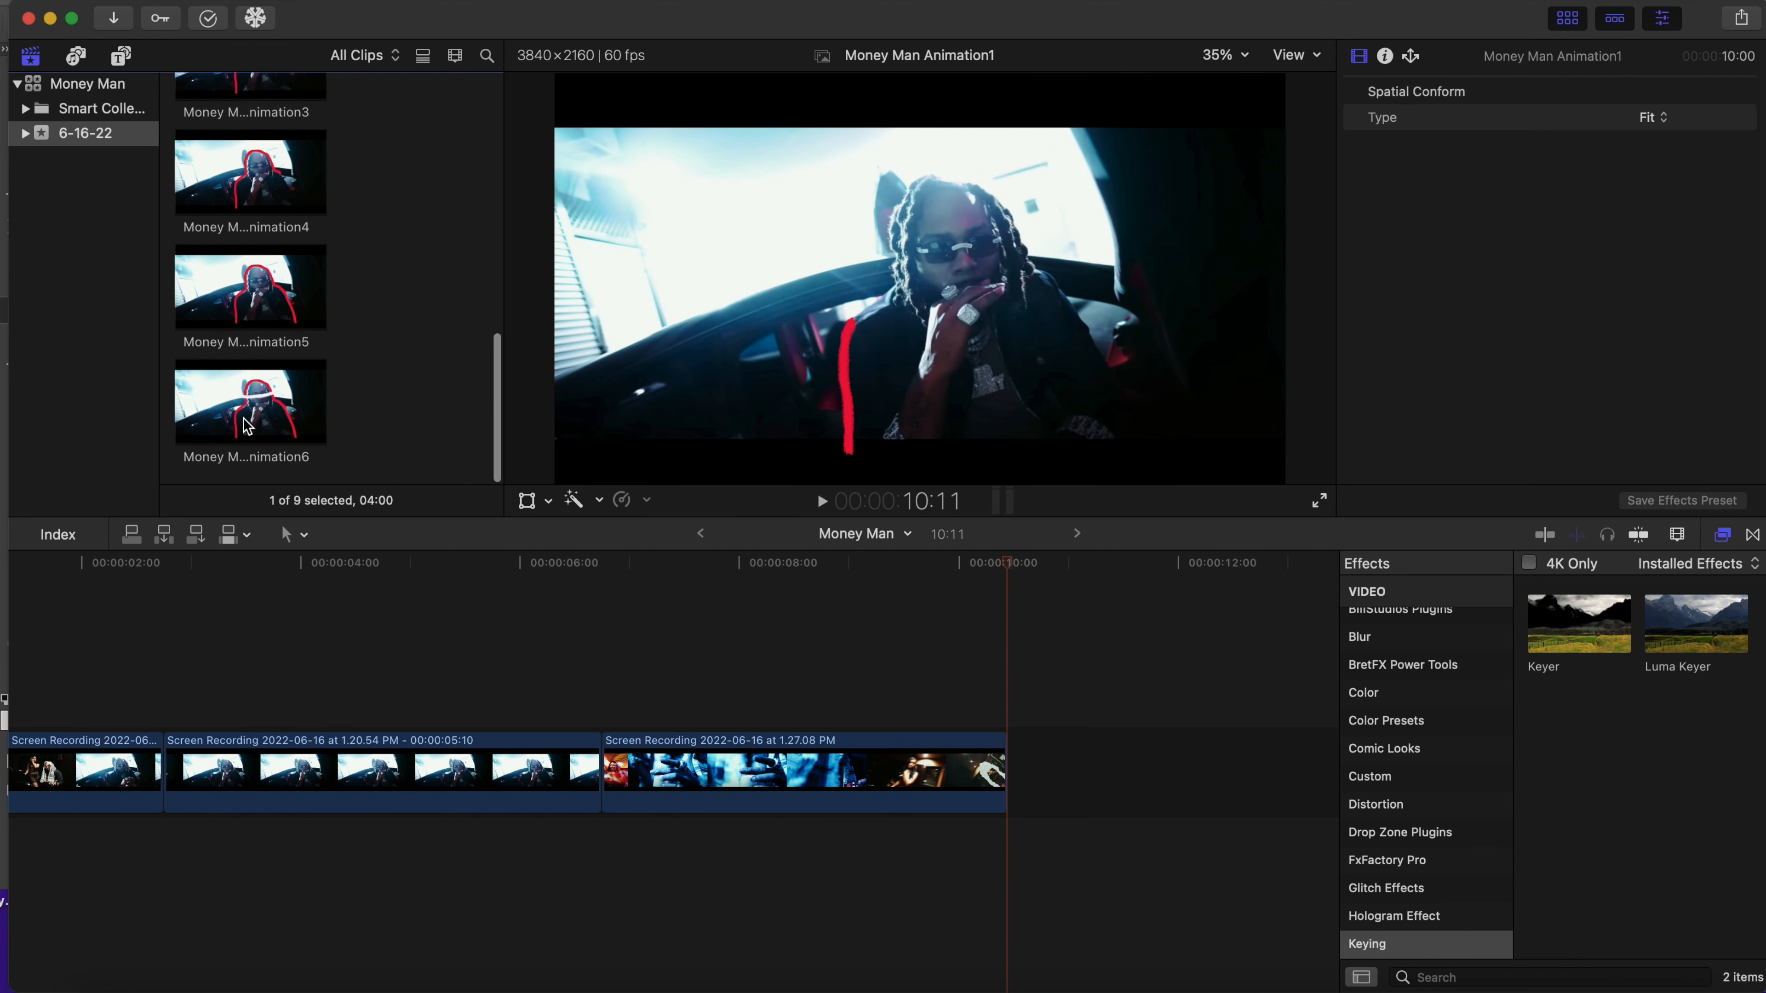
shift+click(247, 425)
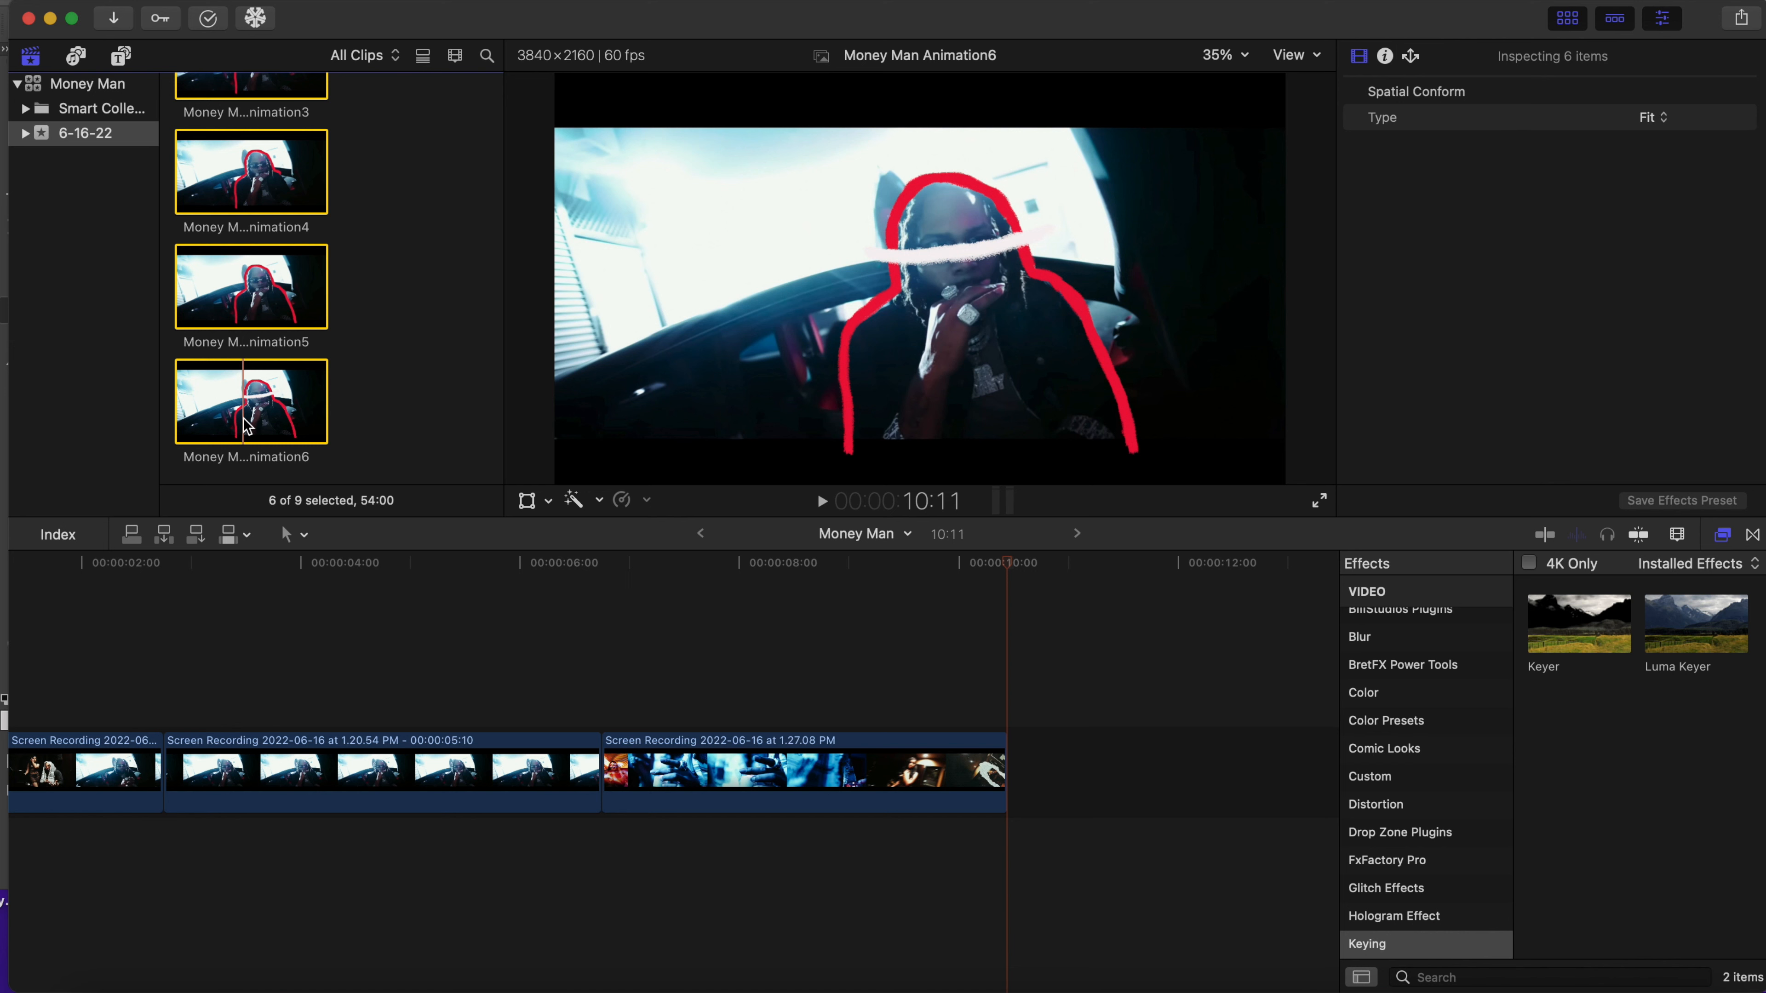
drag(247, 425, 1018, 747)
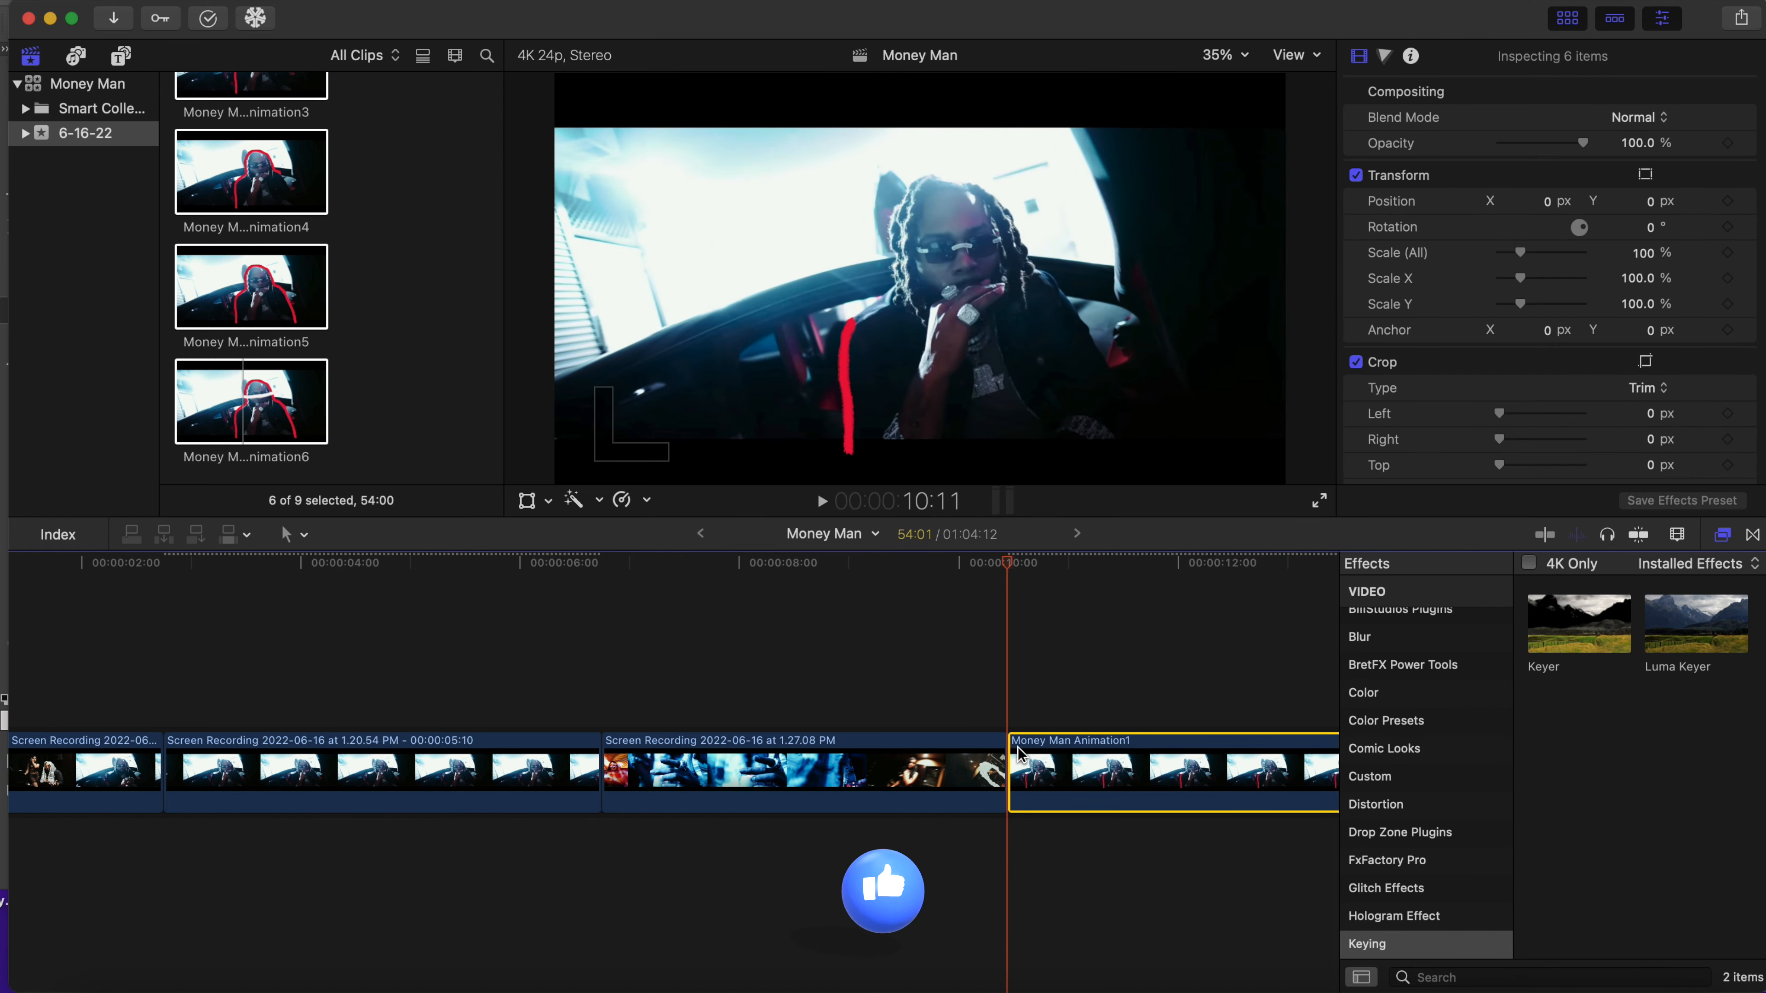
- Set the duration of the Money Man Animation1 through Animation5 clips to 2 frames each
scroll(1018, 748, right, 5)
key(super+minus)
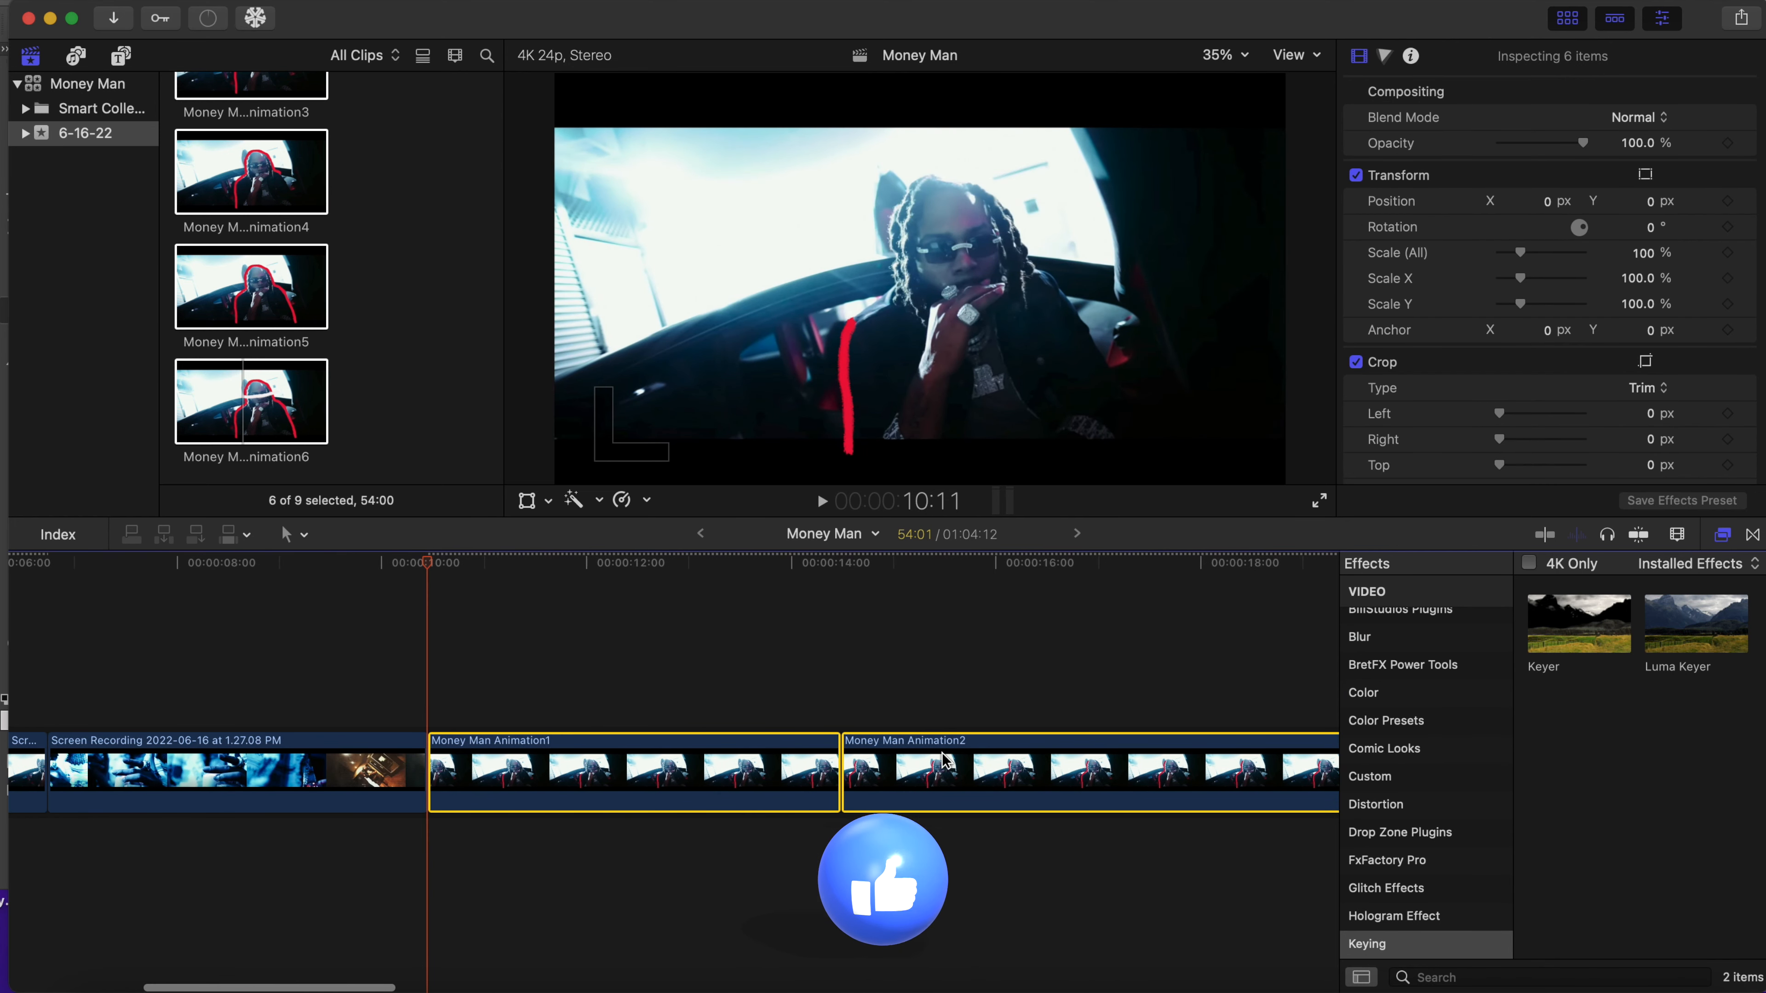
key(super+minus)
key(super+minus)
key(super+minus)
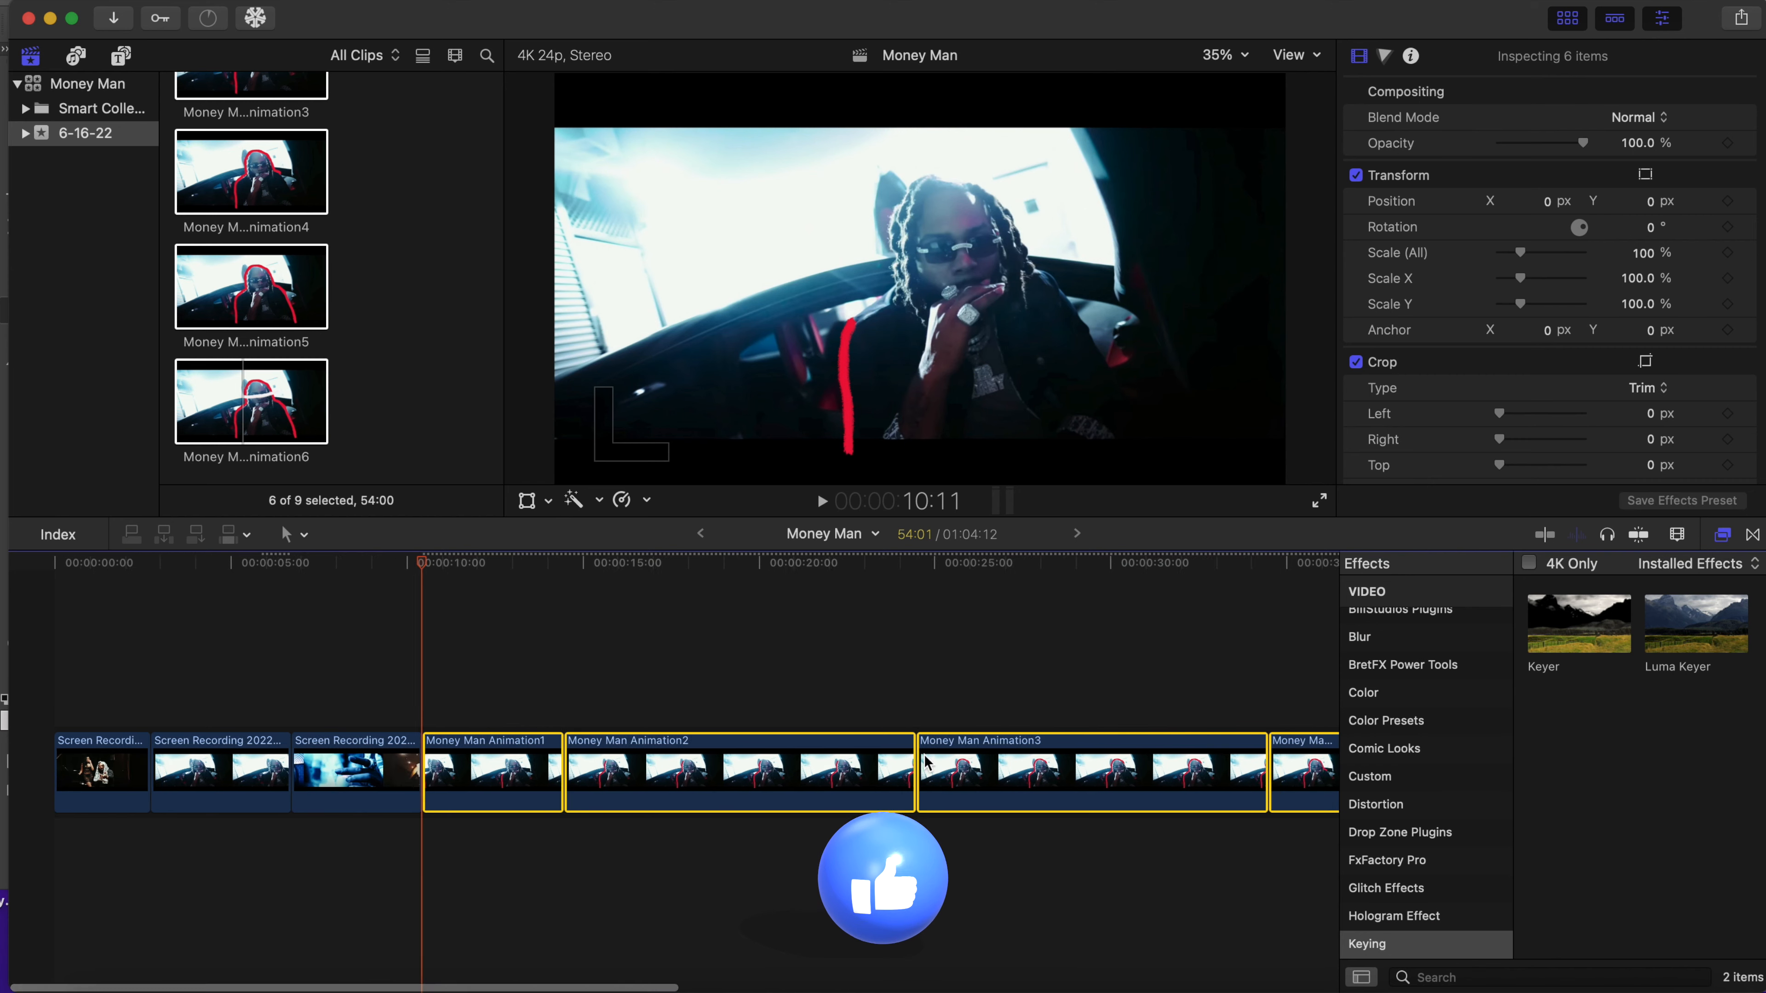
key(super+minus)
key(super+minus)
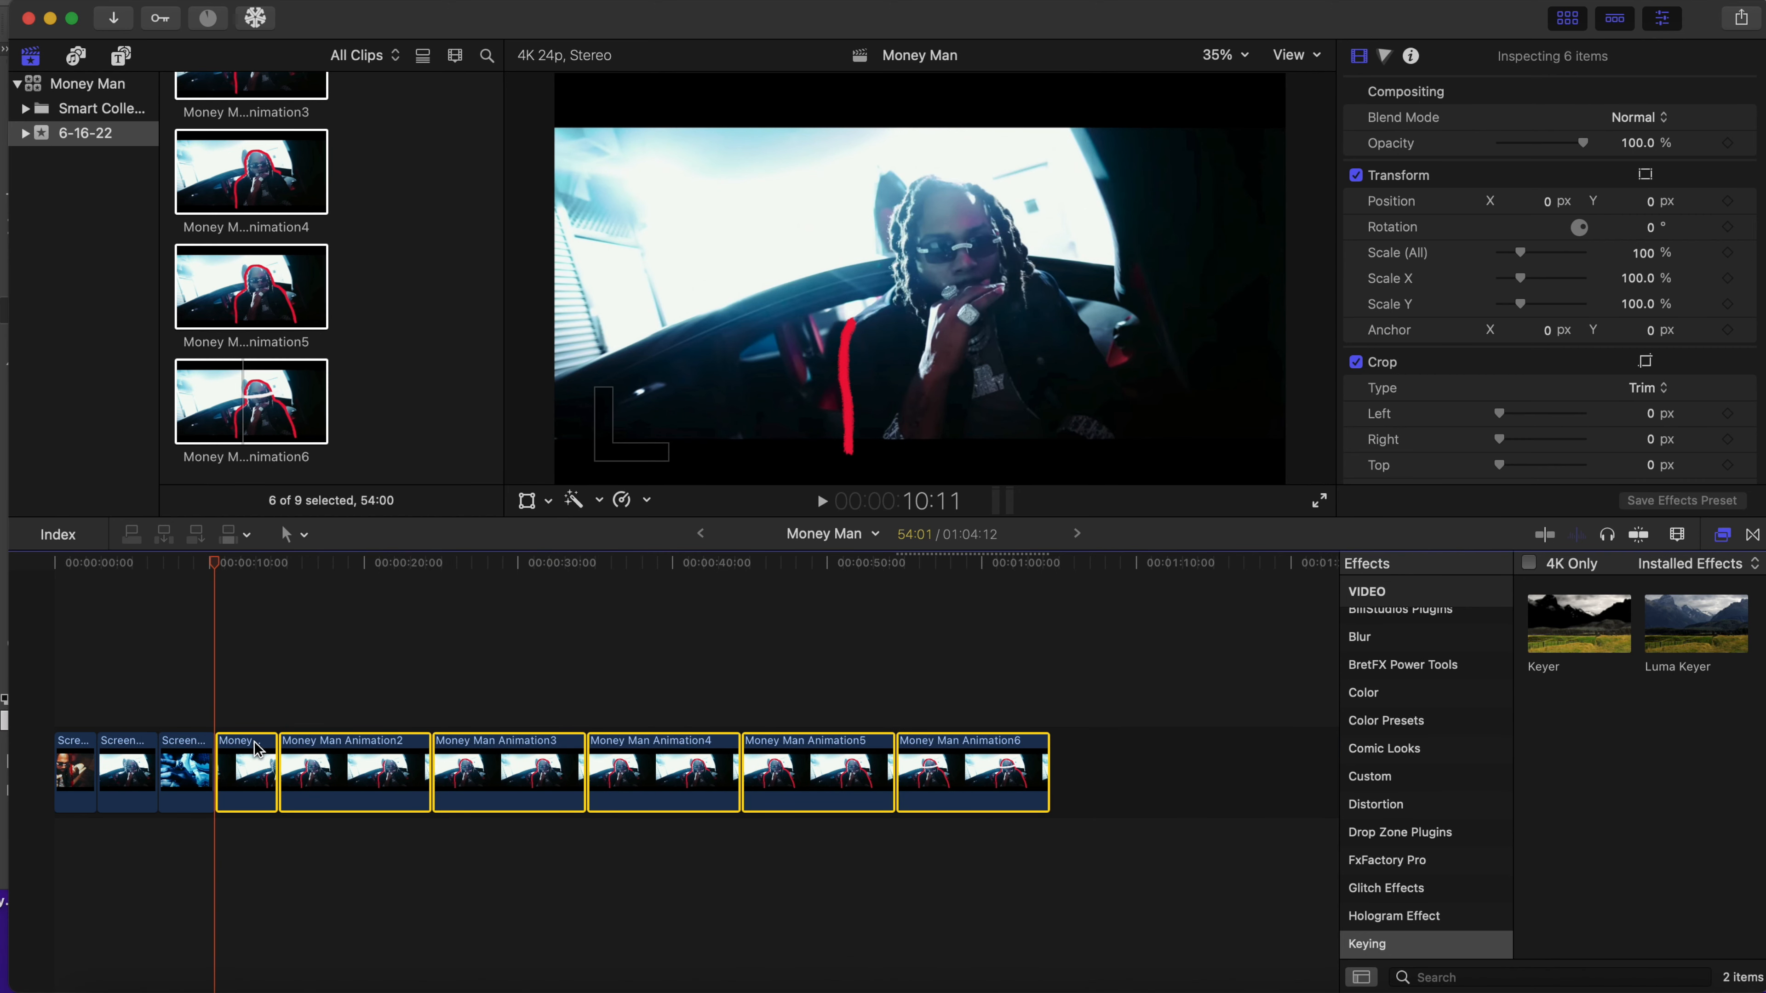
click(965, 722)
drag(857, 715, 265, 828)
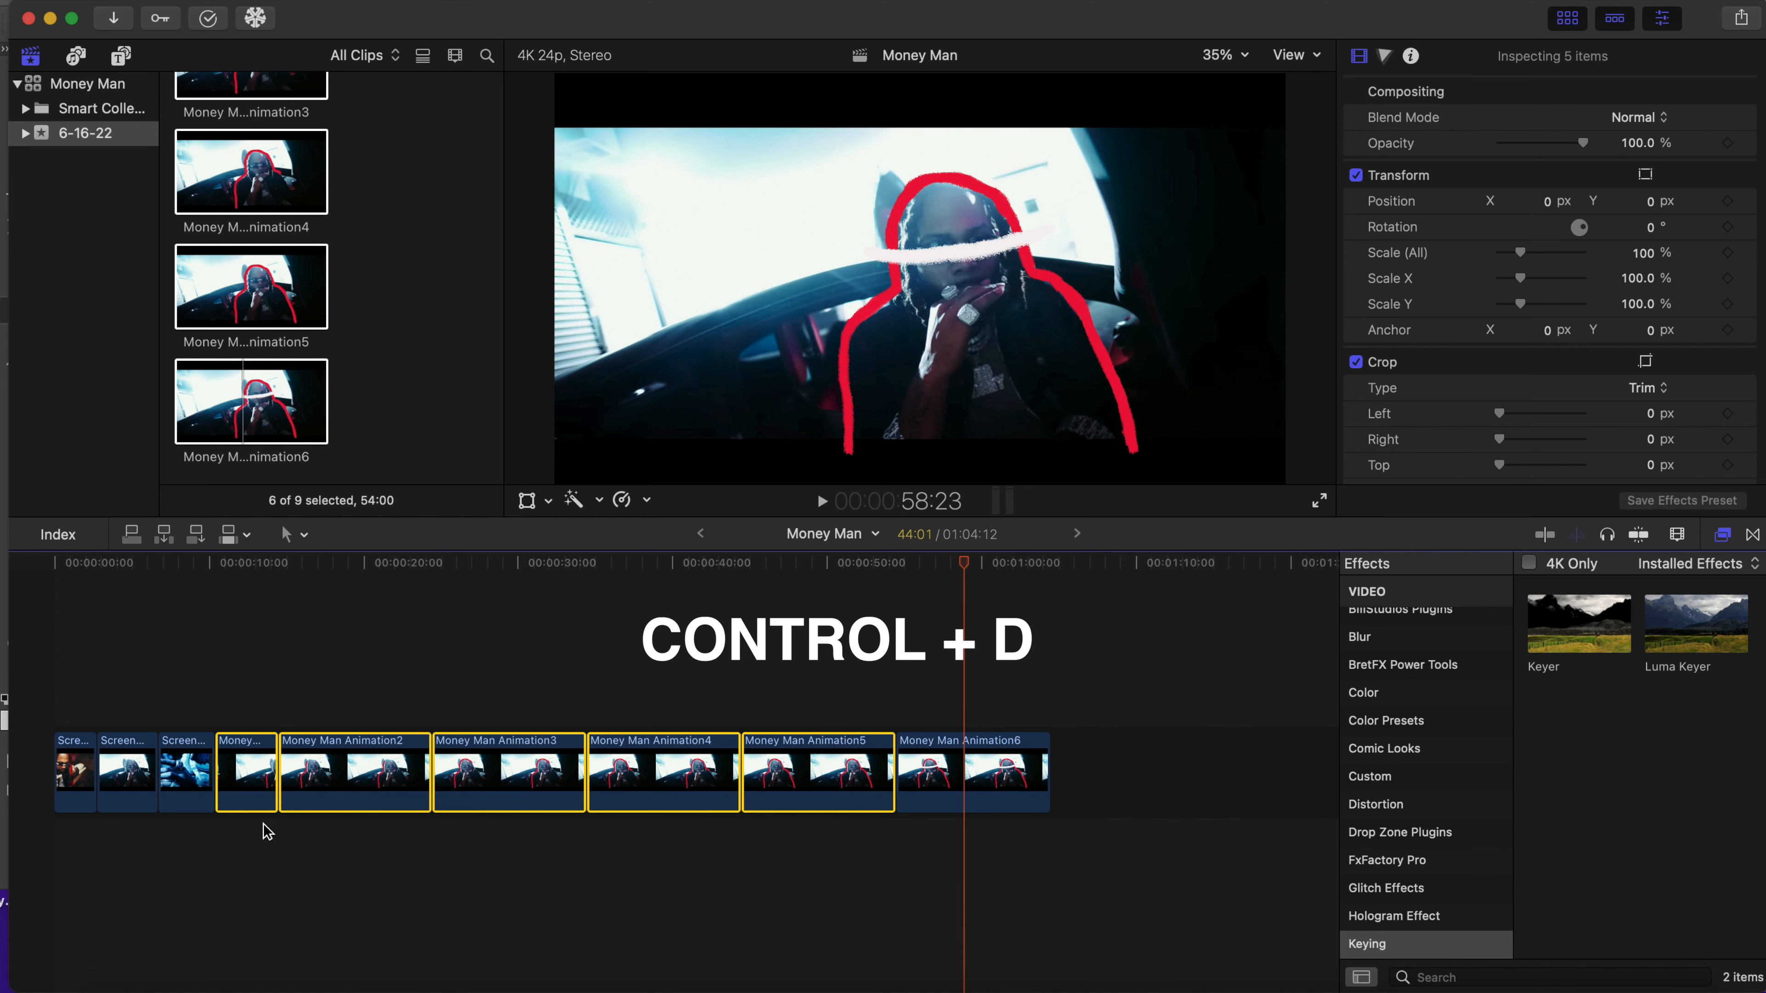
key(ctrl+d)
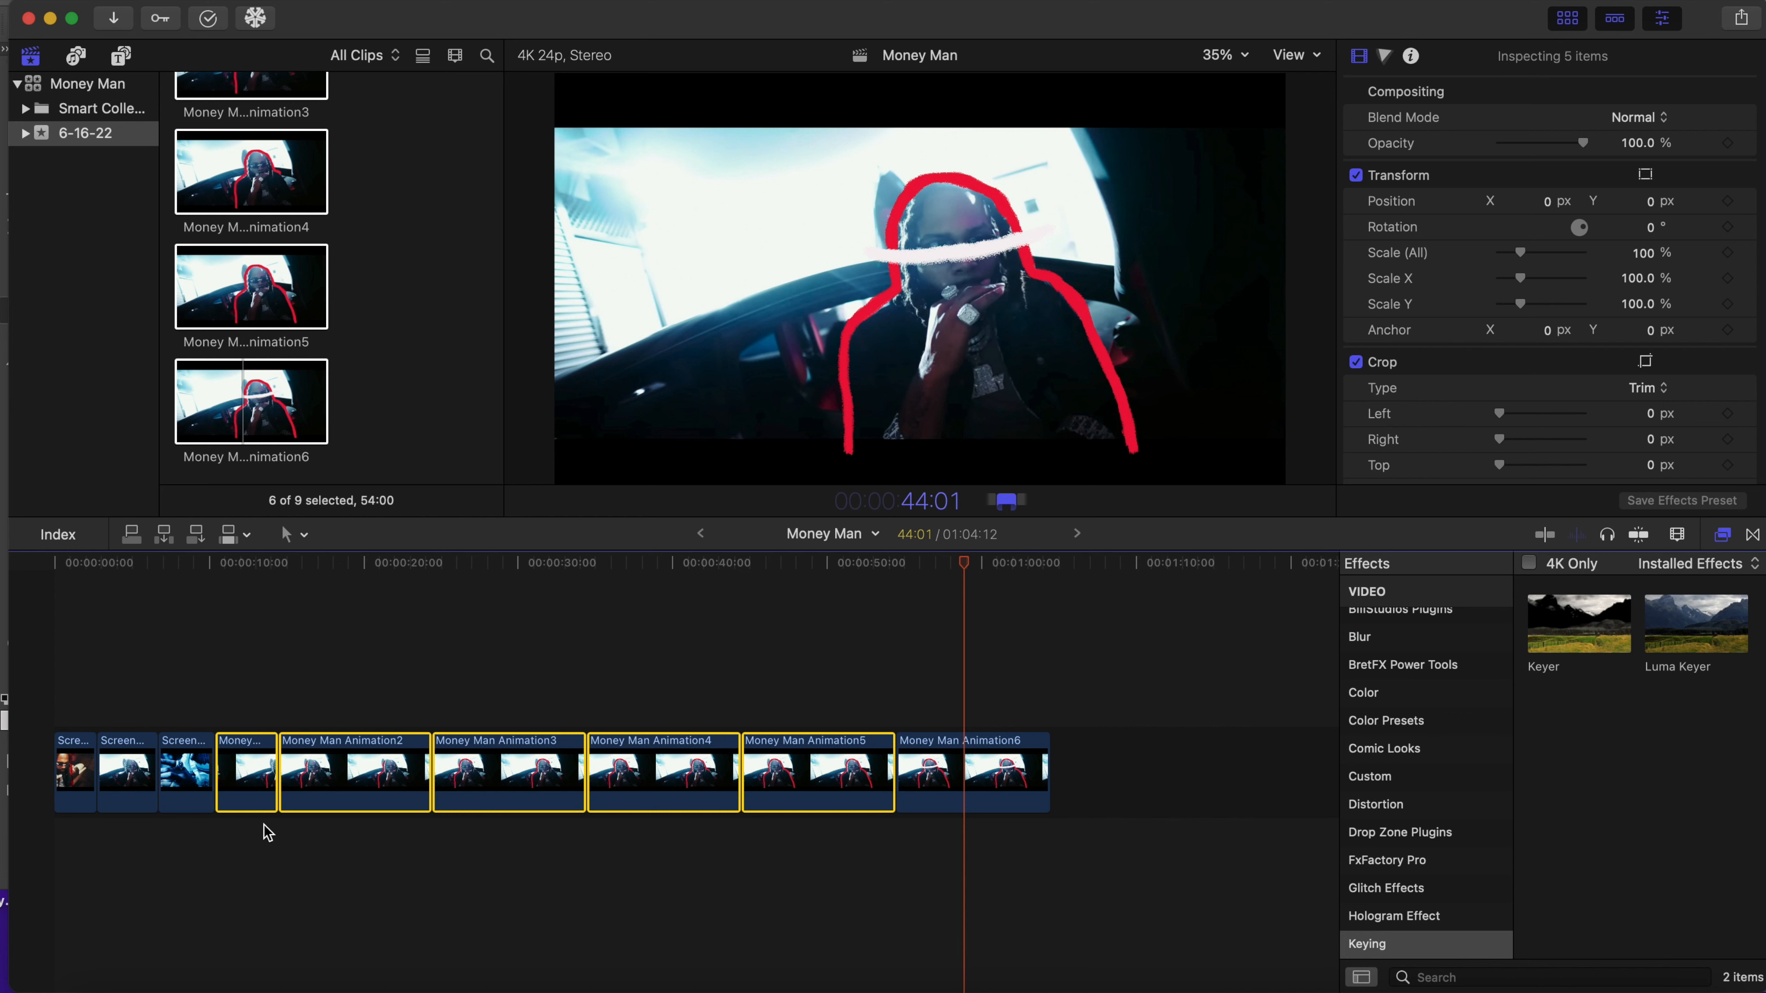
text(2)
key(Return)
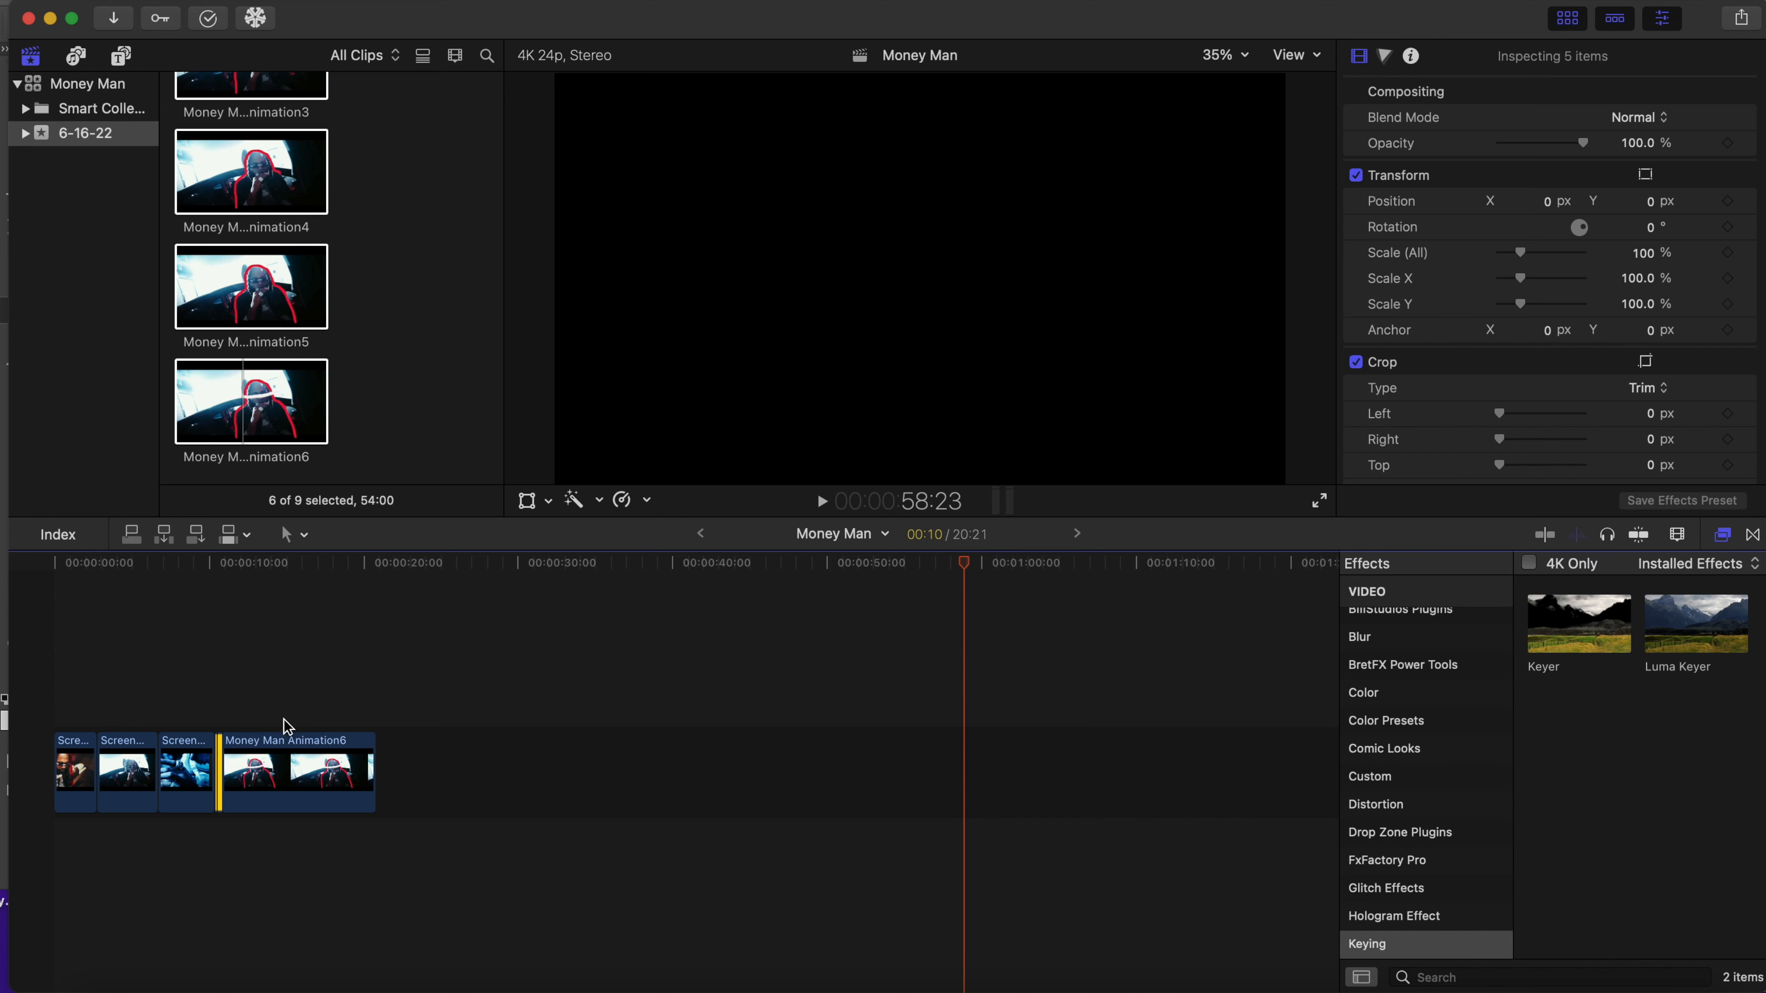
- Set the duration of the Money Man Animation6 clip to 7 frames
click(281, 740)
click(270, 710)
click(284, 767)
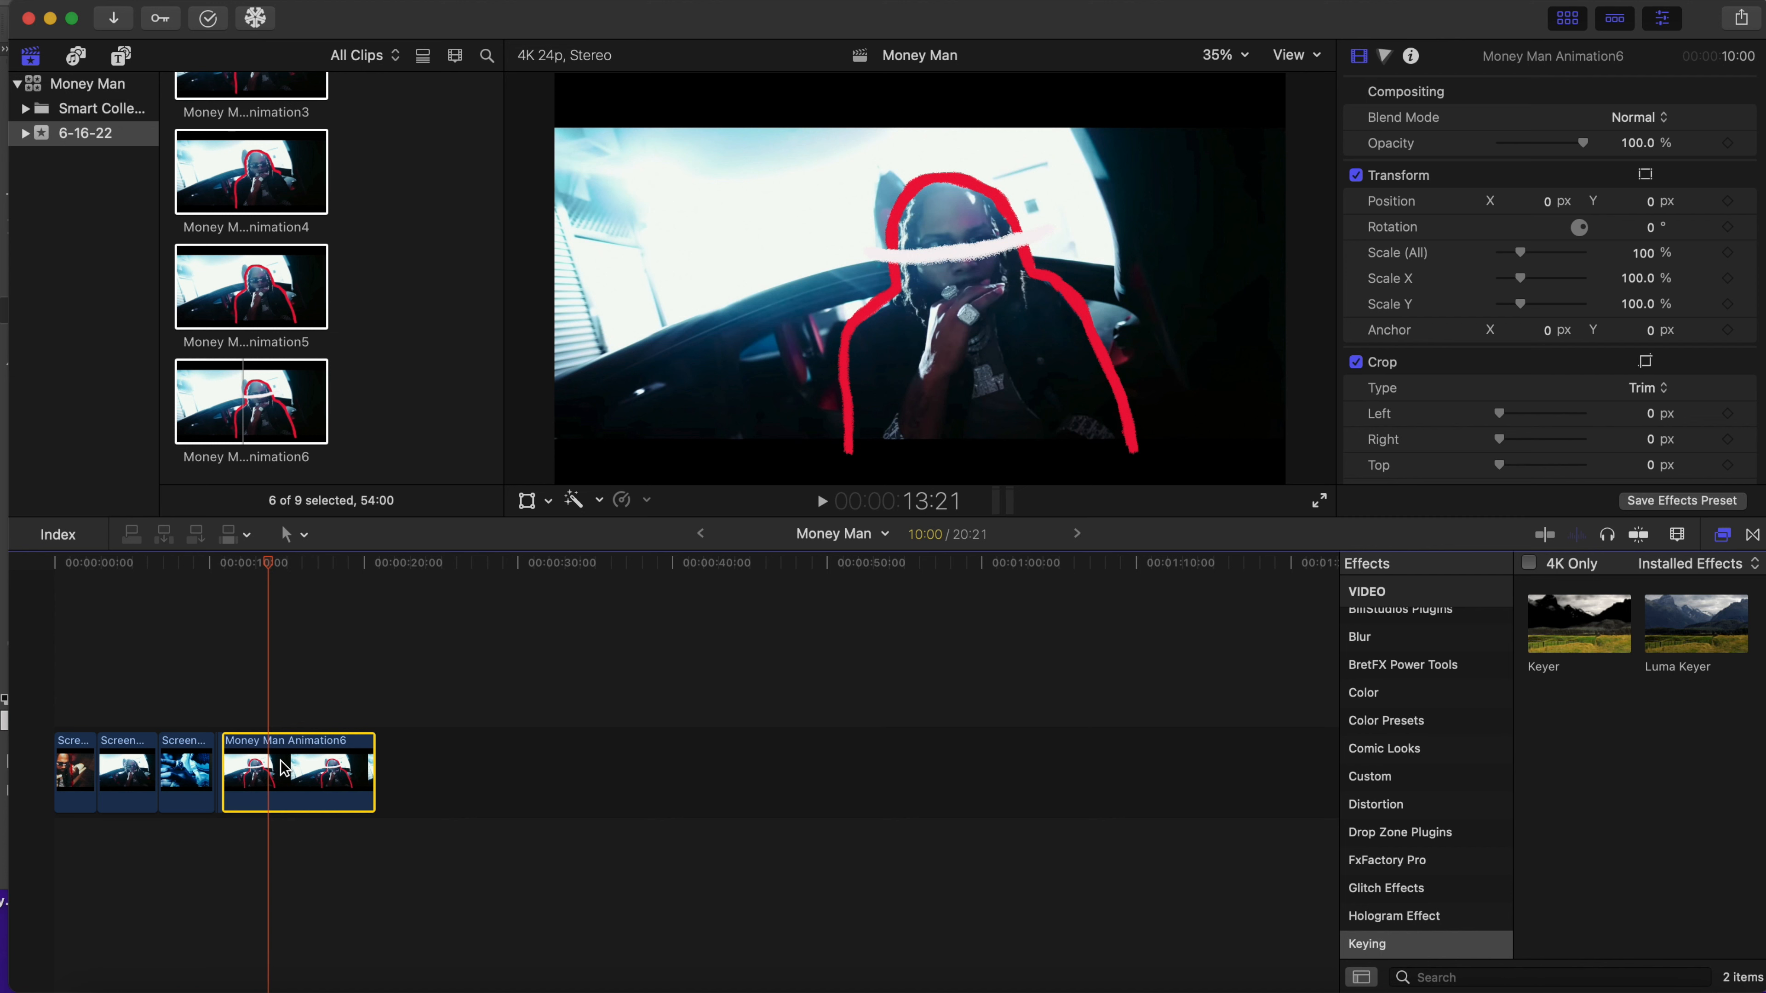
key(ctrl+d)
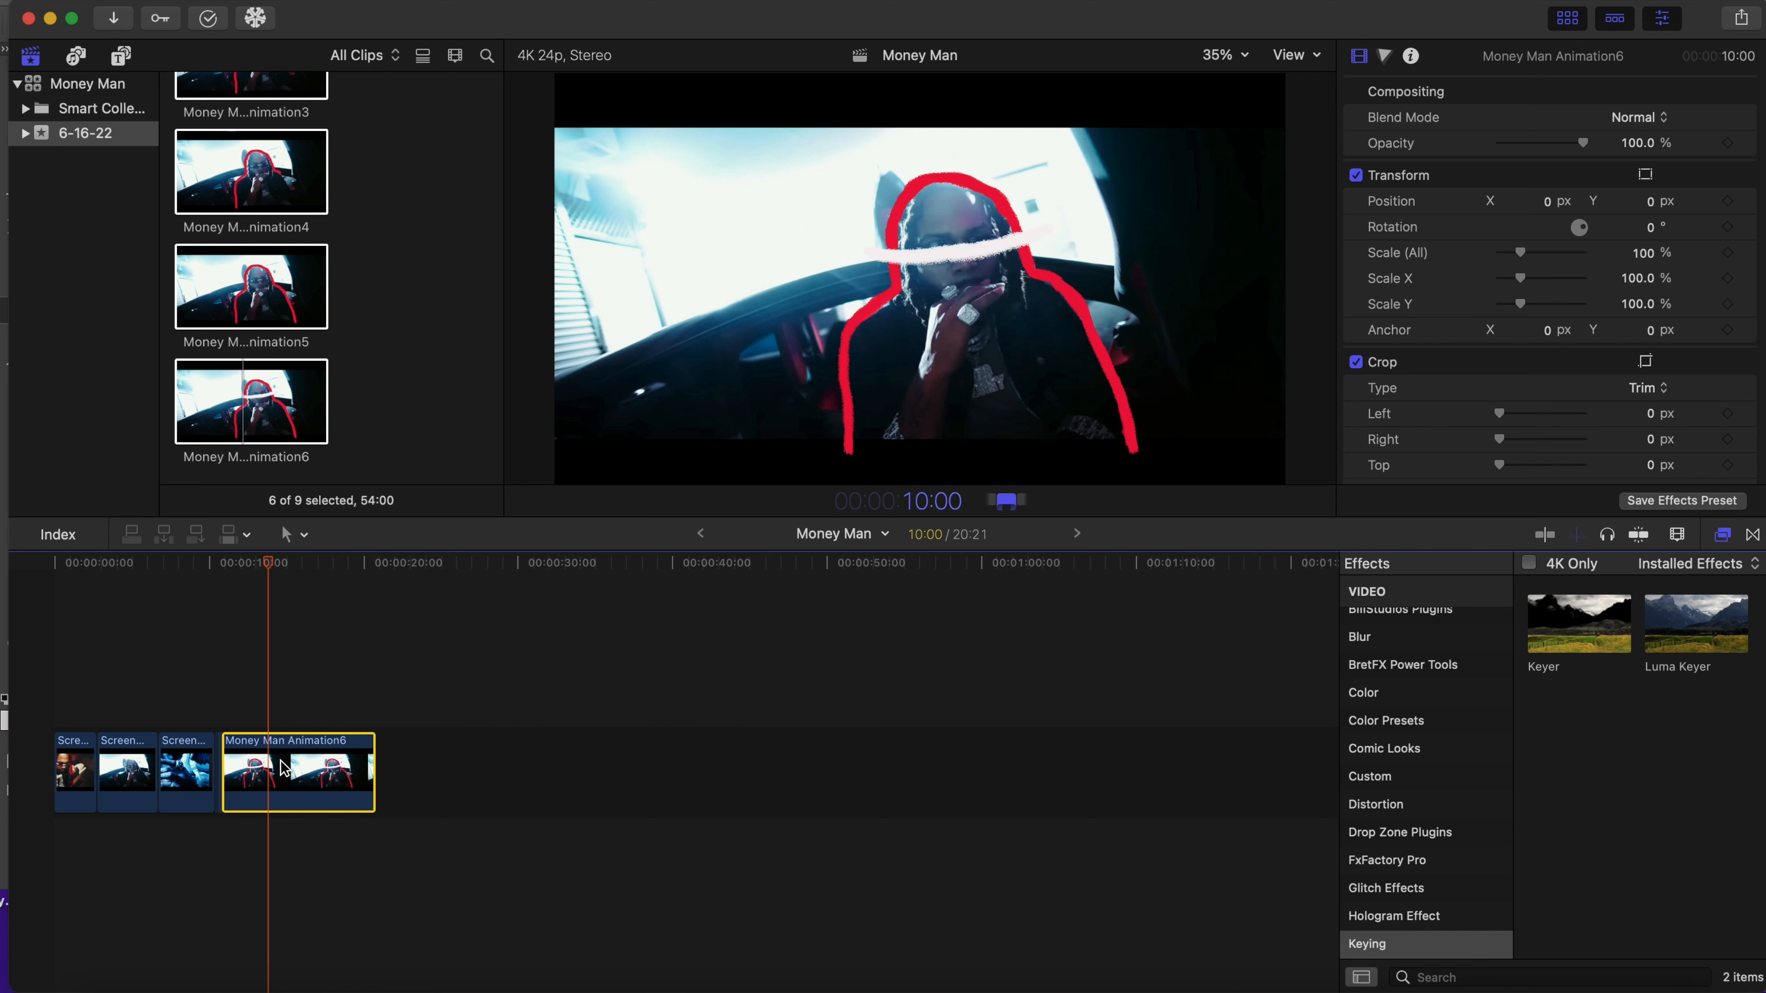
text(7)
key(Return)
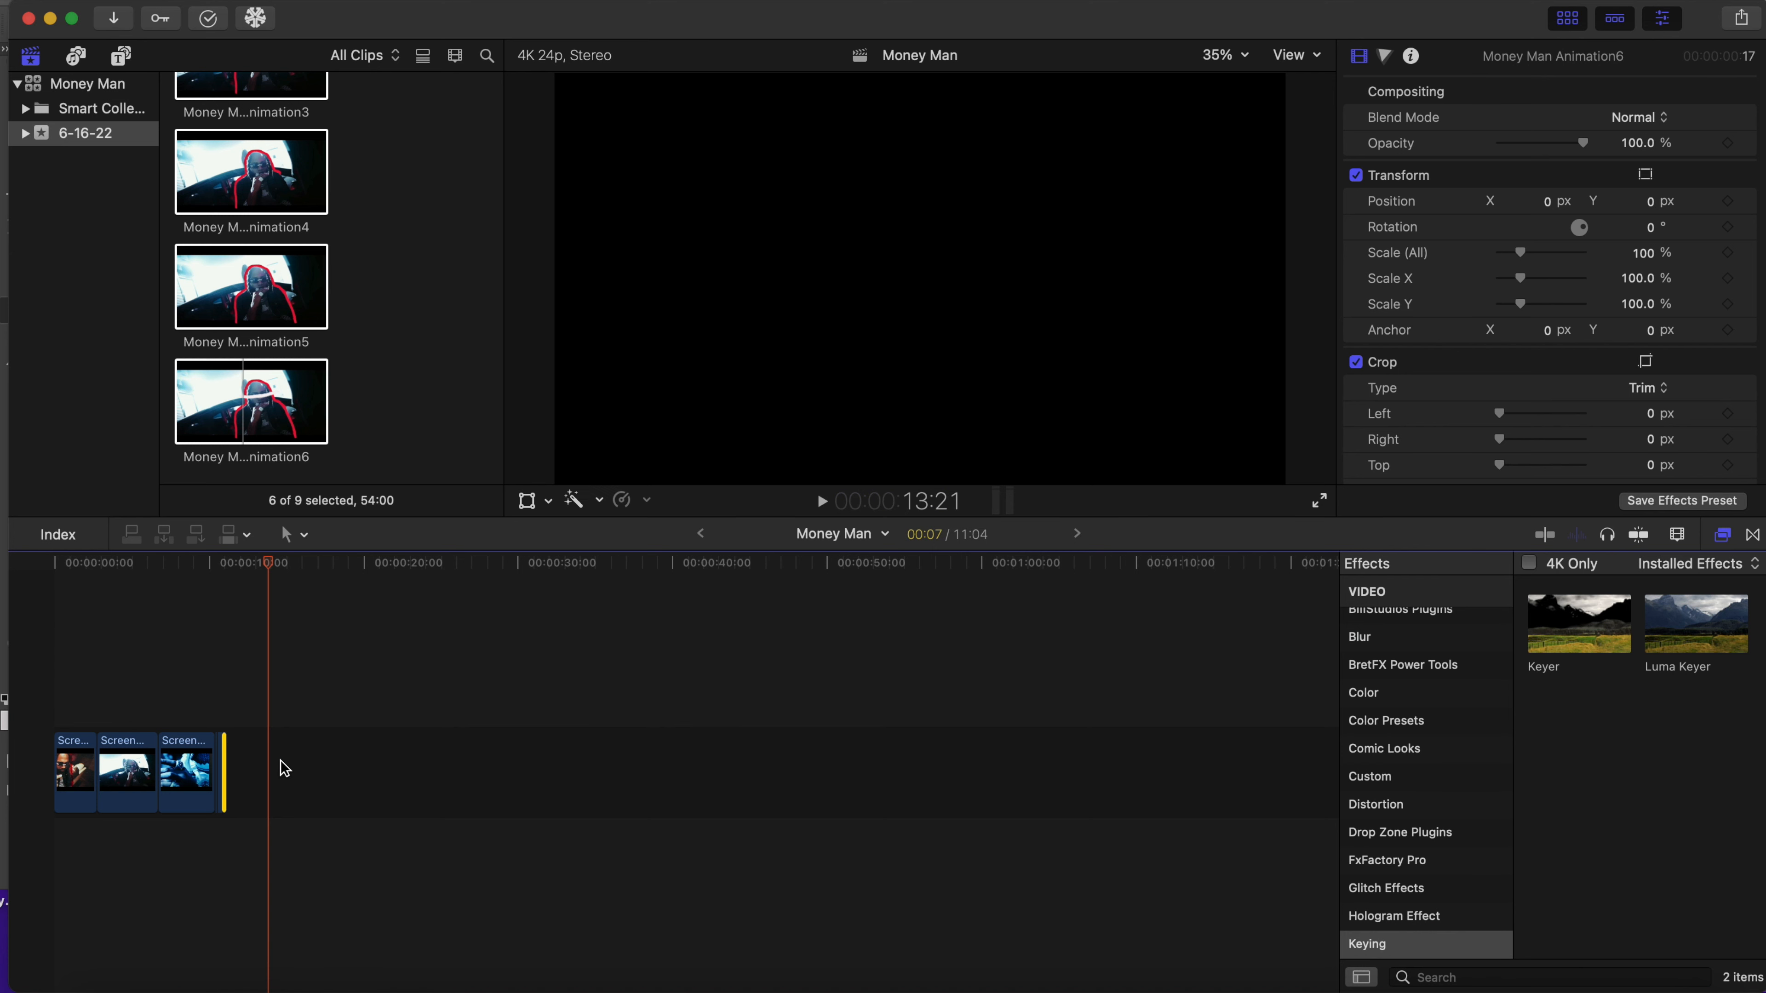
- Play back the outline animation from its first frame twice to check its timing
key(super+equal)
key(super+equal)
key(super+equal)
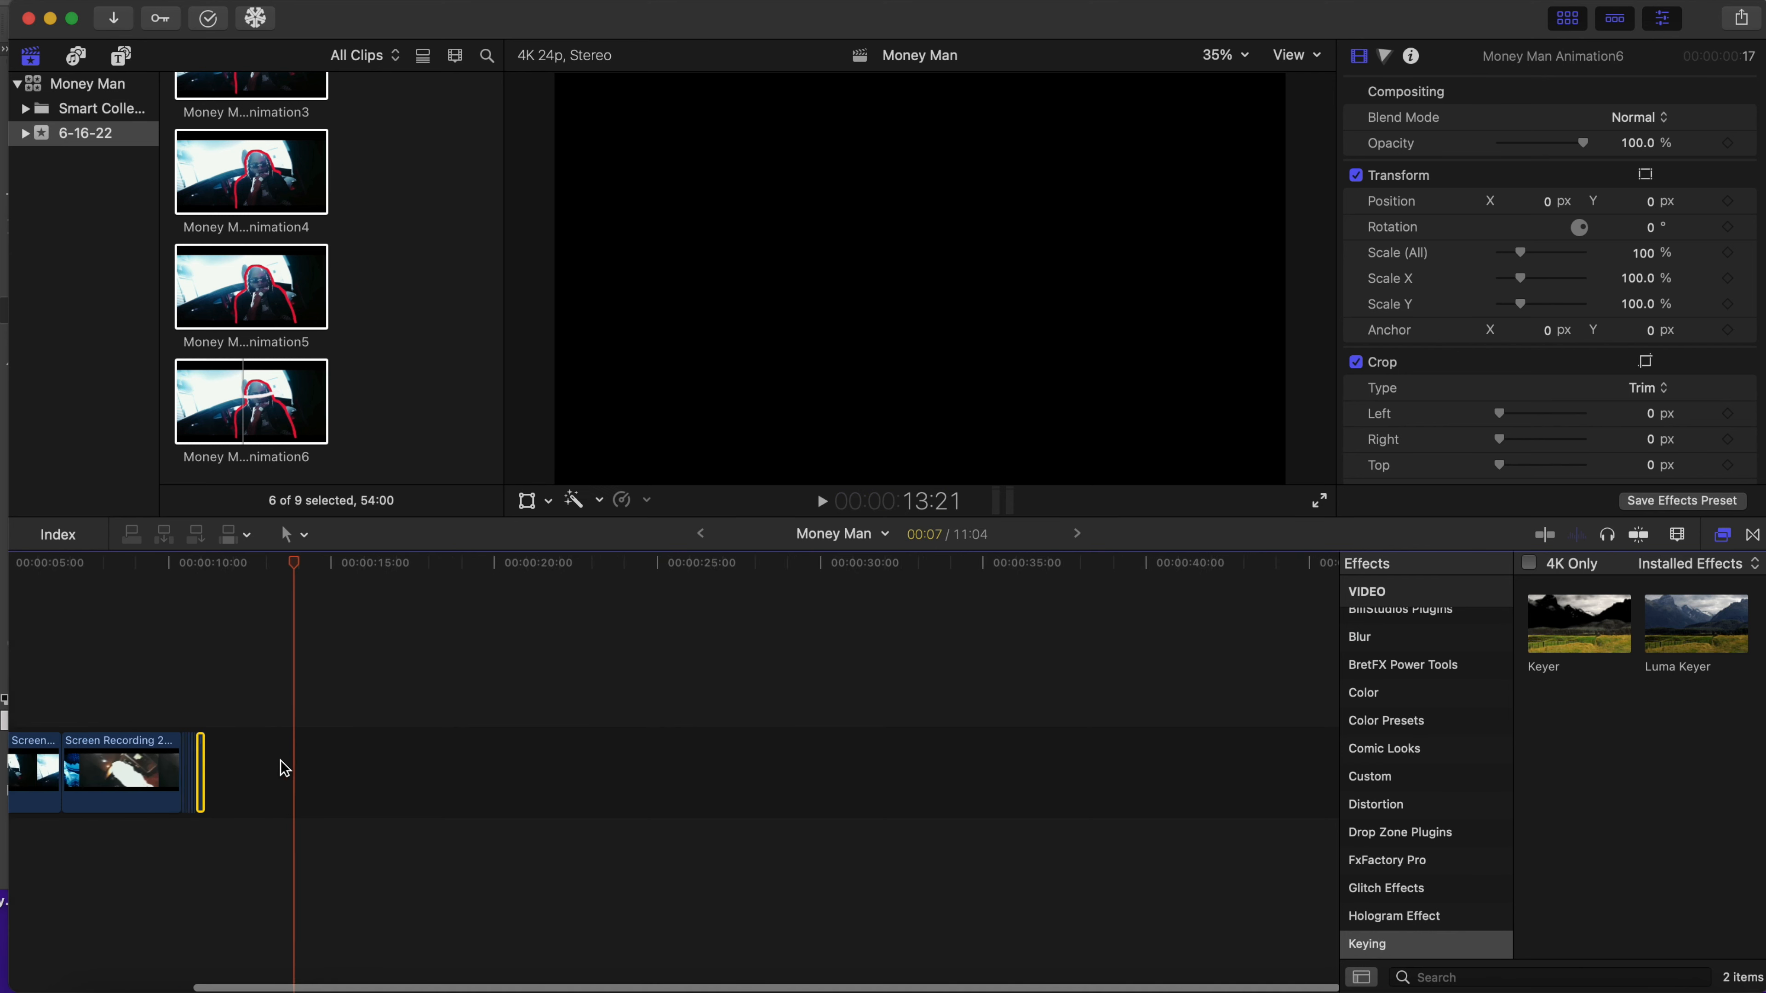
scroll(280, 760, left, 5)
scroll(280, 761, left, 5)
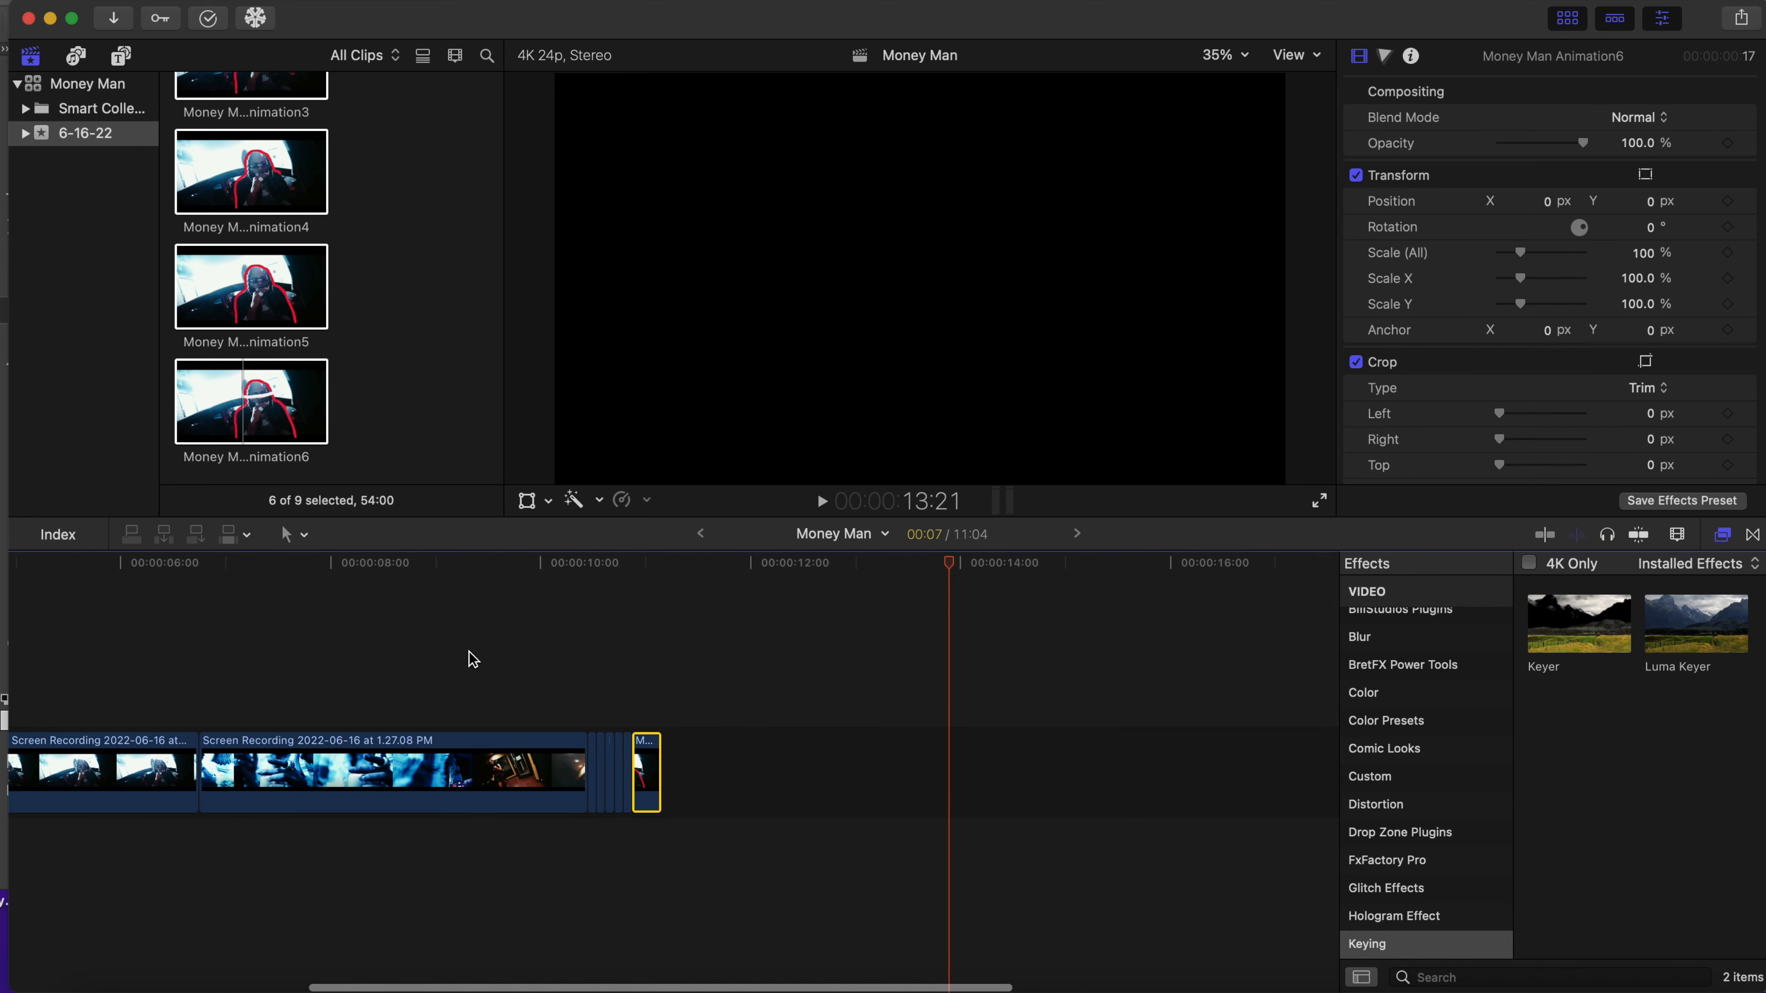
click(589, 680)
key(space)
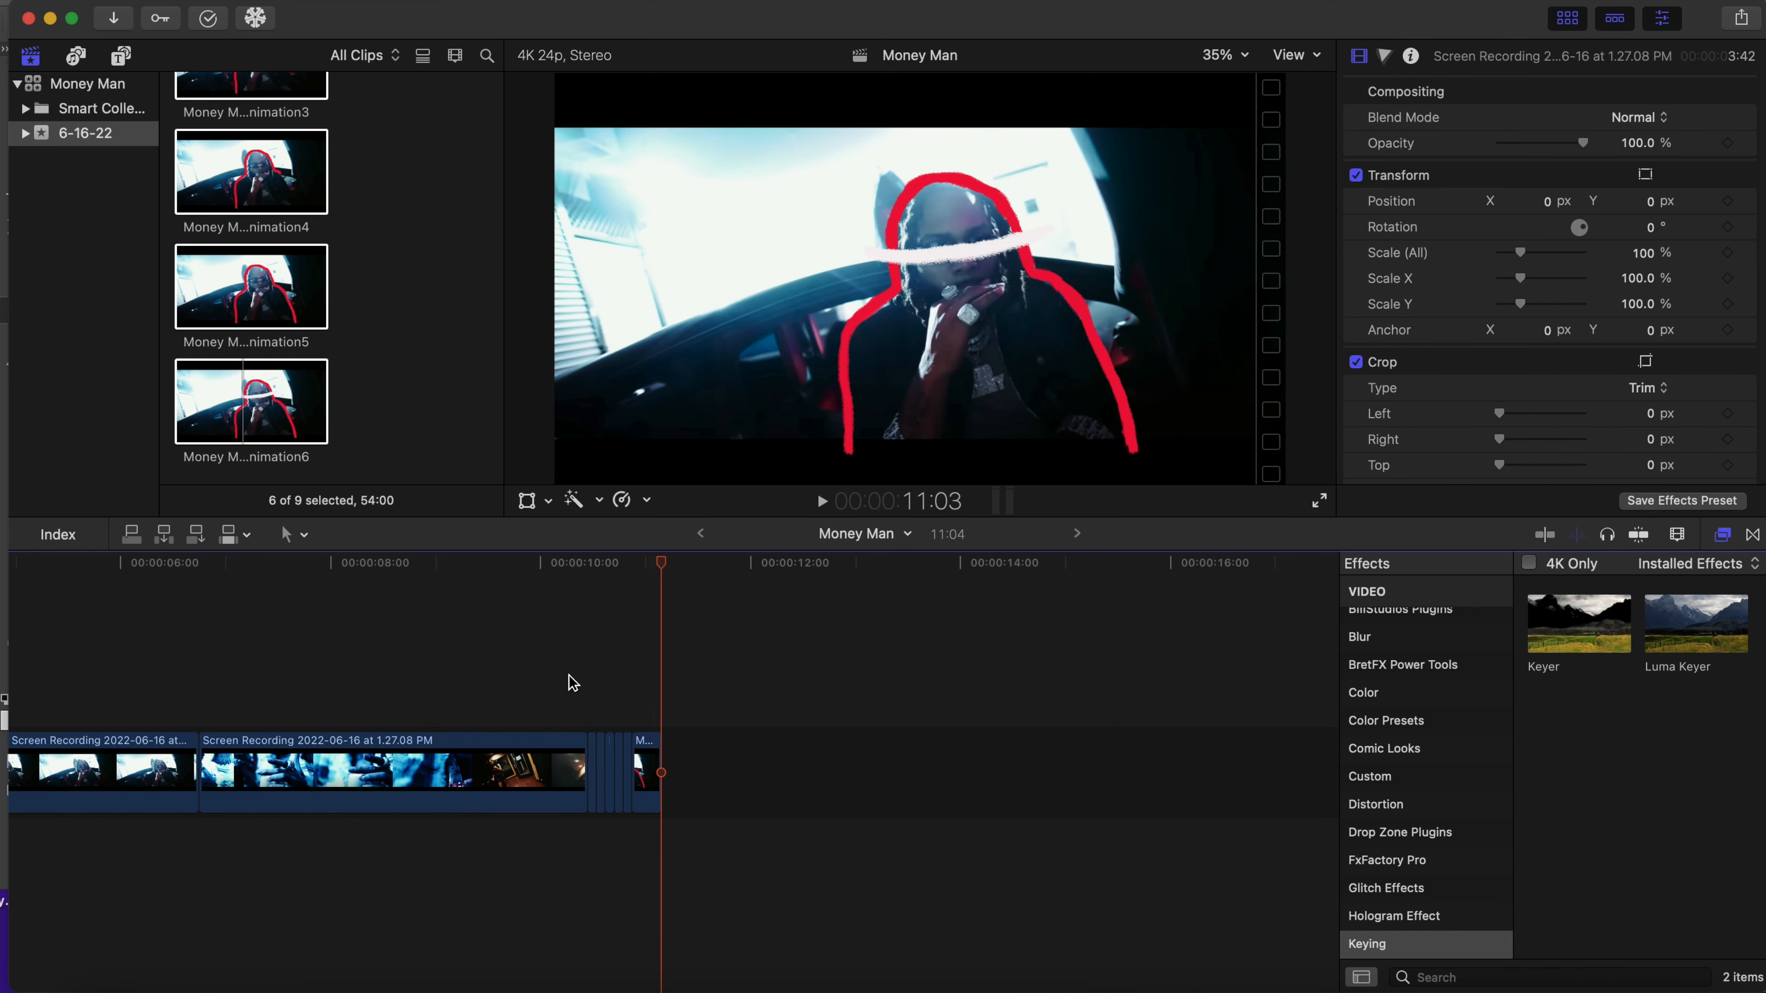
click(589, 684)
key(space)
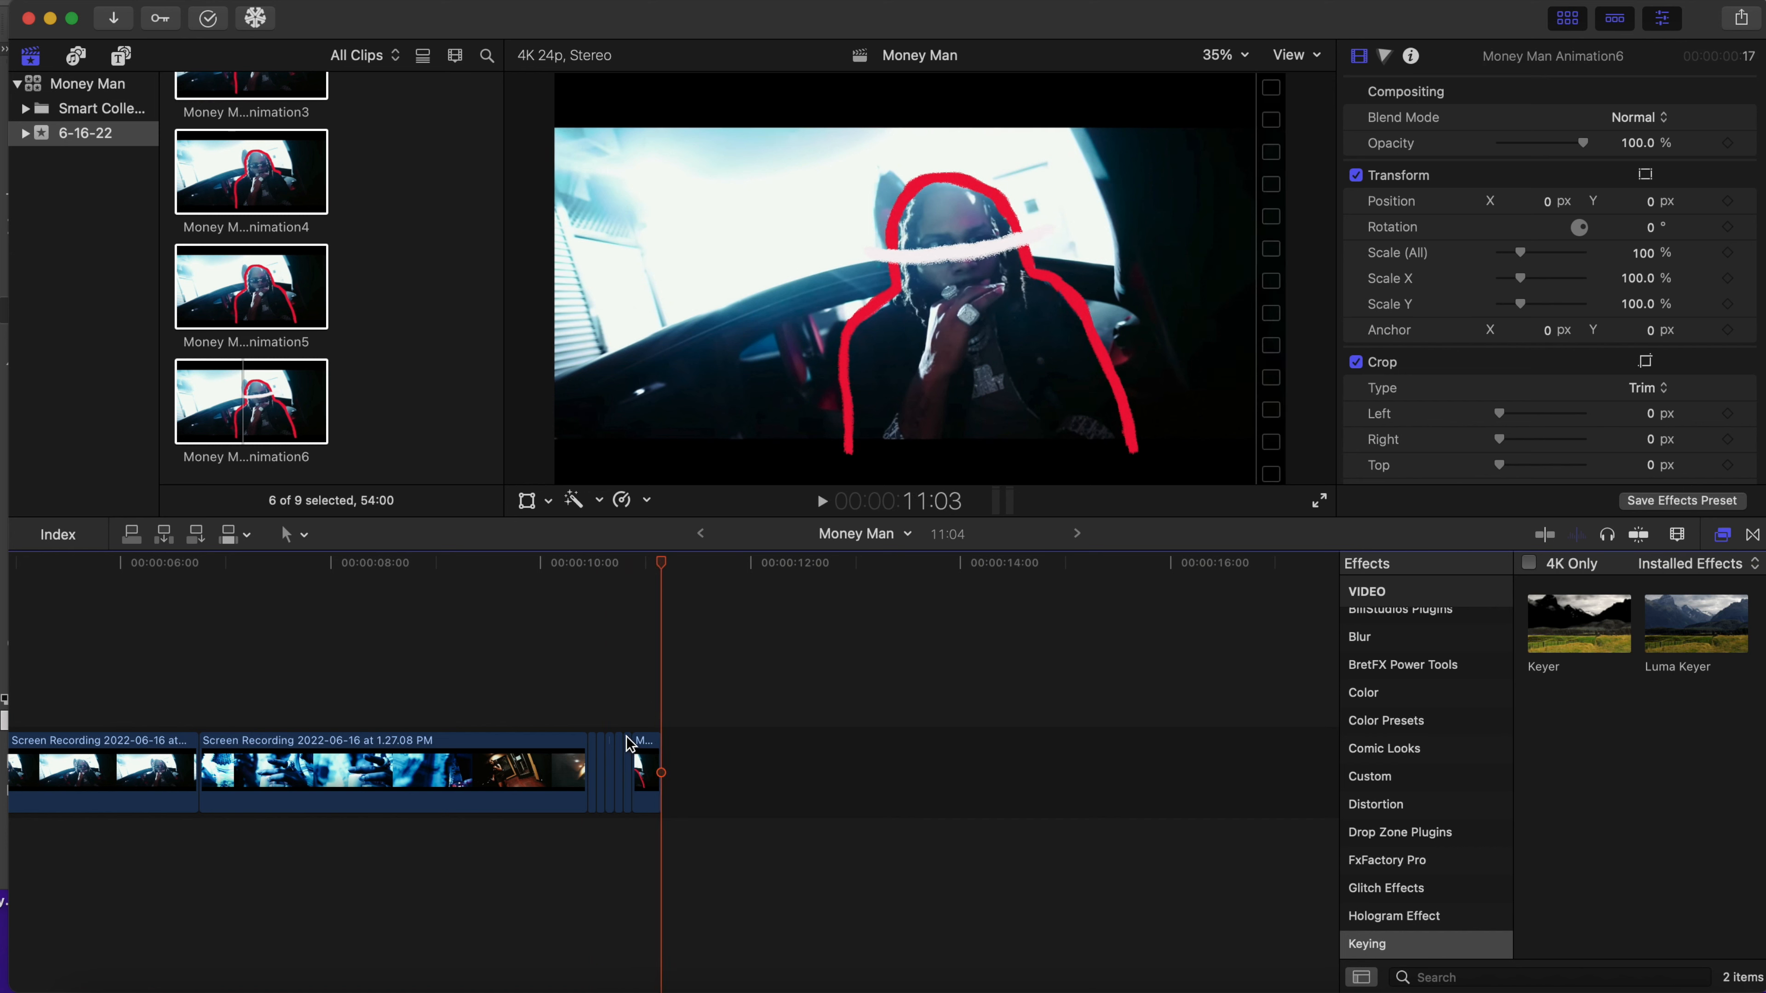
- Extend the Money Man Animation6 clip by 2 frames and combine all six animation clips into a compound clip named Money Man Clip
scroll(626, 748, up, 3)
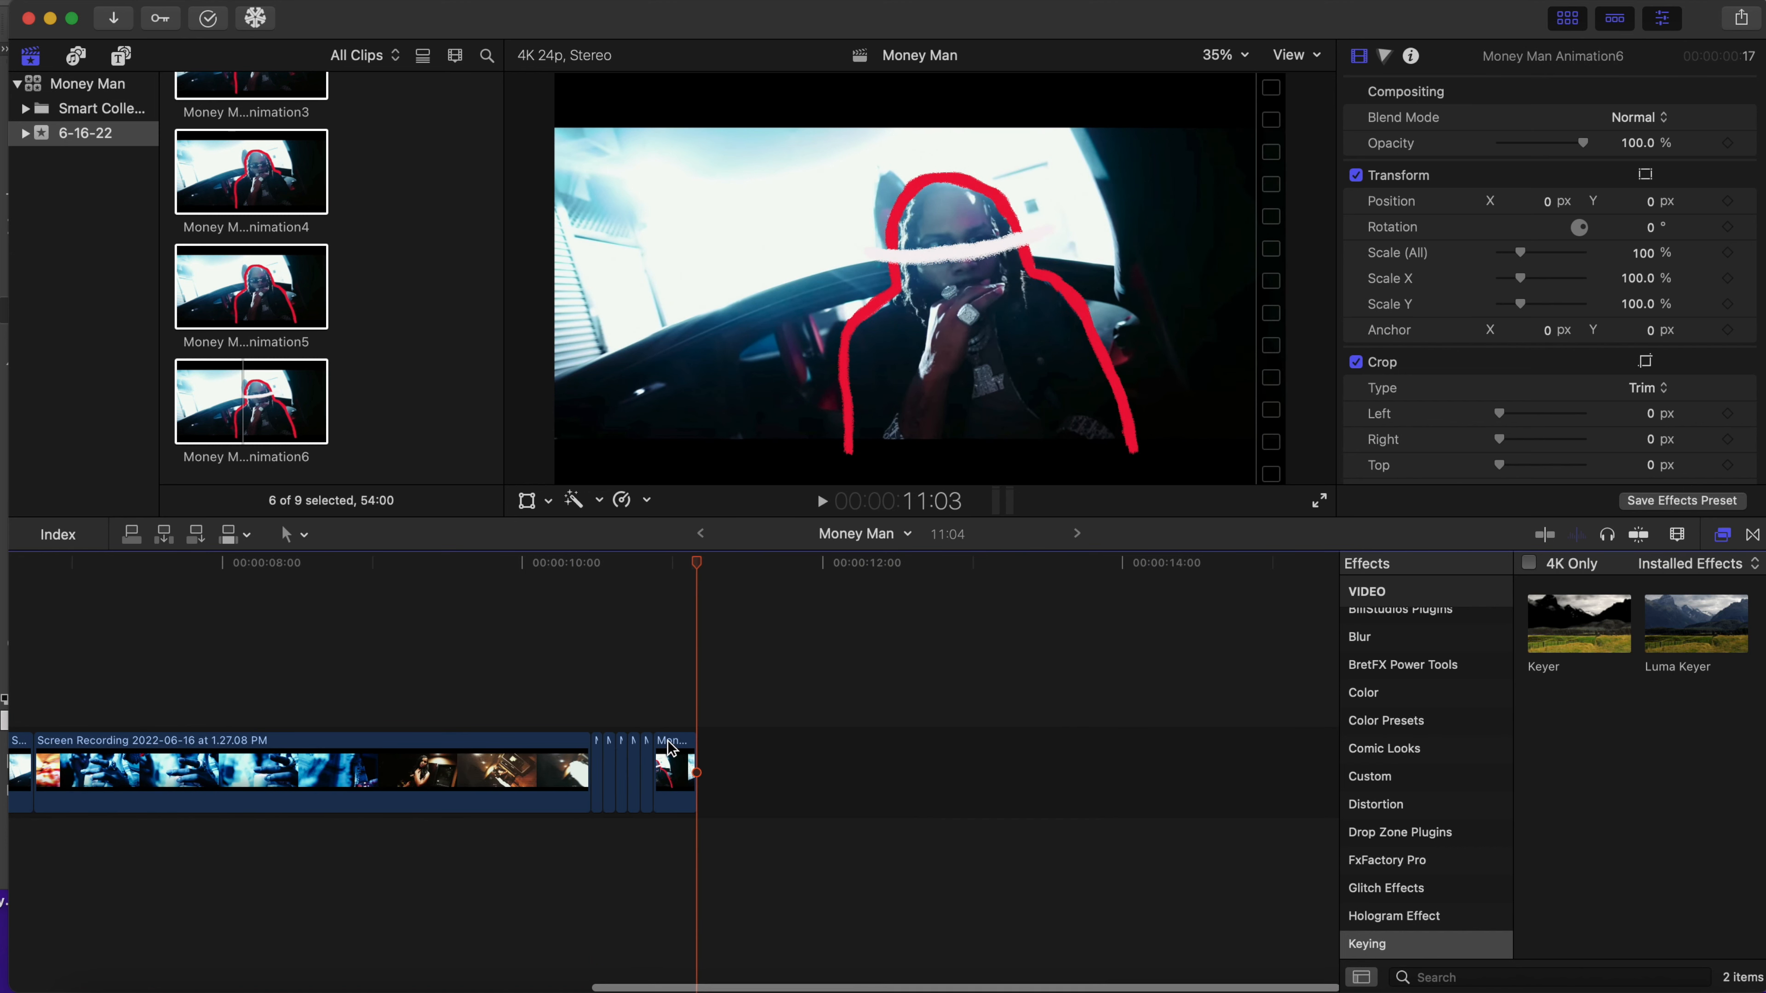
drag(695, 753, 704, 752)
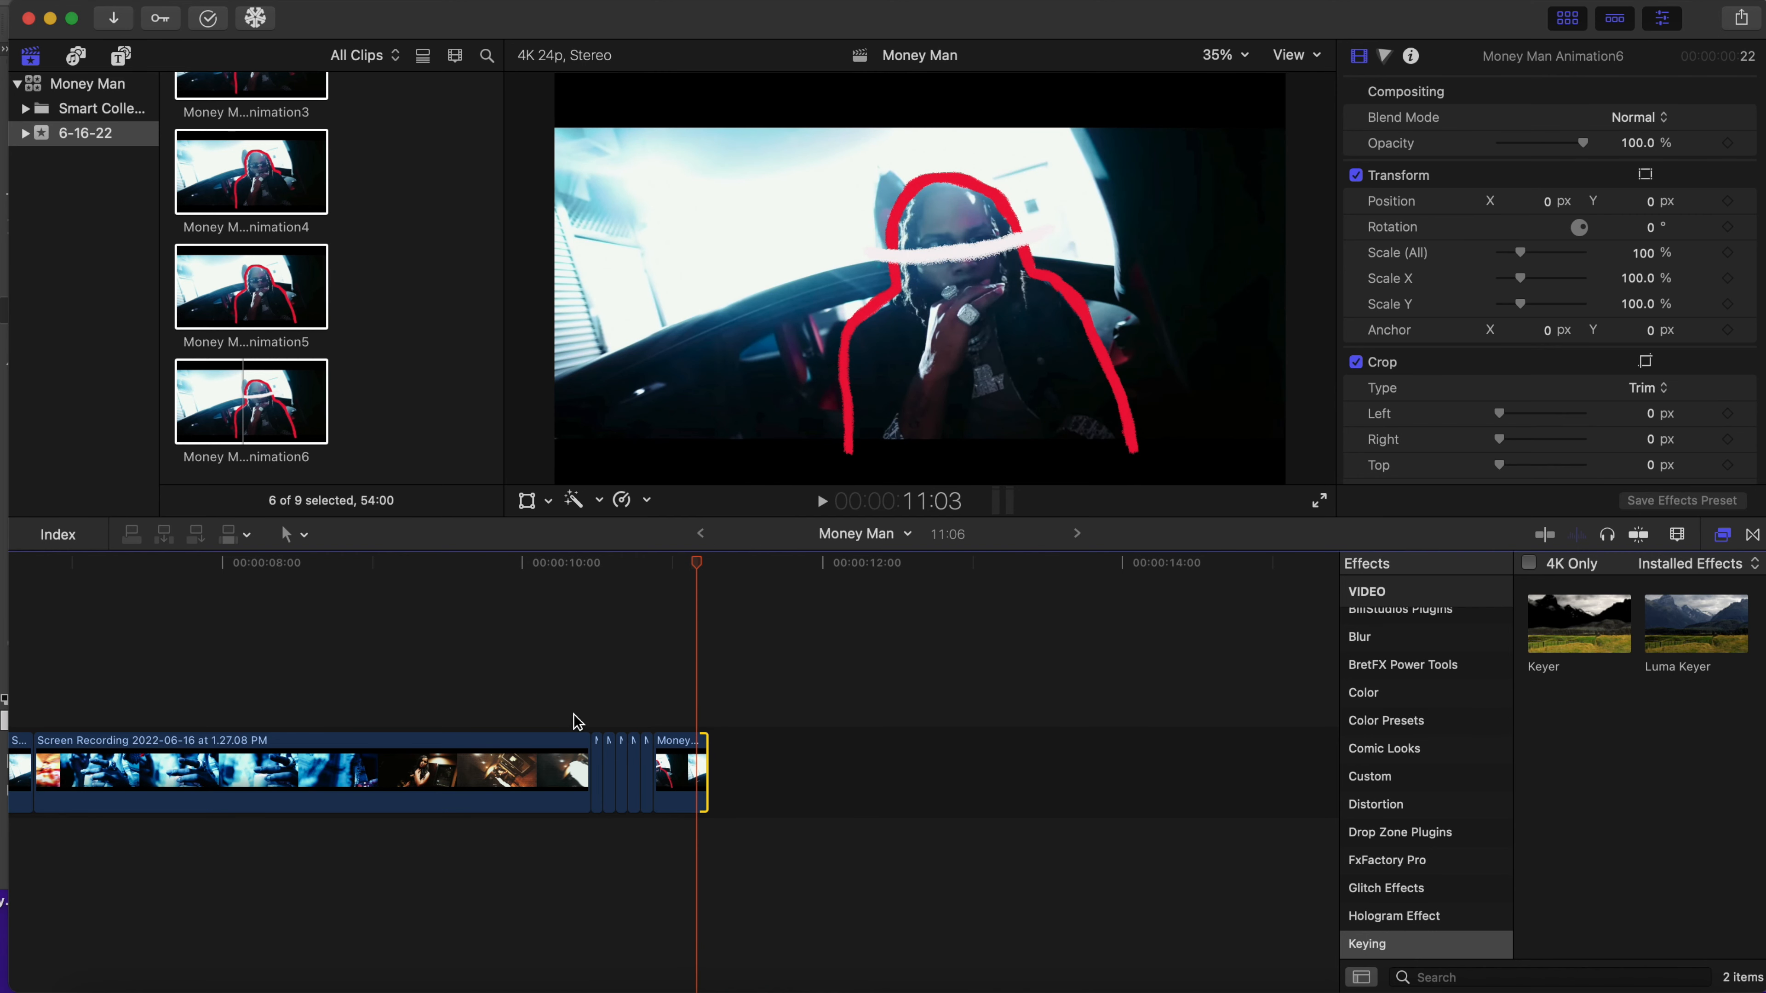
click(598, 722)
drag(597, 722, 686, 780)
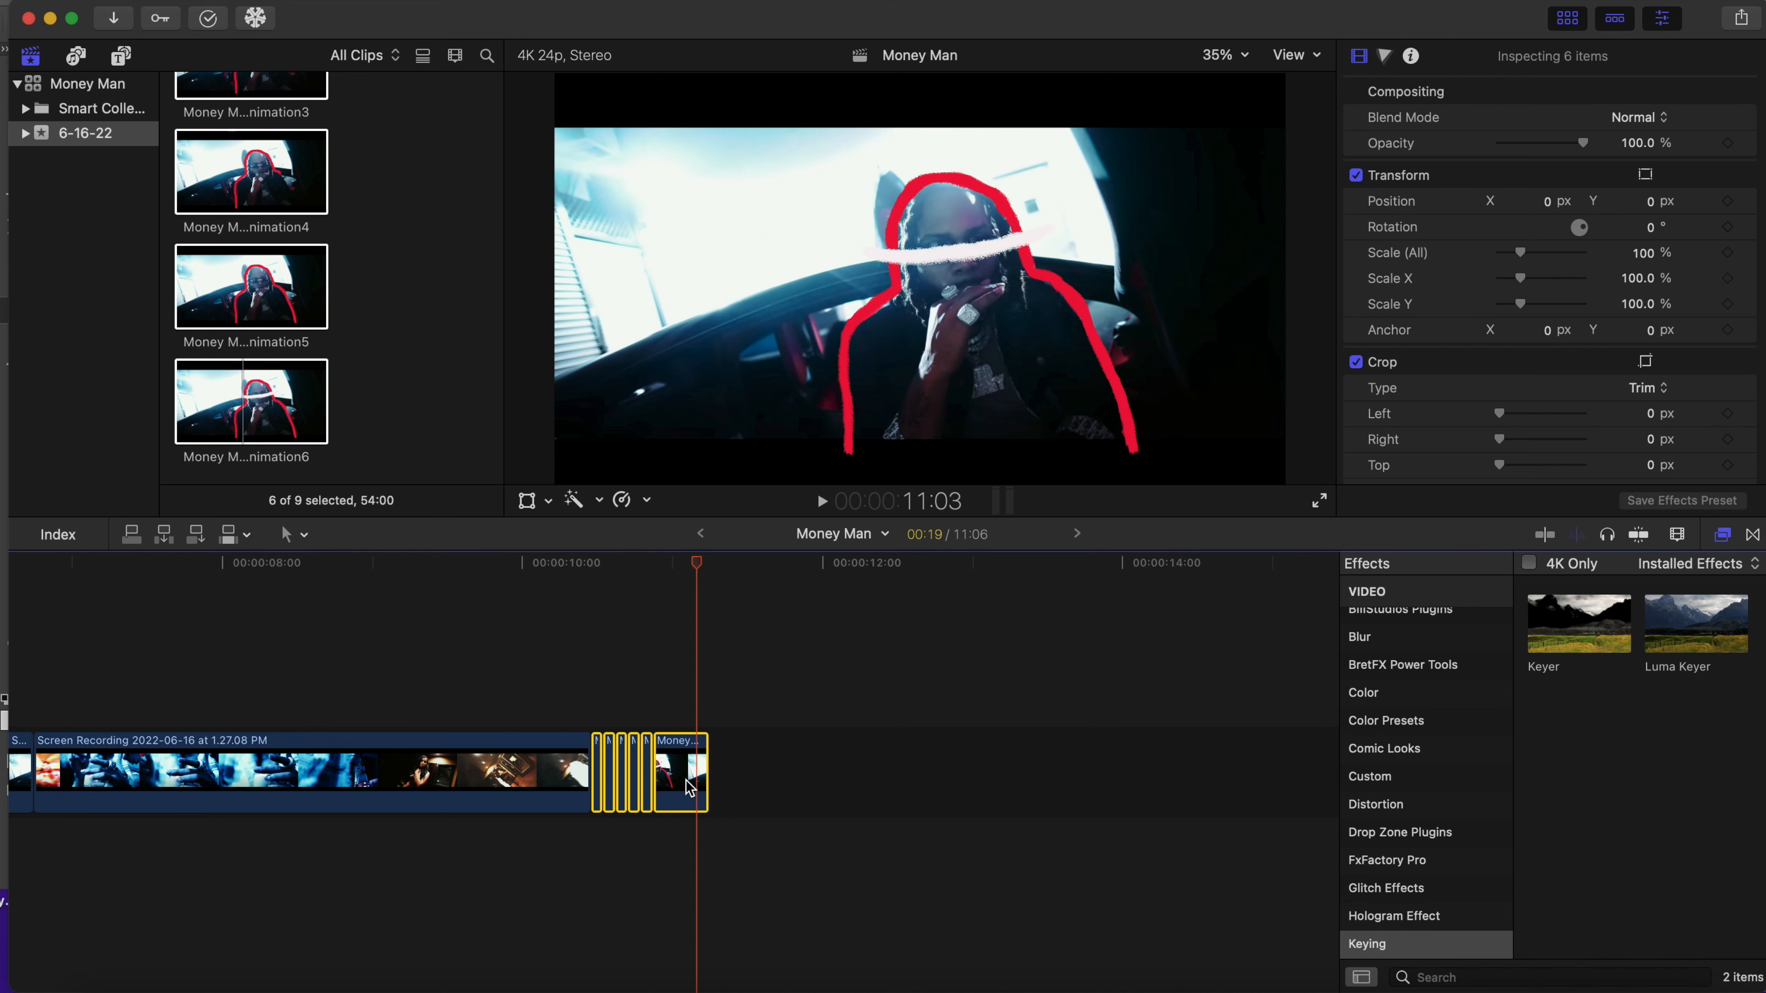
key(alt+g)
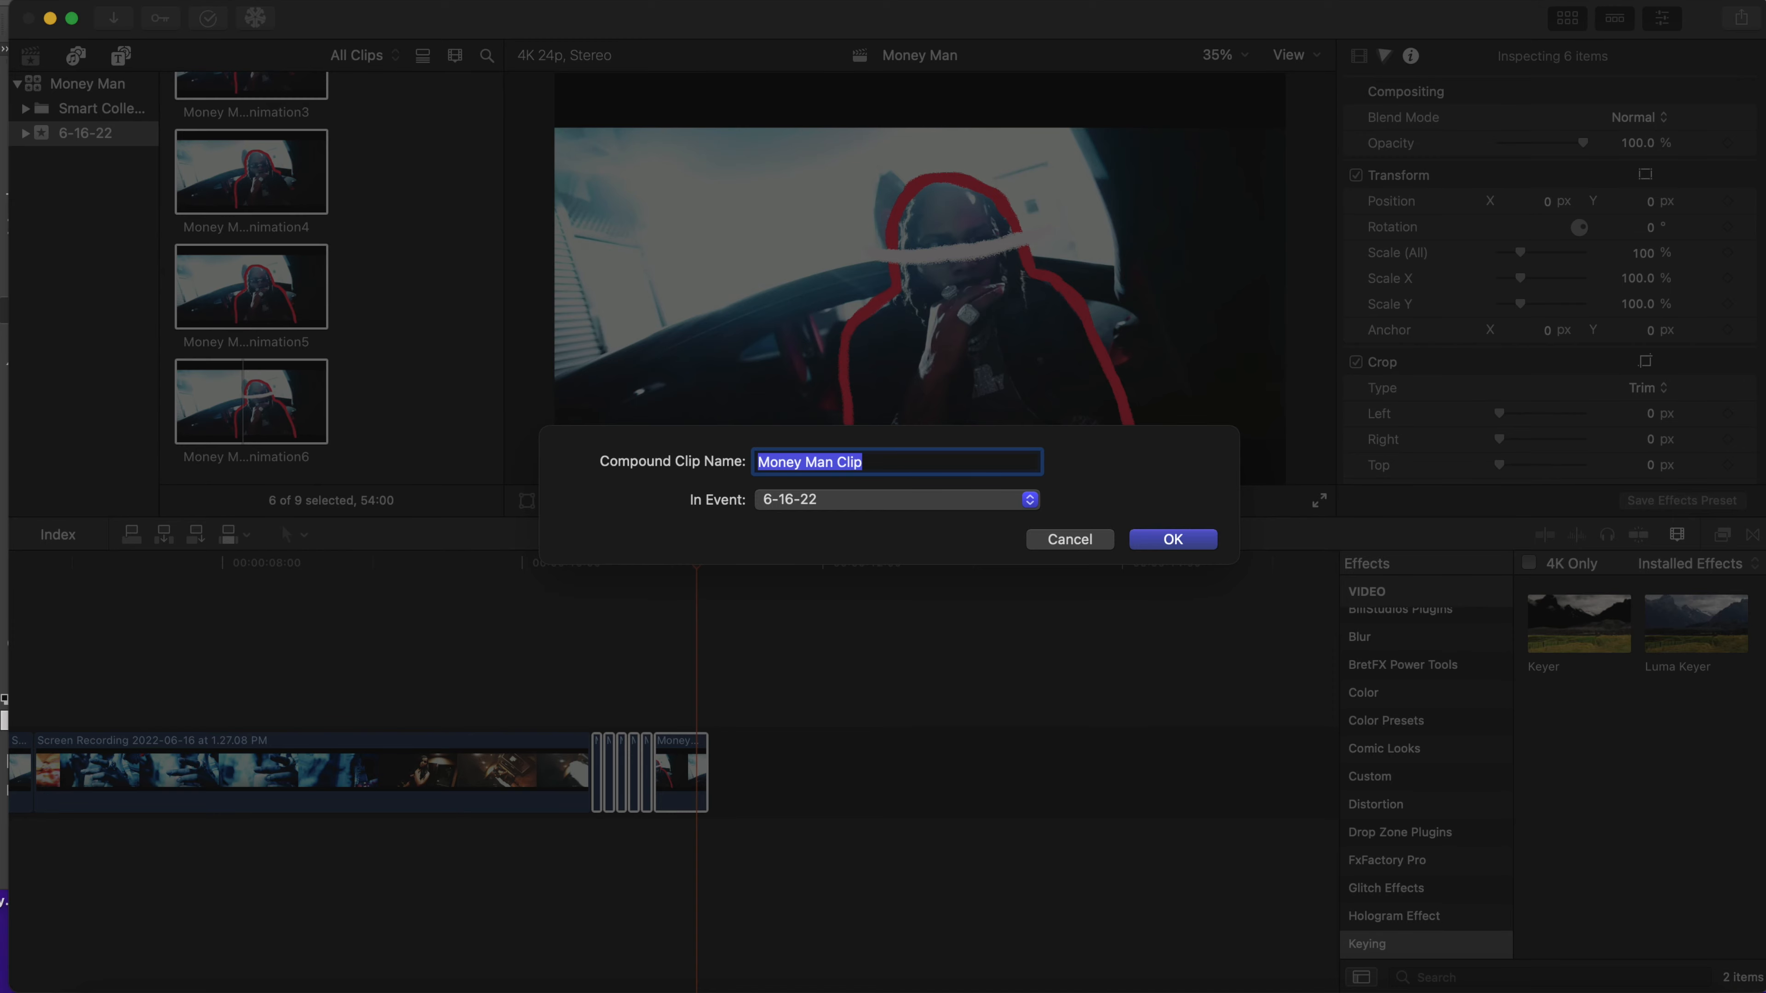
key(Return)
- Move the Money Man Clip compound from the timeline's end to a connected position above the end of the freeze frame
key(shift+z)
scroll(667, 779, left, 2)
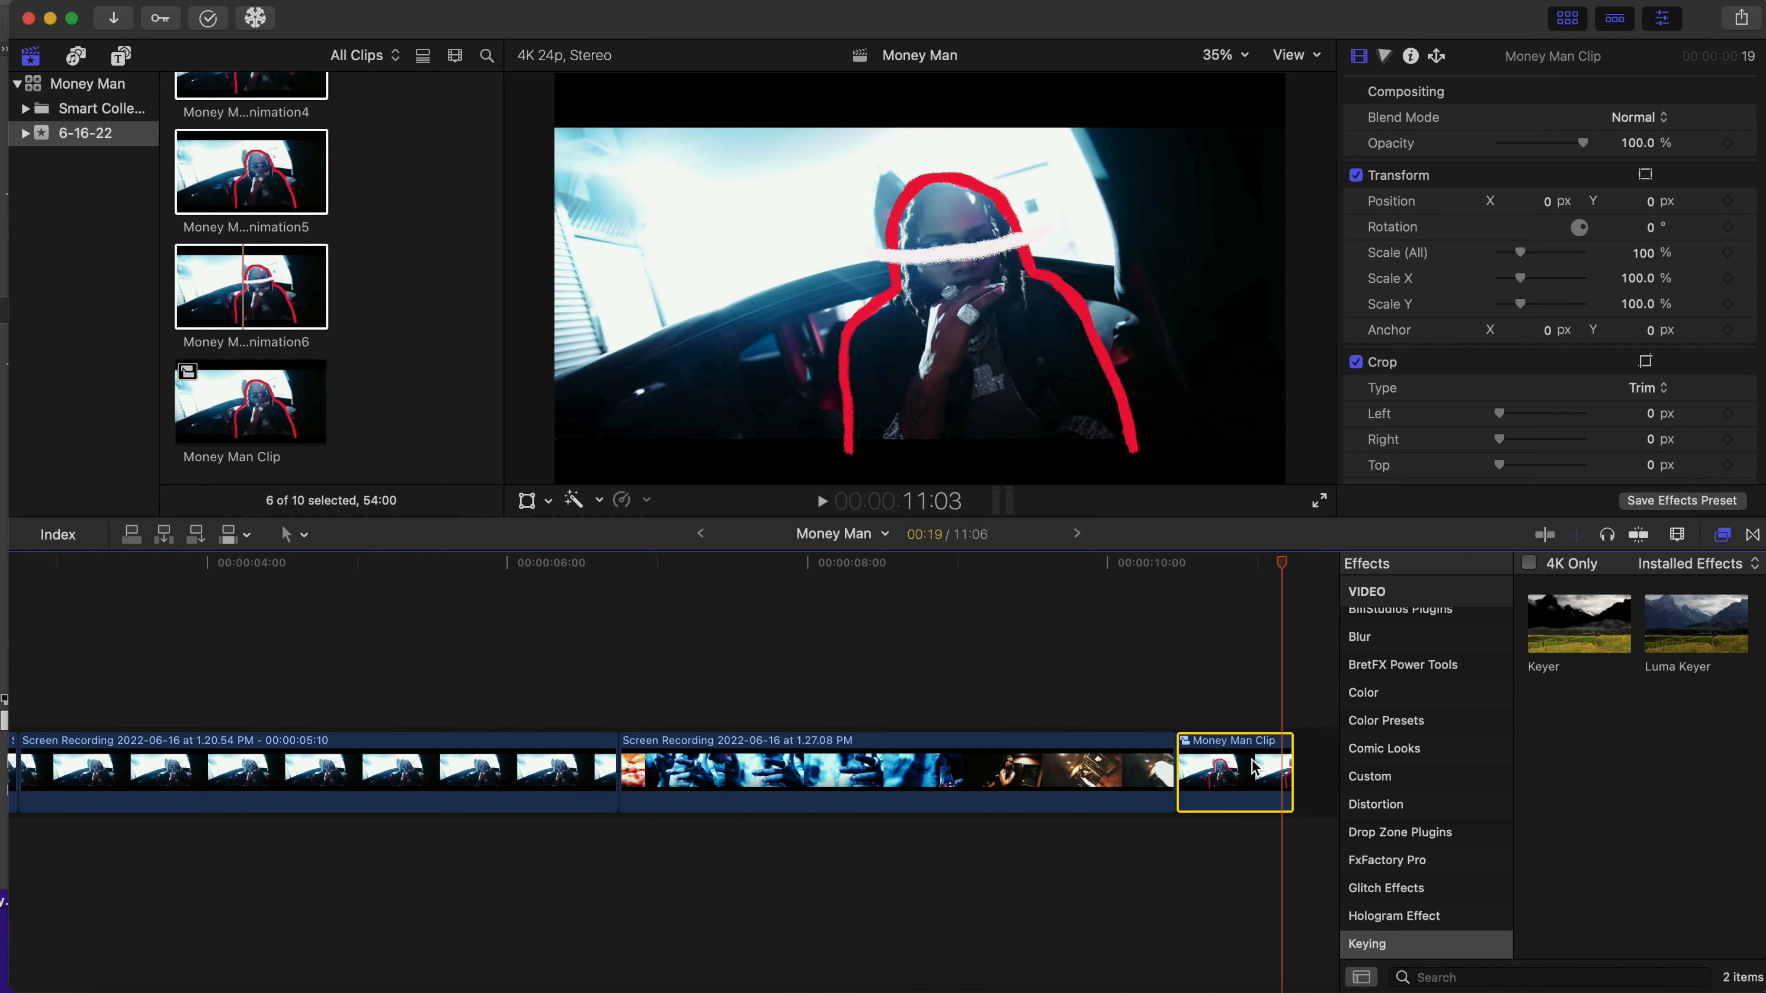
drag(1251, 765, 577, 615)
scroll(573, 613, left, 5)
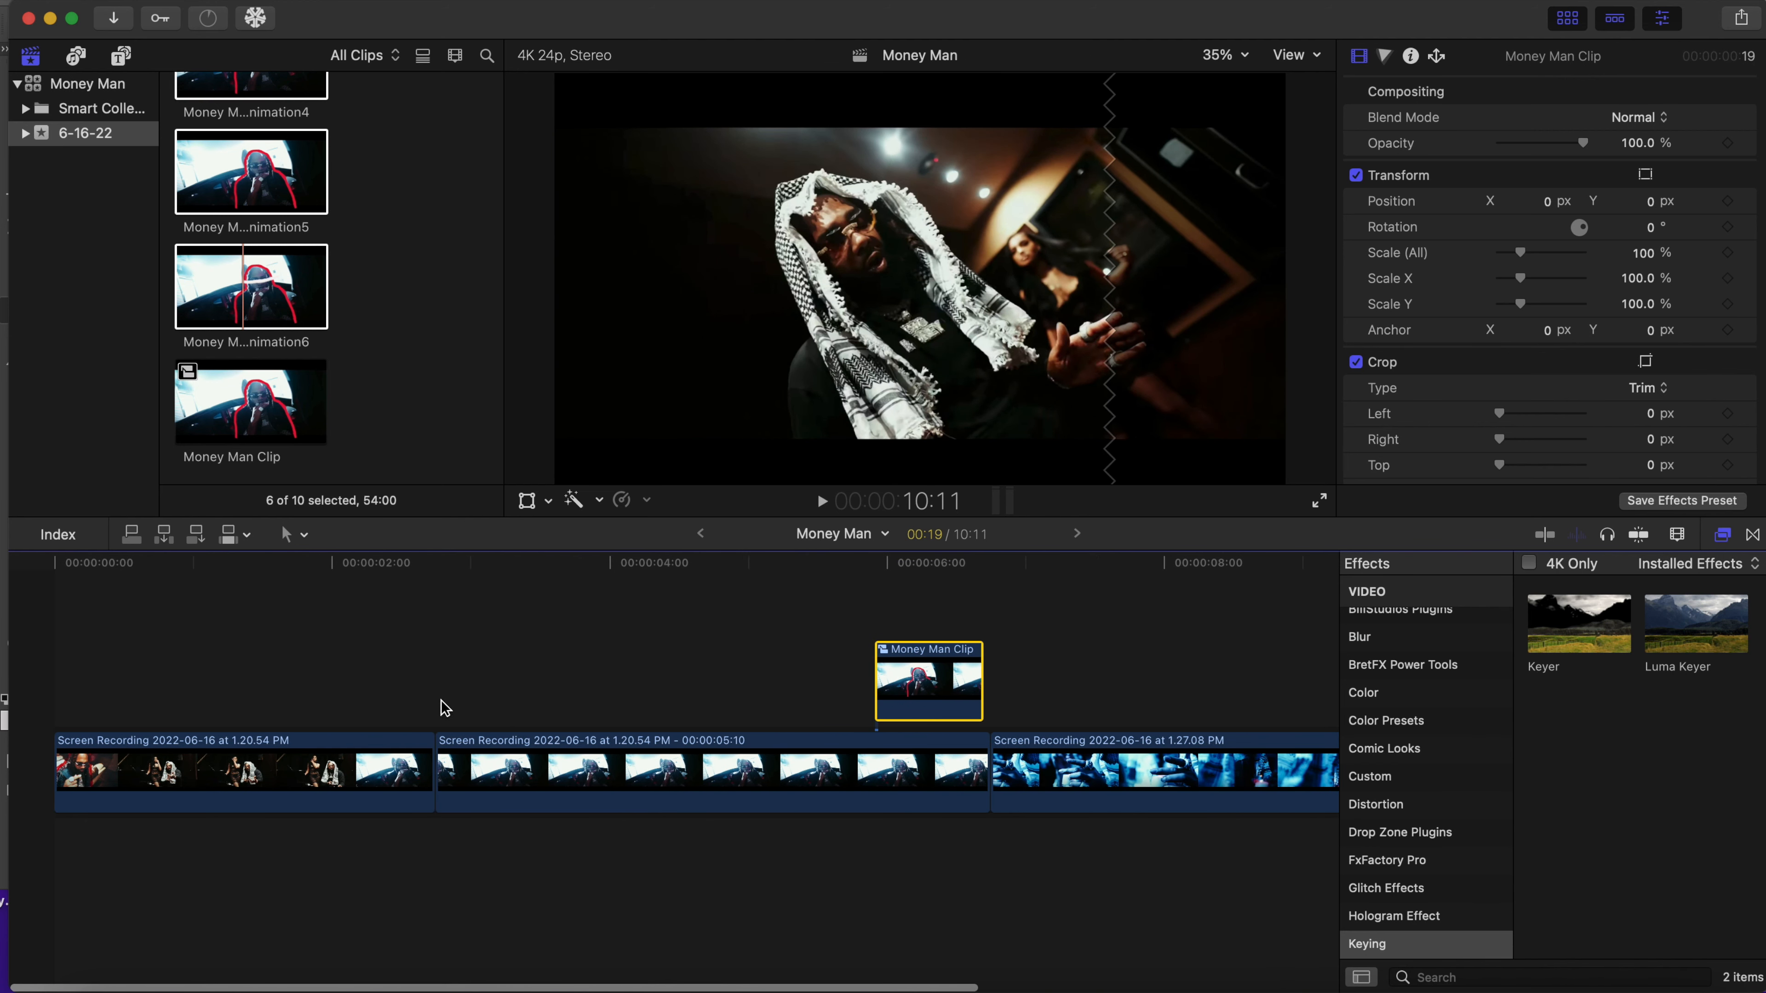
- Play through the start of the freeze frame and insert the Money Man Clip compound between the first clip and the freeze frame
click(404, 693)
key(space)
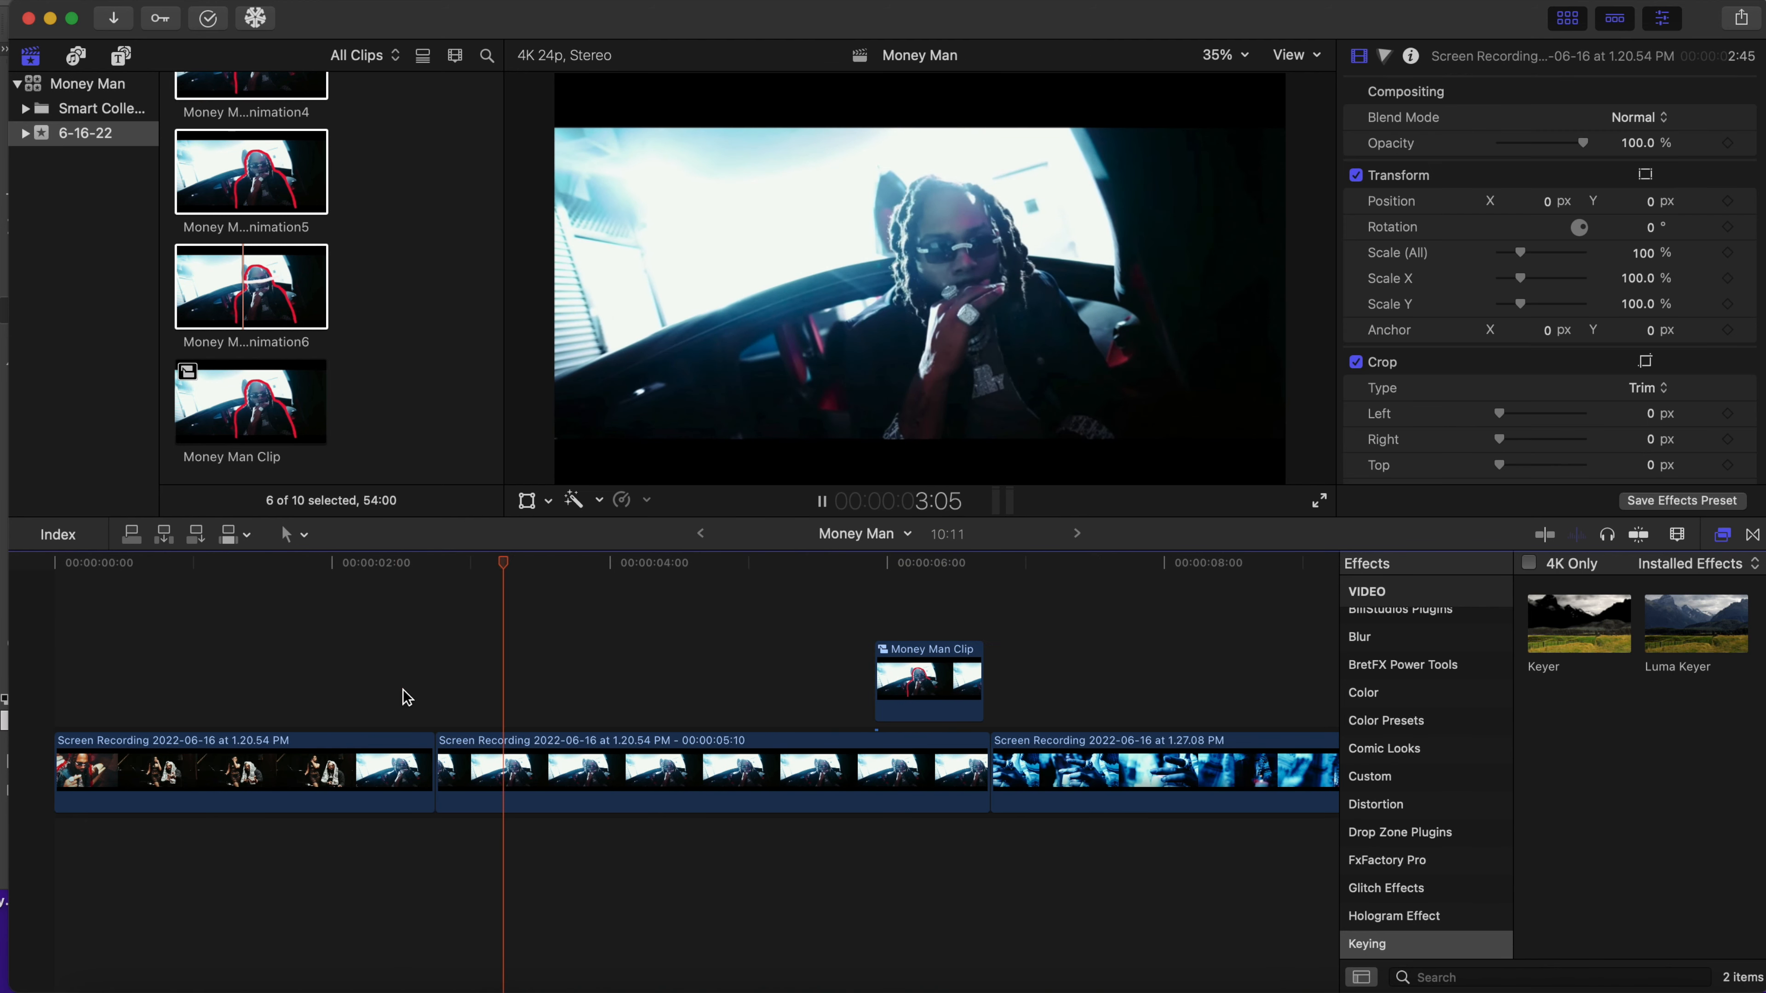
key(space)
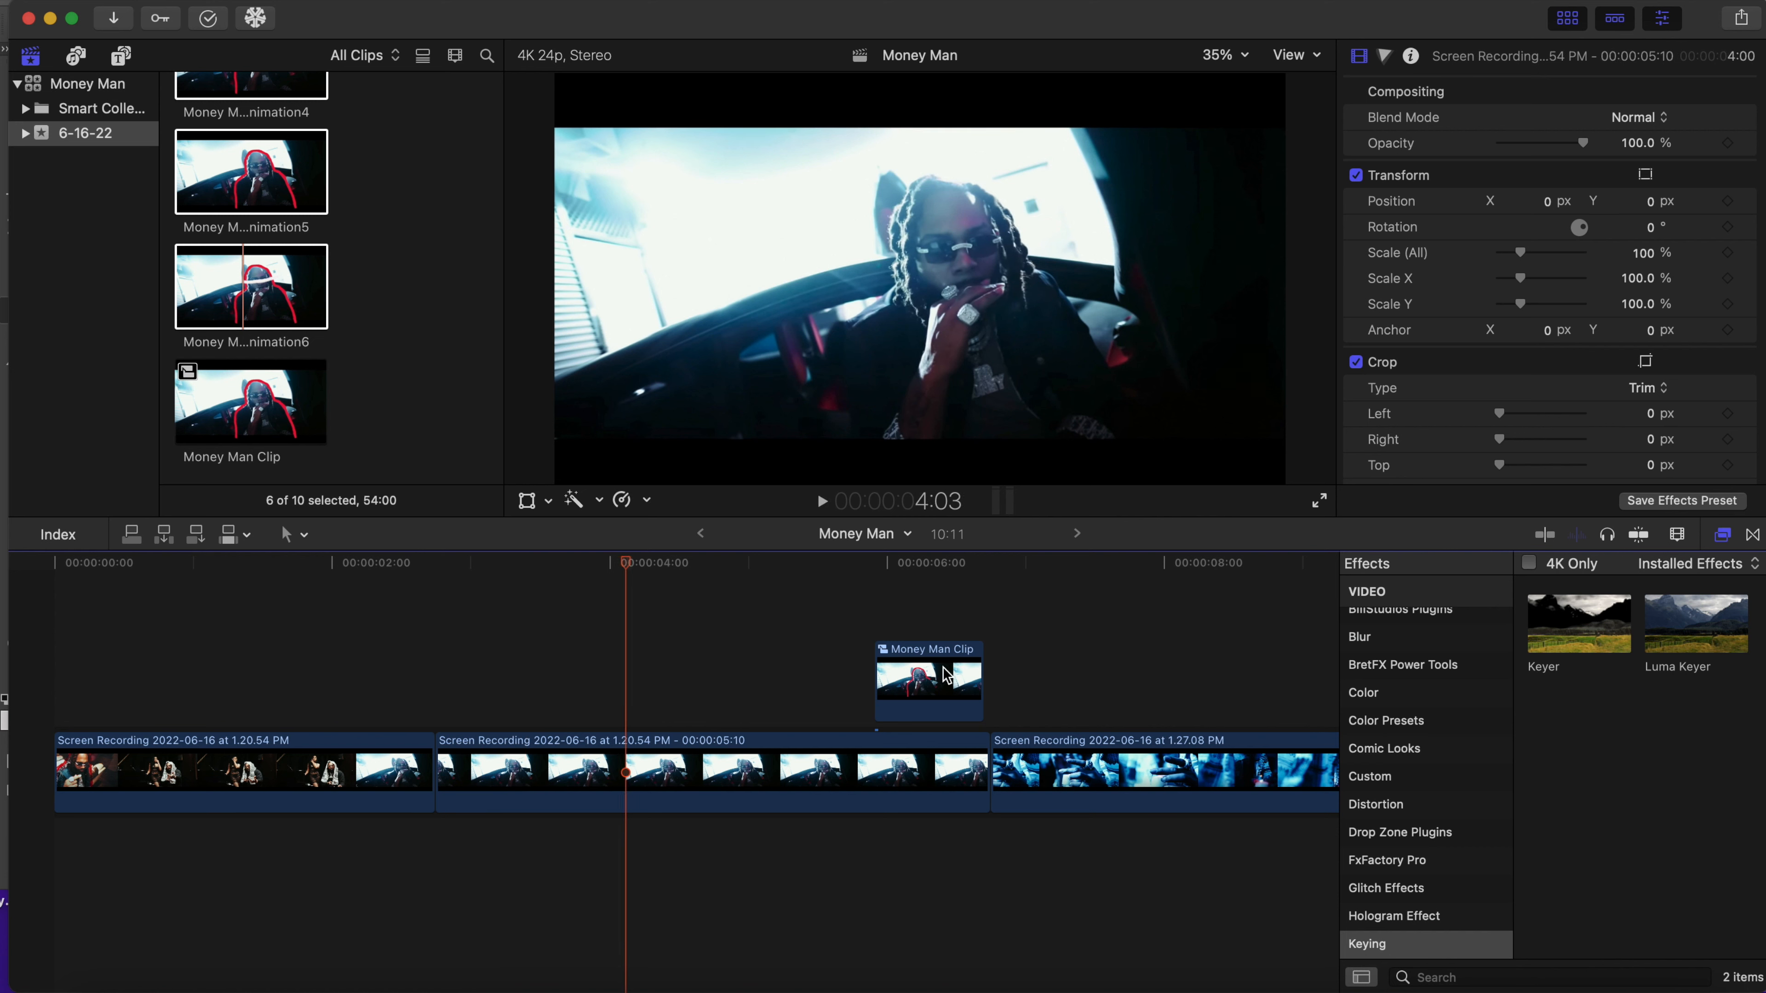
click(946, 673)
drag(946, 673, 560, 768)
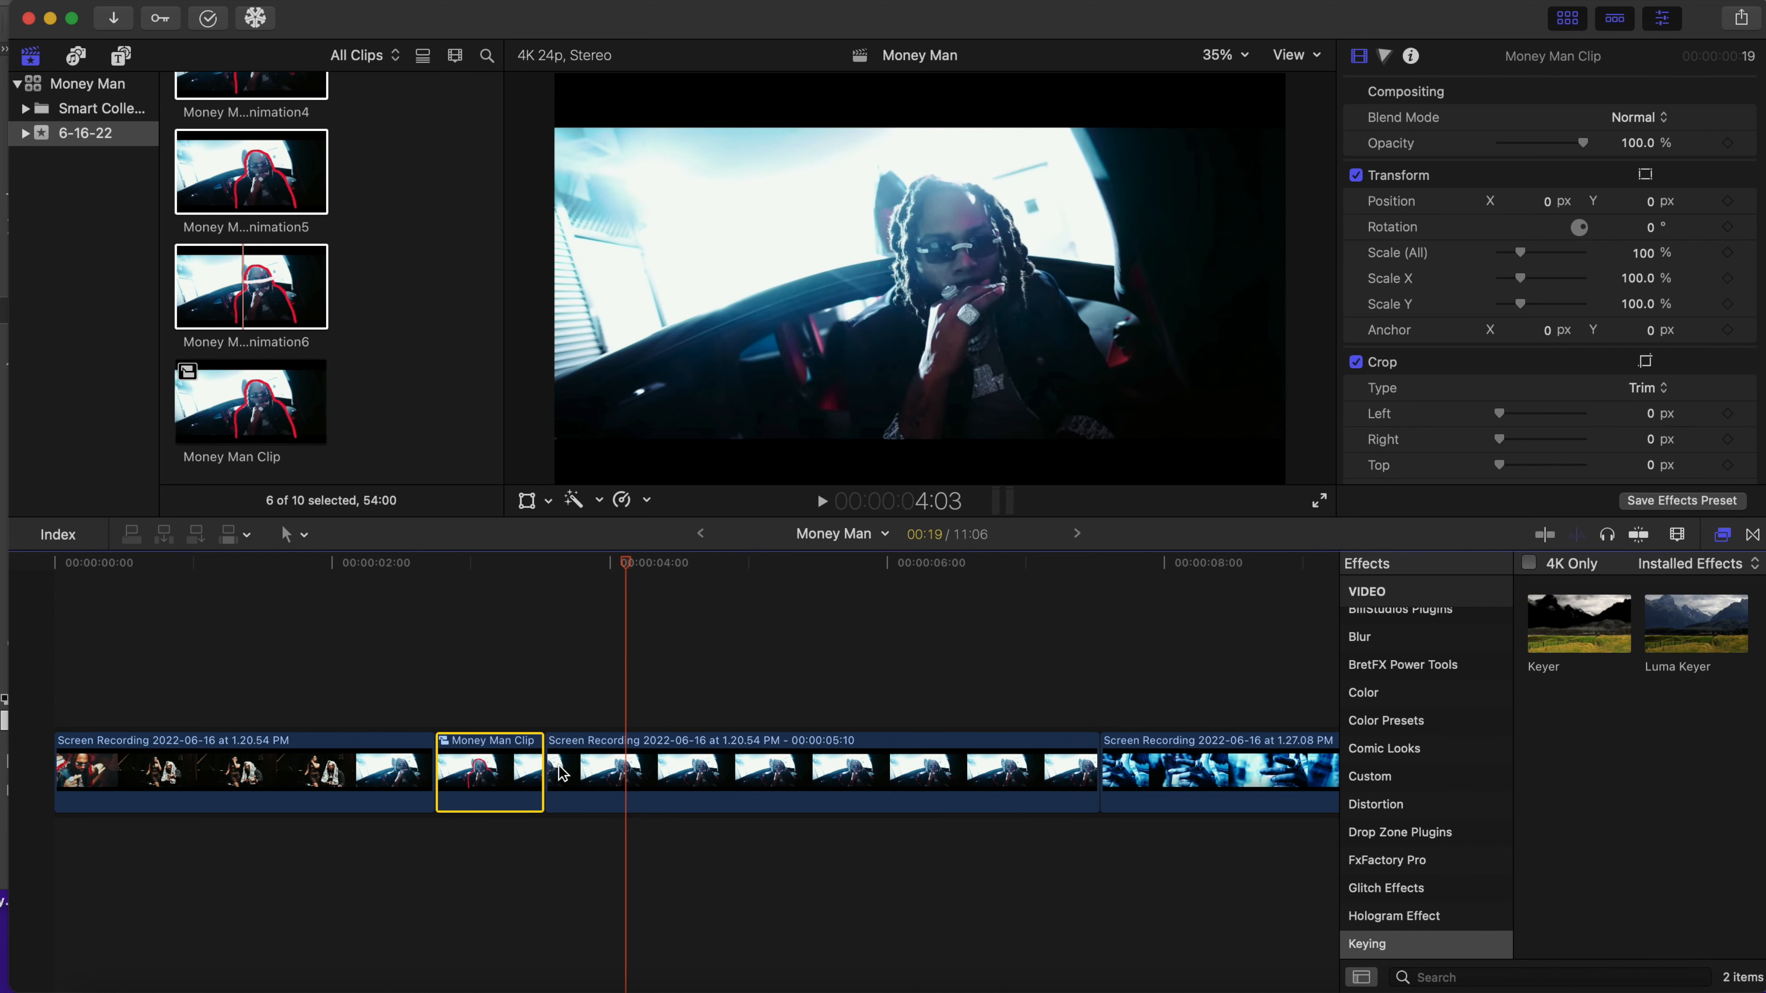
- Delete the freeze frame following the Money Man Clip and play the edit from its beginning and from the clip's start
click(686, 766)
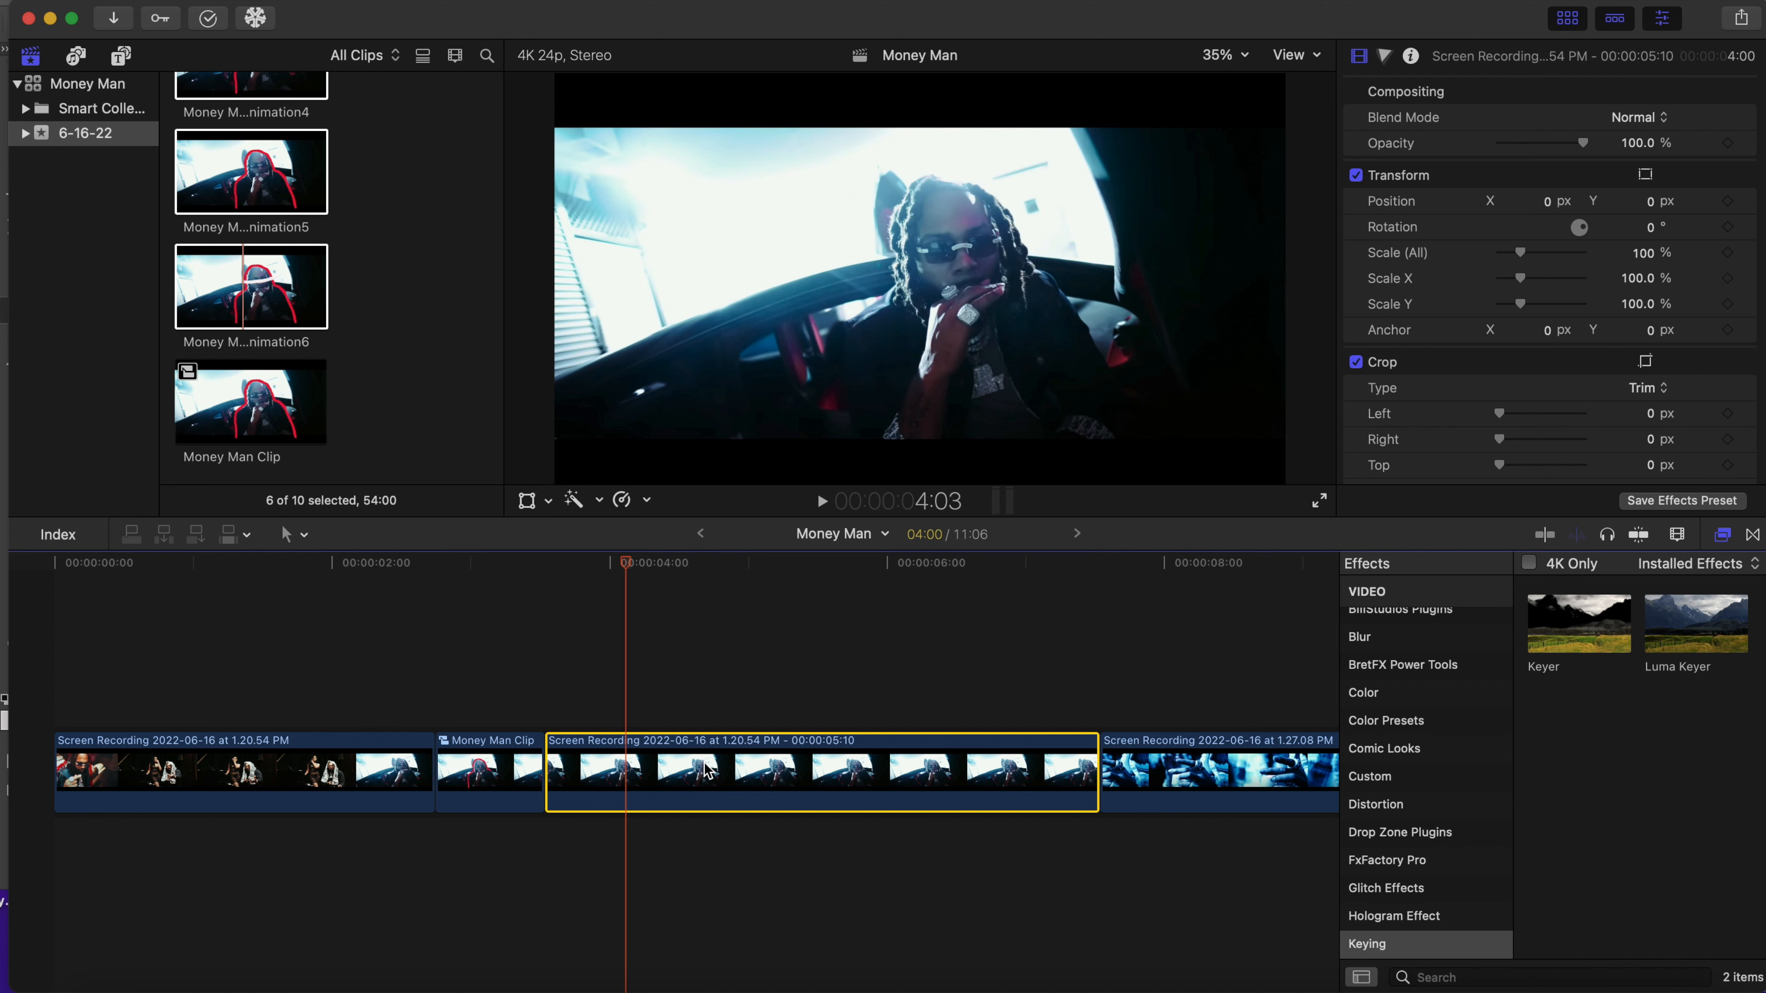
key(Delete)
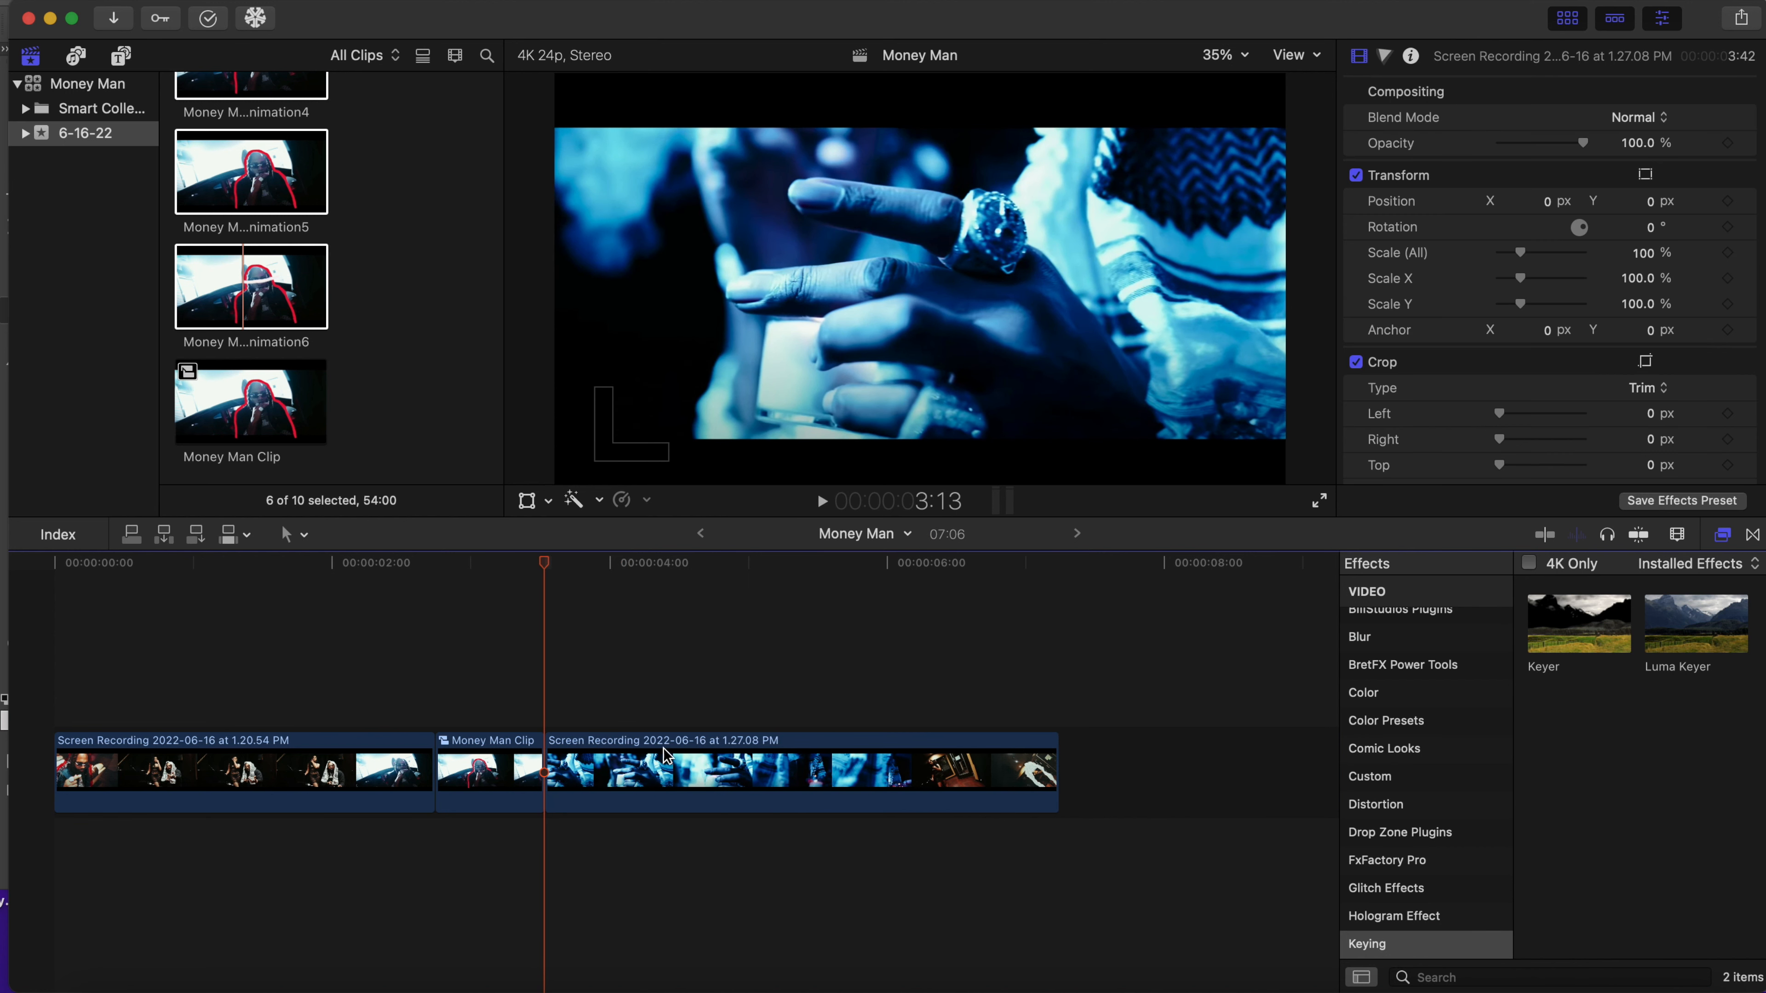
click(49, 684)
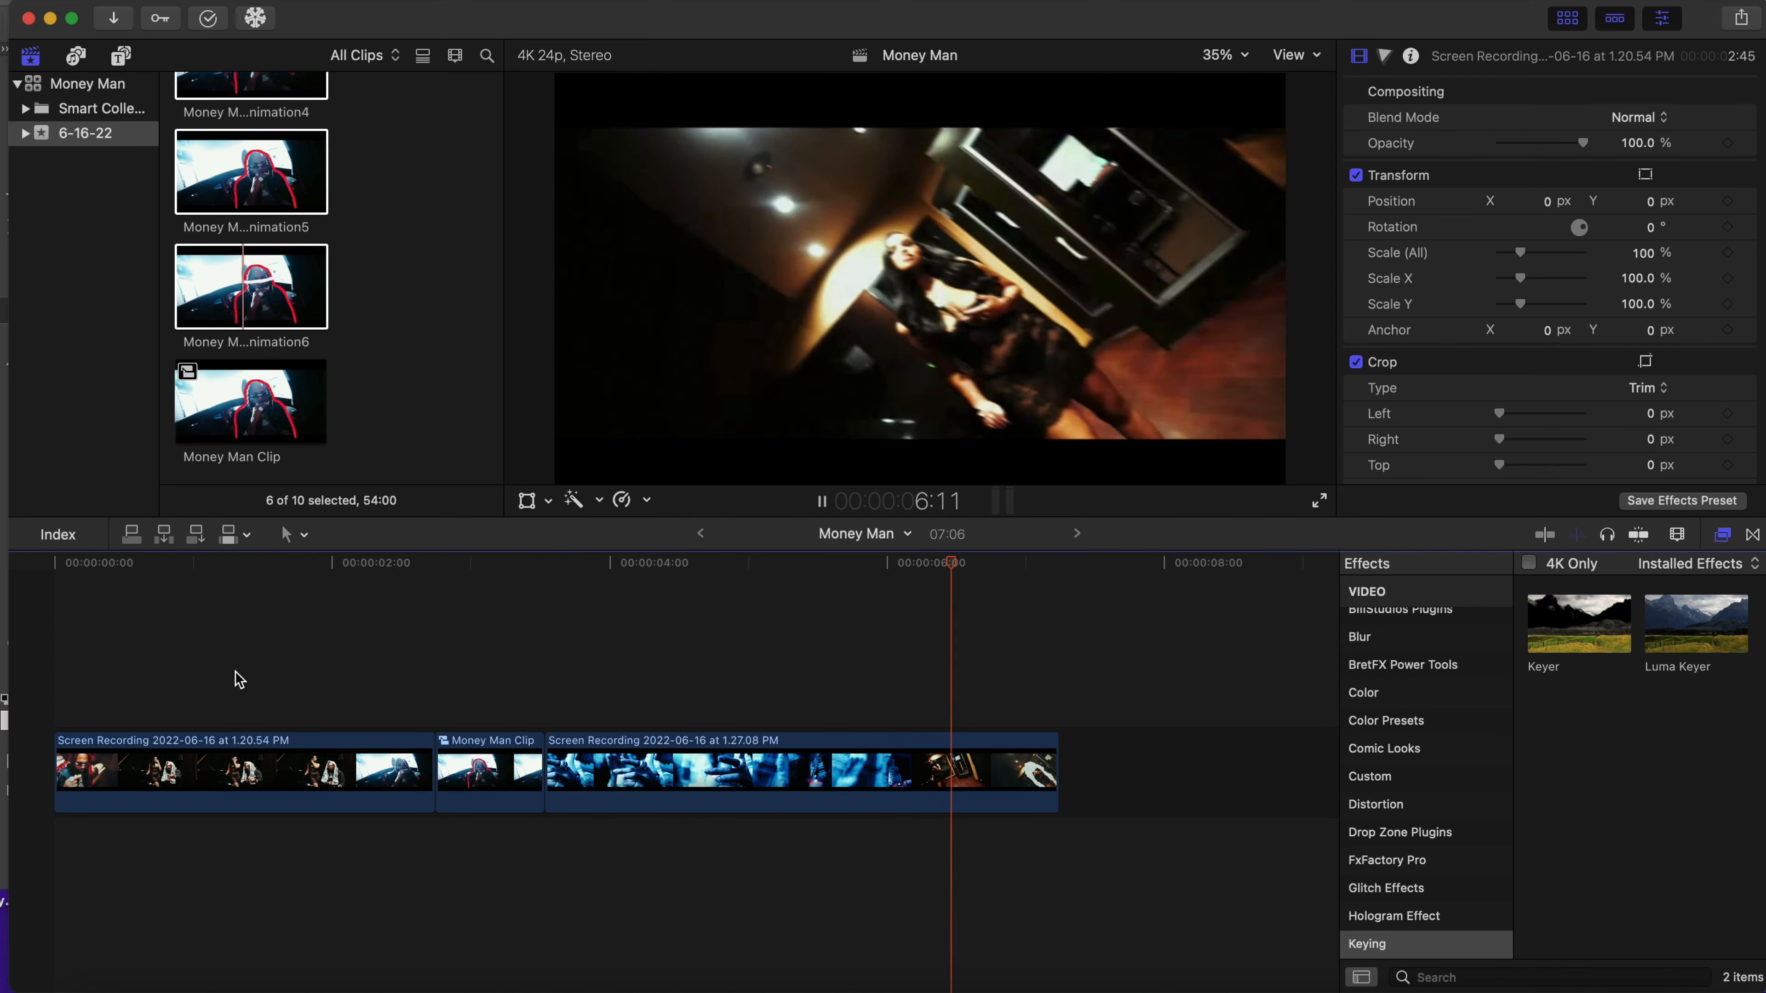
click(440, 705)
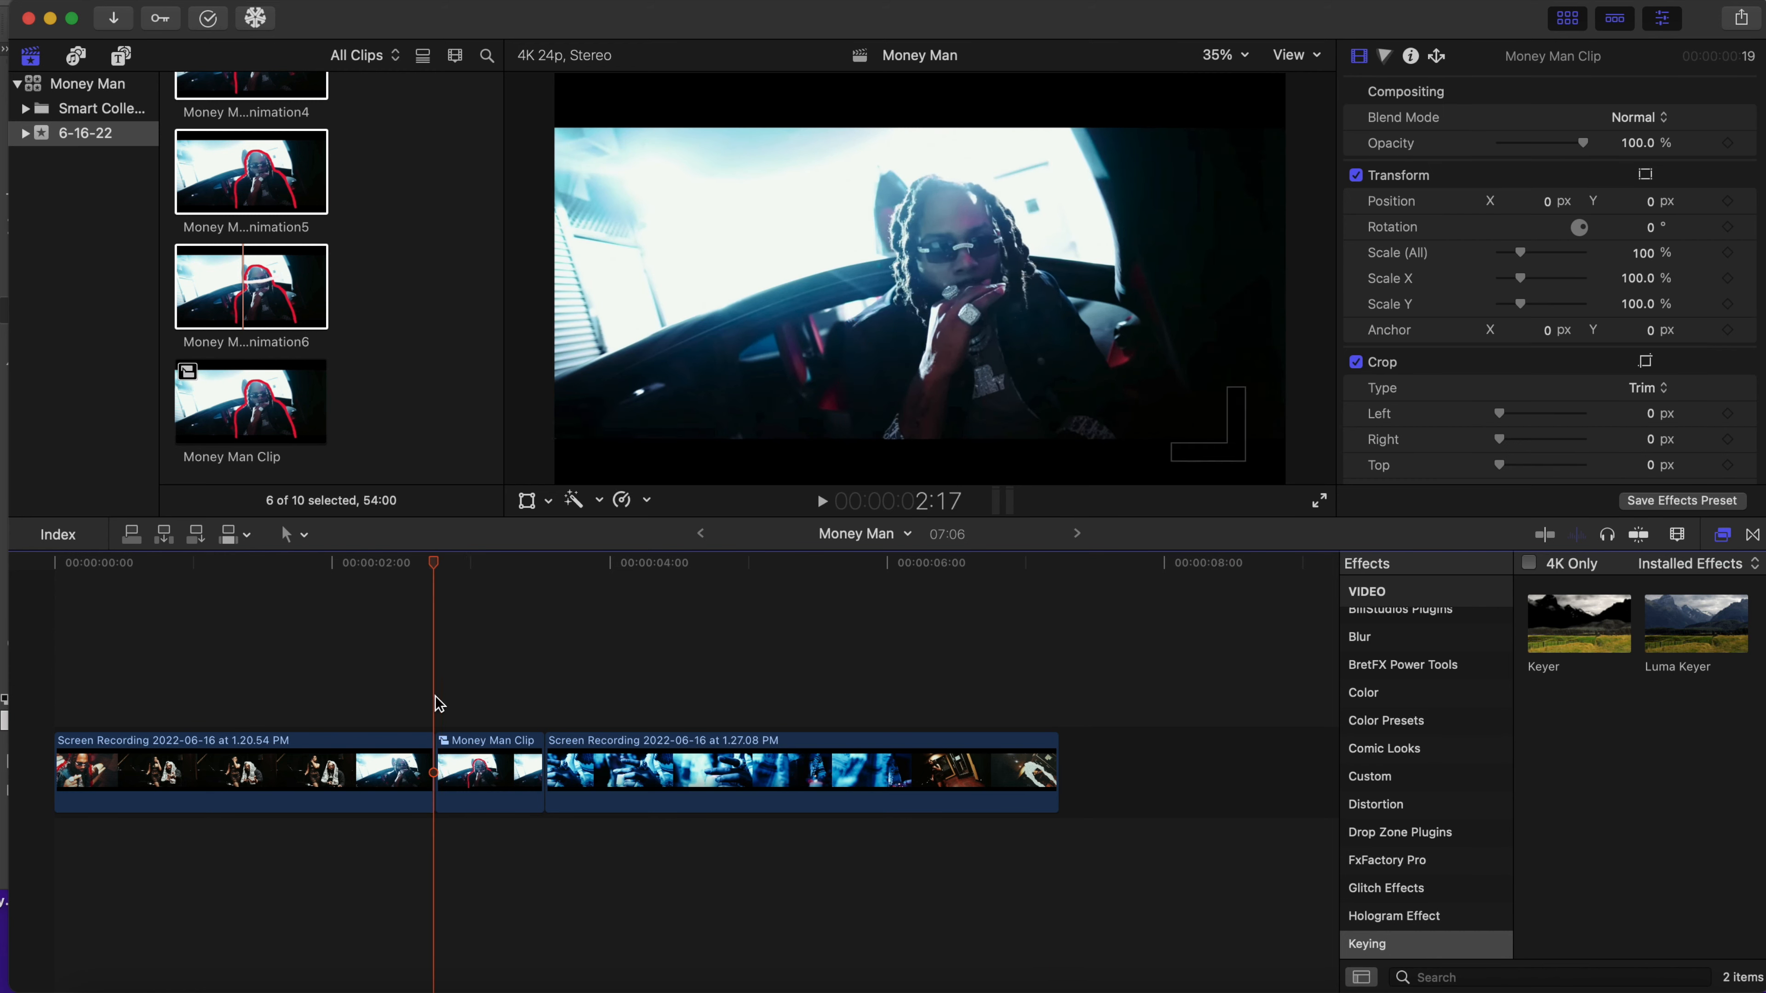
key(space)
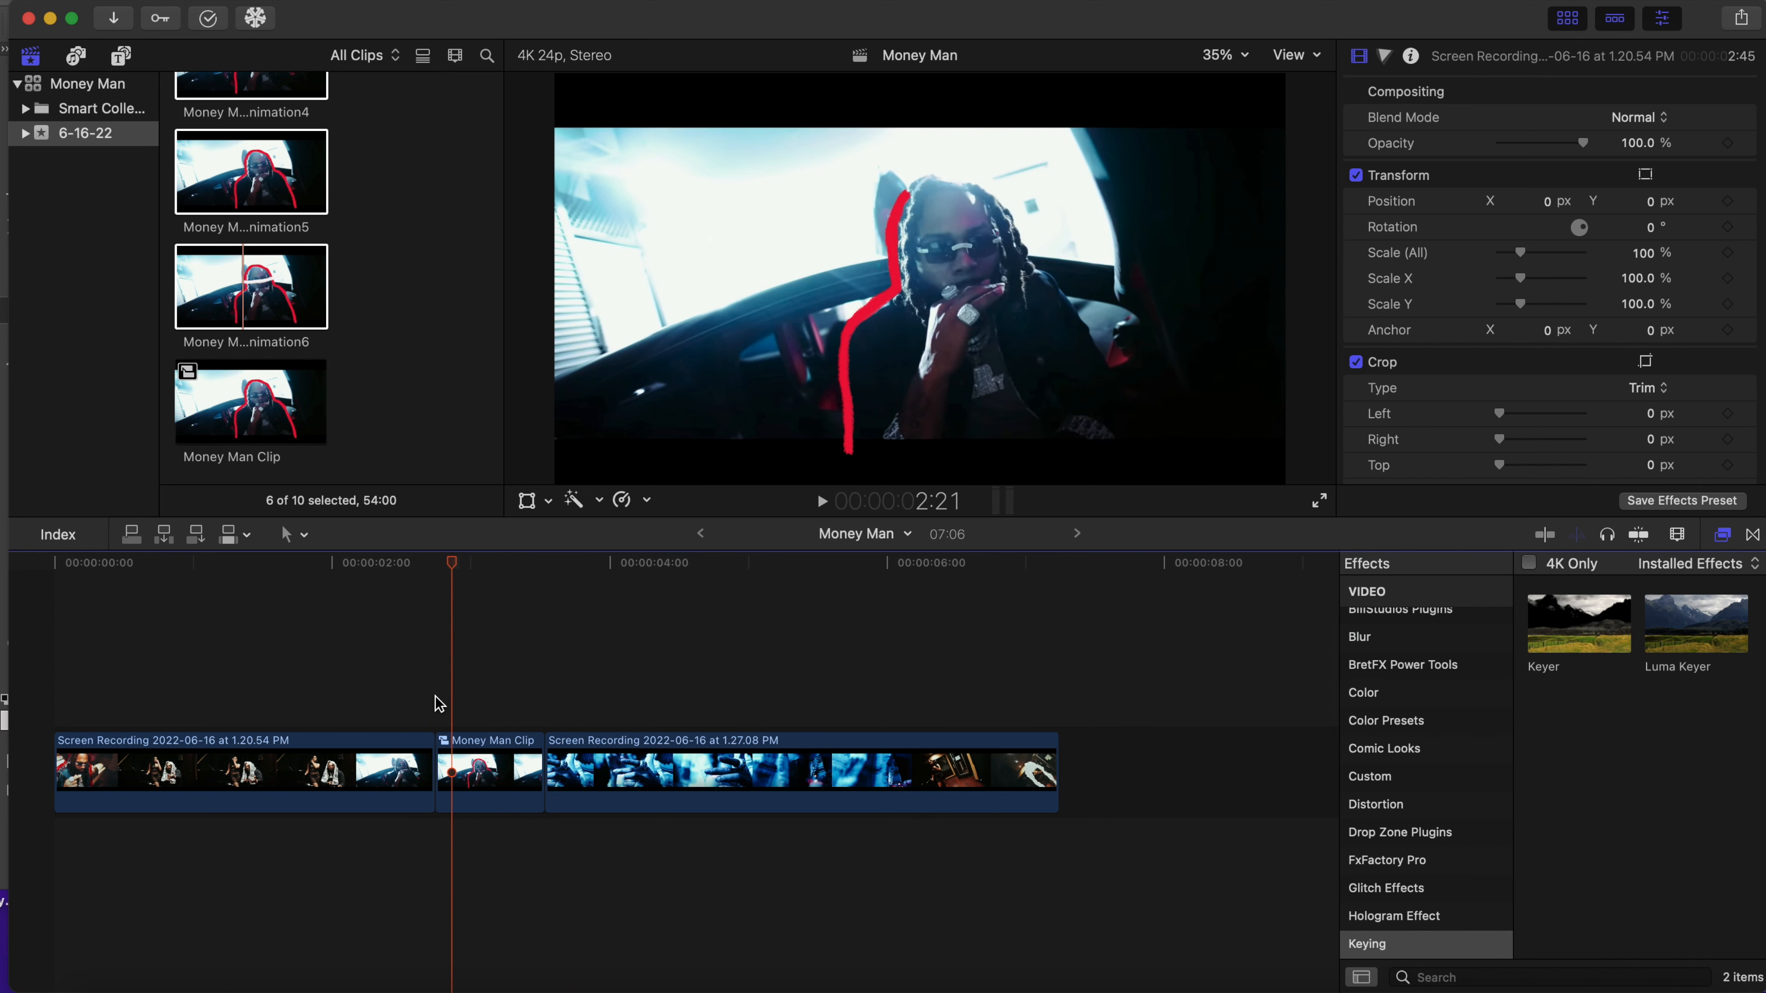
click(436, 698)
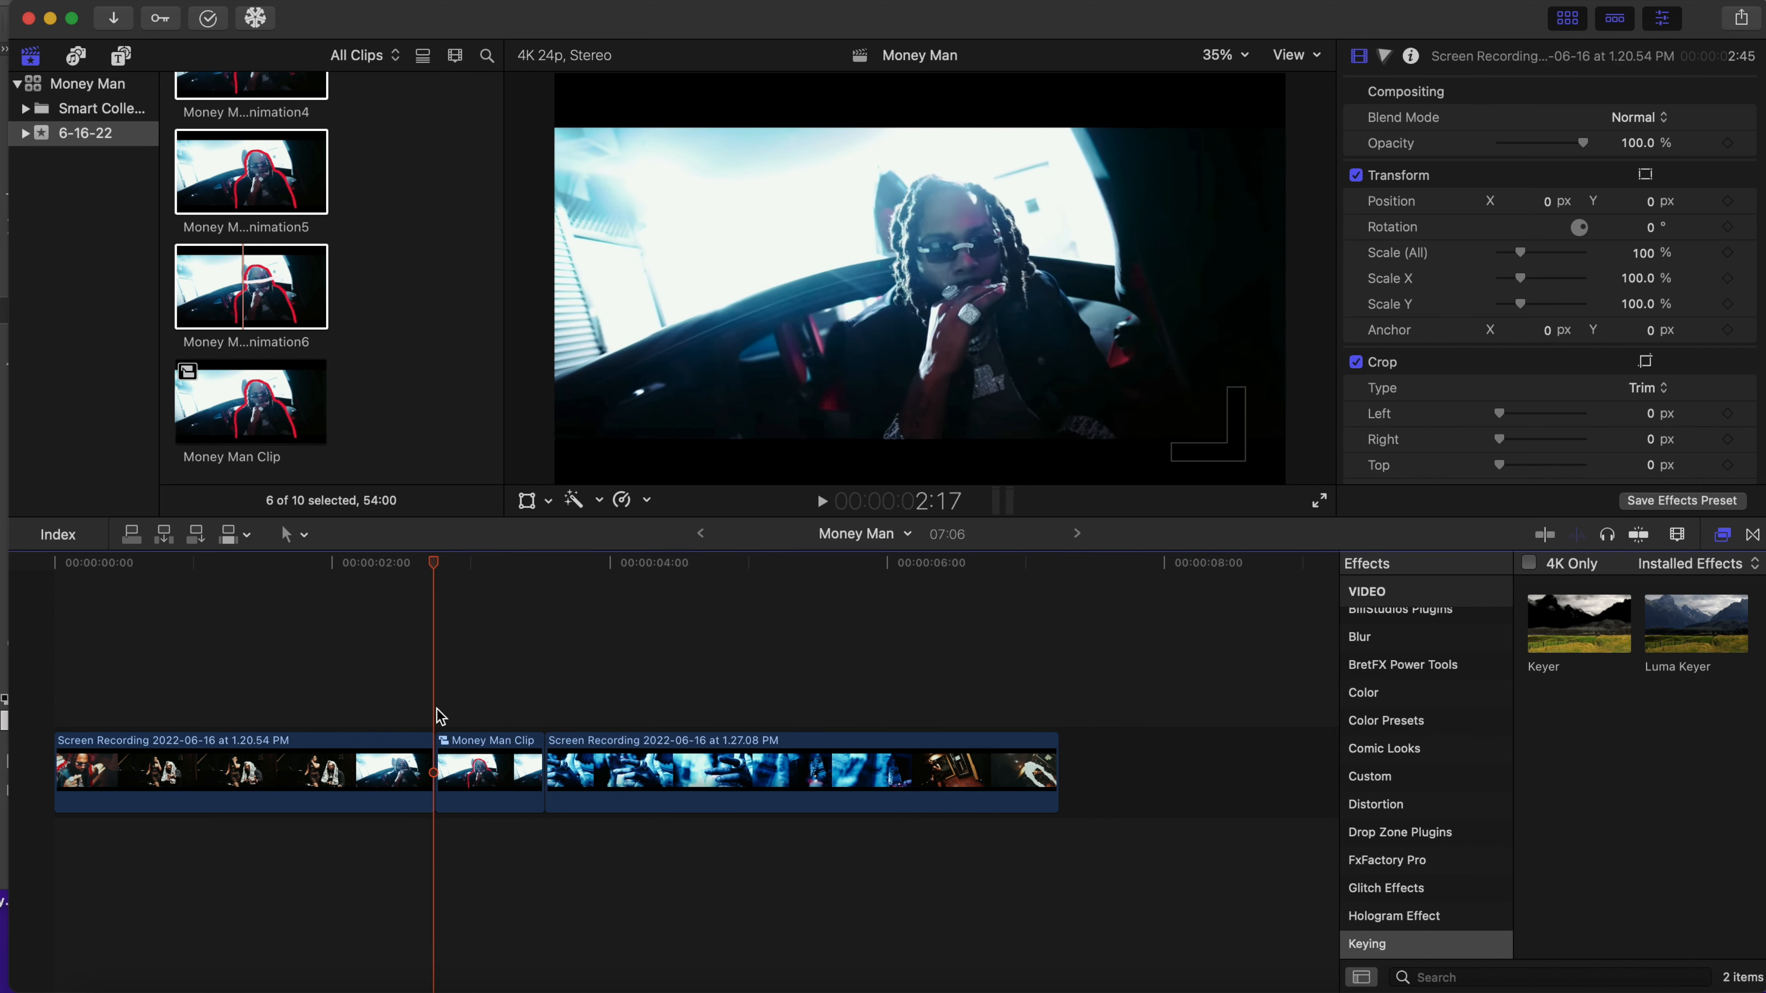
- Keyframe the Money Man Clip's position, rotation and scale at its first frame and scale it up slightly at 3:08
key(Right)
key(Right)
key(Left)
key(Left)
key(Right)
key(Left)
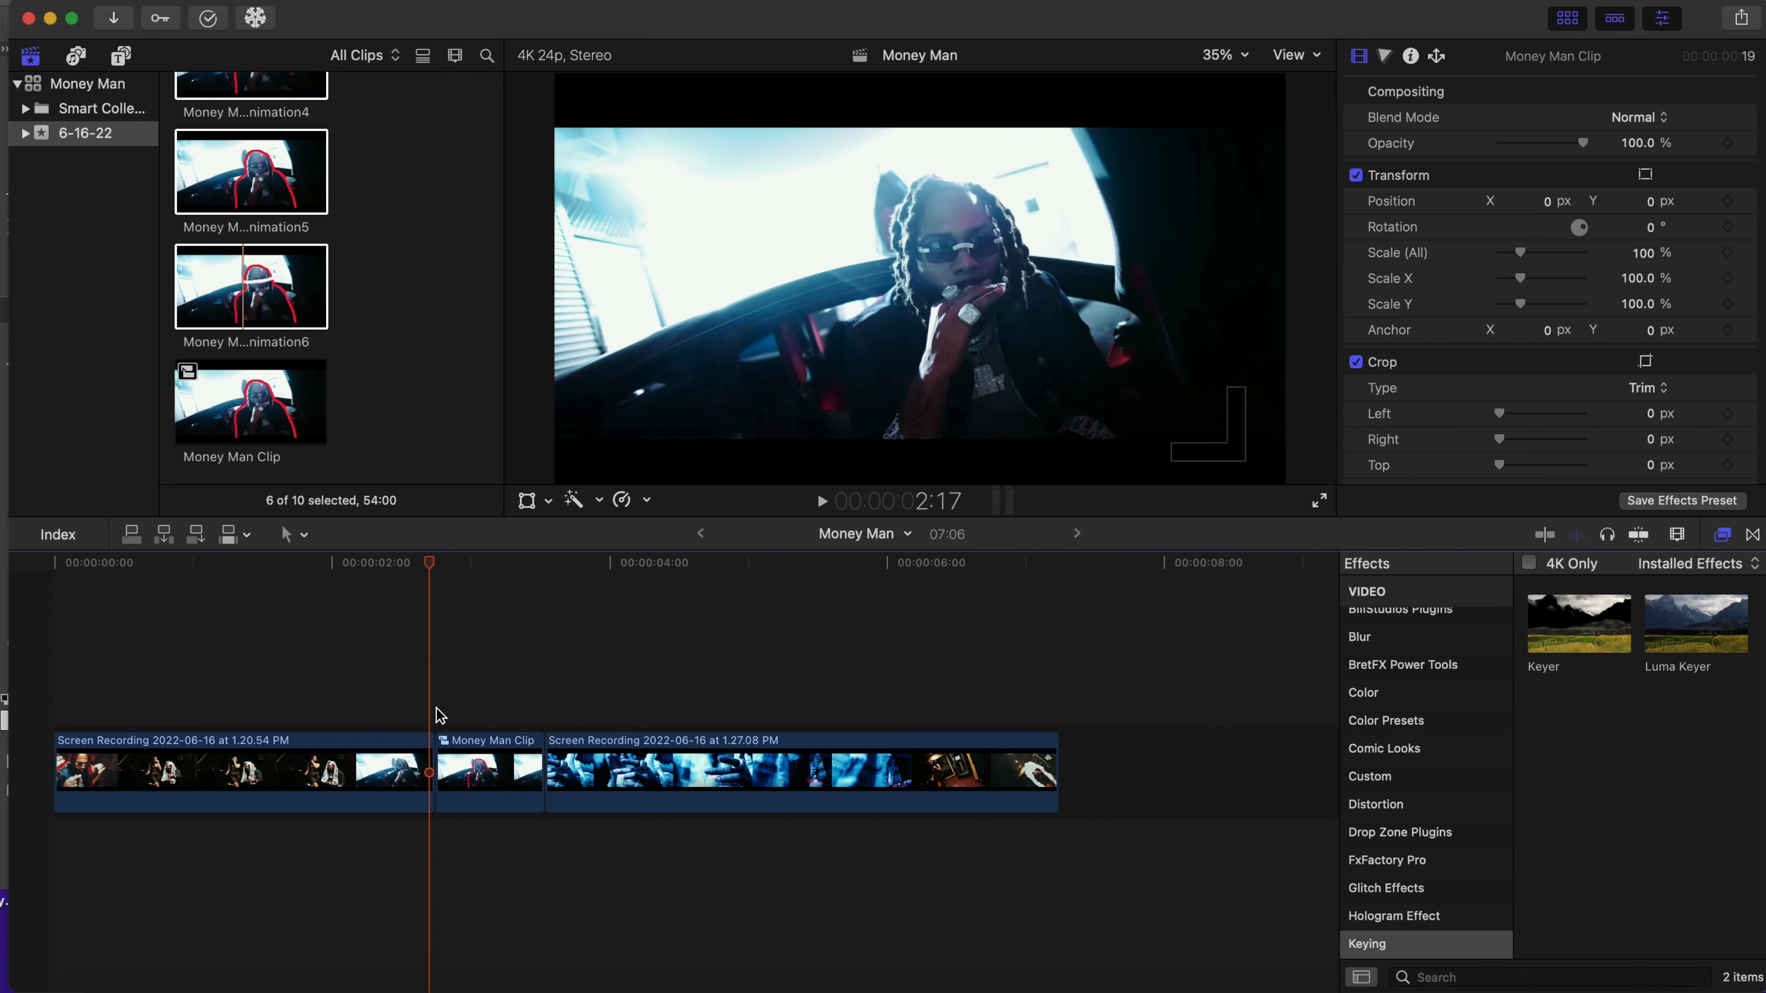
key(Right)
click(470, 759)
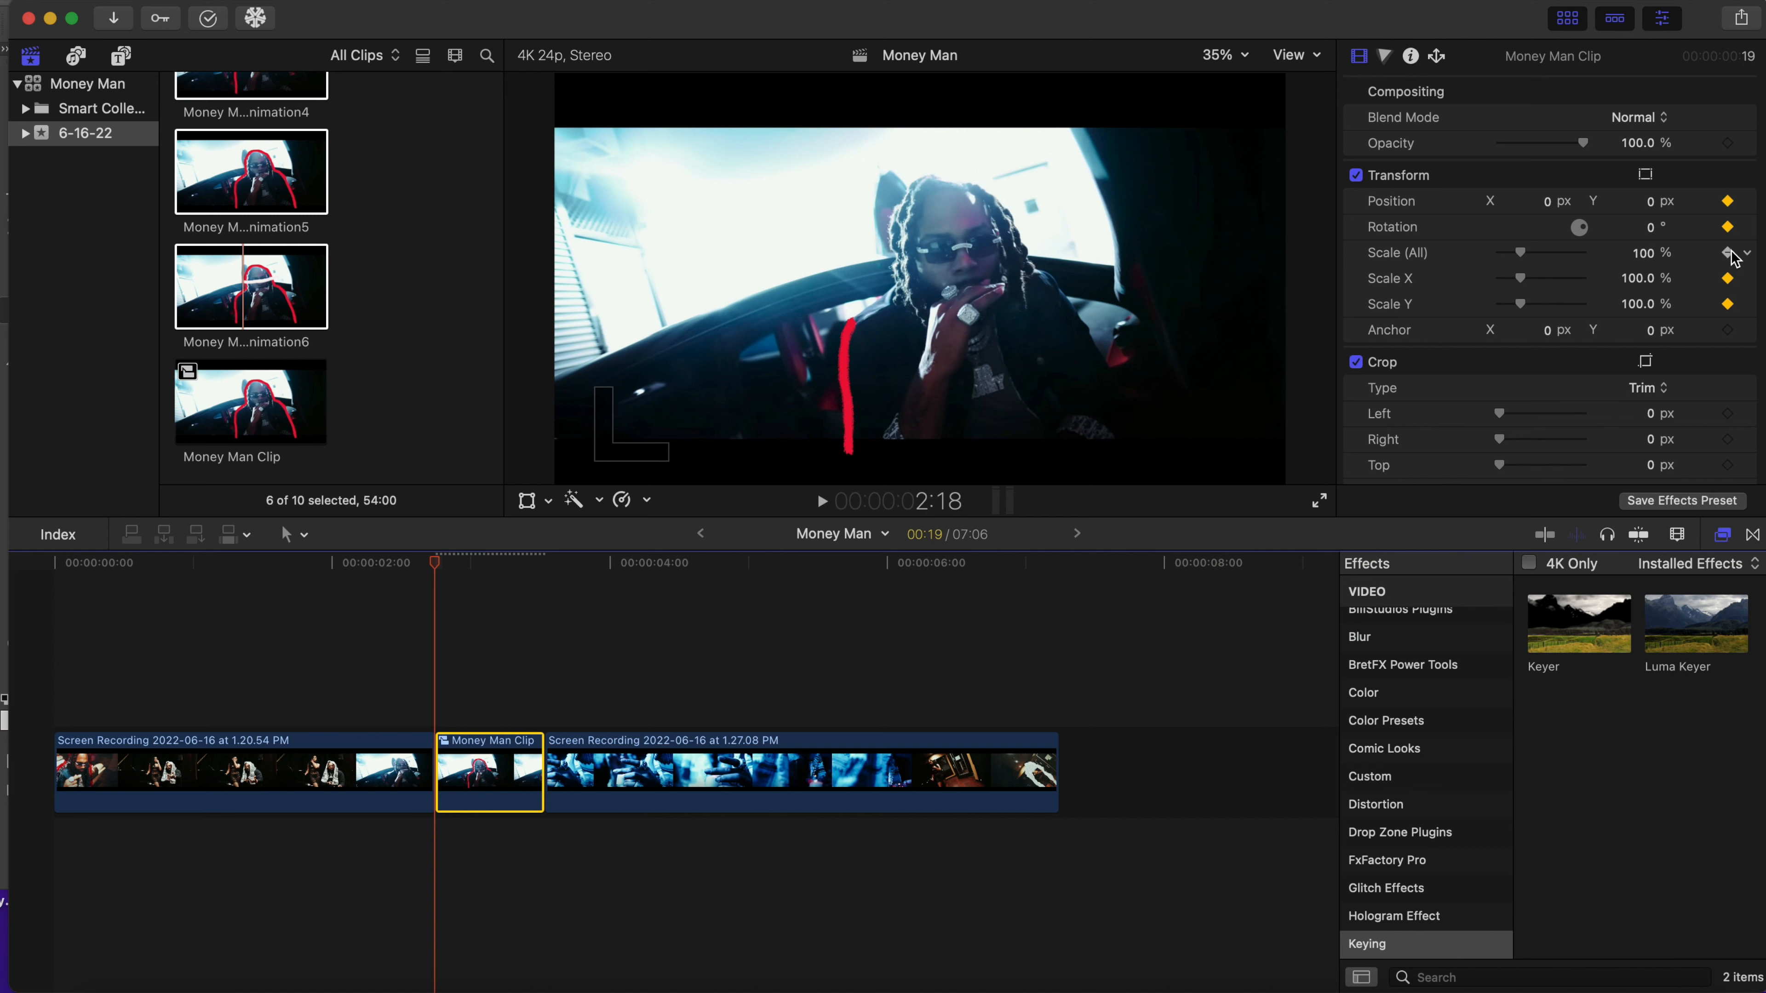
drag(437, 569, 520, 584)
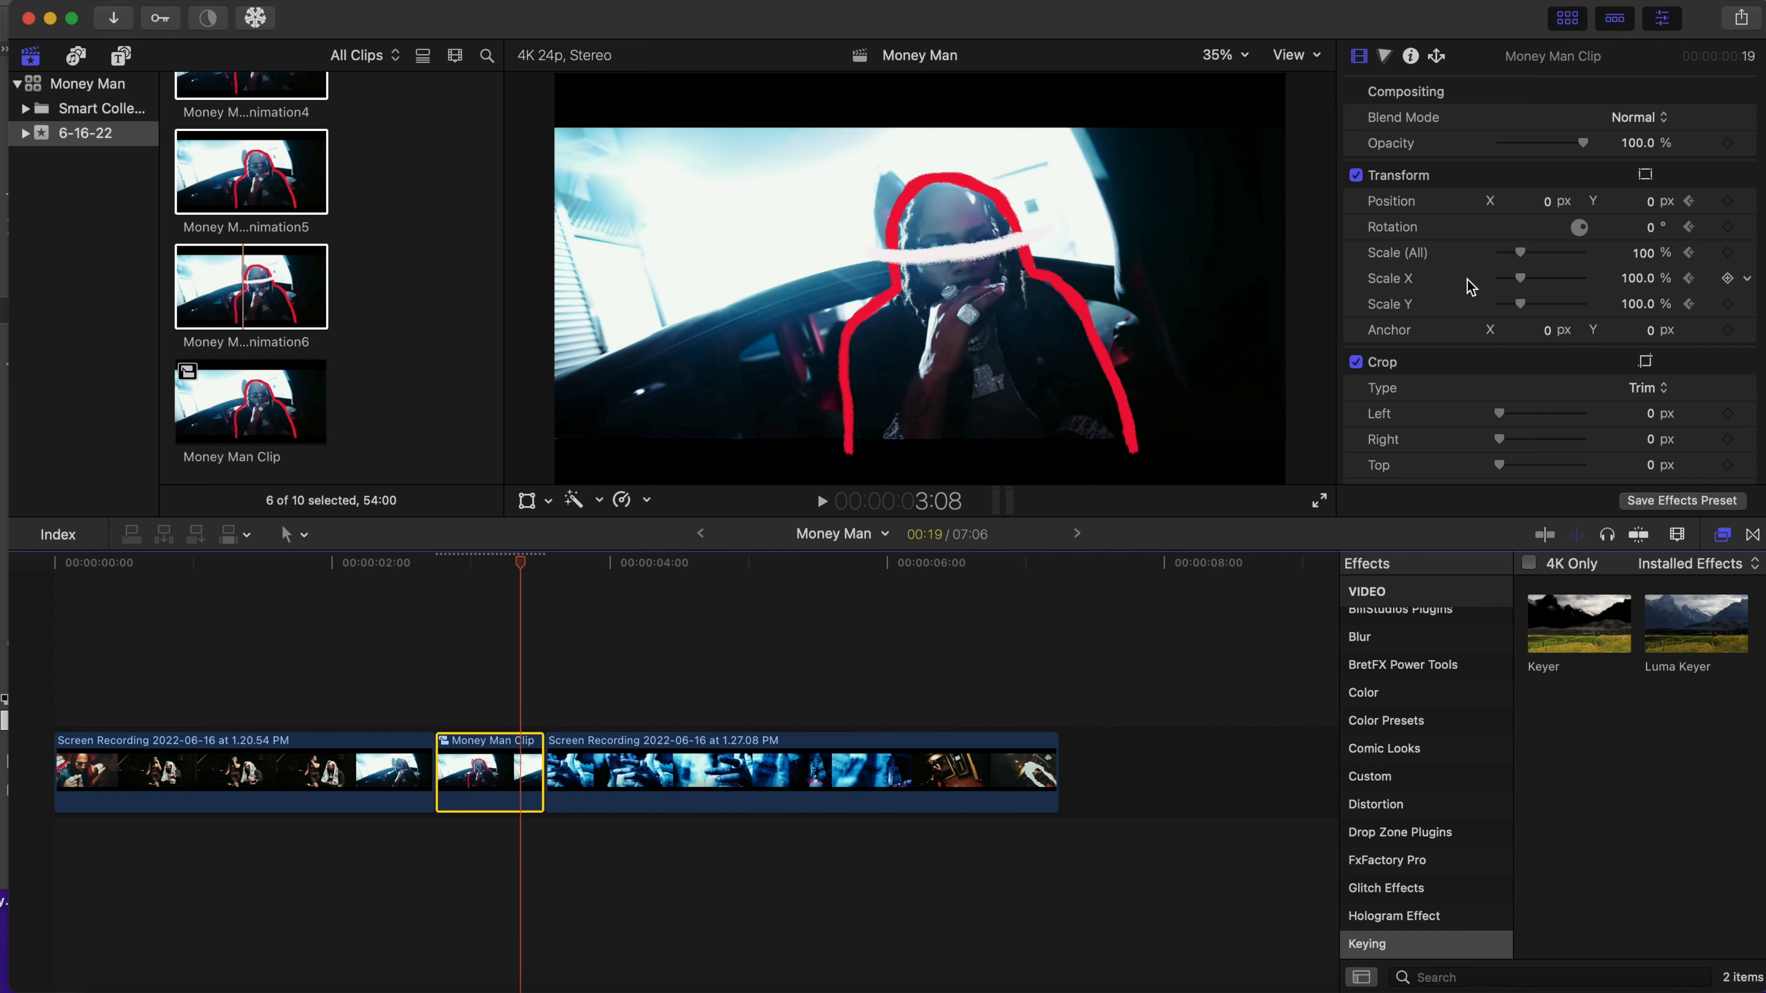
drag(1523, 257, 1525, 263)
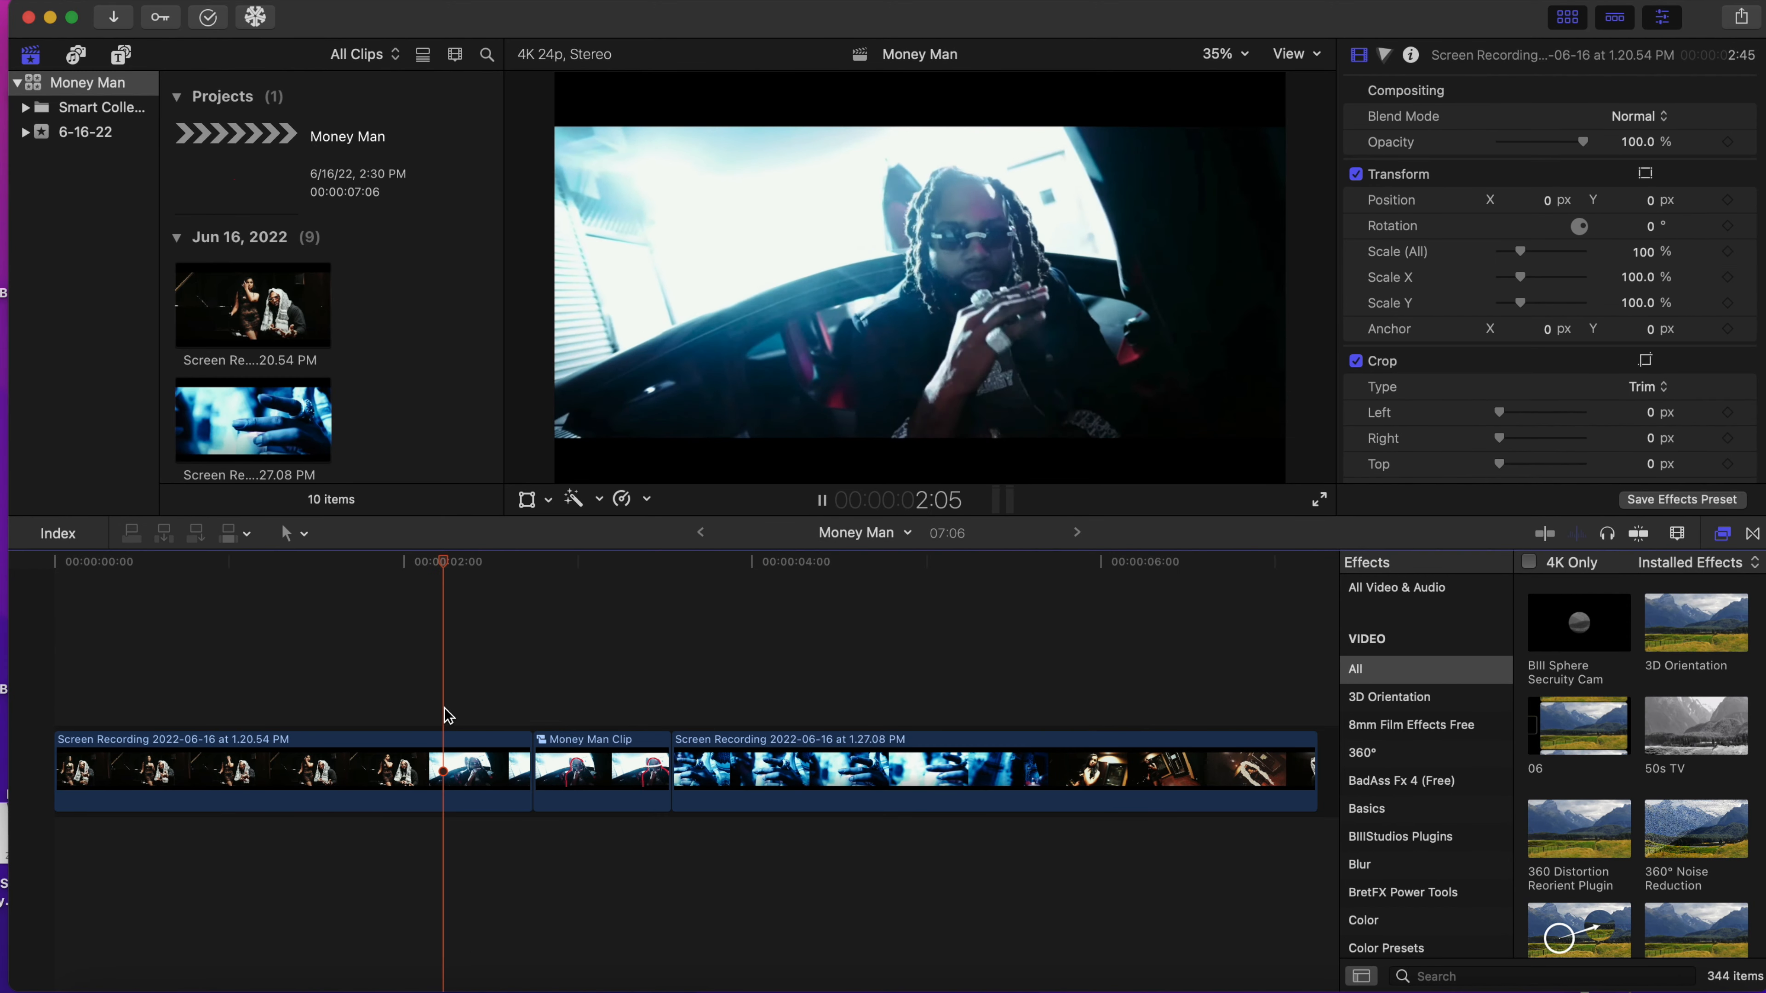
key(space)
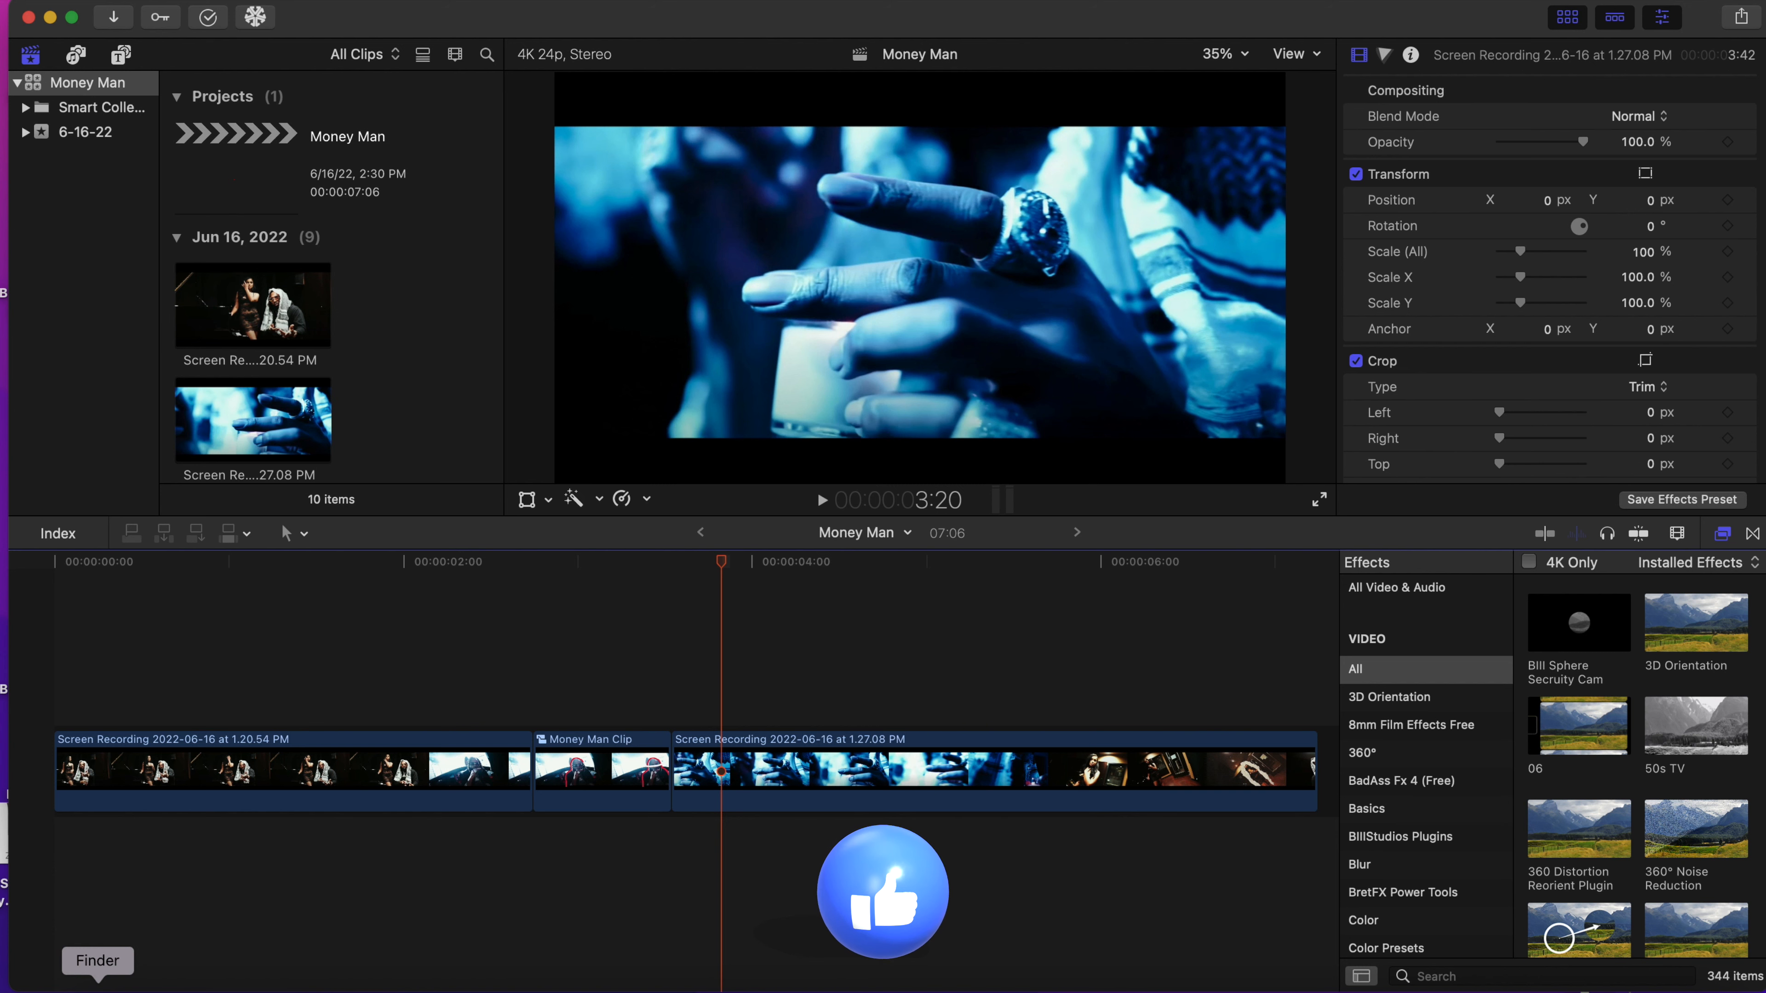
- Search Finder for "blood" and connect the green screen realistic blood splatter video above the first clip, starting at about 2:02
click(97, 986)
click(1254, 284)
text(blood)
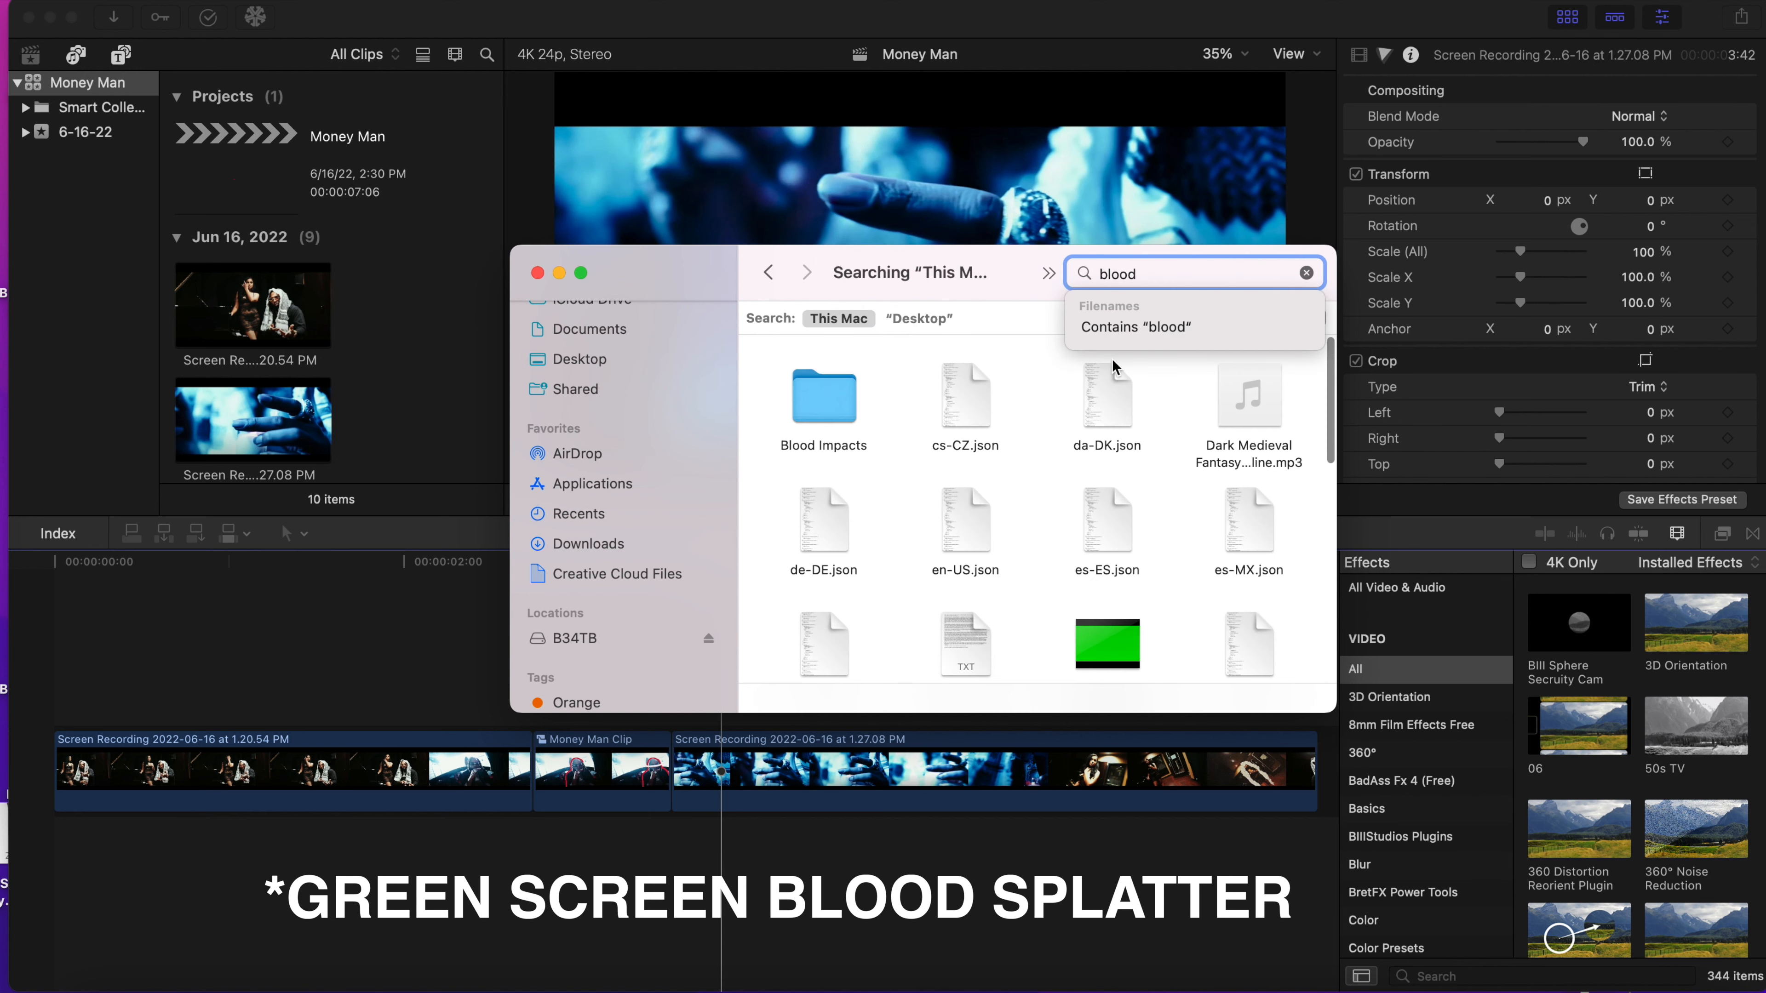
scroll(1192, 531, down, 5)
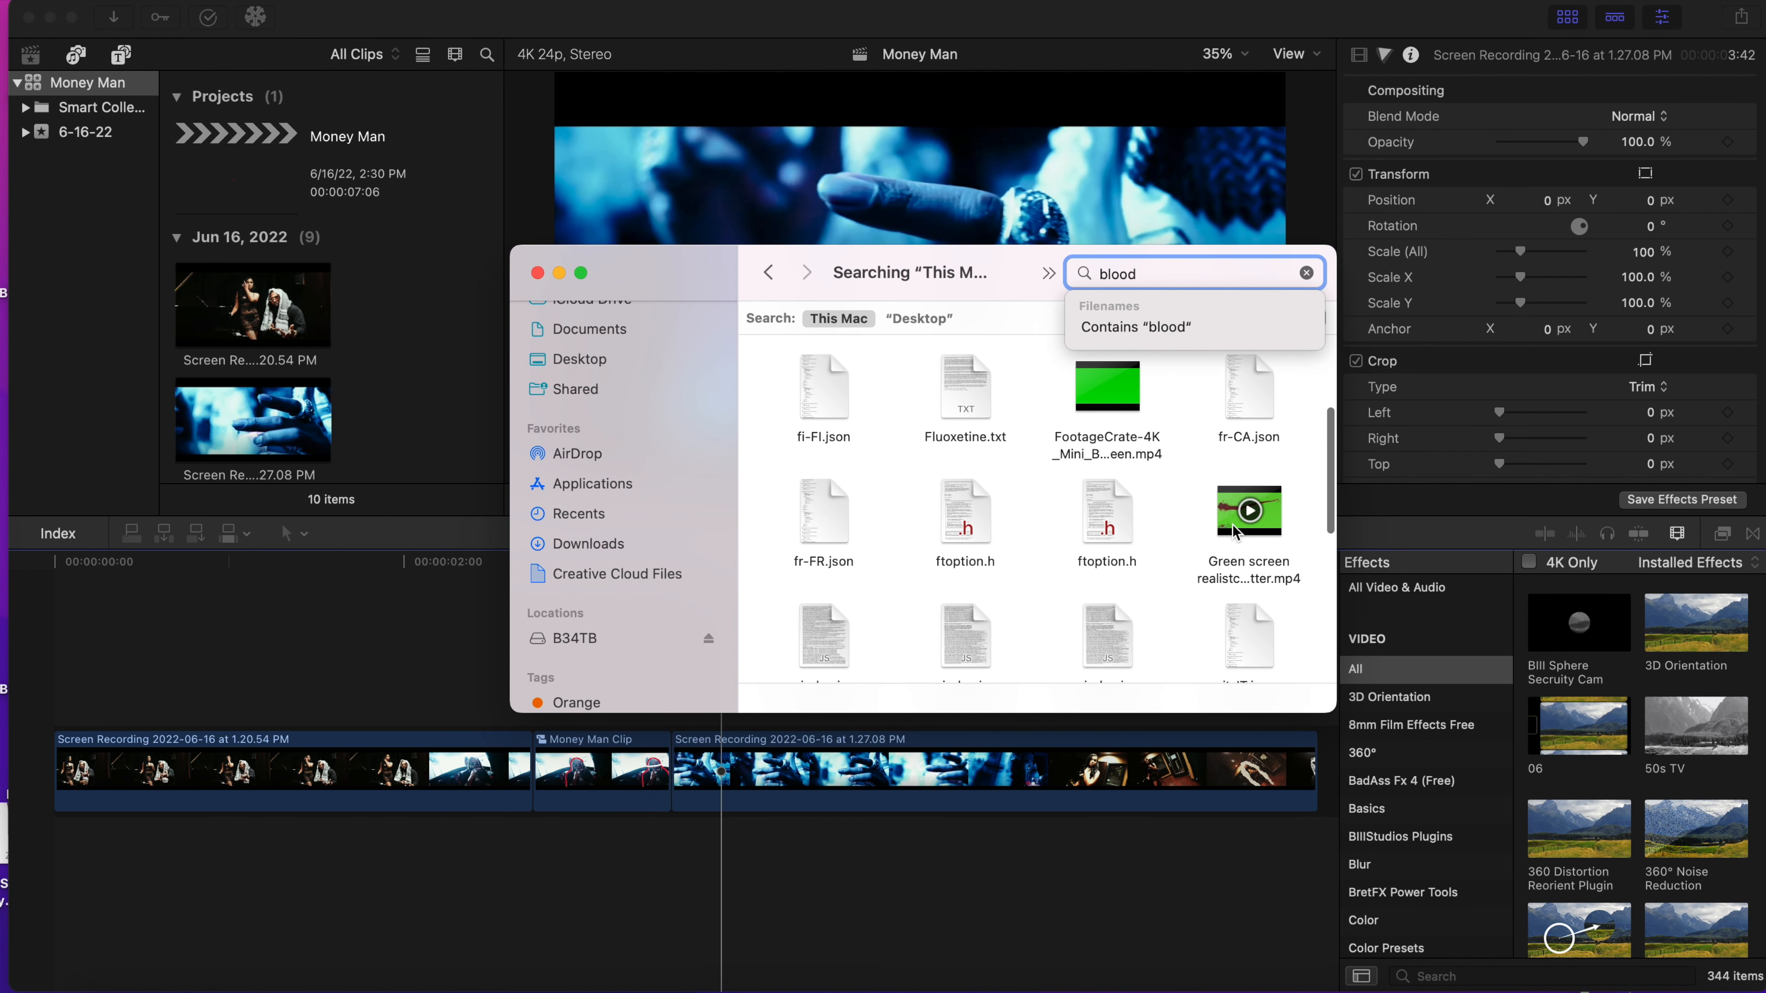
drag(1250, 515, 421, 668)
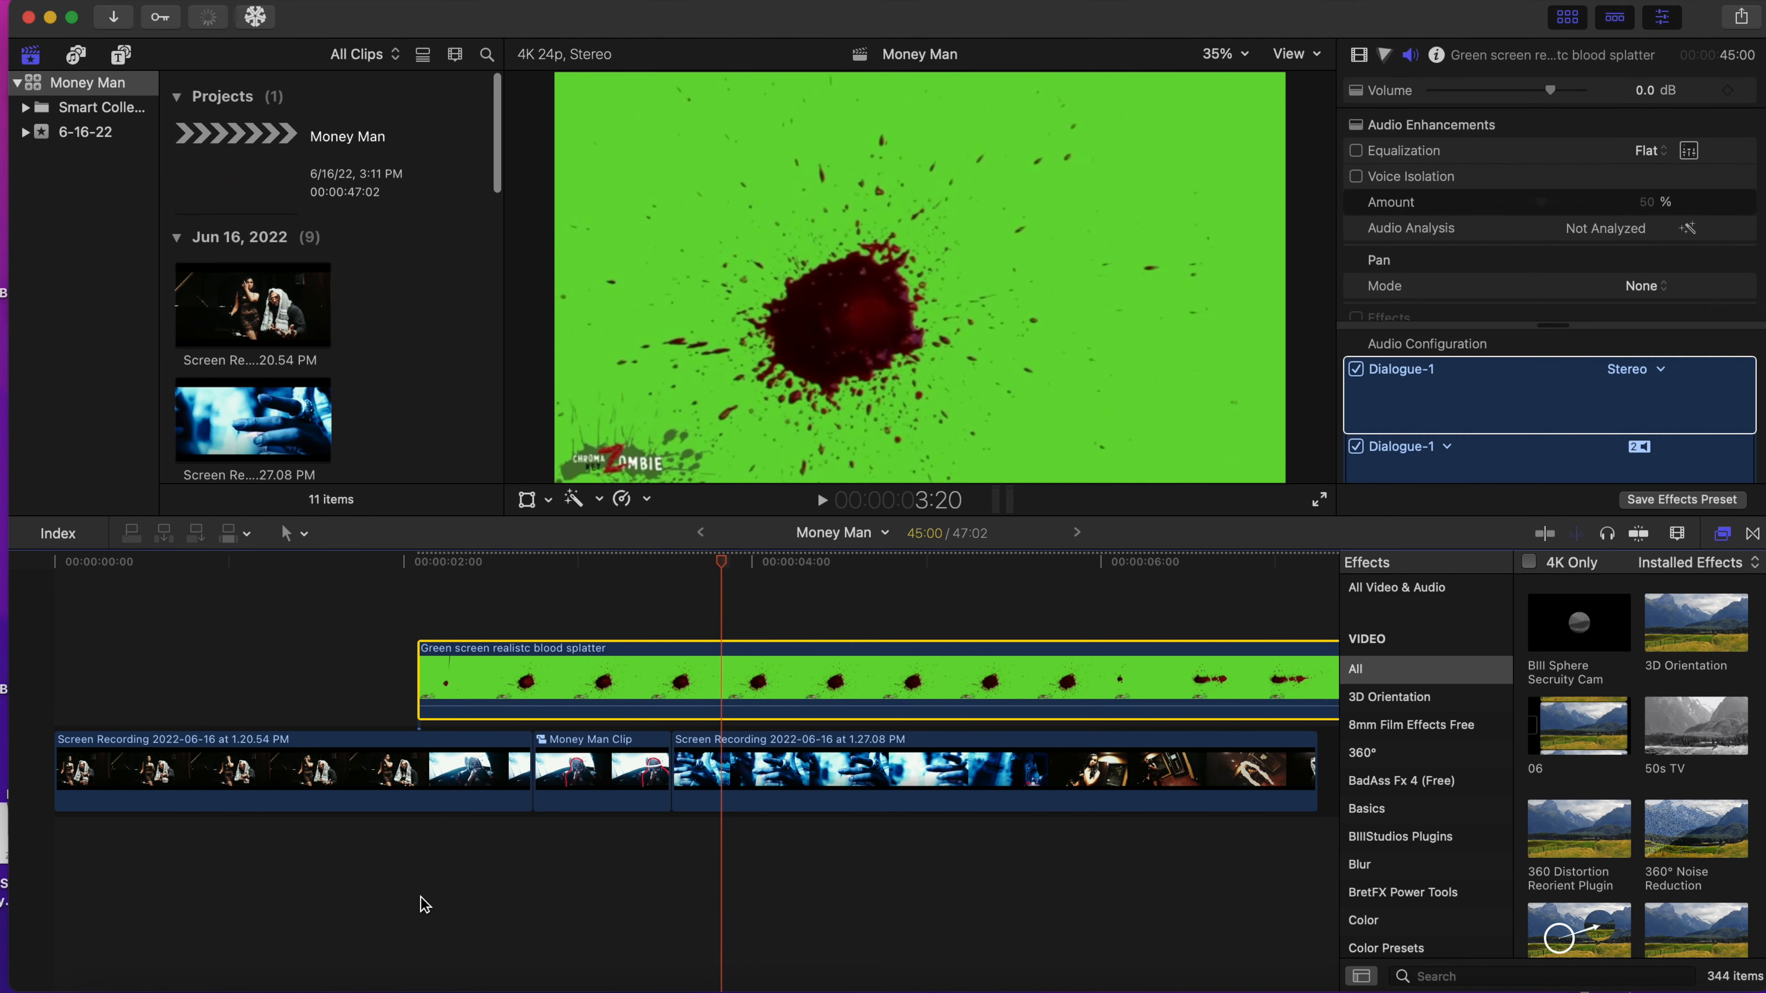
- Split the blood splatter clip at 9:03, just before the long streak splatter, and delete the part before the cut
scroll(768, 649, right, 10)
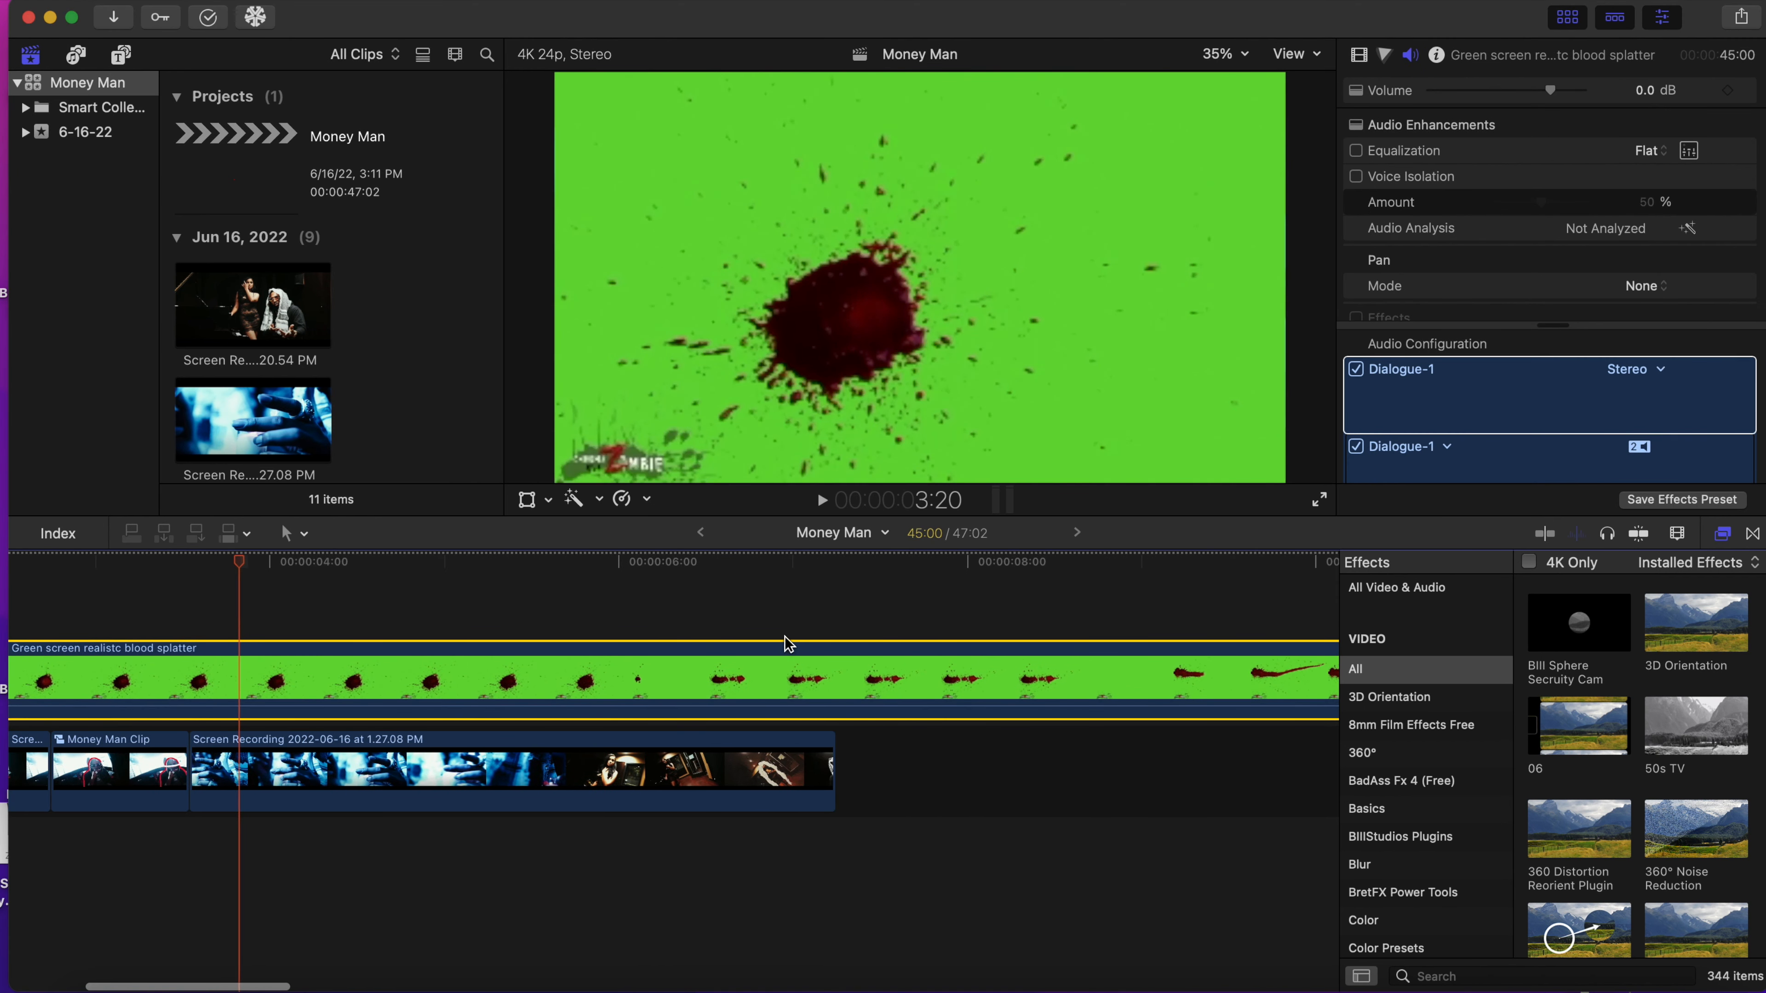
click(688, 632)
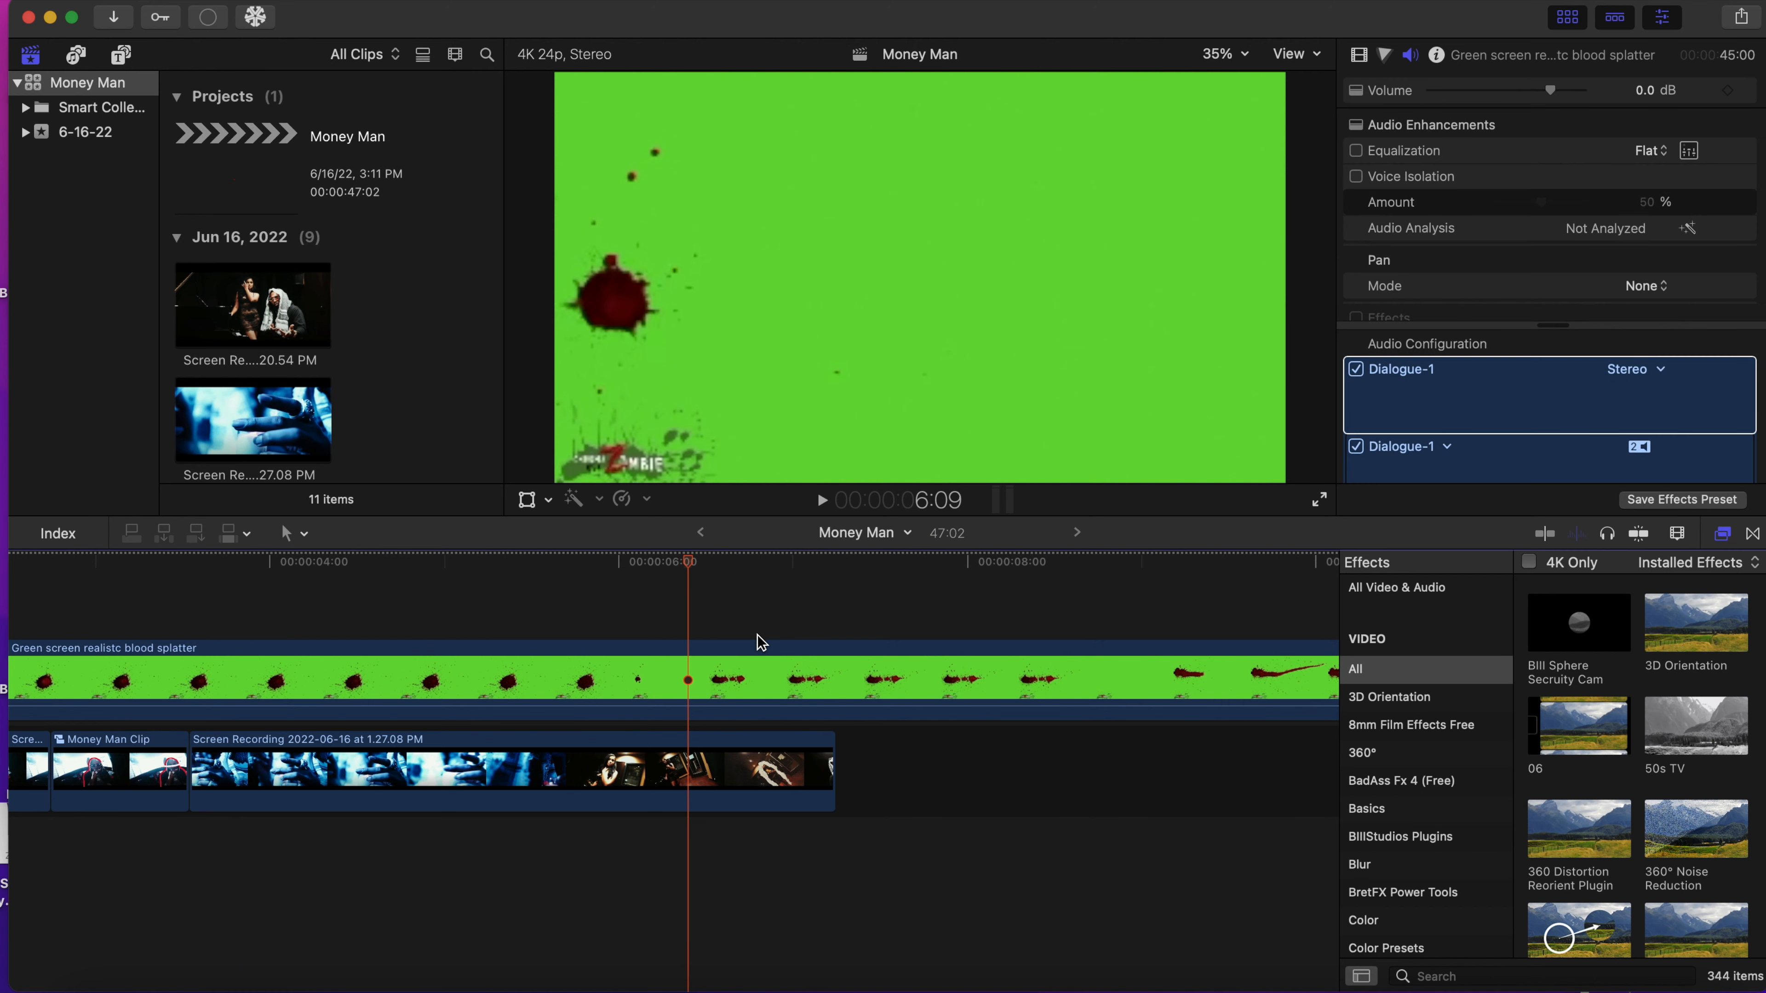
scroll(757, 635, right, 4)
click(979, 630)
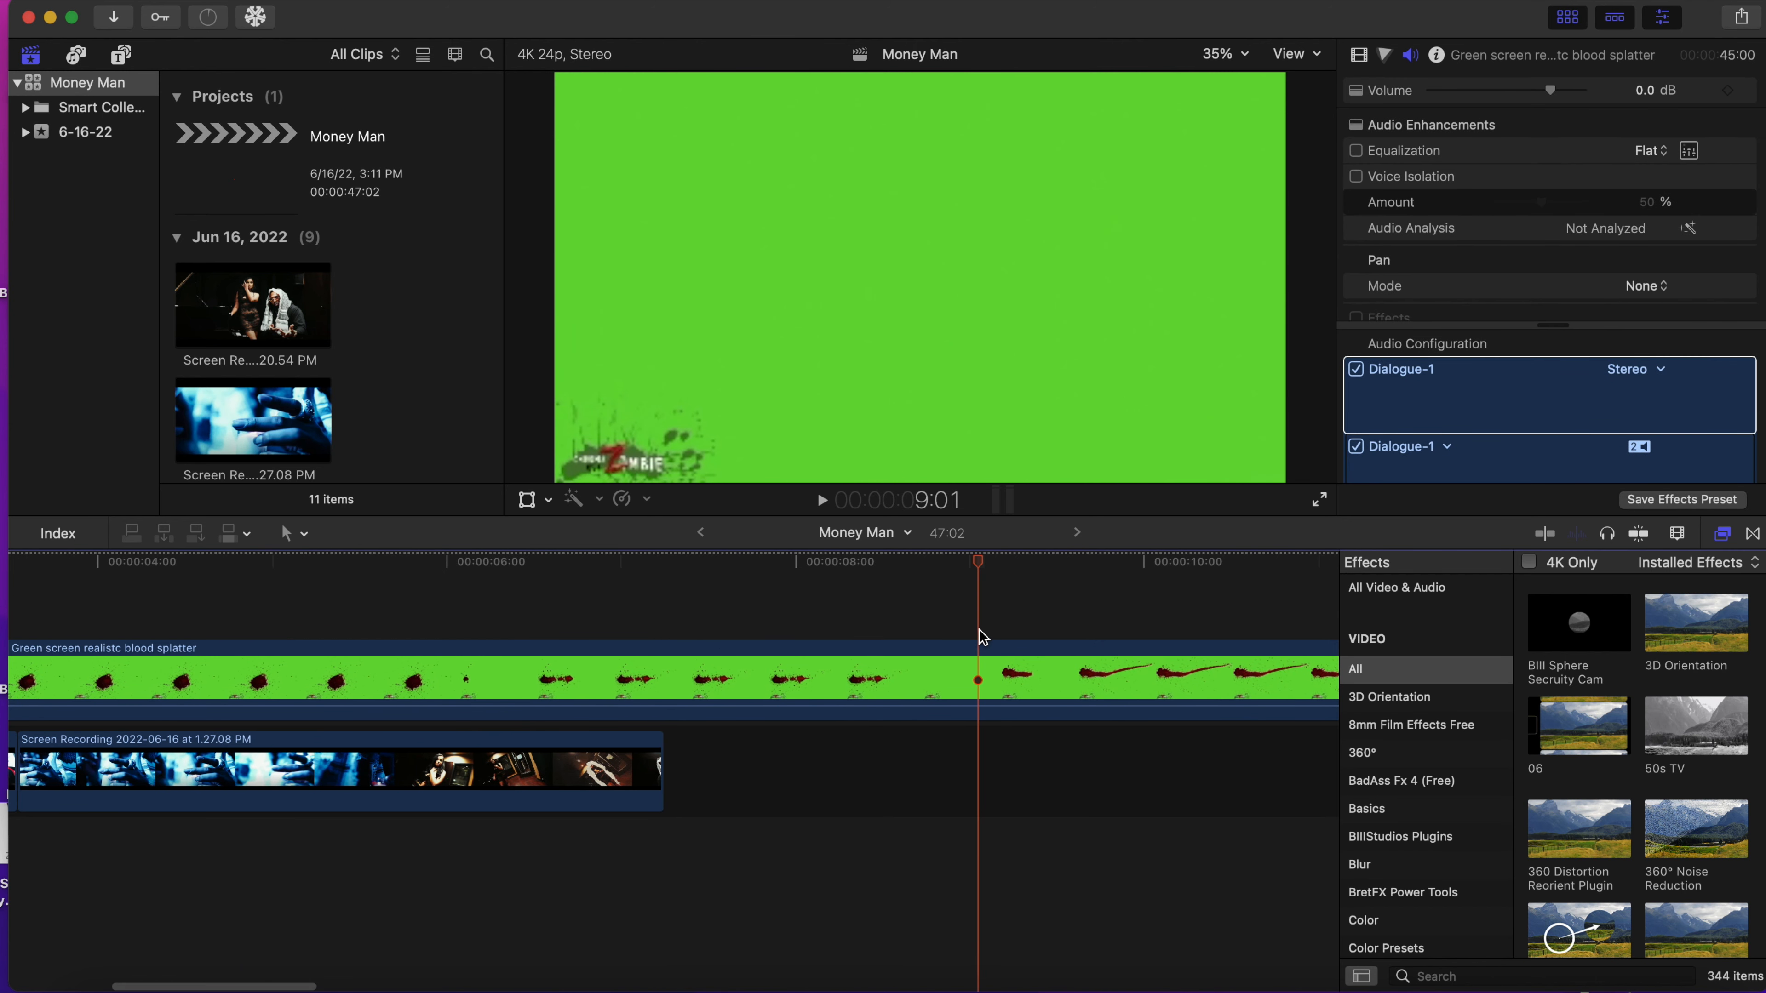
key(space)
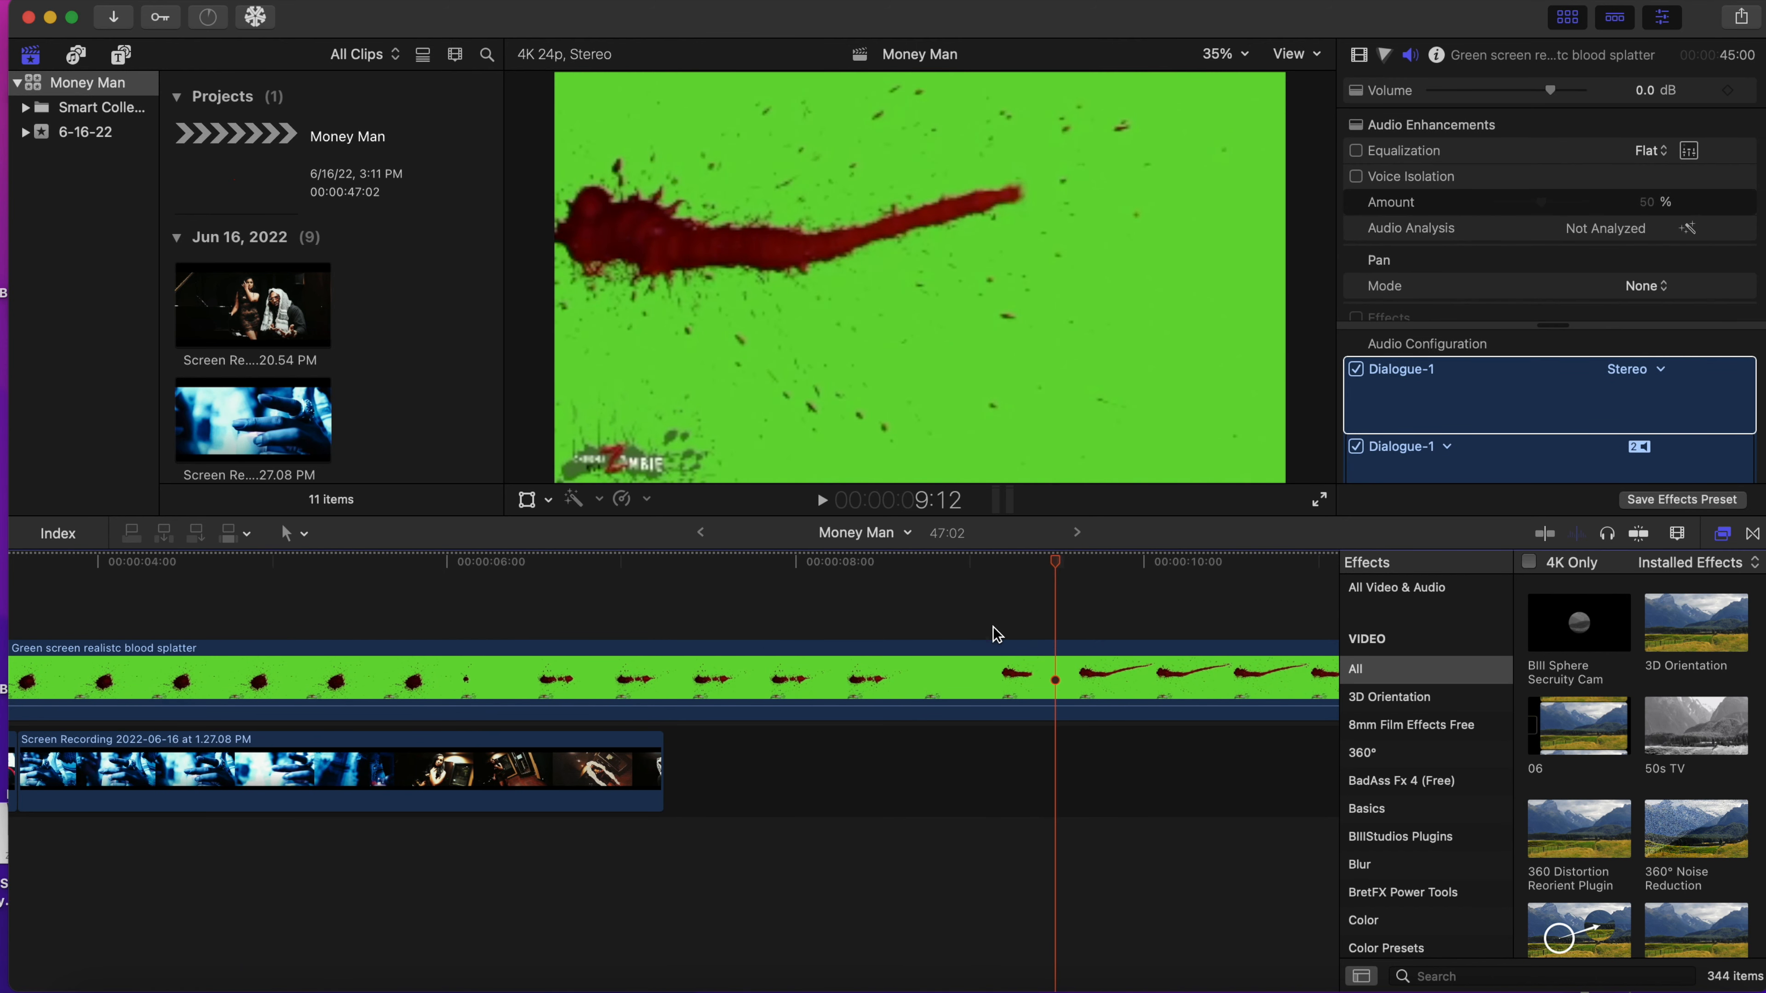
click(989, 673)
key(super+b)
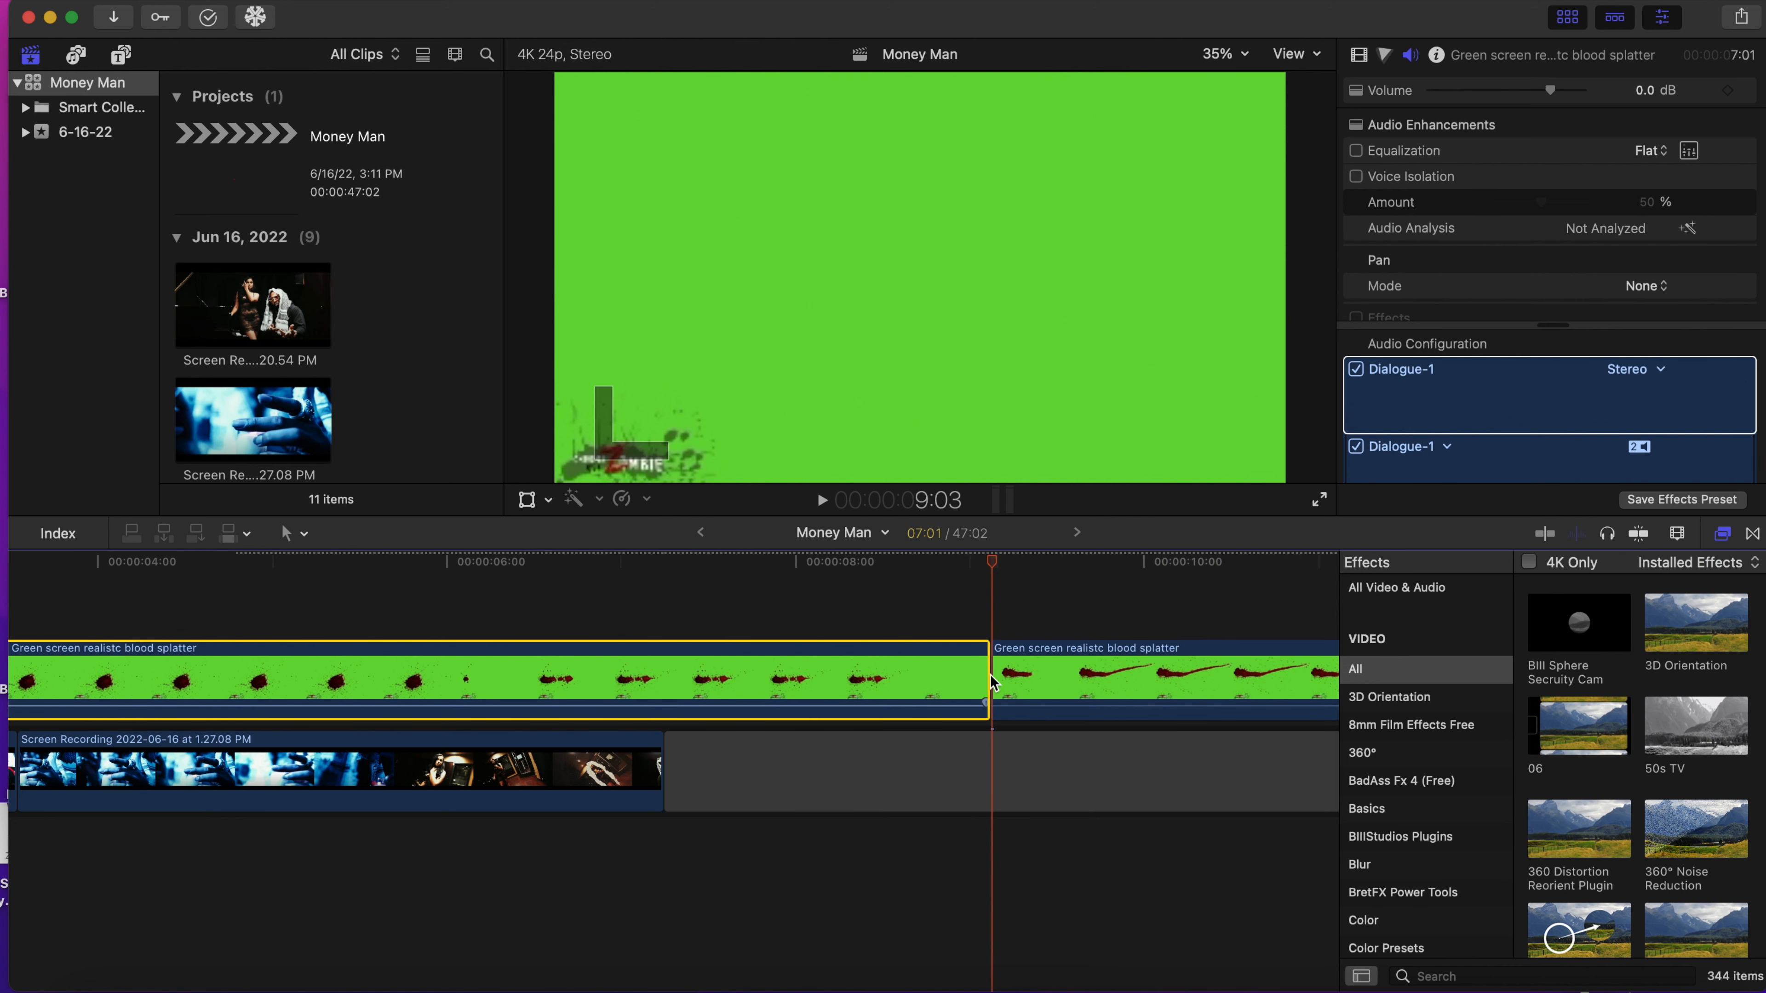
key(Delete)
- Turn off the remaining blood splatter clip's audio and move it to start above the second half of the Money Man Clip
click(997, 678)
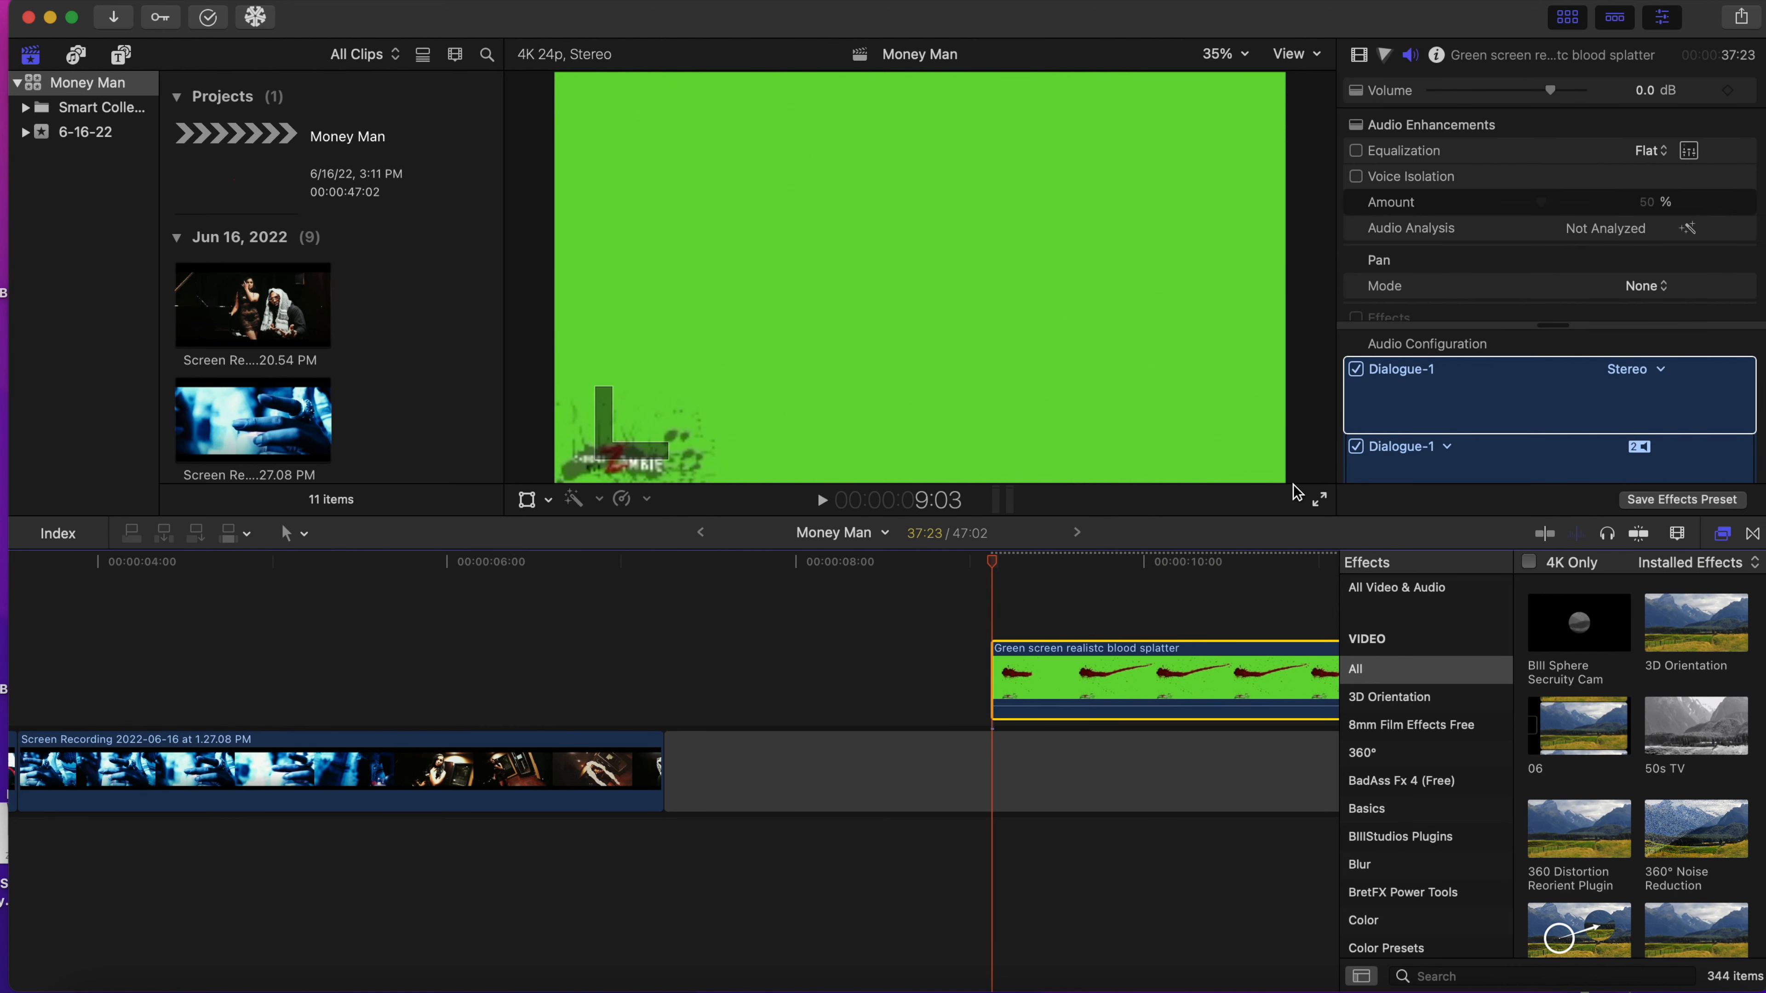
click(1356, 369)
drag(1094, 673, 46, 653)
key(super+equal)
key(super+equal)
key(super+equal)
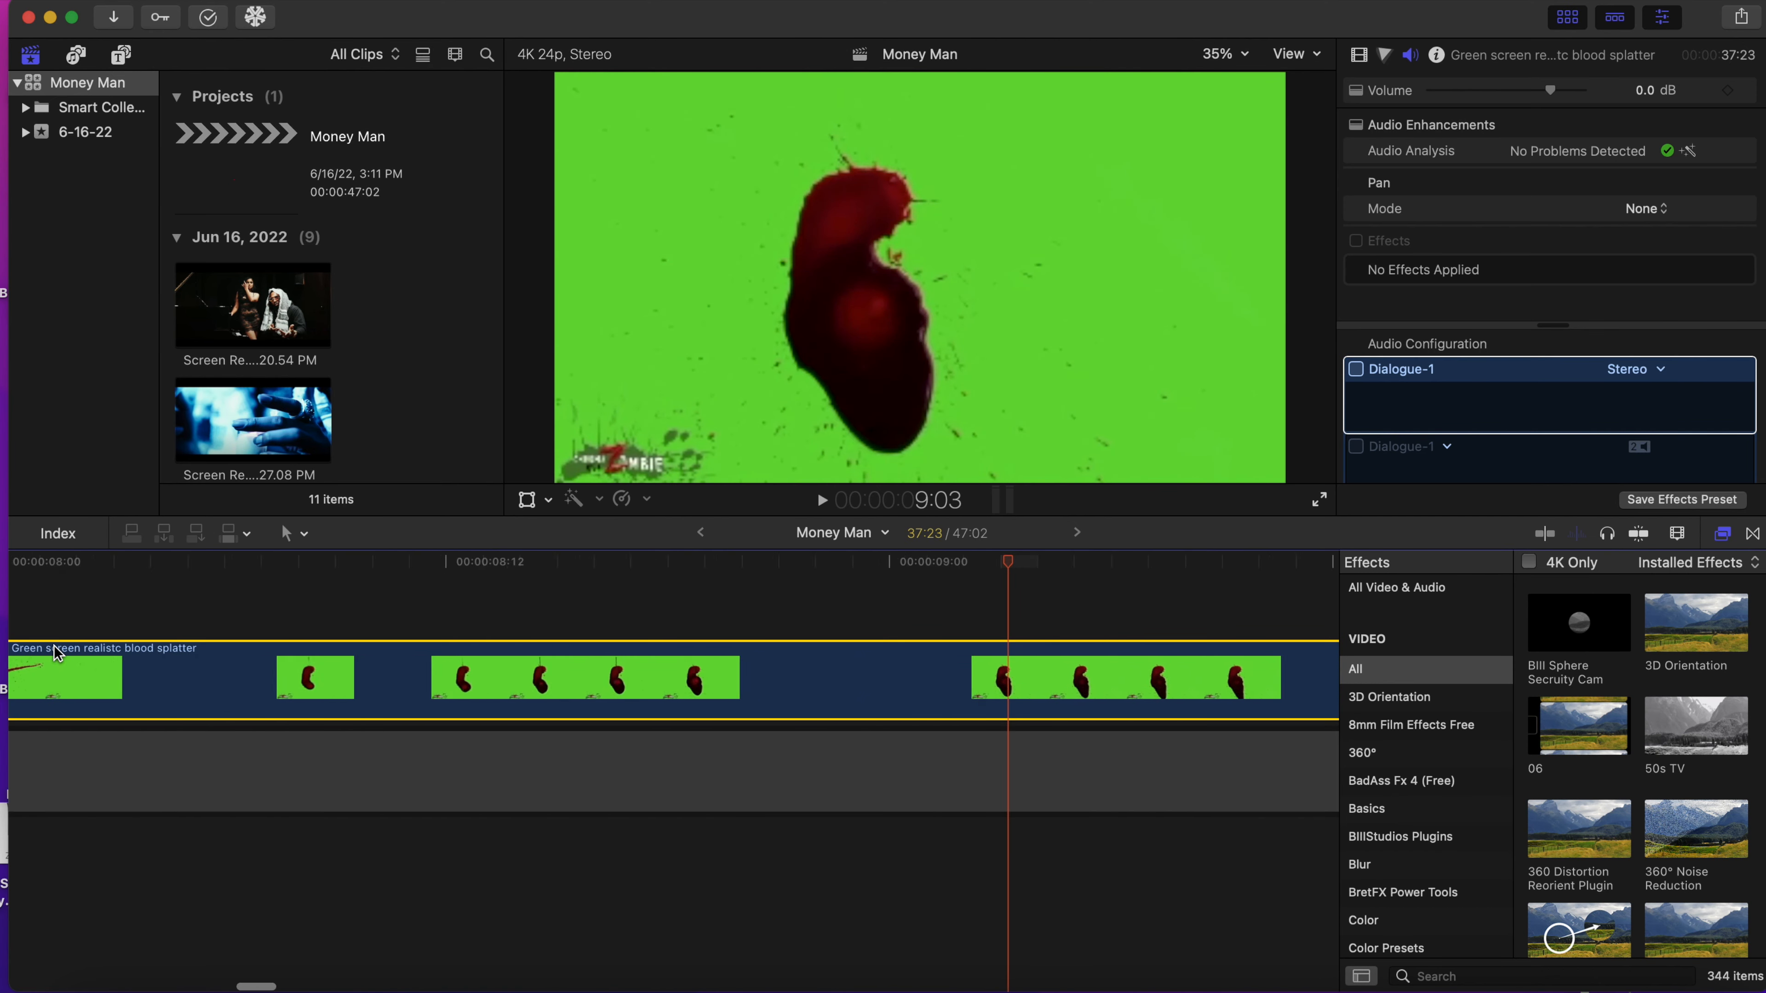
key(super+minus)
key(super+minus)
key(super+minus)
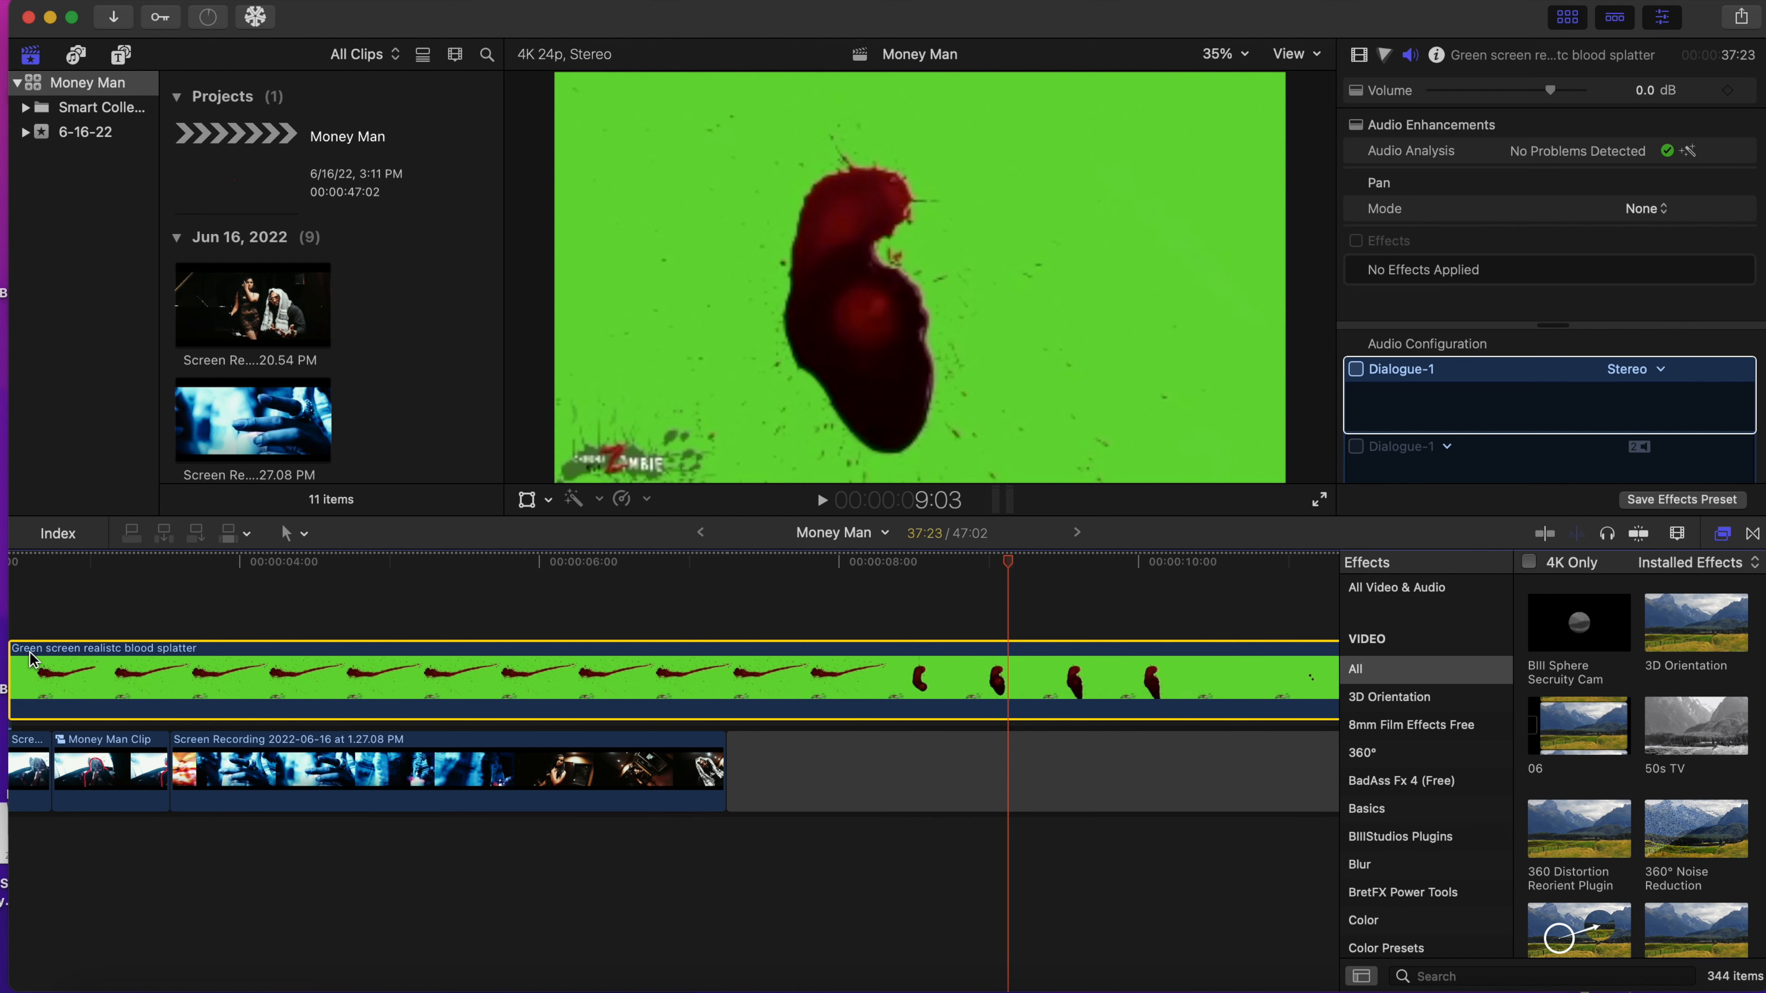
scroll(31, 660, left, 5)
drag(238, 669, 357, 646)
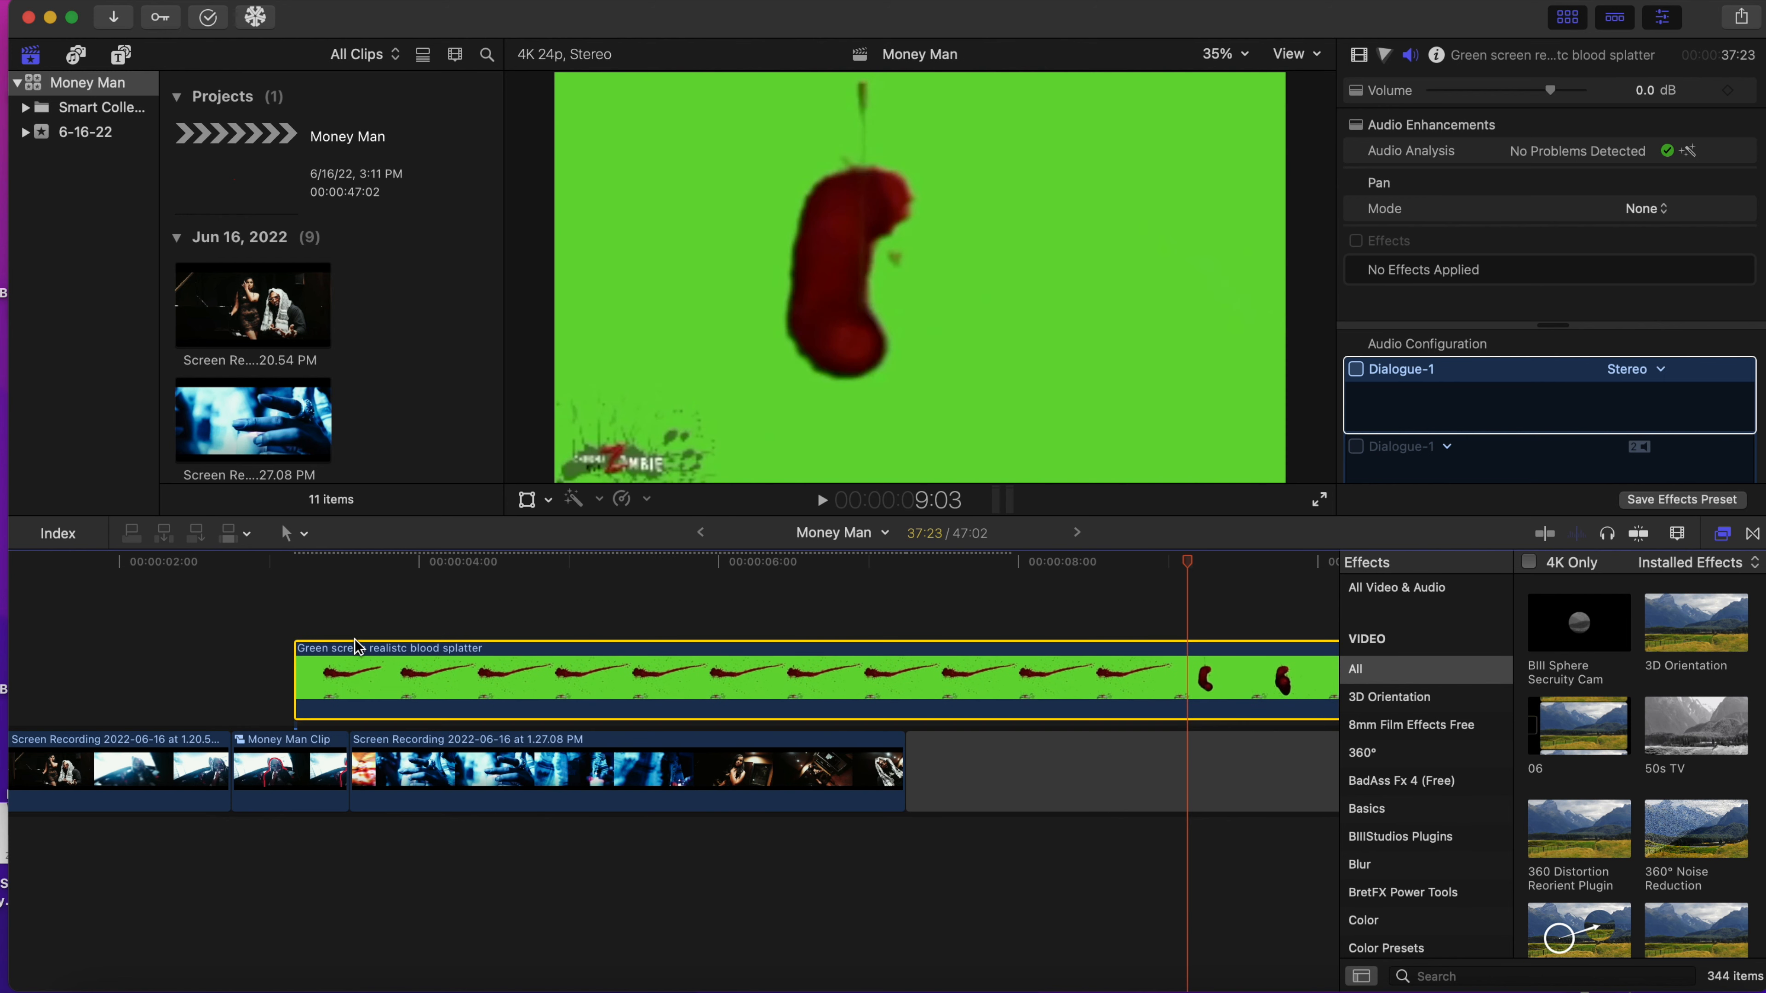
- Split the blood splatter clip at about 4:10 and delete everything after the cut
click(365, 624)
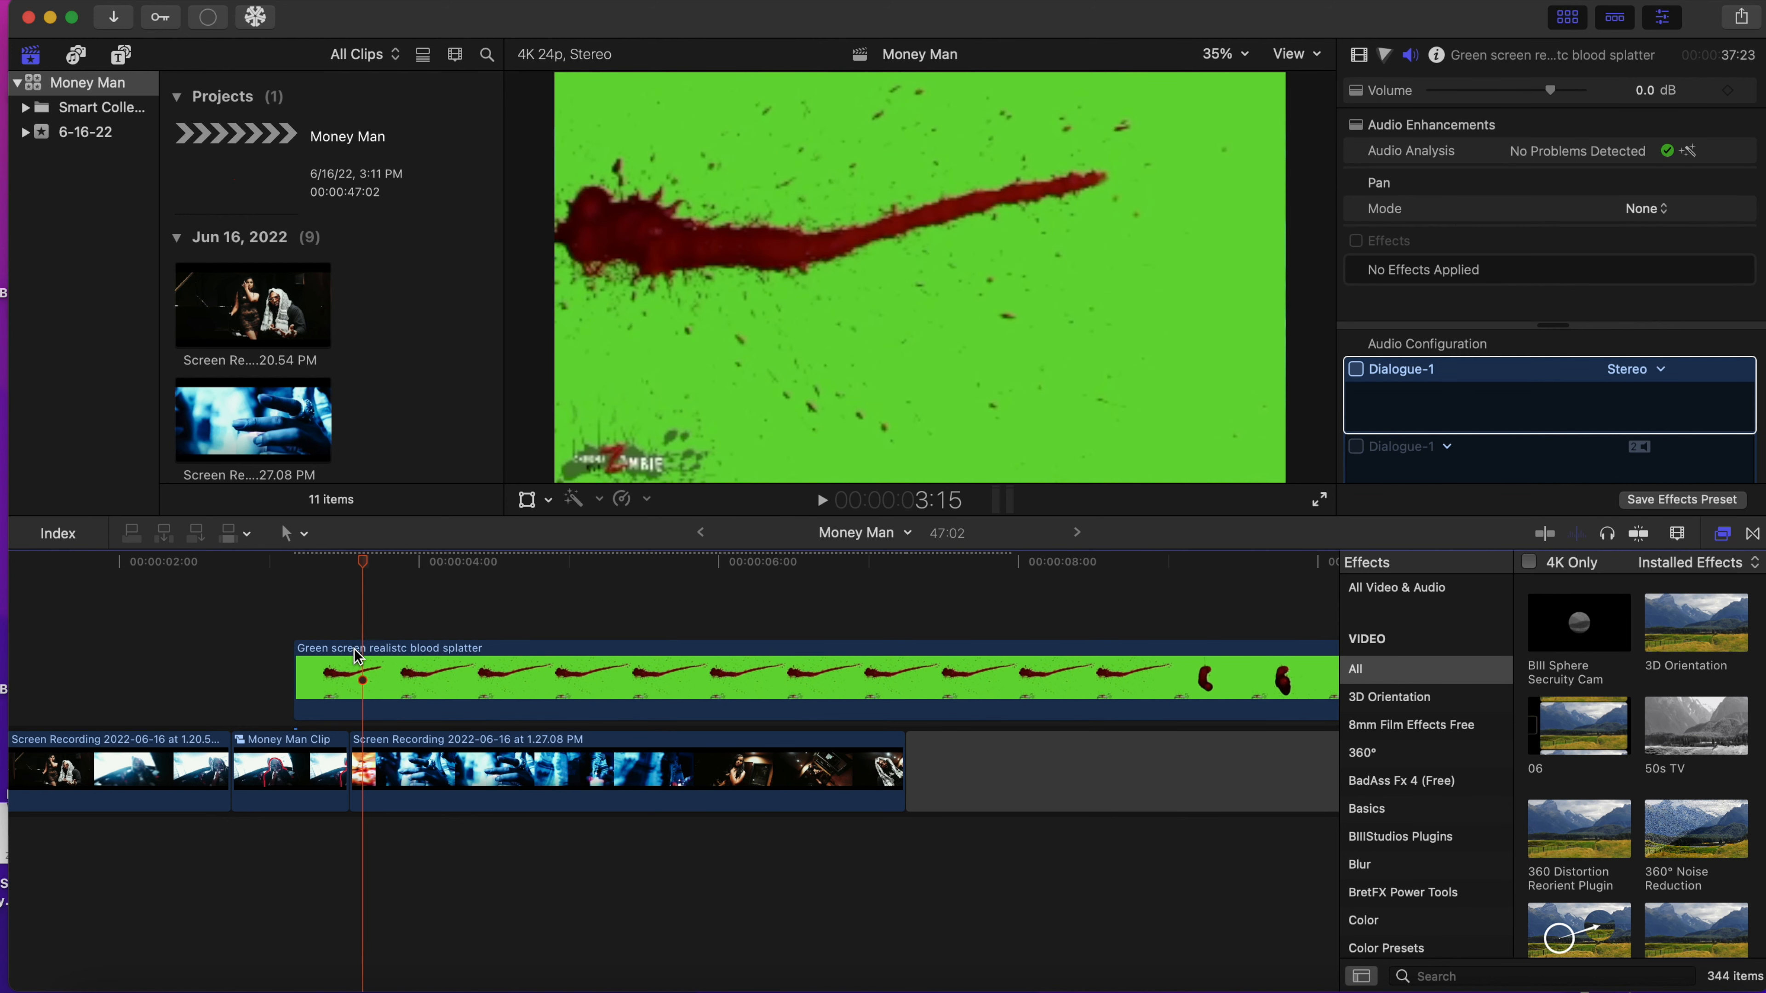
click(485, 585)
click(485, 679)
key(super+b)
click(542, 693)
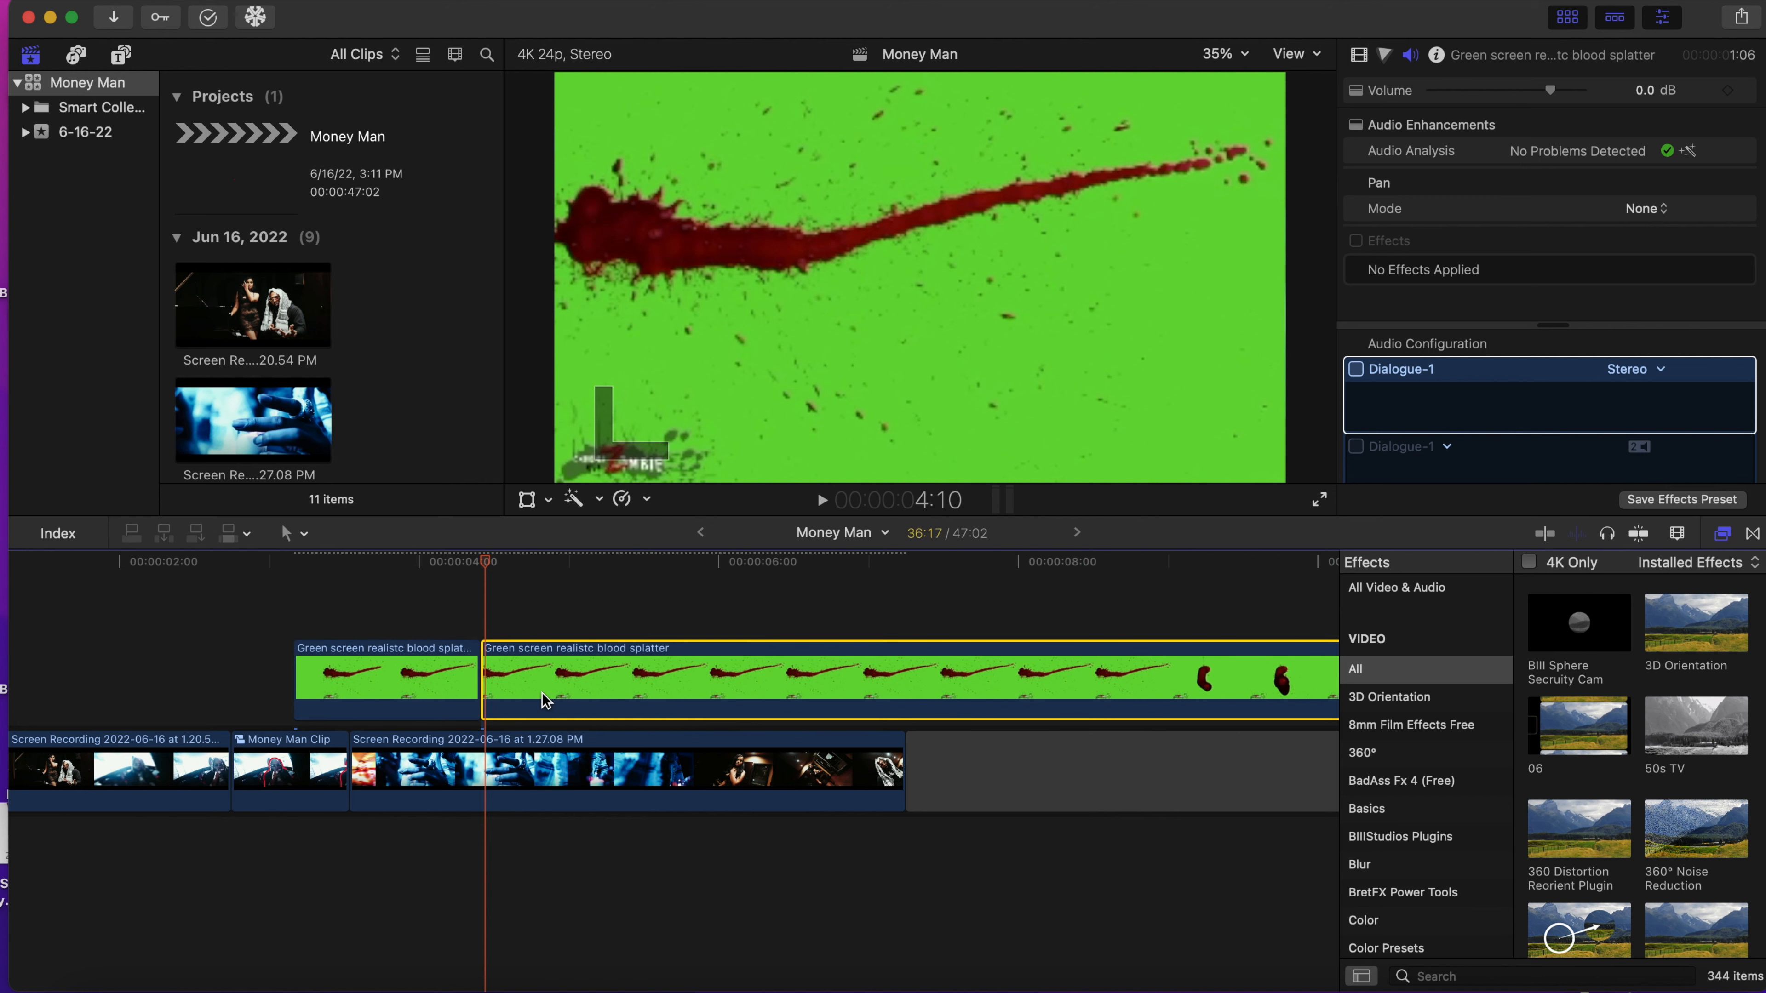
key(Delete)
- Retime the shortened blood splatter clip to 4x fast and extend its end to match the end of the Money Man Clip
click(408, 667)
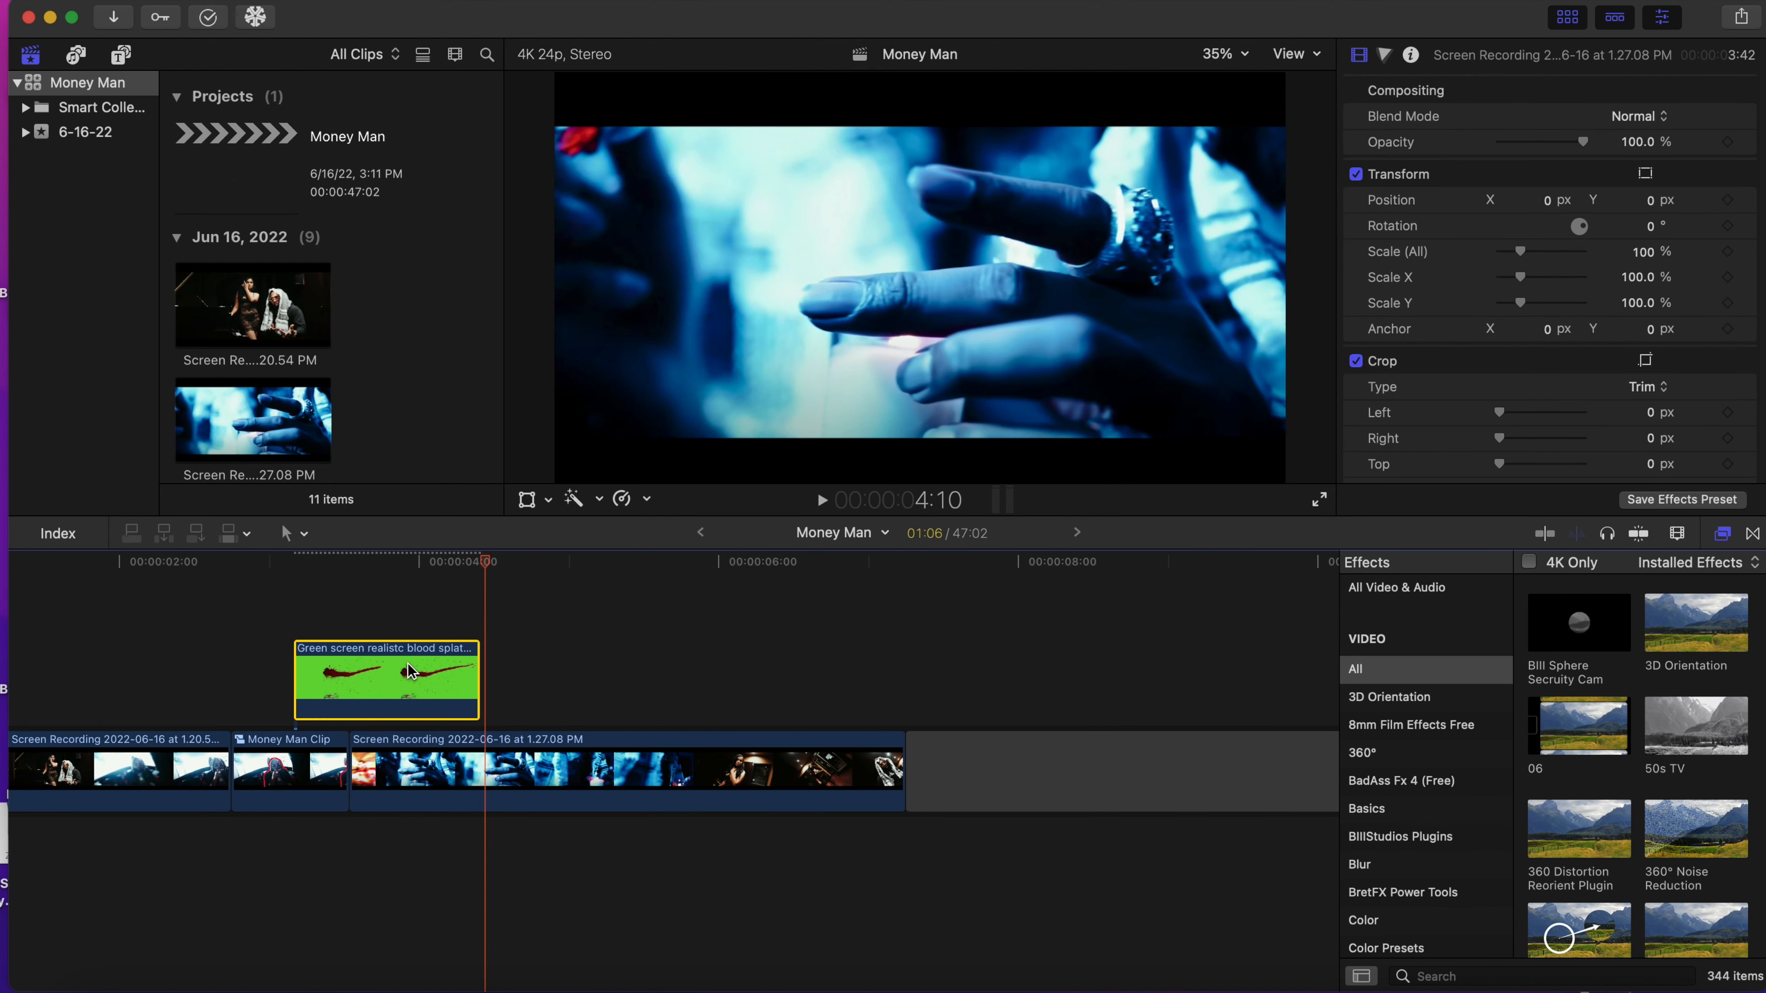
key(super+r)
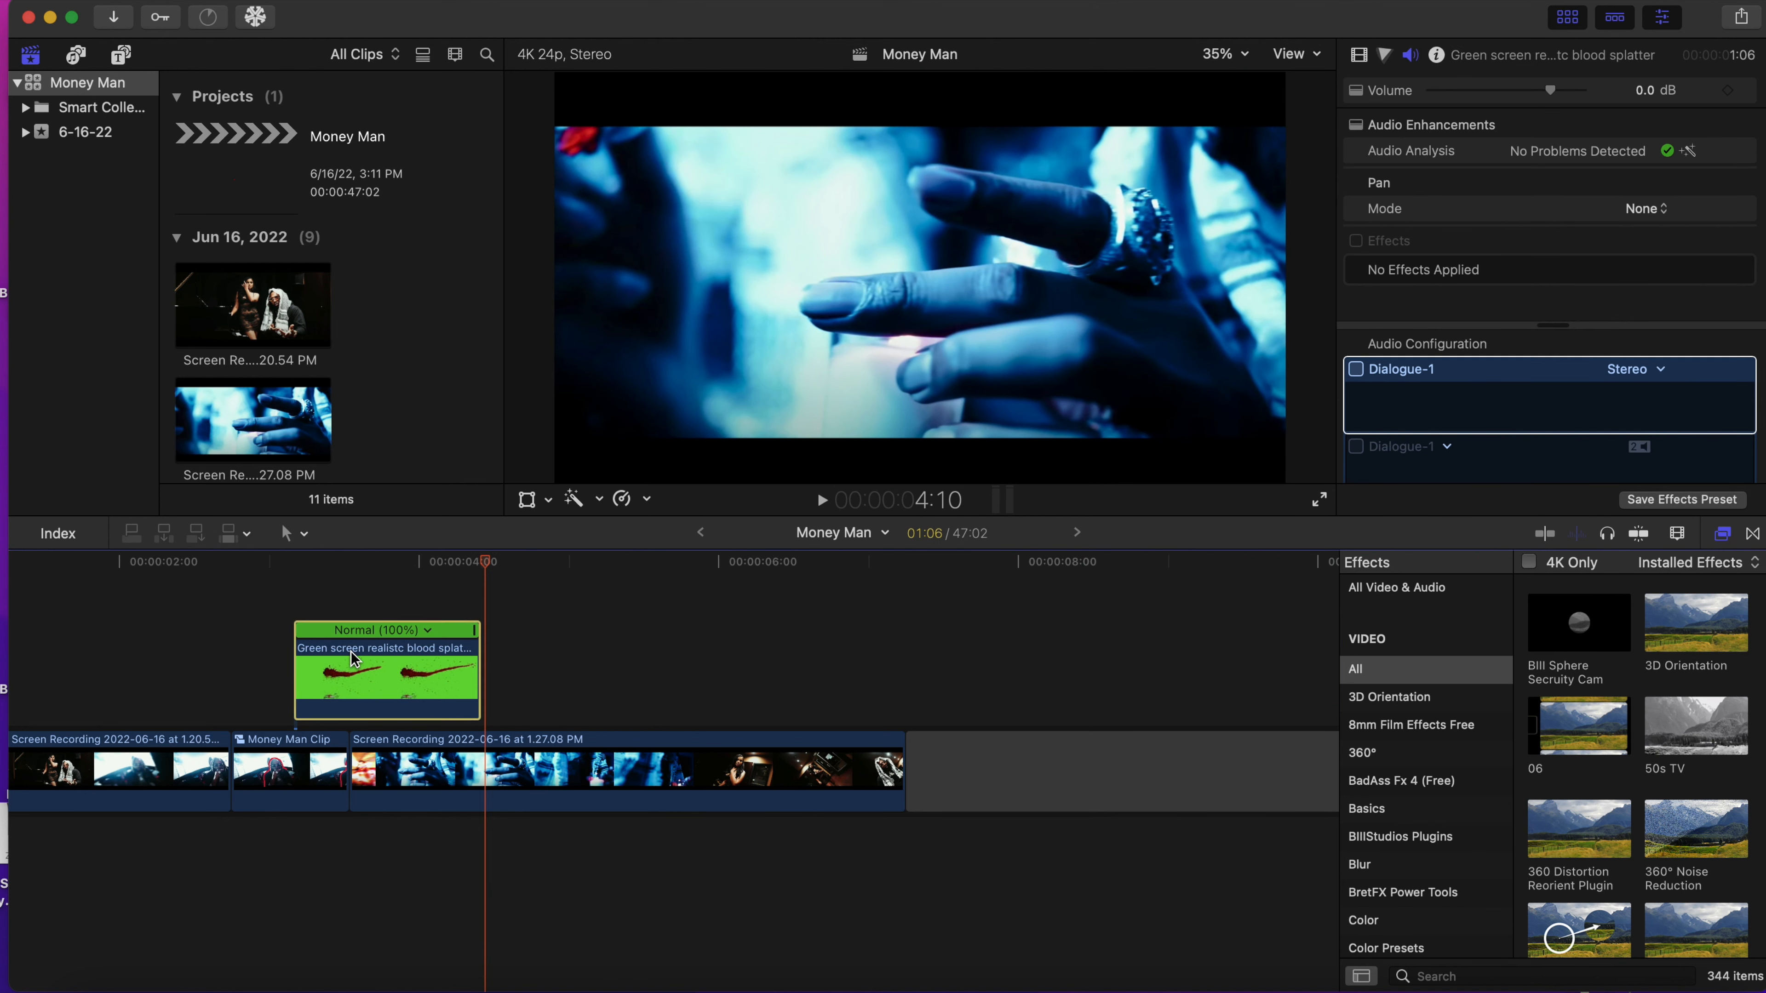
click(428, 630)
mouse_move(515, 676)
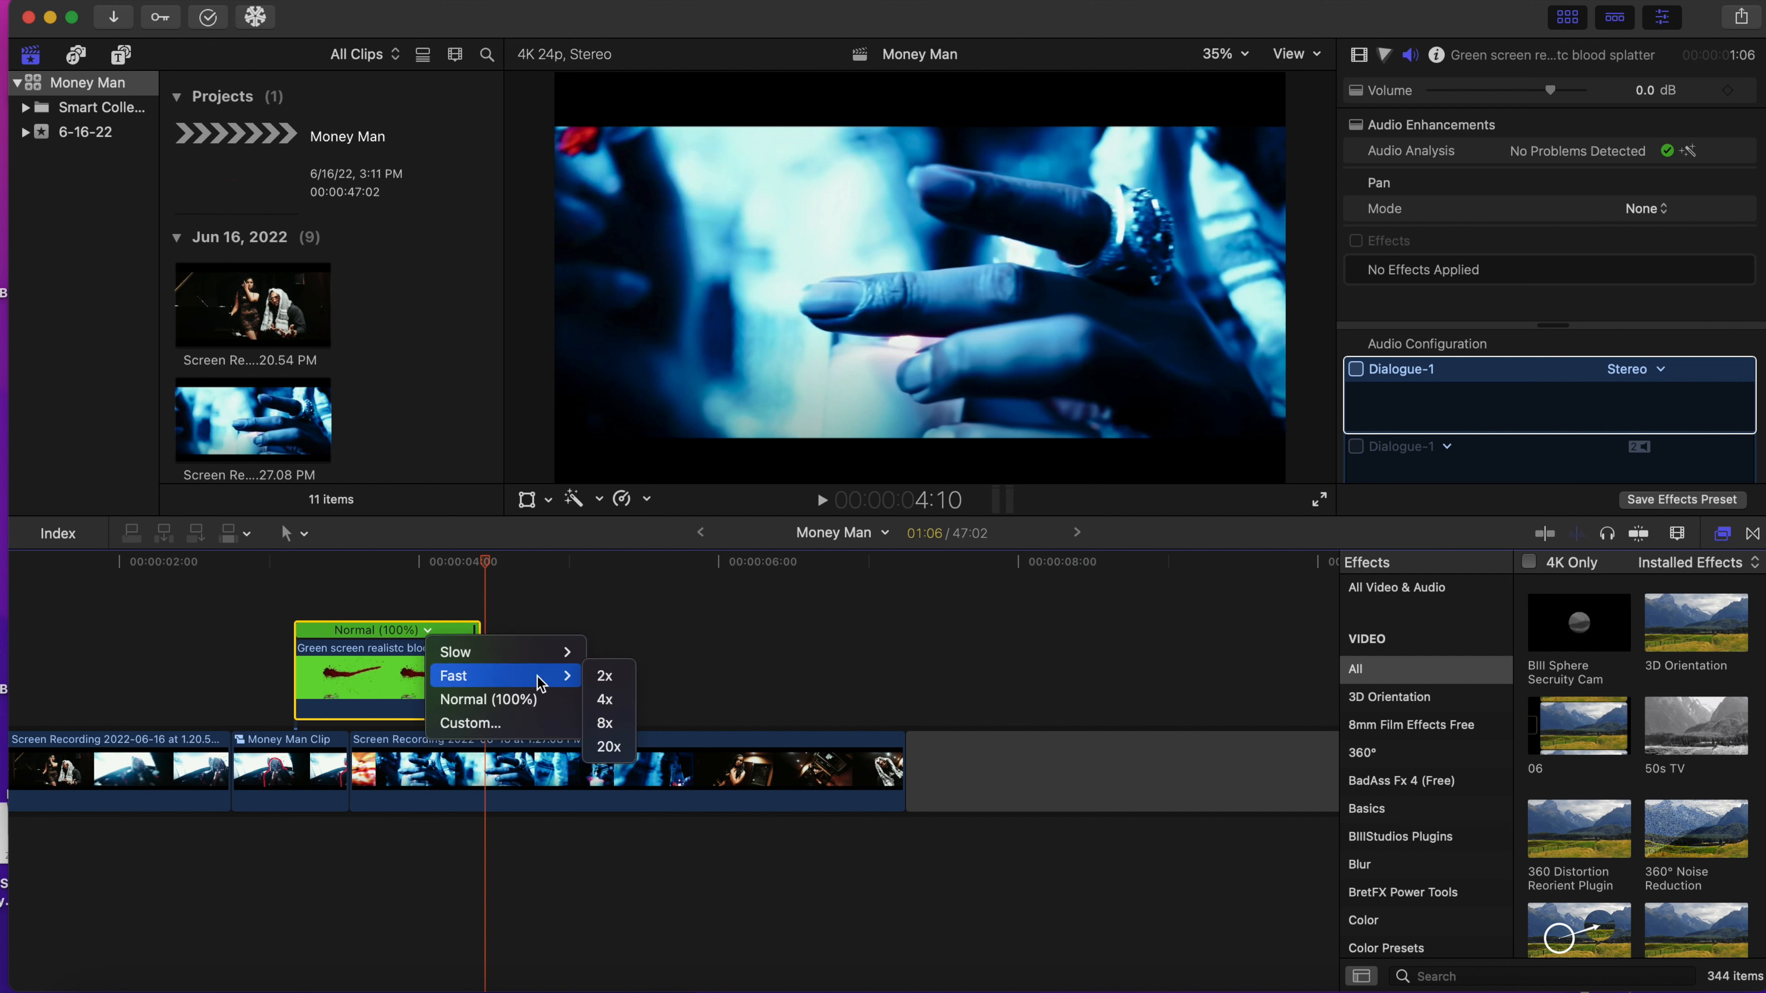
click(600, 700)
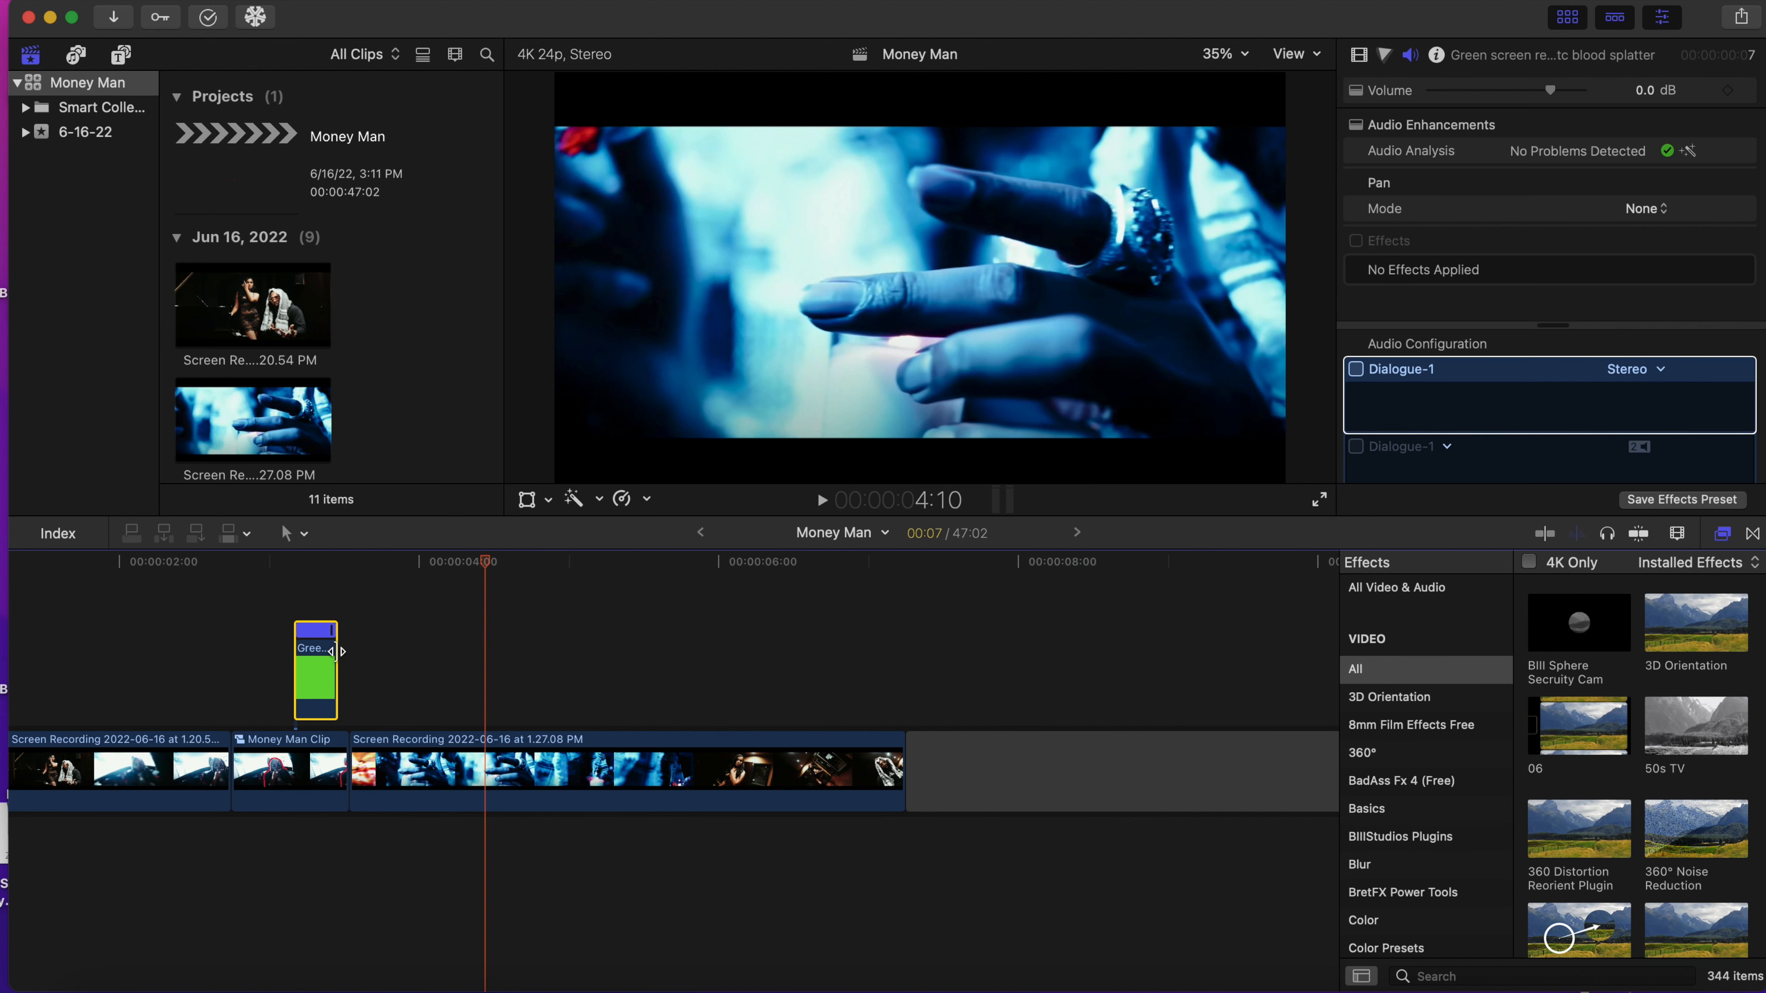
drag(335, 651, 347, 659)
- Apply the Keyer effect to the blood splatter clip and bring up the clip's video settings
click(315, 676)
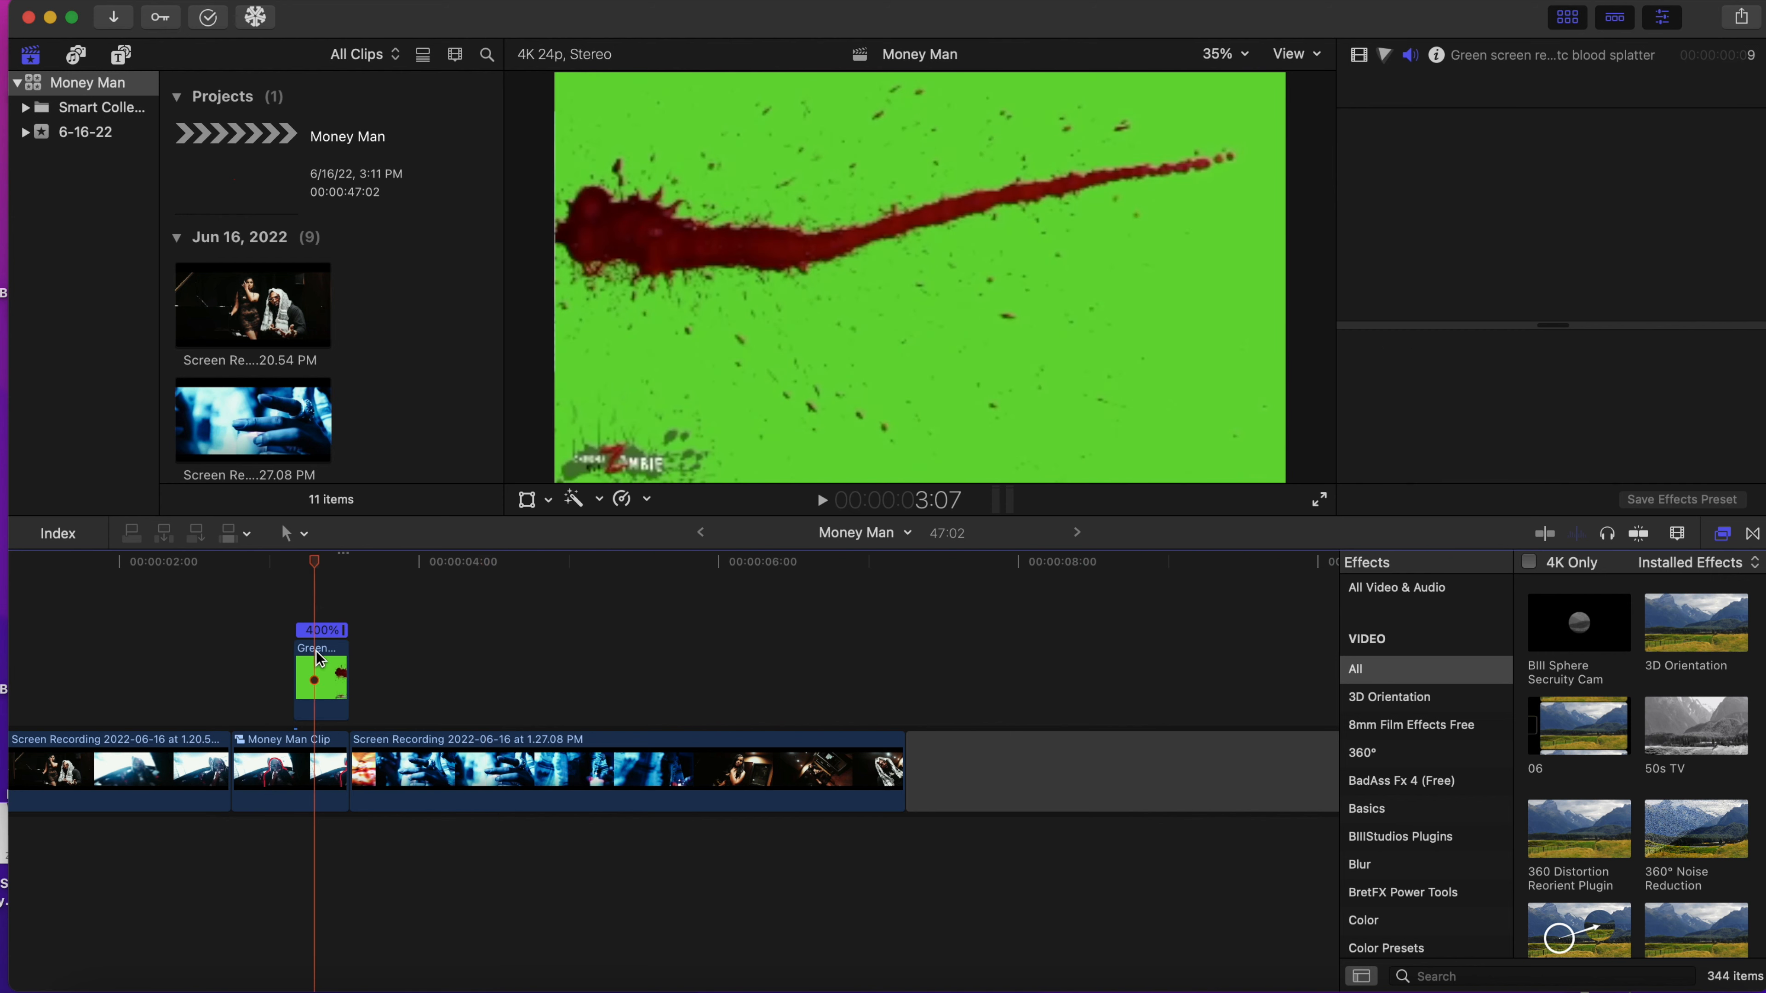
click(324, 678)
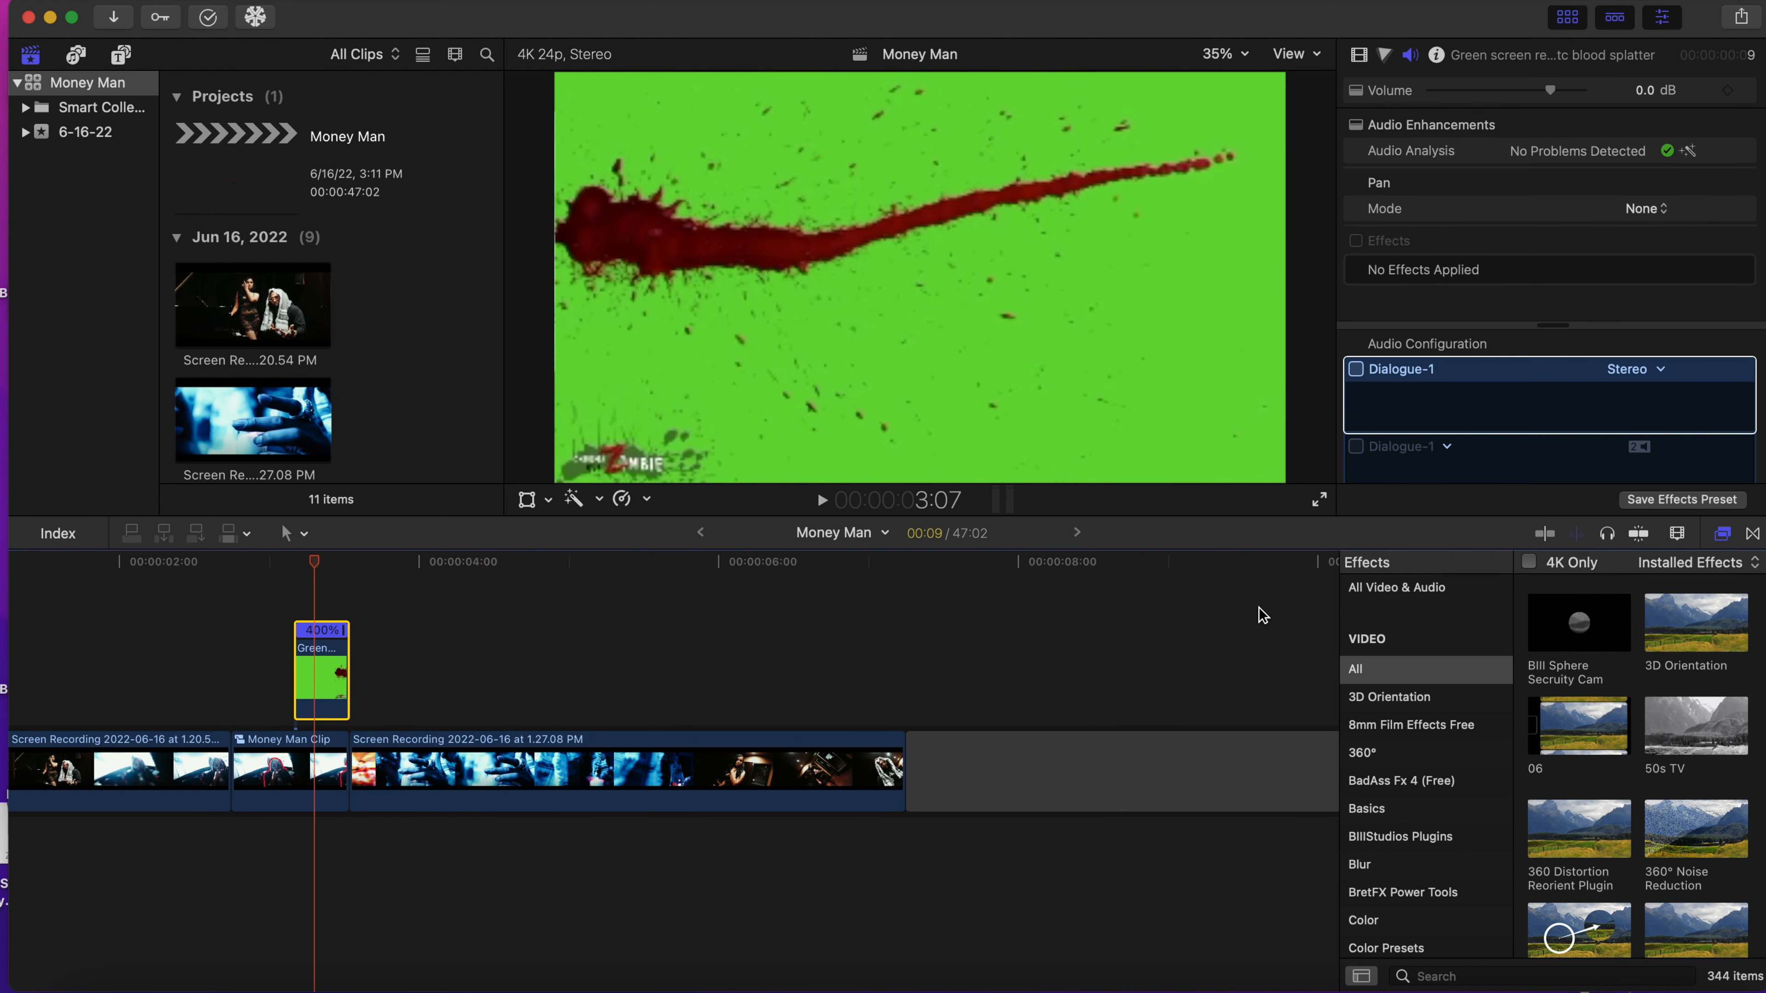
scroll(1442, 784, down, 10)
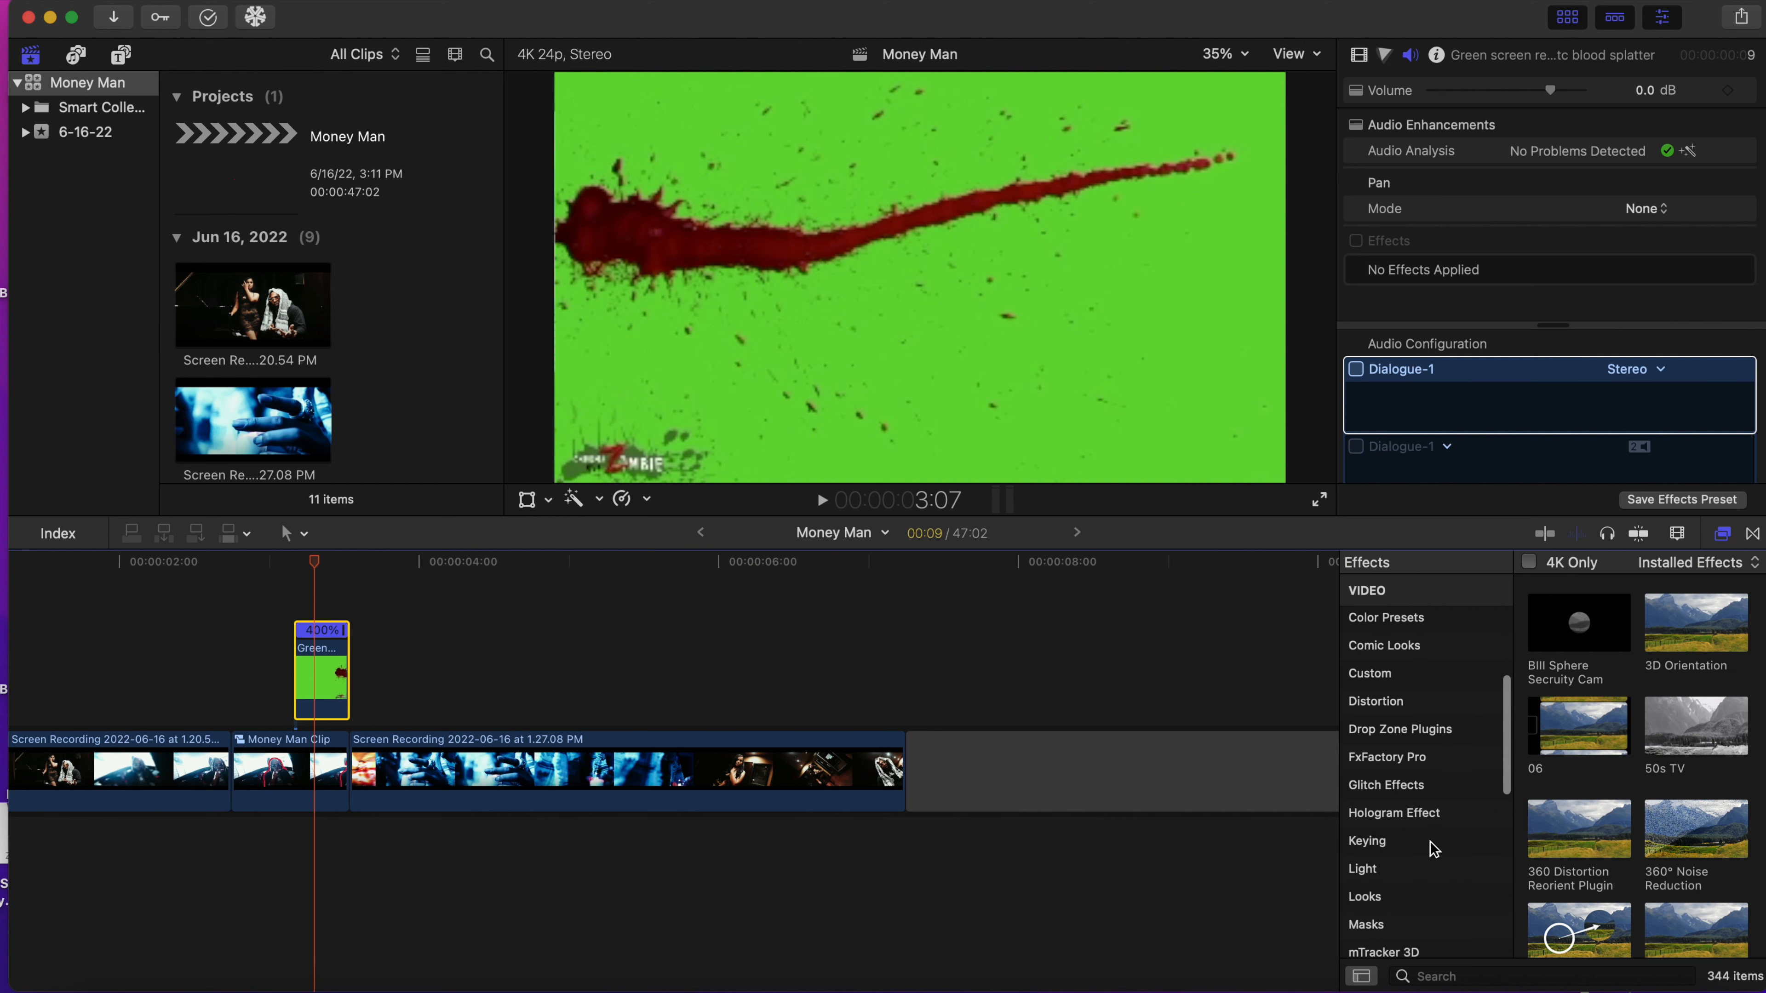
click(1434, 843)
drag(1592, 643, 321, 674)
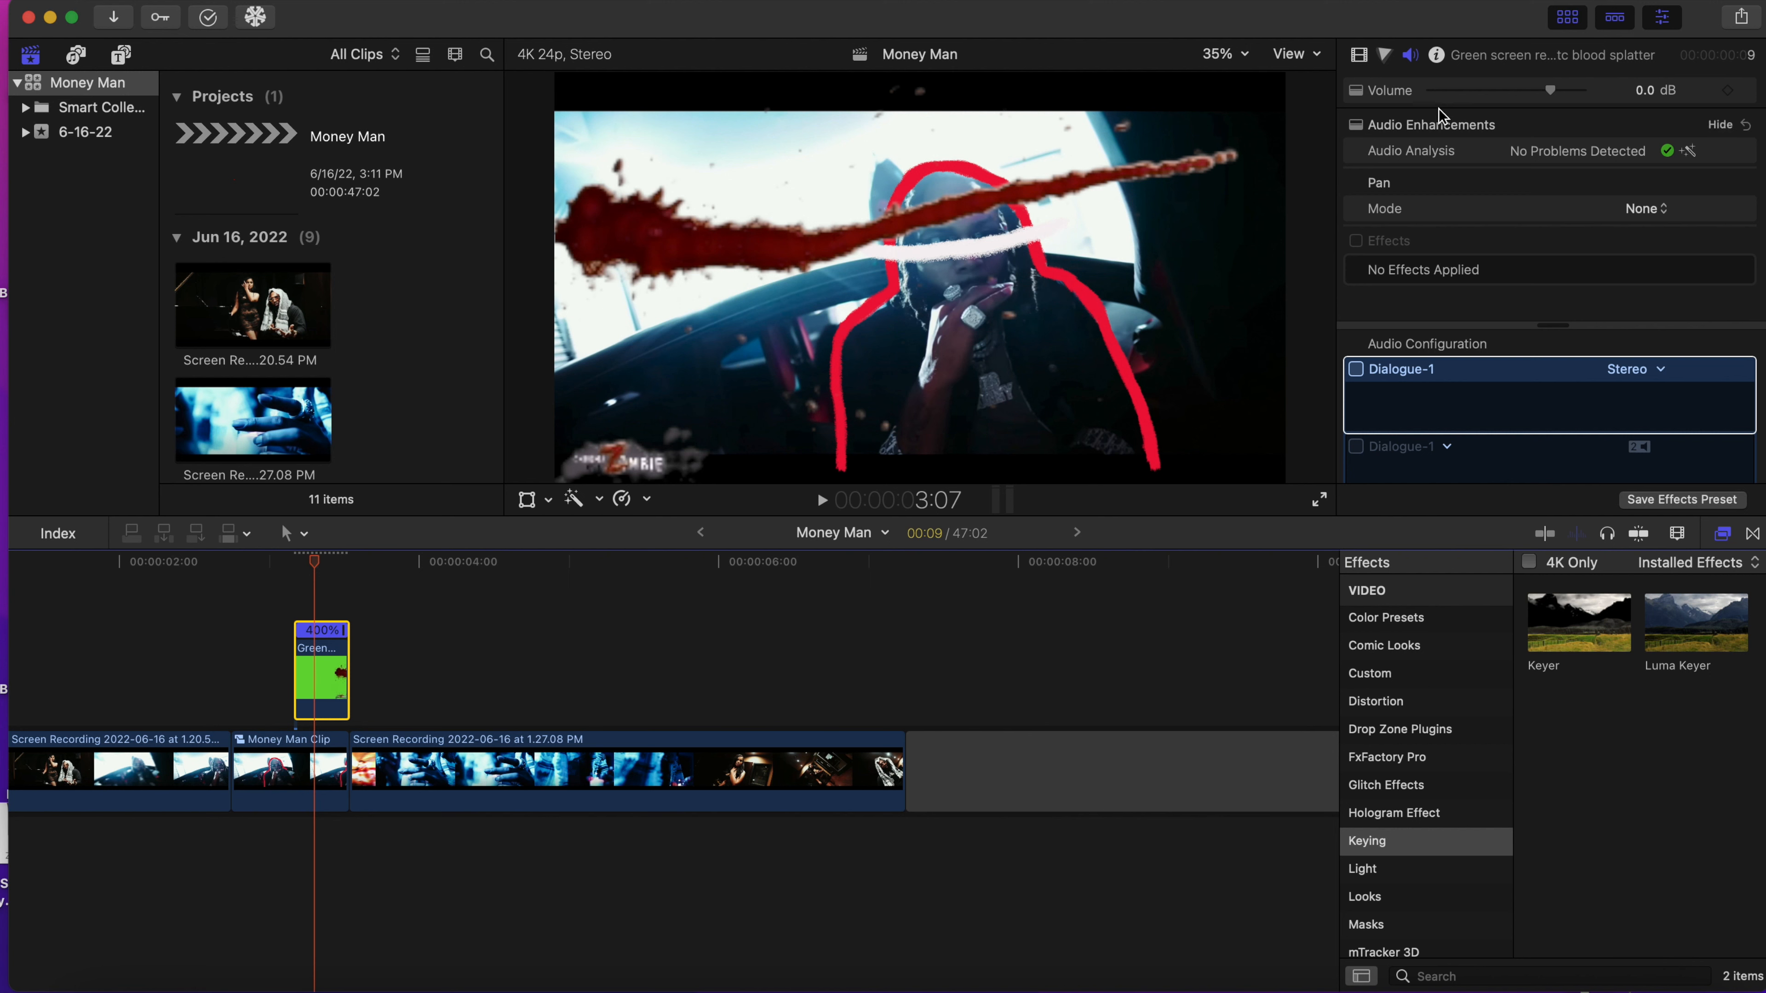
click(1363, 70)
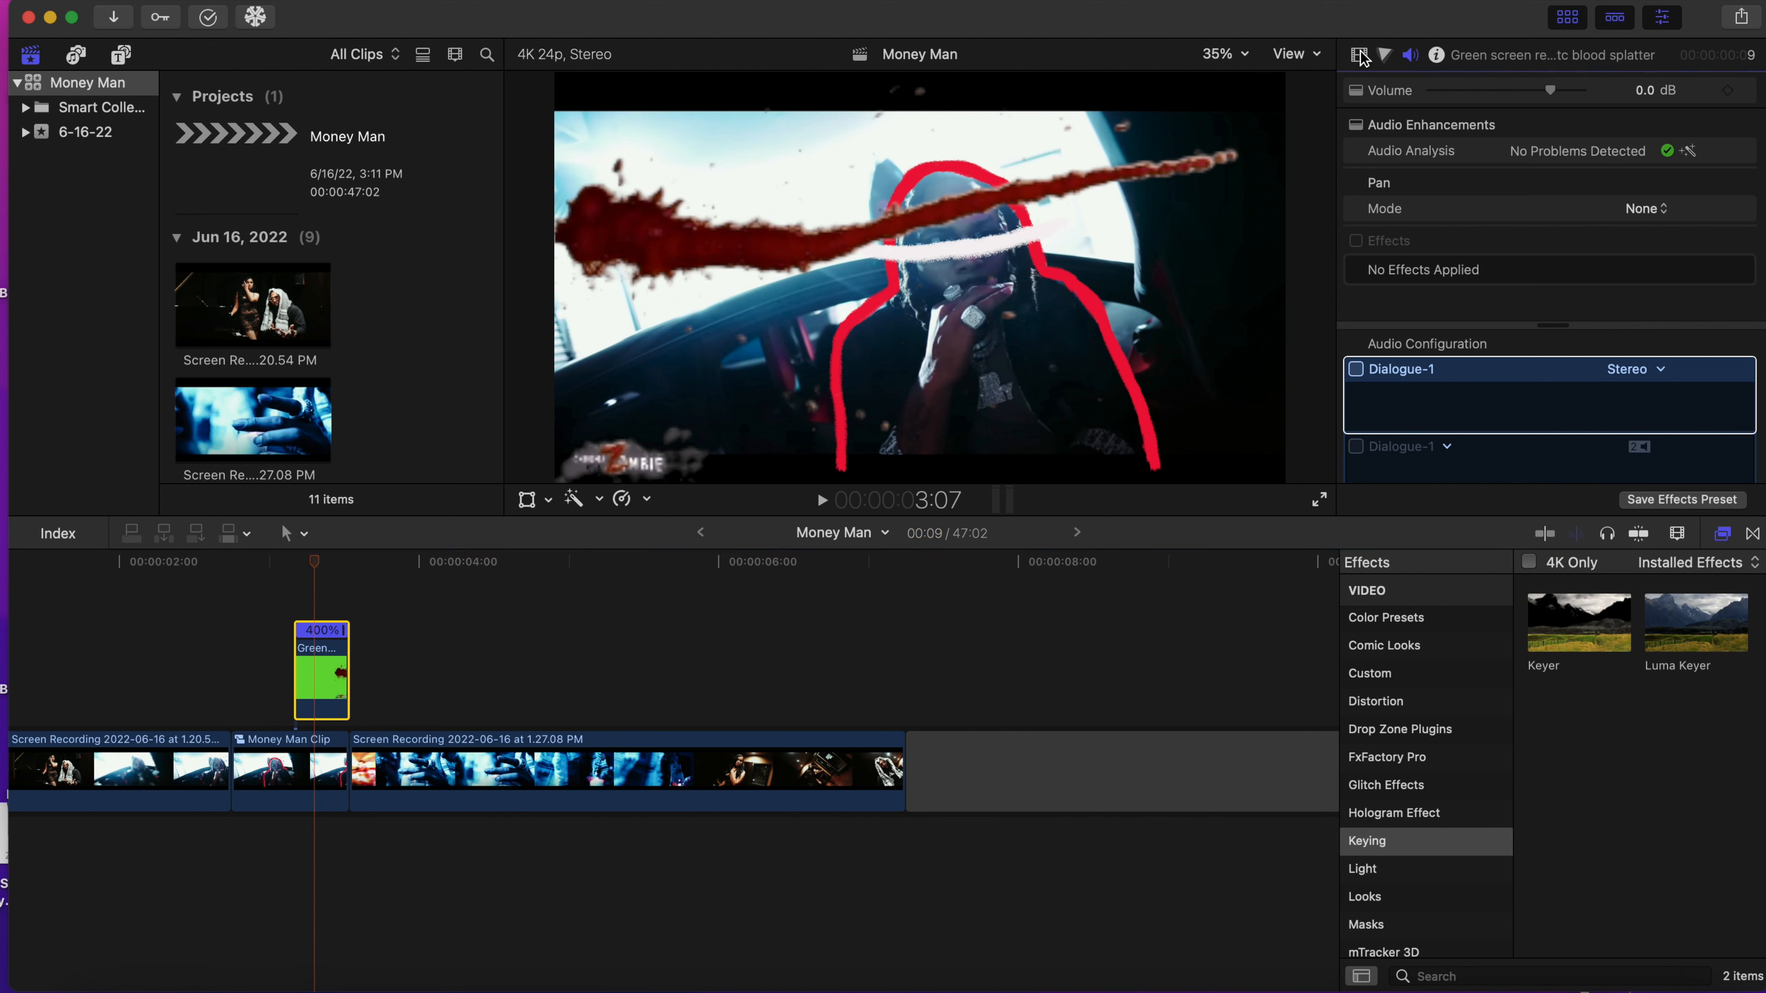
scroll(1488, 298, down, 10)
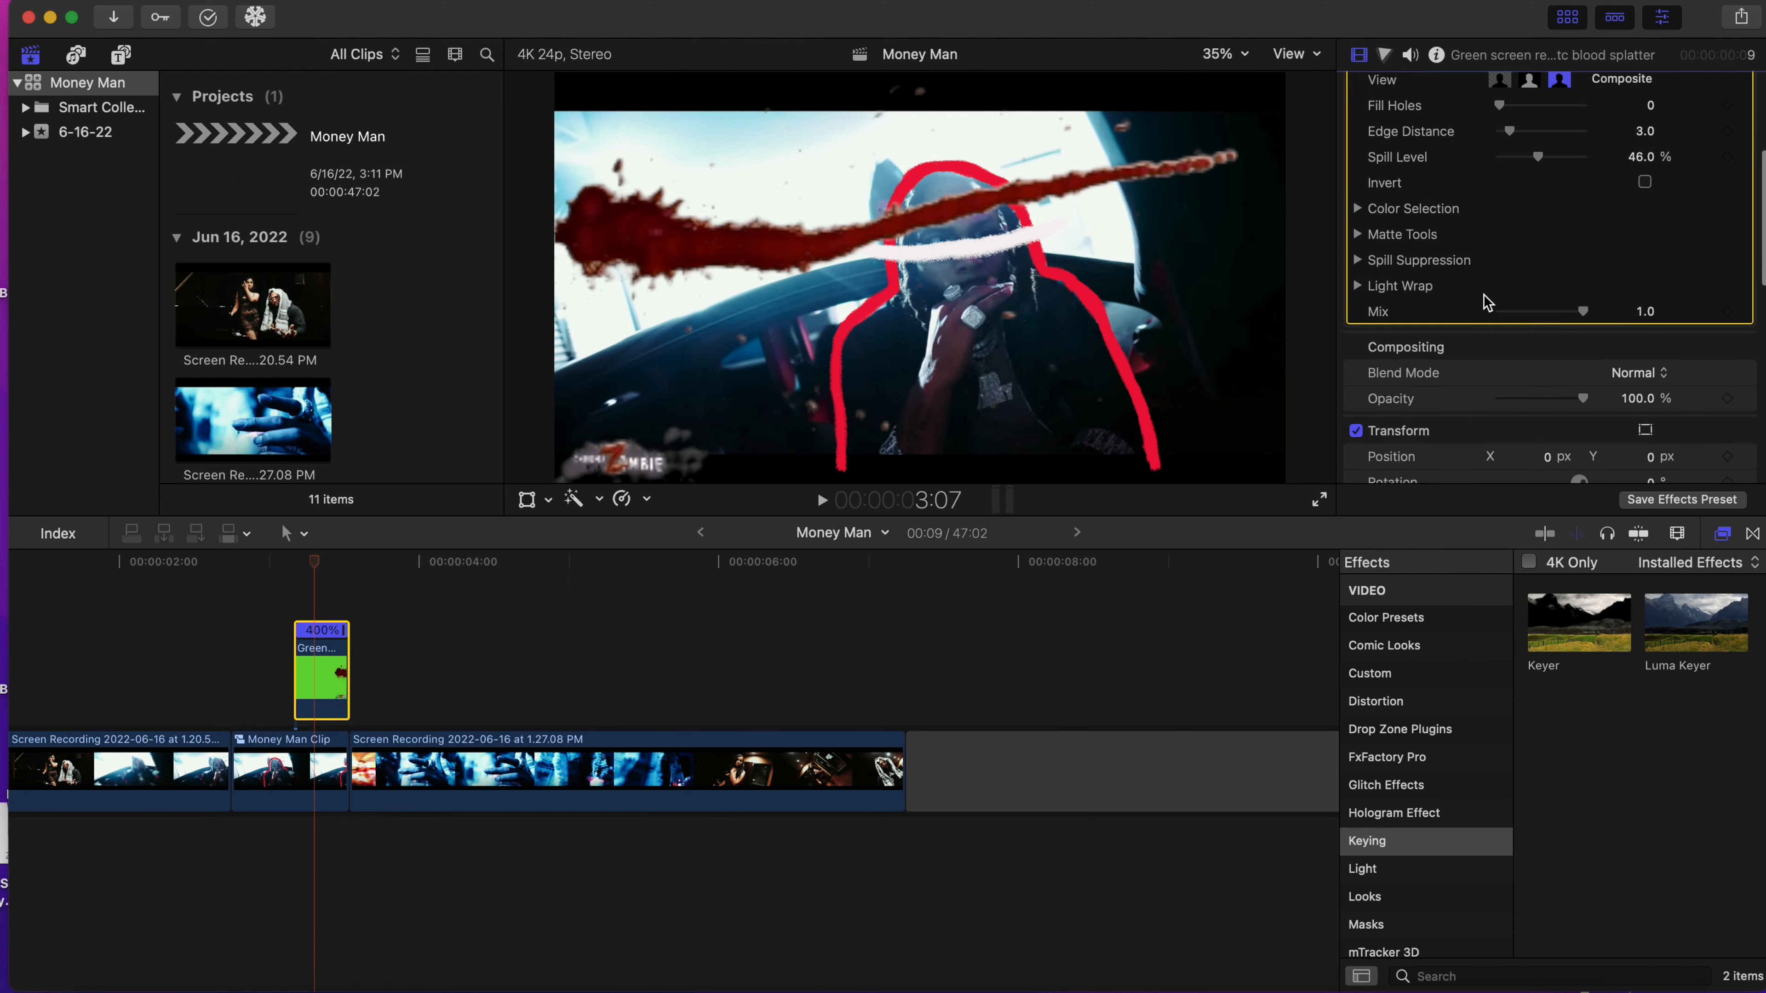
- Crop 80 px off the bottom of the blood splatter clip and scale the whole clip to 32%
scroll(1487, 303, down, 5)
drag(1499, 280, 1518, 286)
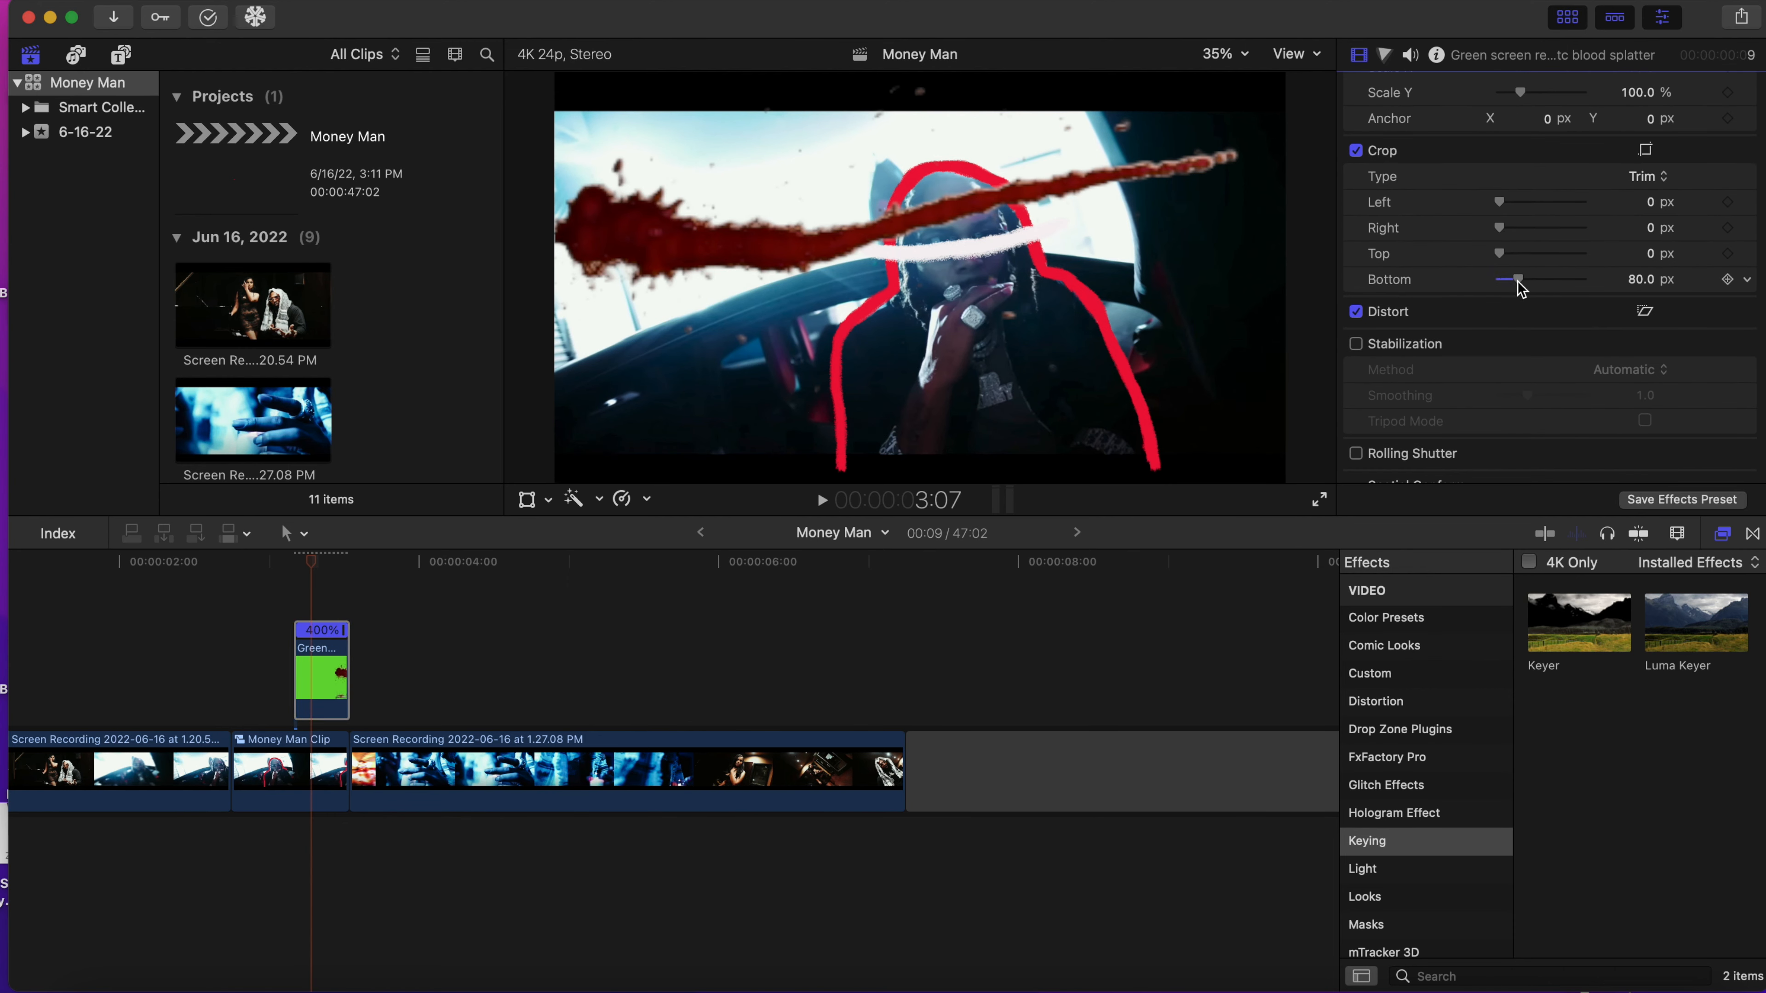
scroll(1493, 278, up, 4)
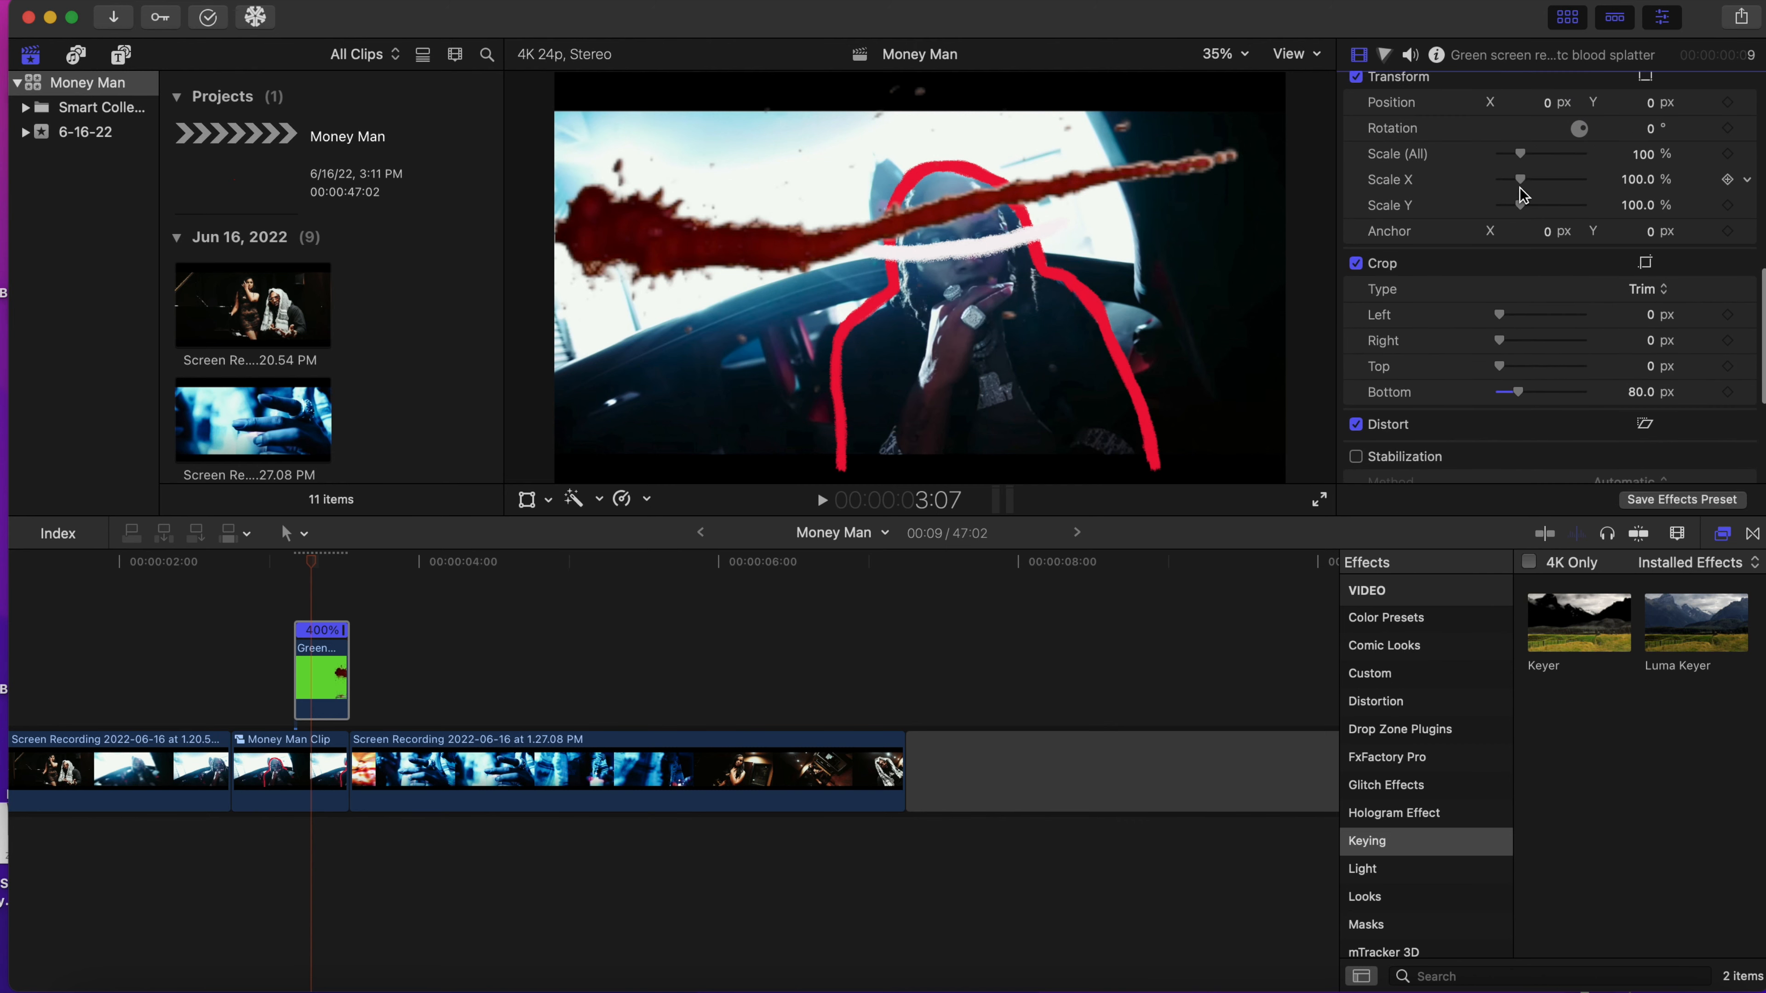
drag(1521, 153, 1507, 160)
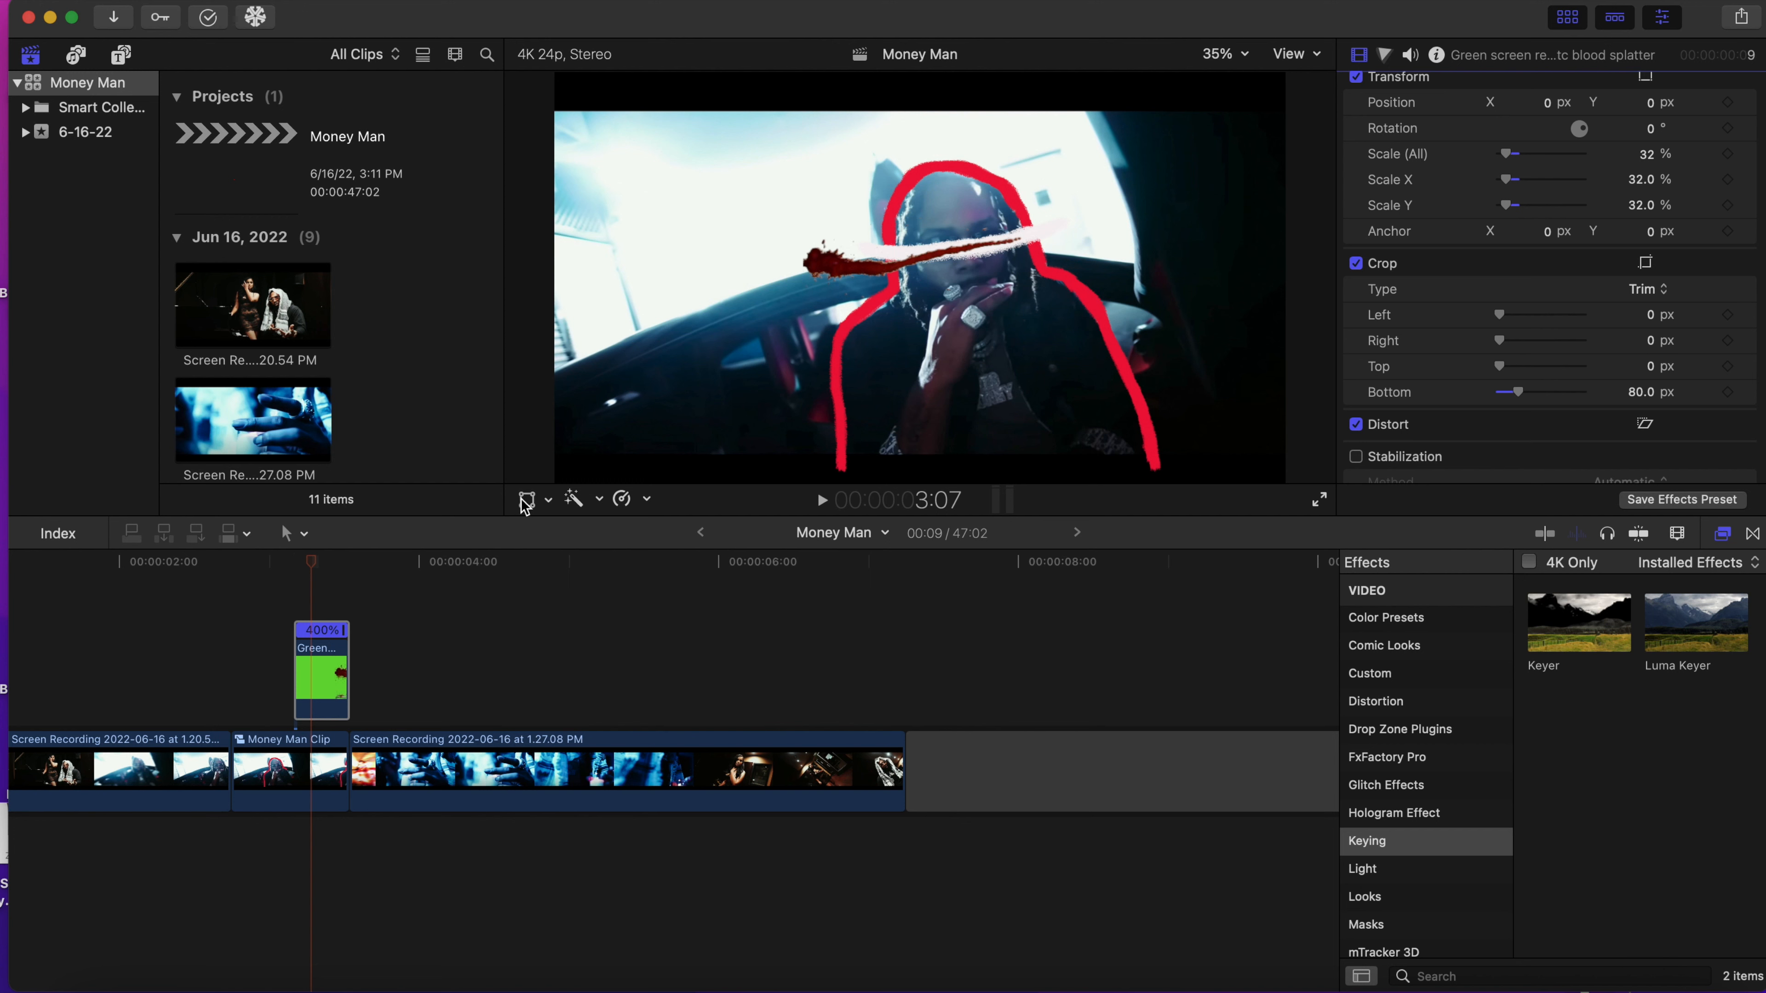
- Move and rotate the blood splatter diagonally across the outlined man's face, and darken its highlights with the Color Board exposure
click(526, 500)
drag(918, 268, 1031, 220)
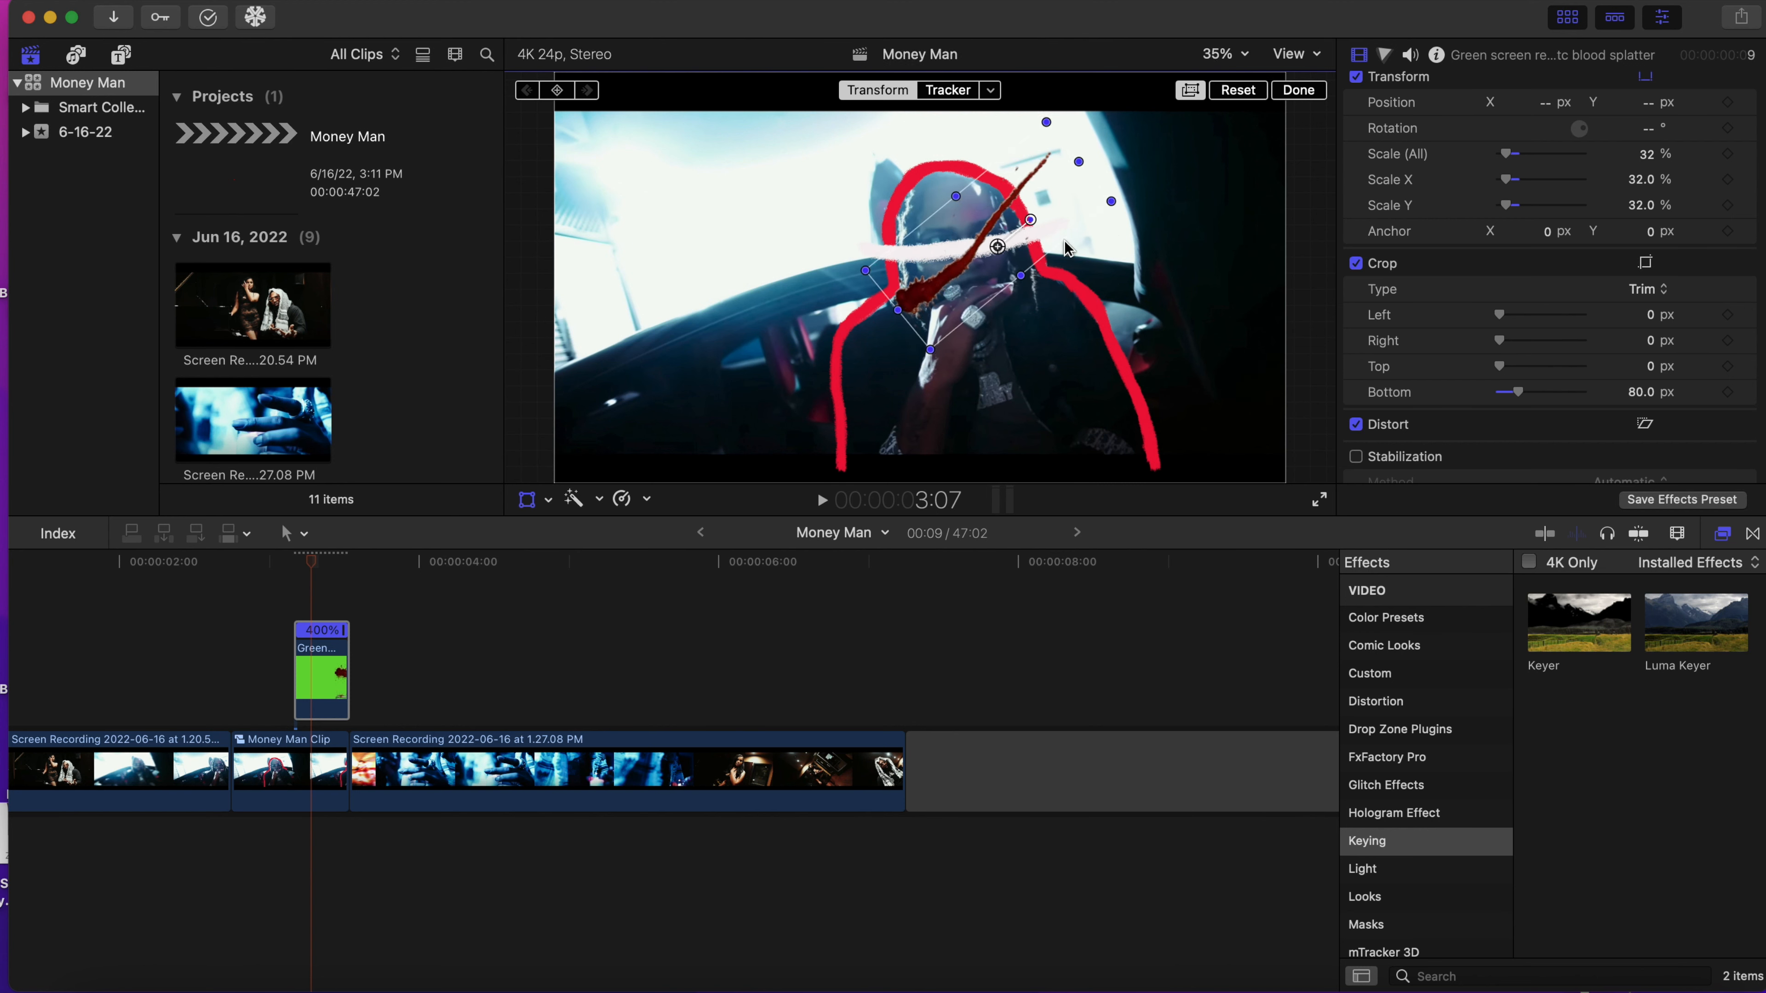
click(1384, 54)
drag(1682, 280, 1686, 326)
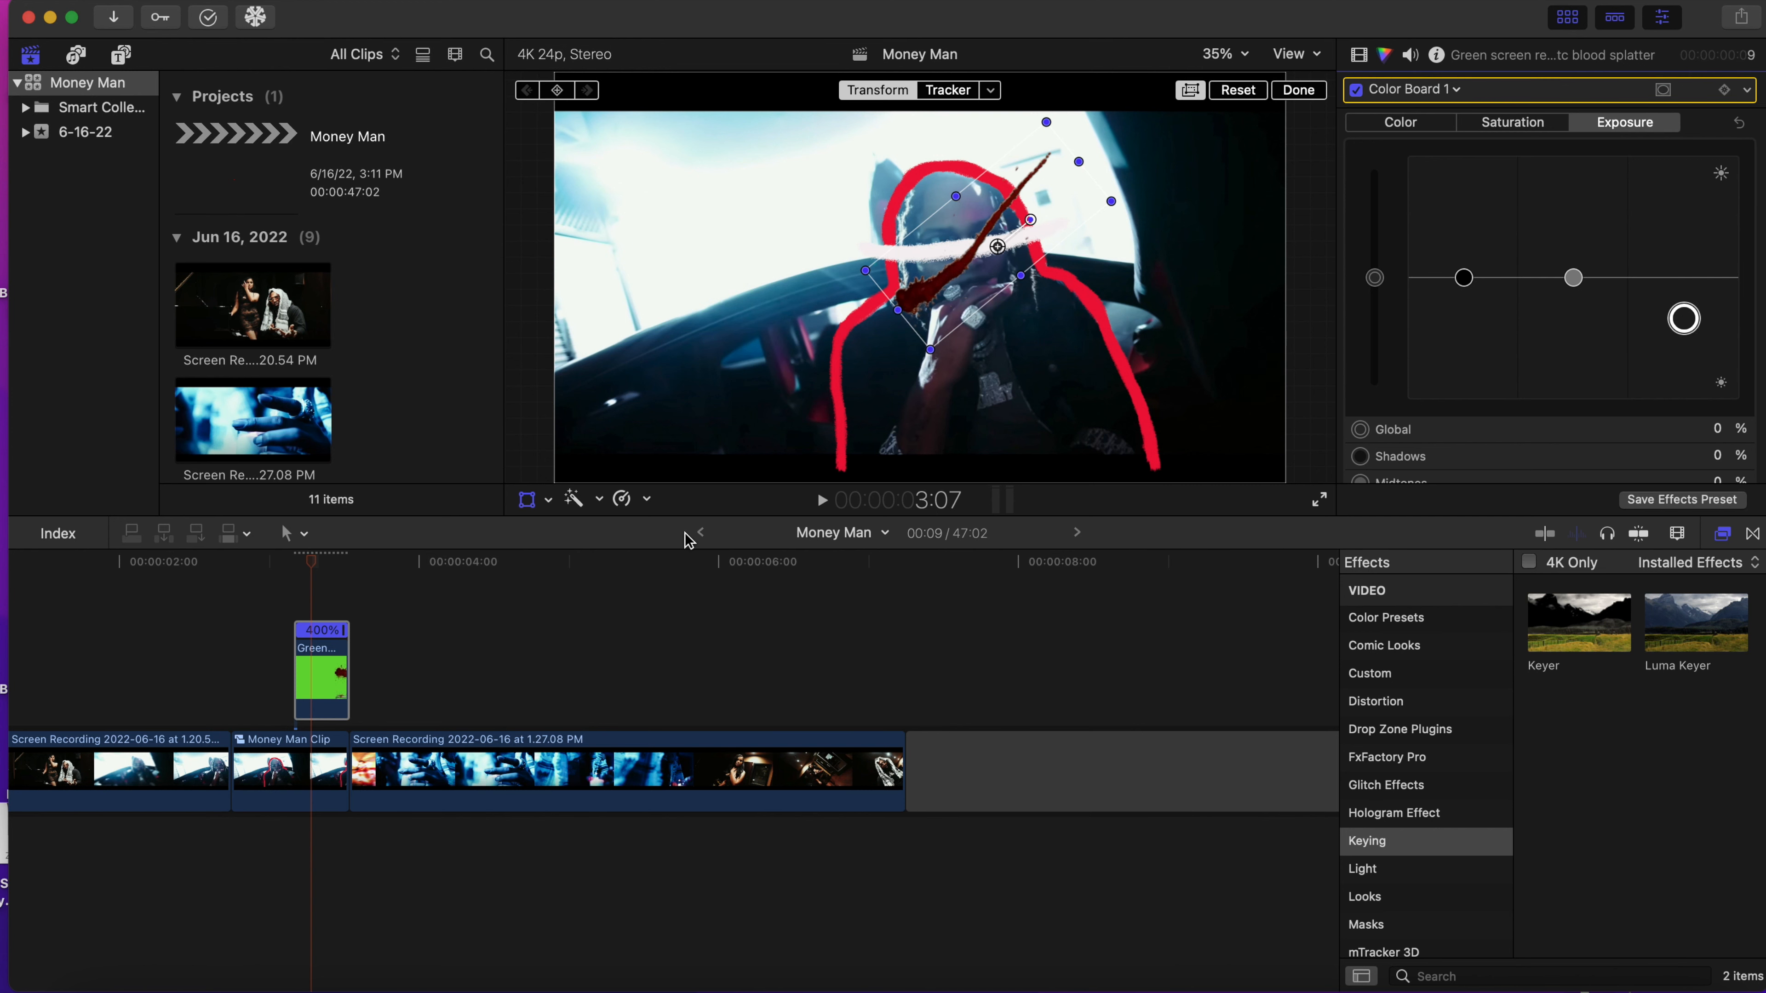
- Play the edit from the beginning to review the outline animation and blood splatter
scroll(193, 660, left, 5)
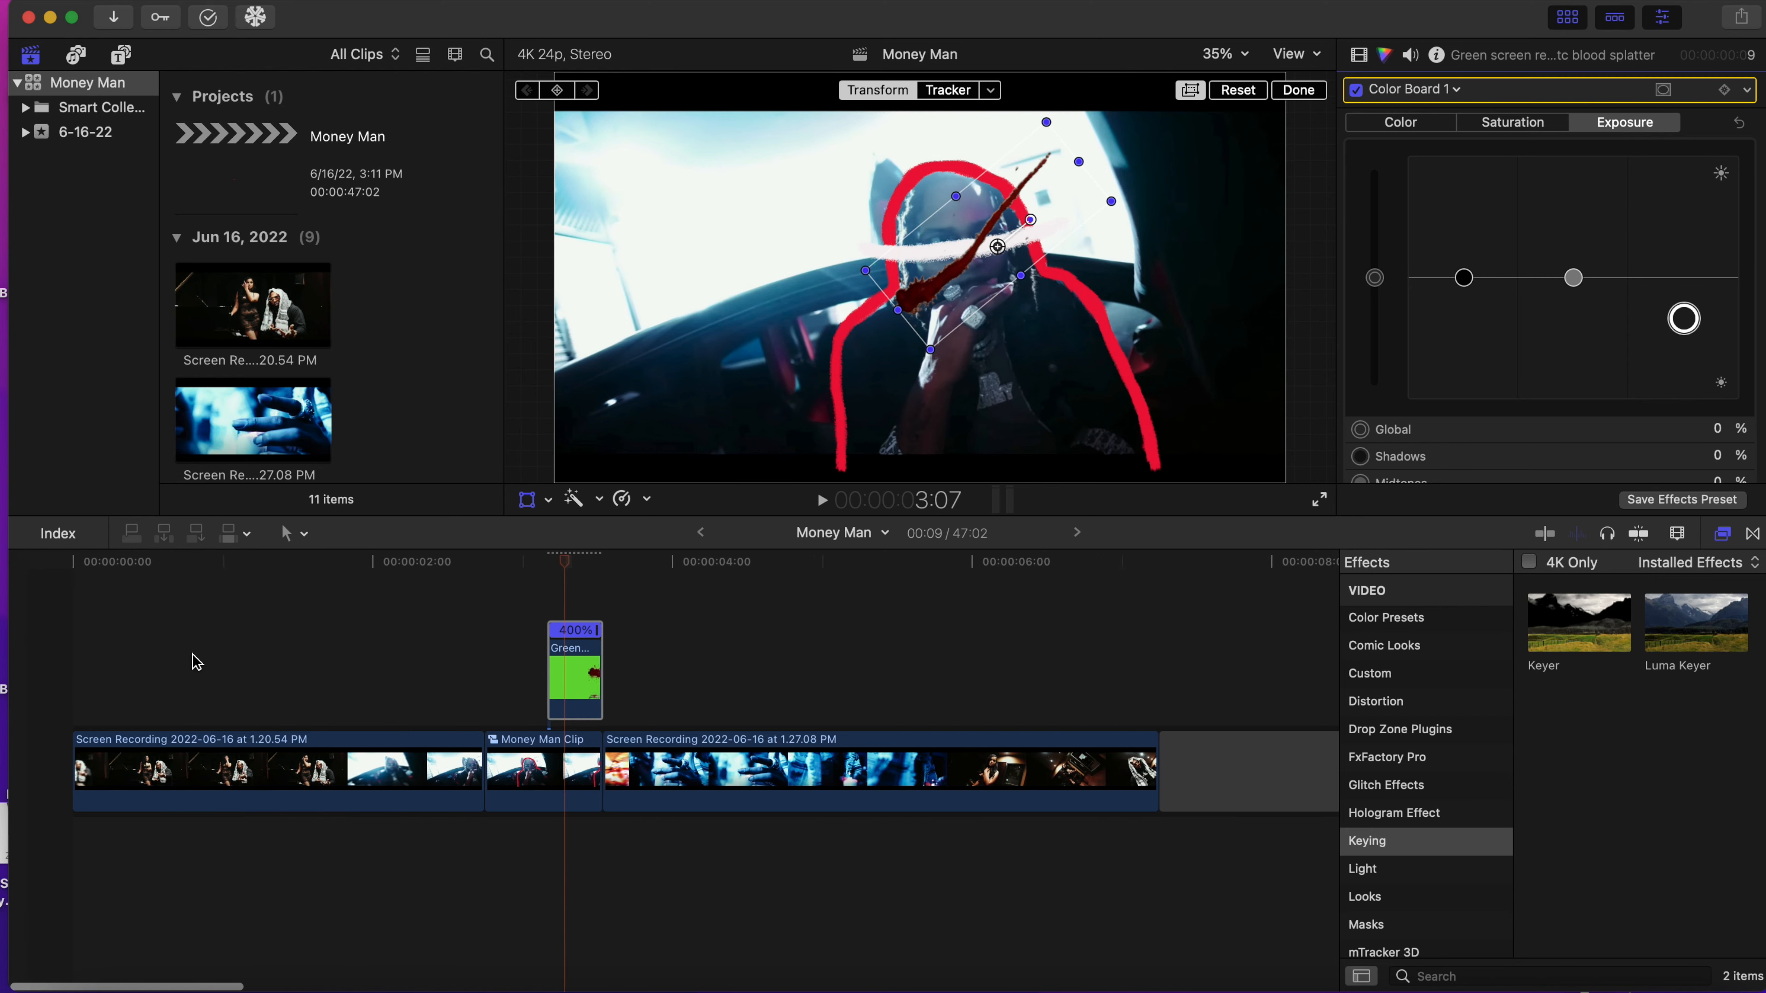
click(59, 659)
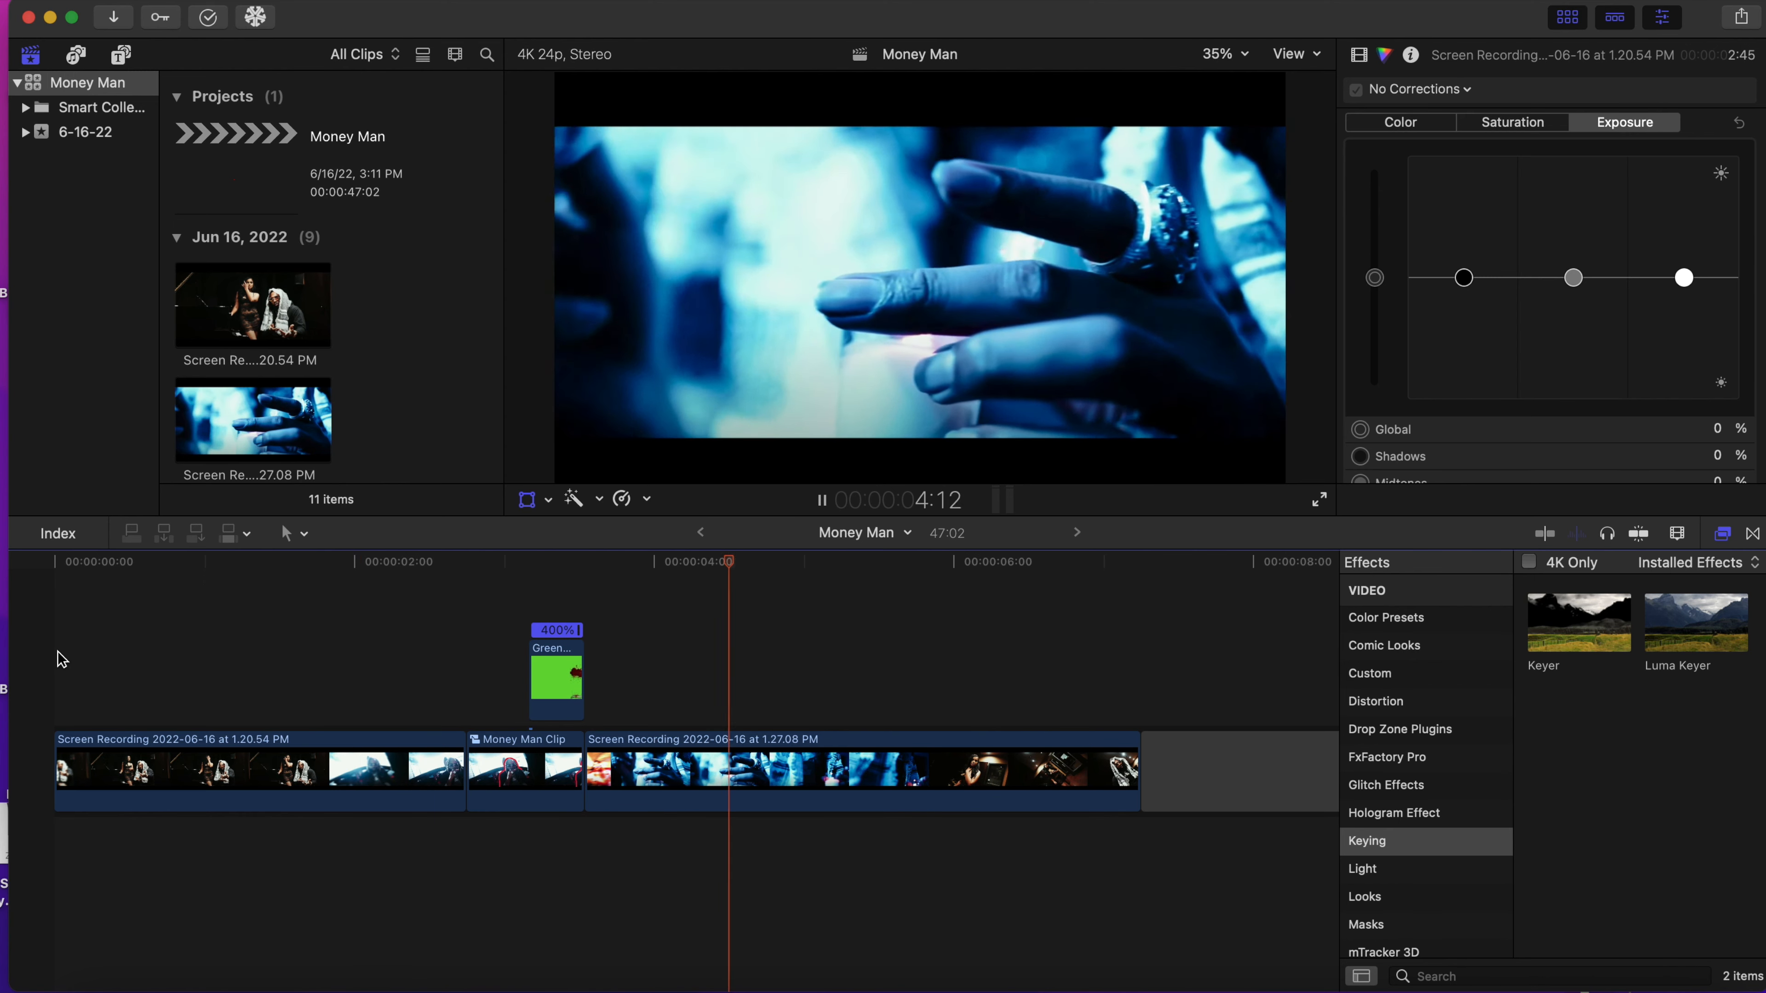
click(269, 669)
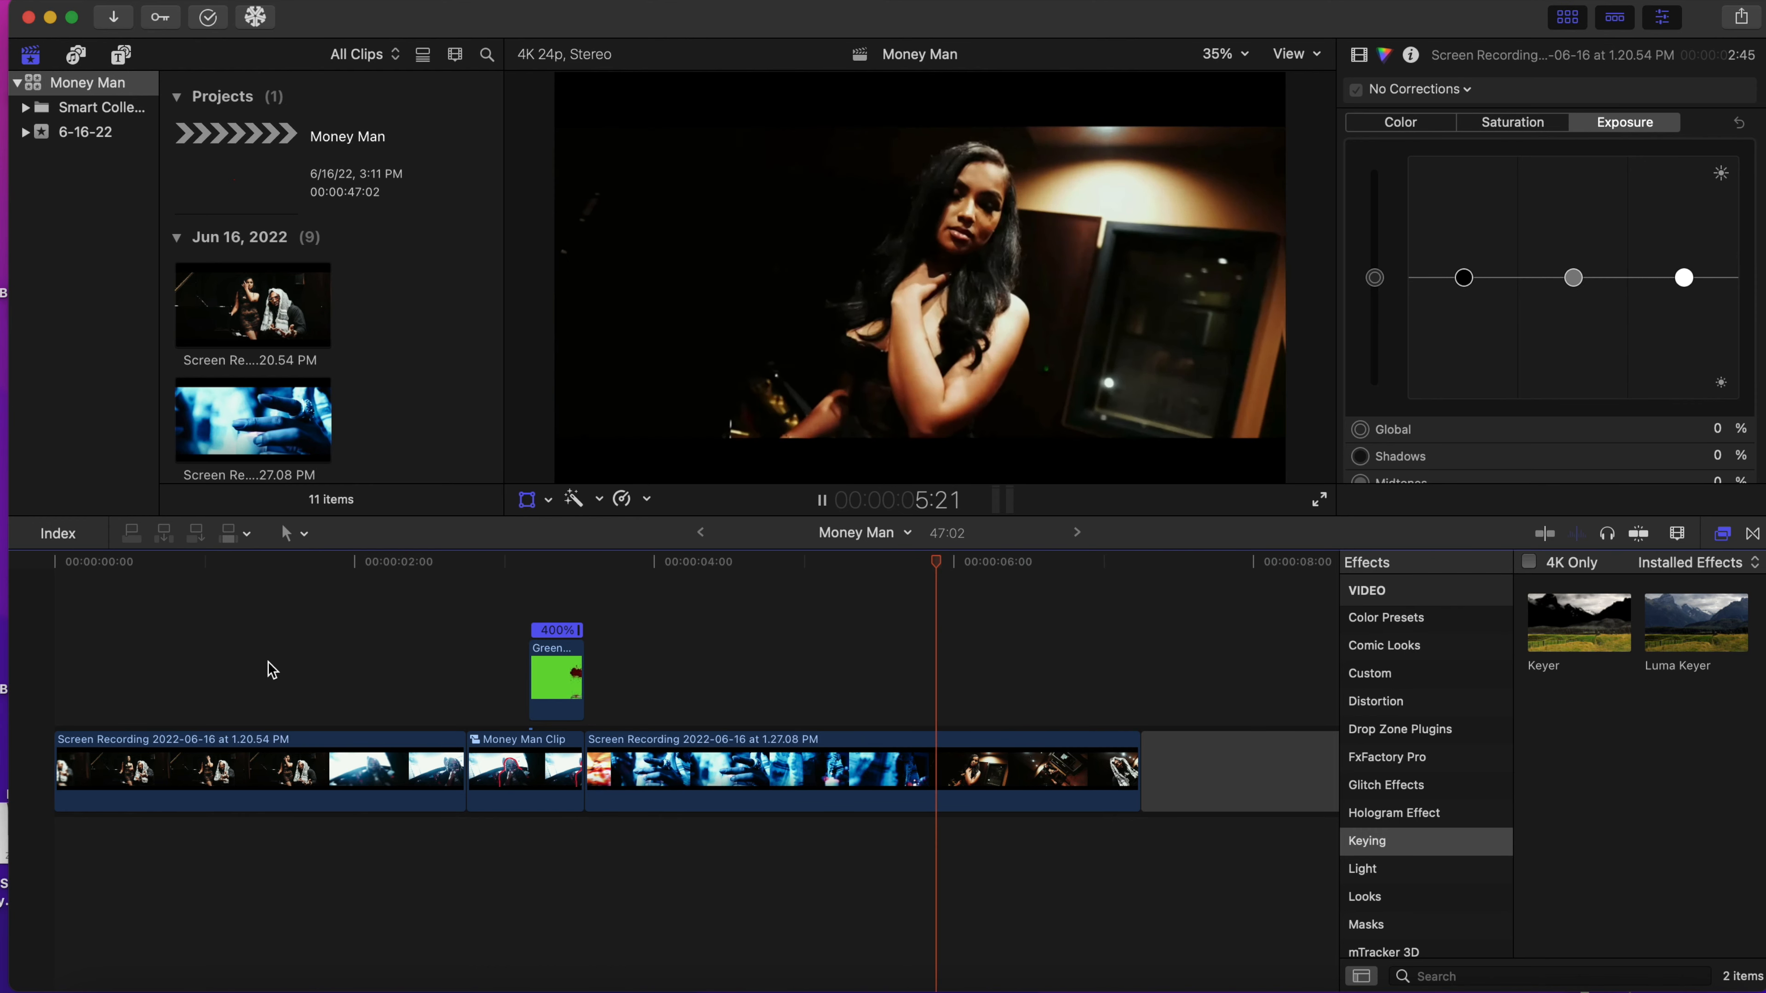
key(space)
- Find the Earthquake effect among all video effects and apply it to the Money Man Clip, with the playhead at the clip's start
key(shift+t)
click(475, 675)
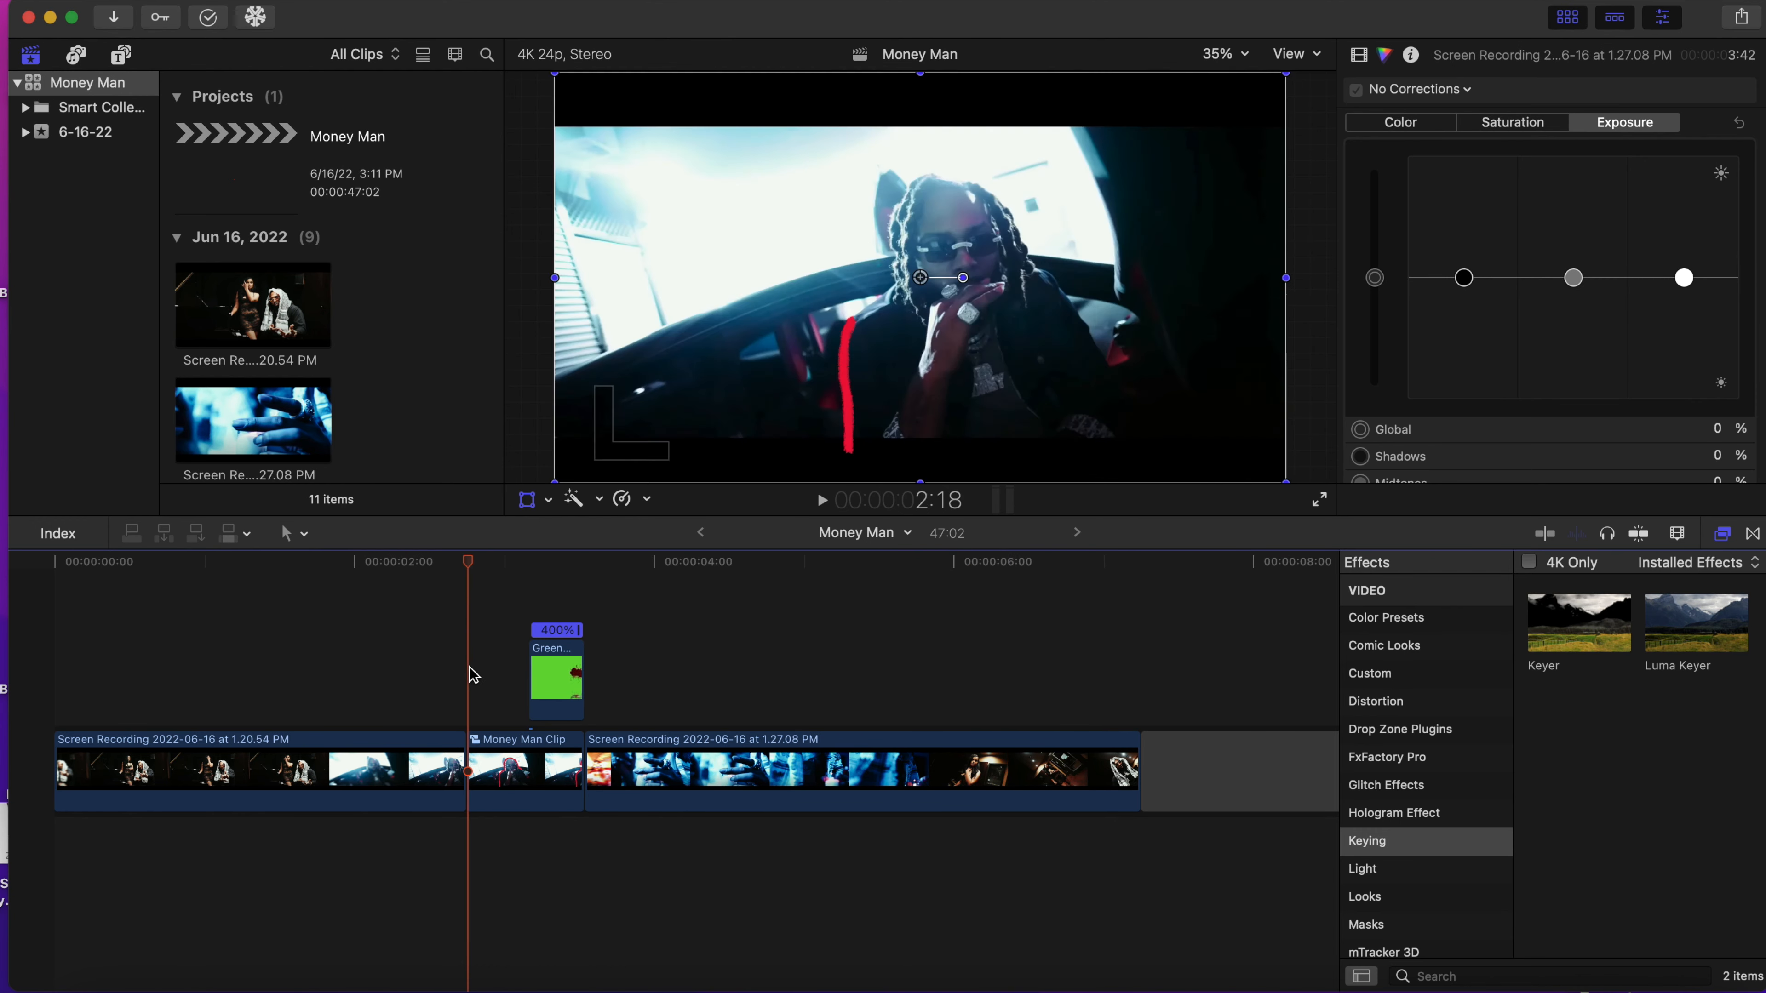
click(513, 765)
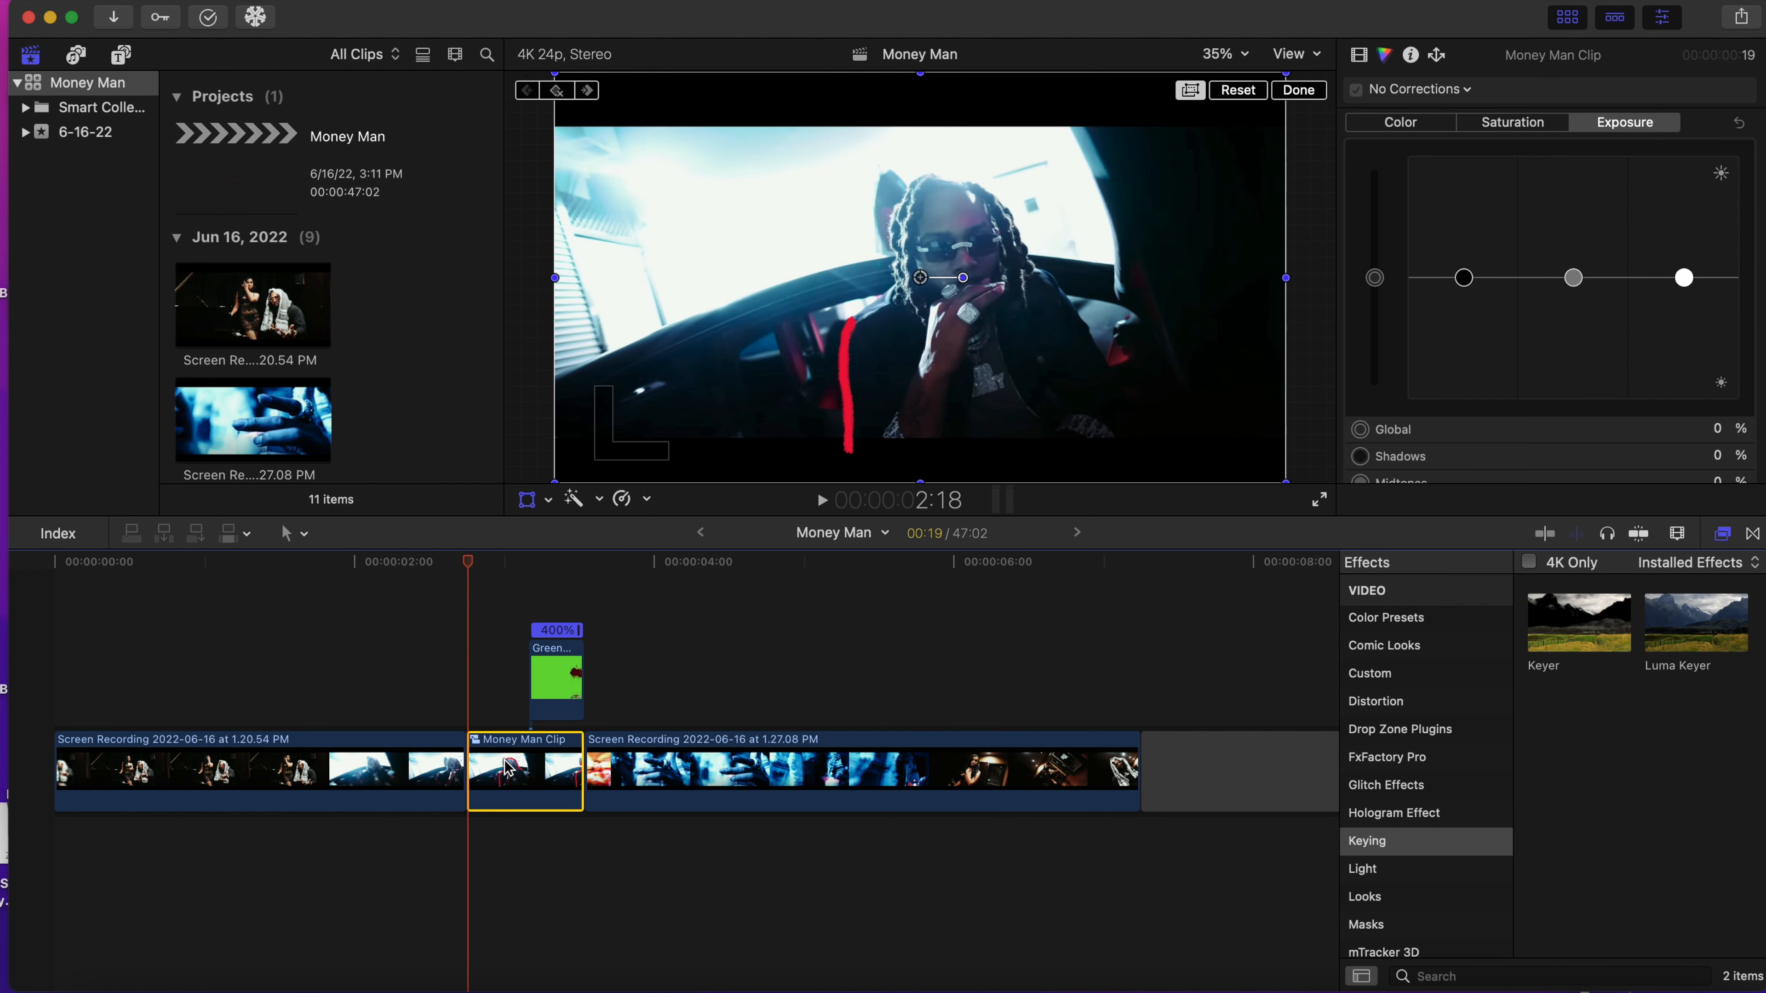
scroll(1428, 751, down, 10)
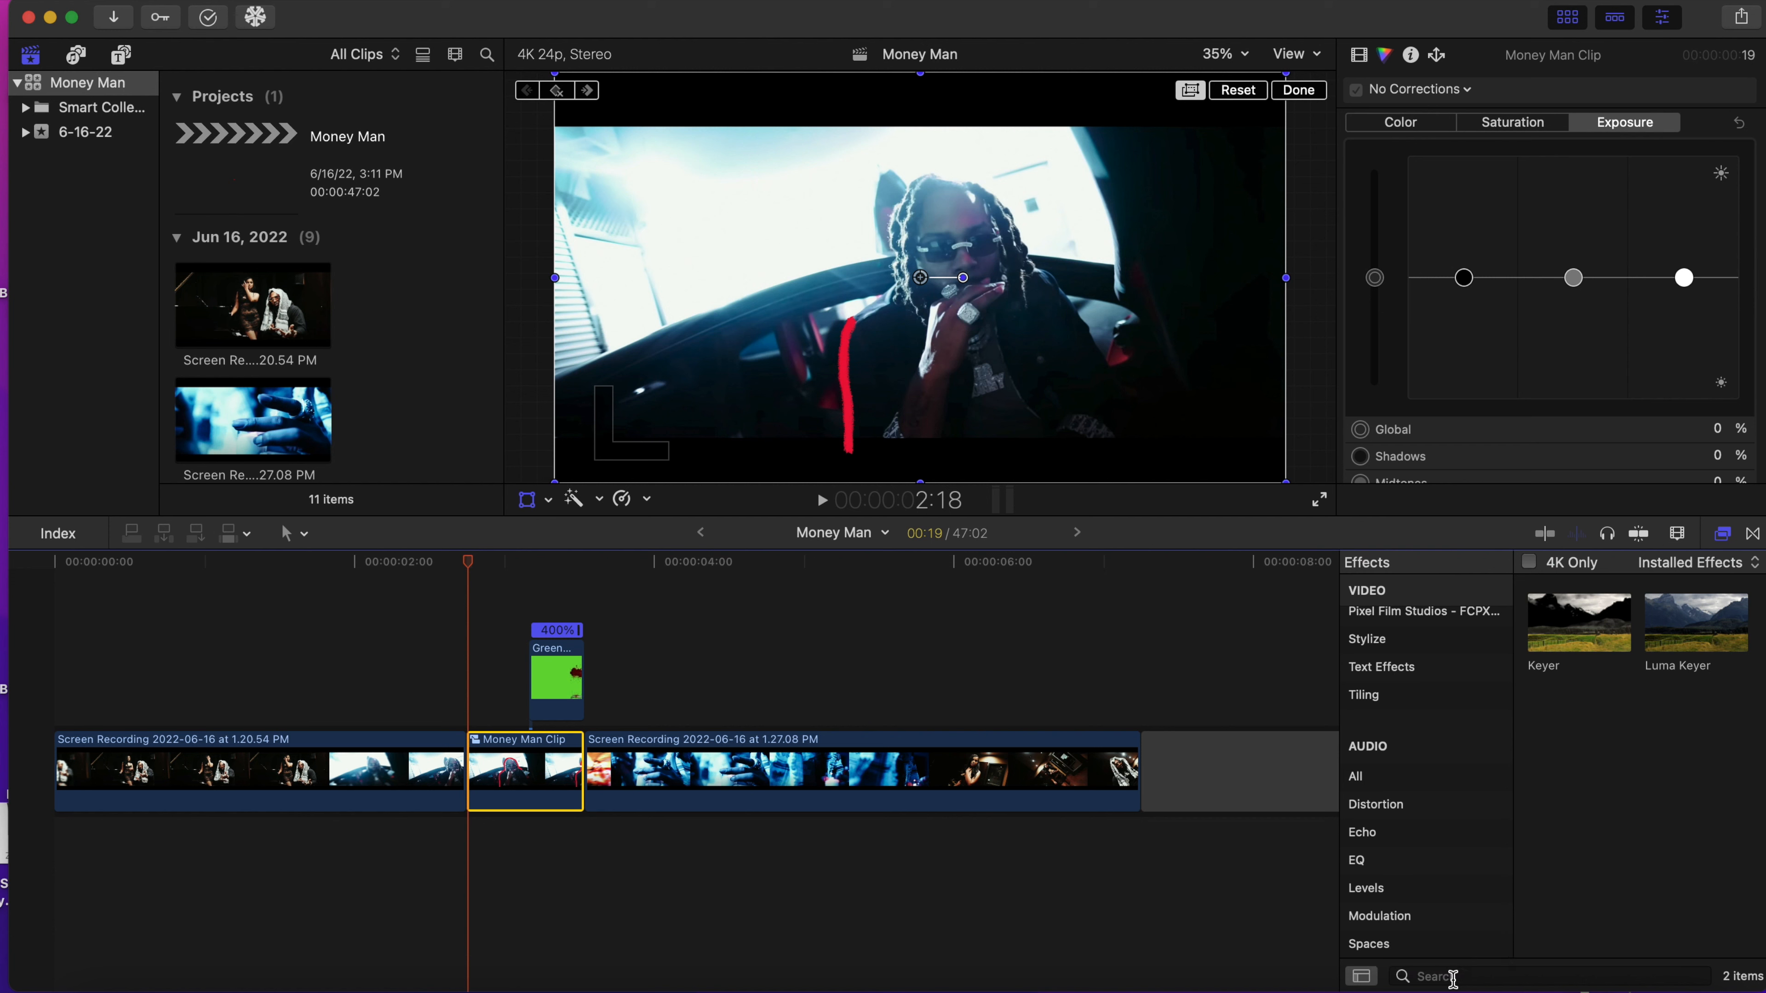
scroll(1439, 721, up, 12)
click(1419, 669)
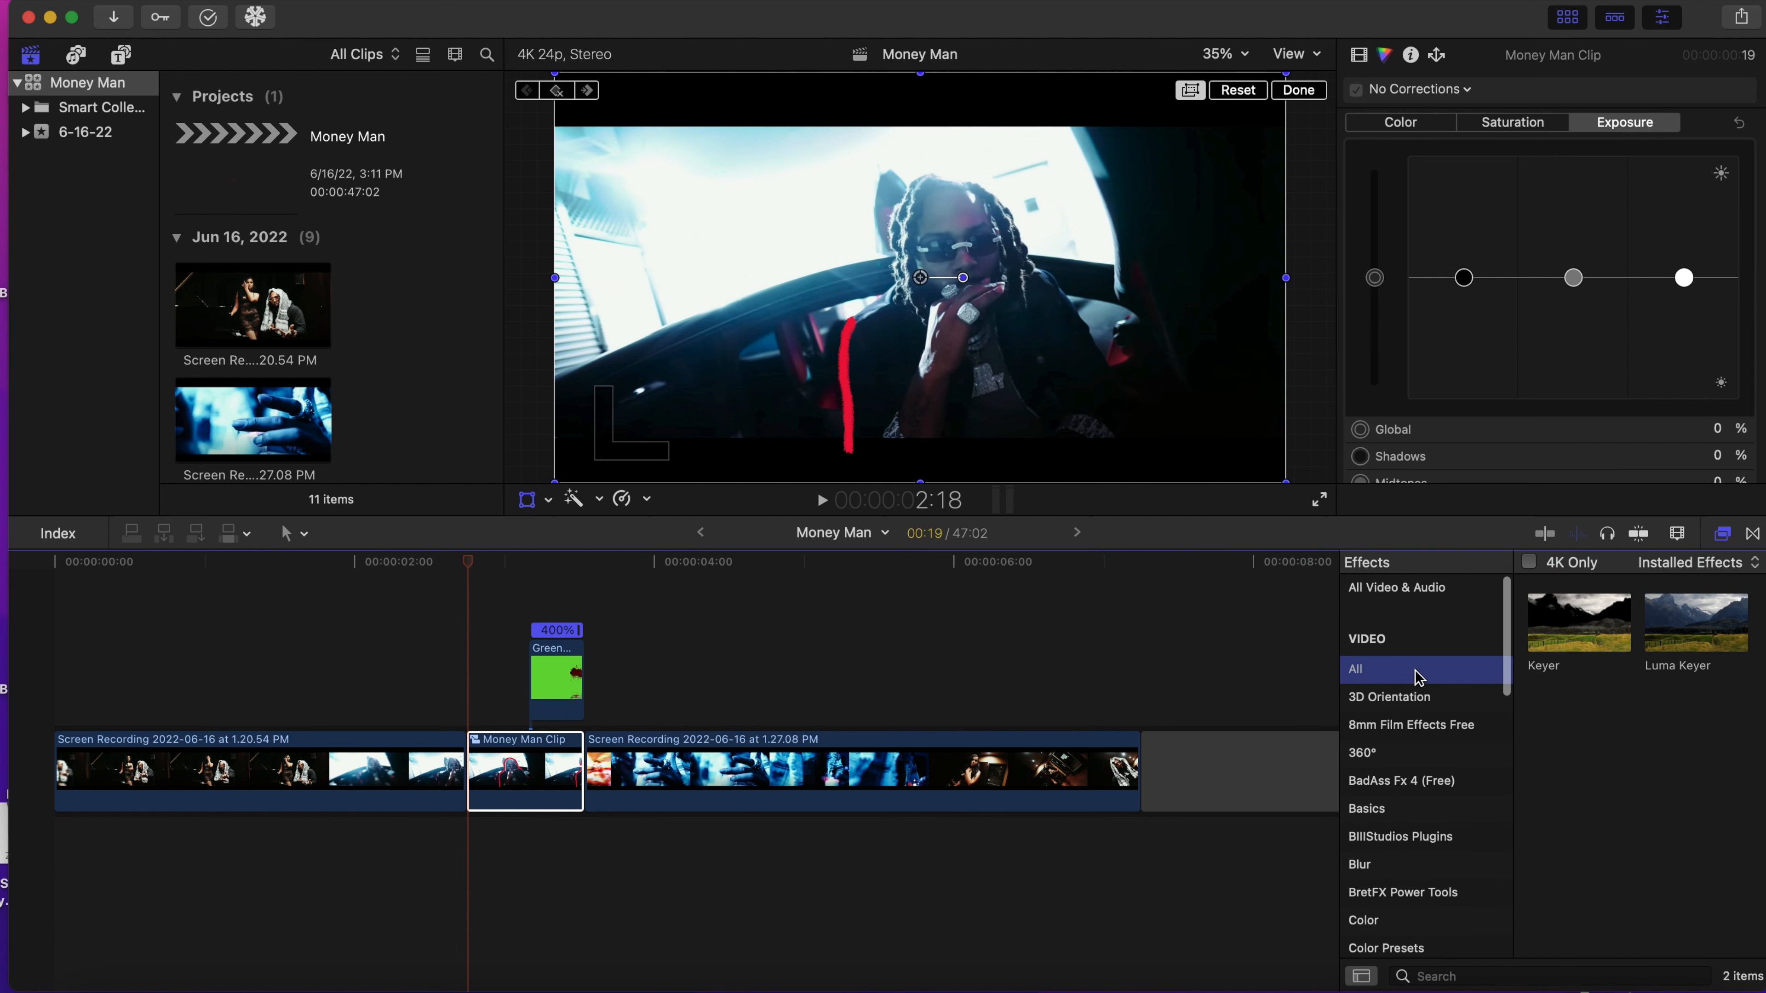
click(1462, 976)
text(ea)
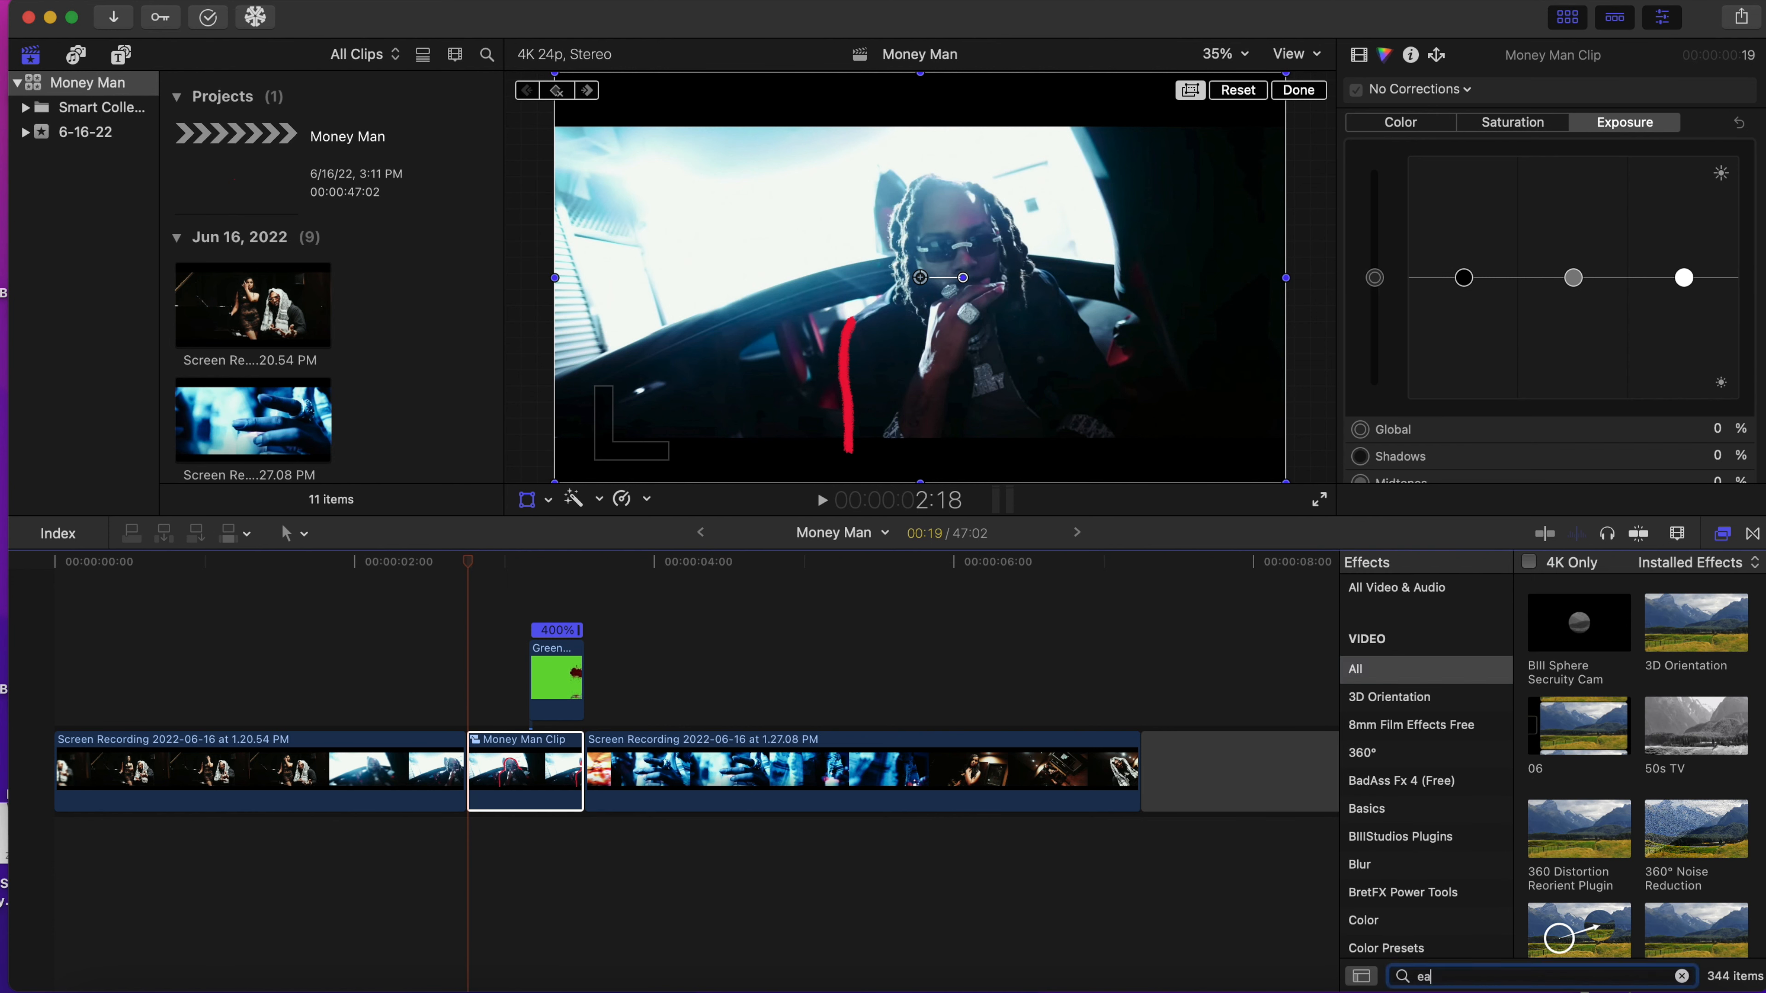
text(rt)
drag(1574, 646, 503, 789)
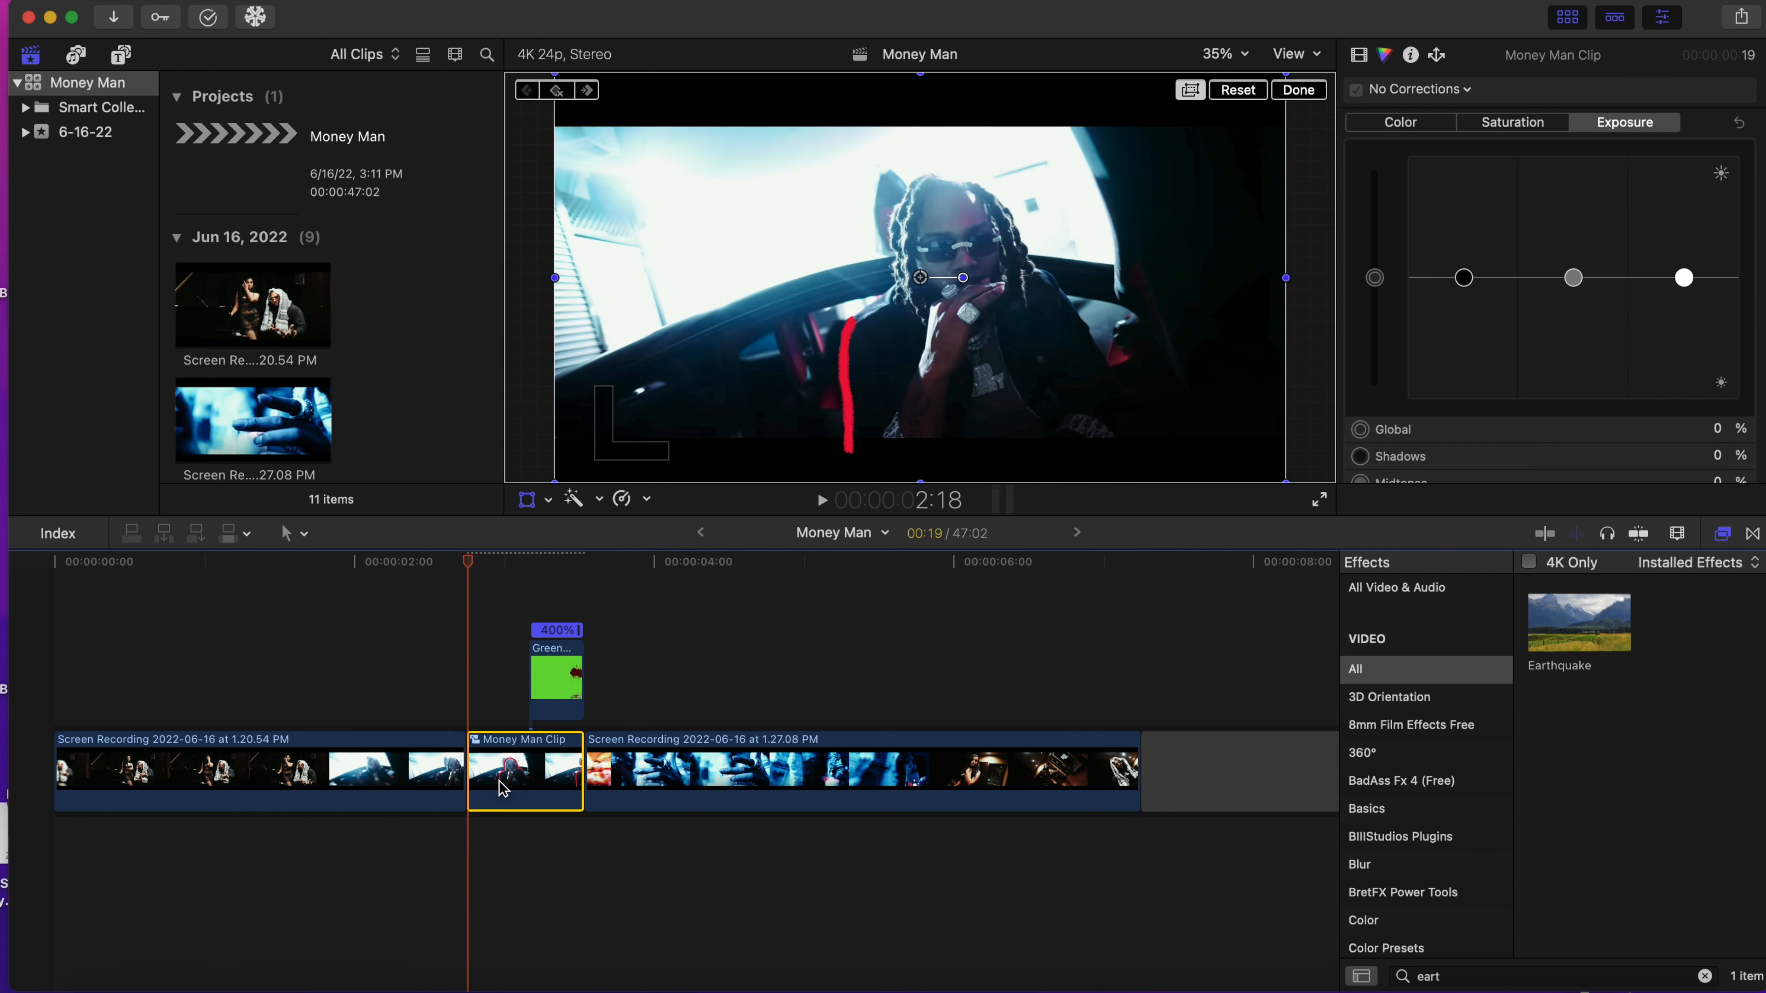
- Keyframe the Earthquake Amount and Epicenter at the start of the Money Man Clip, with the Amount set to 34.56
click(1360, 55)
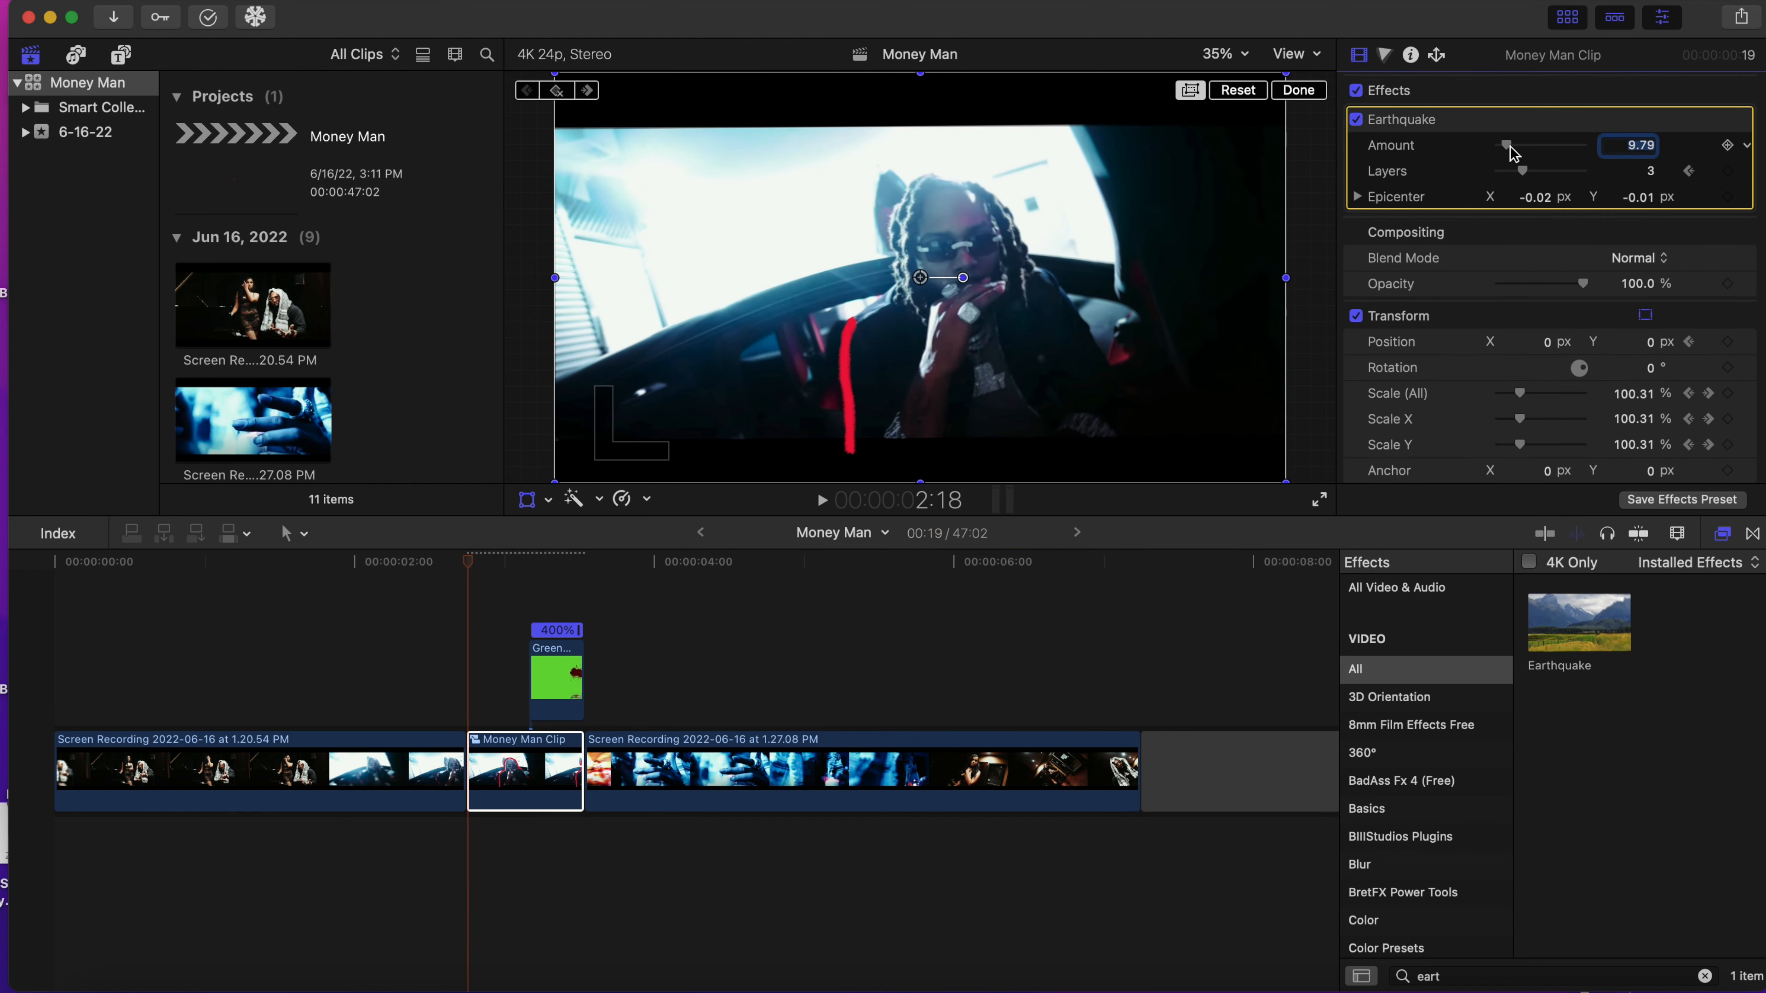
click(1728, 145)
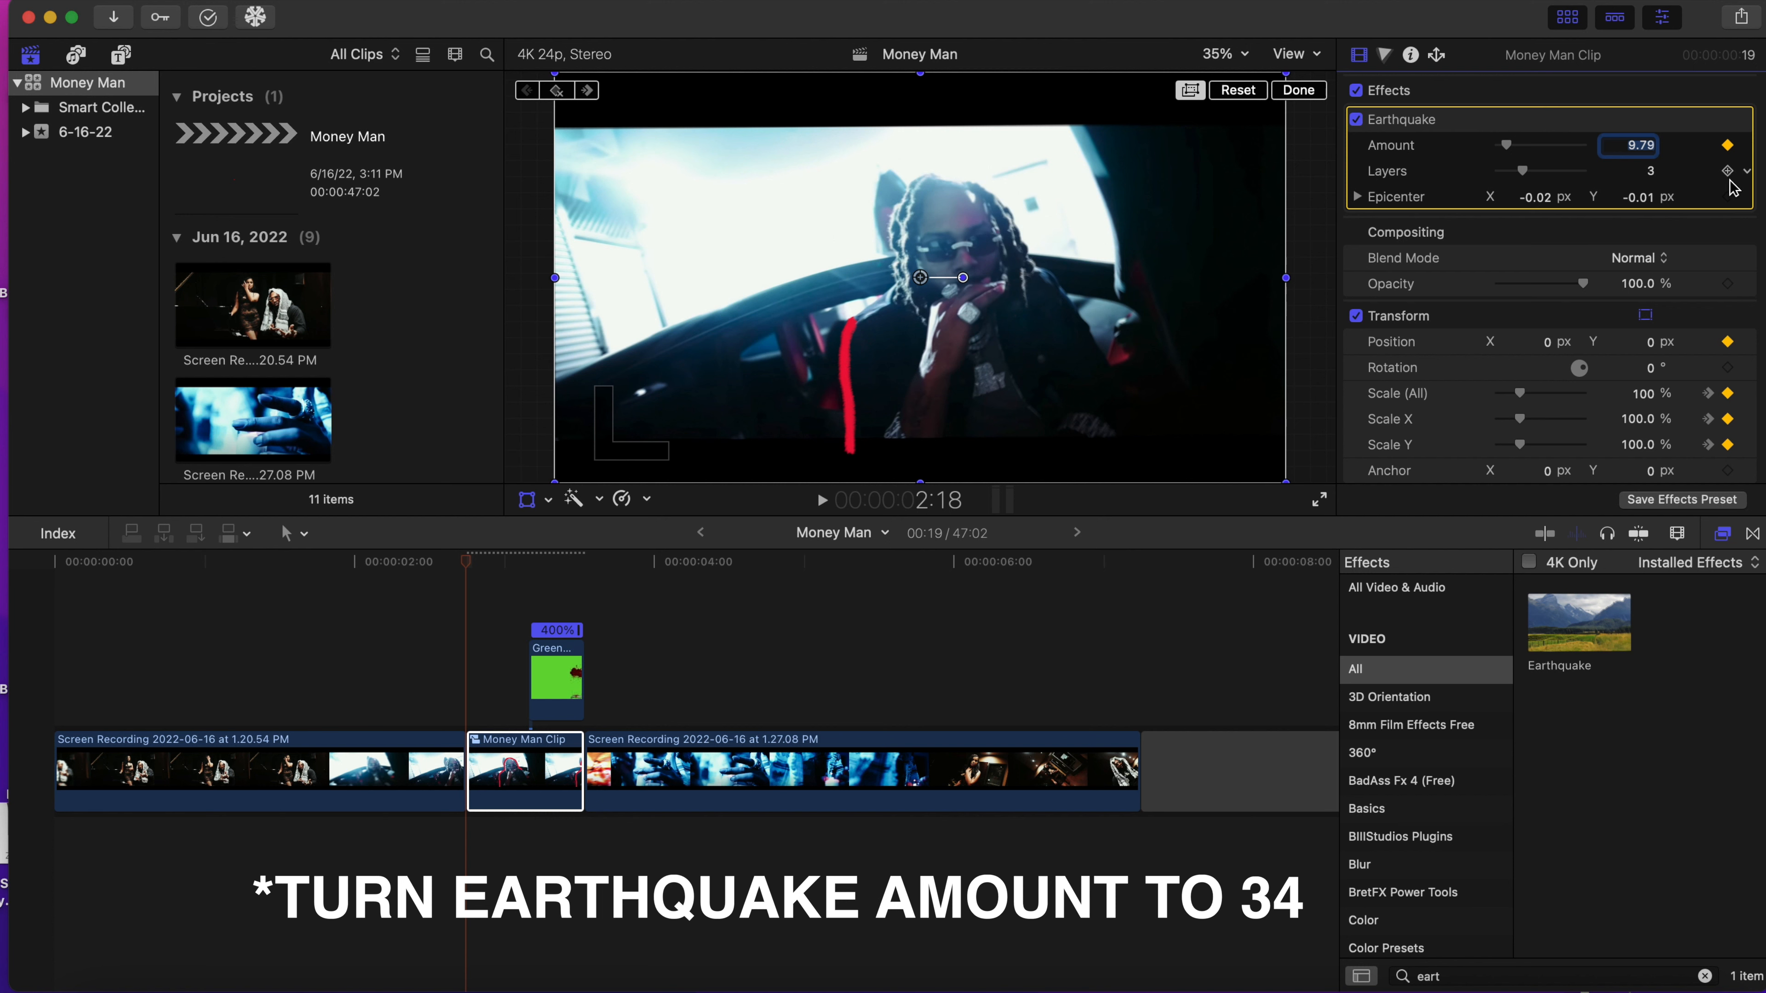
click(1728, 198)
drag(1501, 149, 1527, 151)
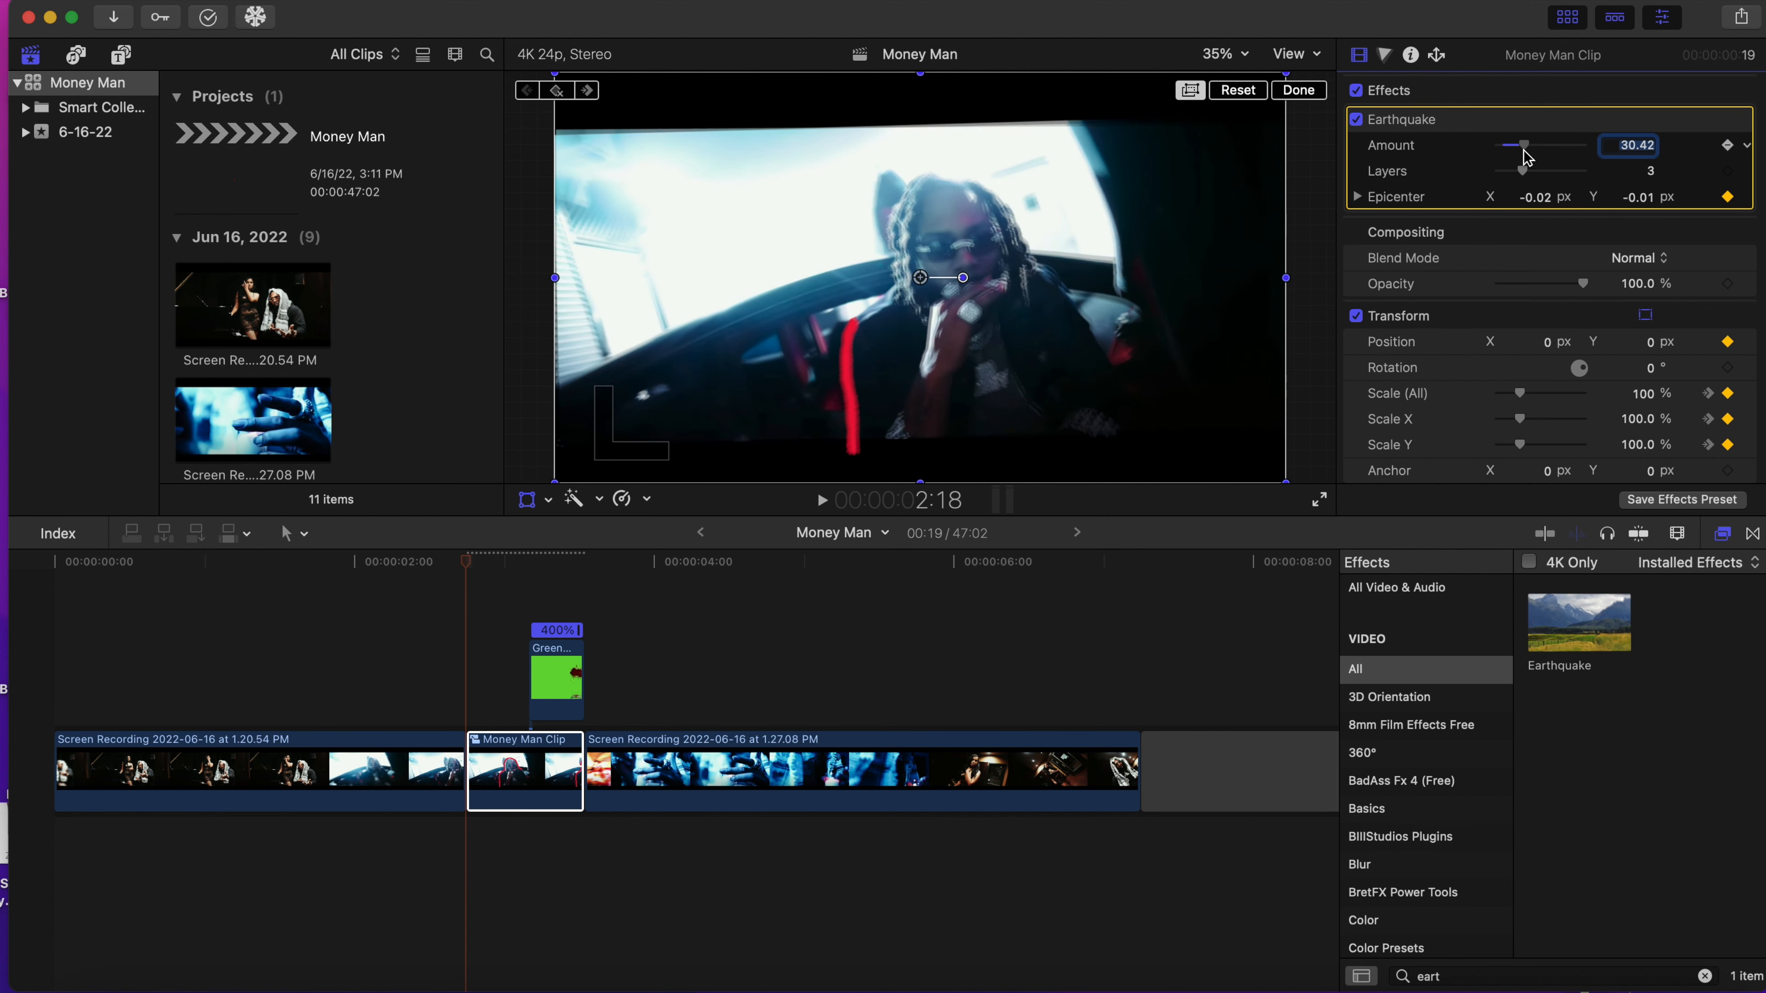
- At 2:20, set the Money Man Clip's Earthquake Amount to 0 and its Layers to 1
key(Right)
key(Right)
key(Right)
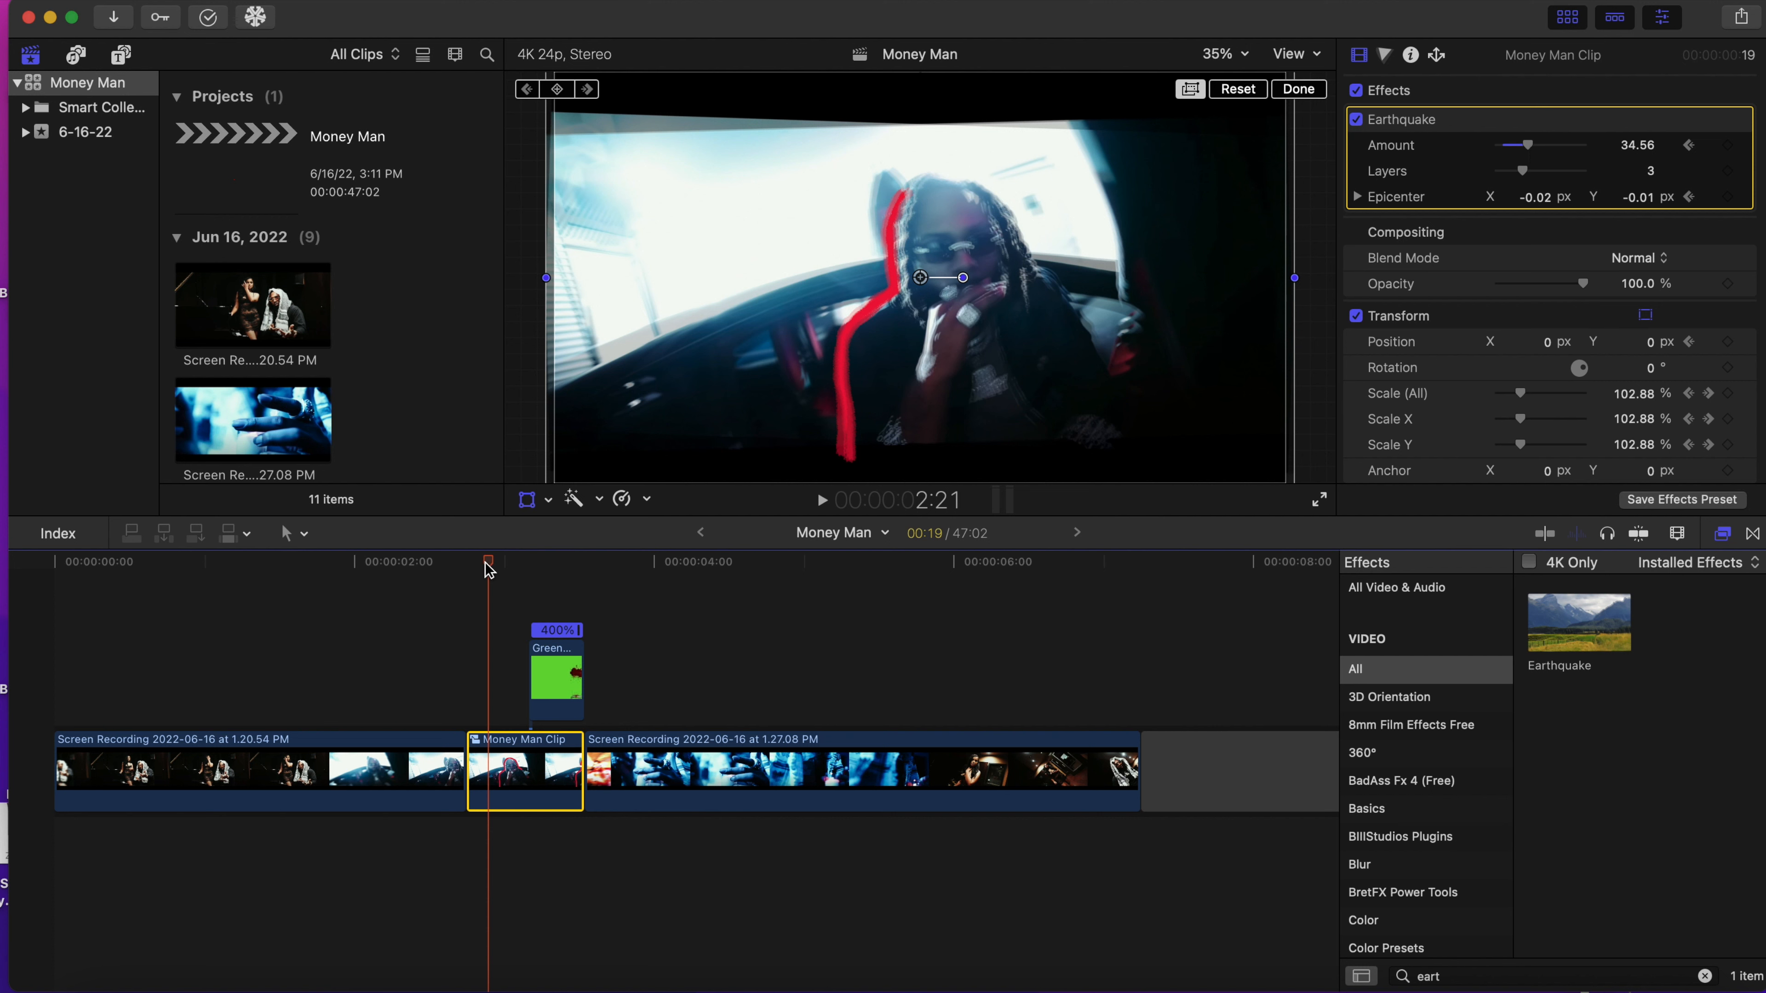
drag(485, 563, 475, 569)
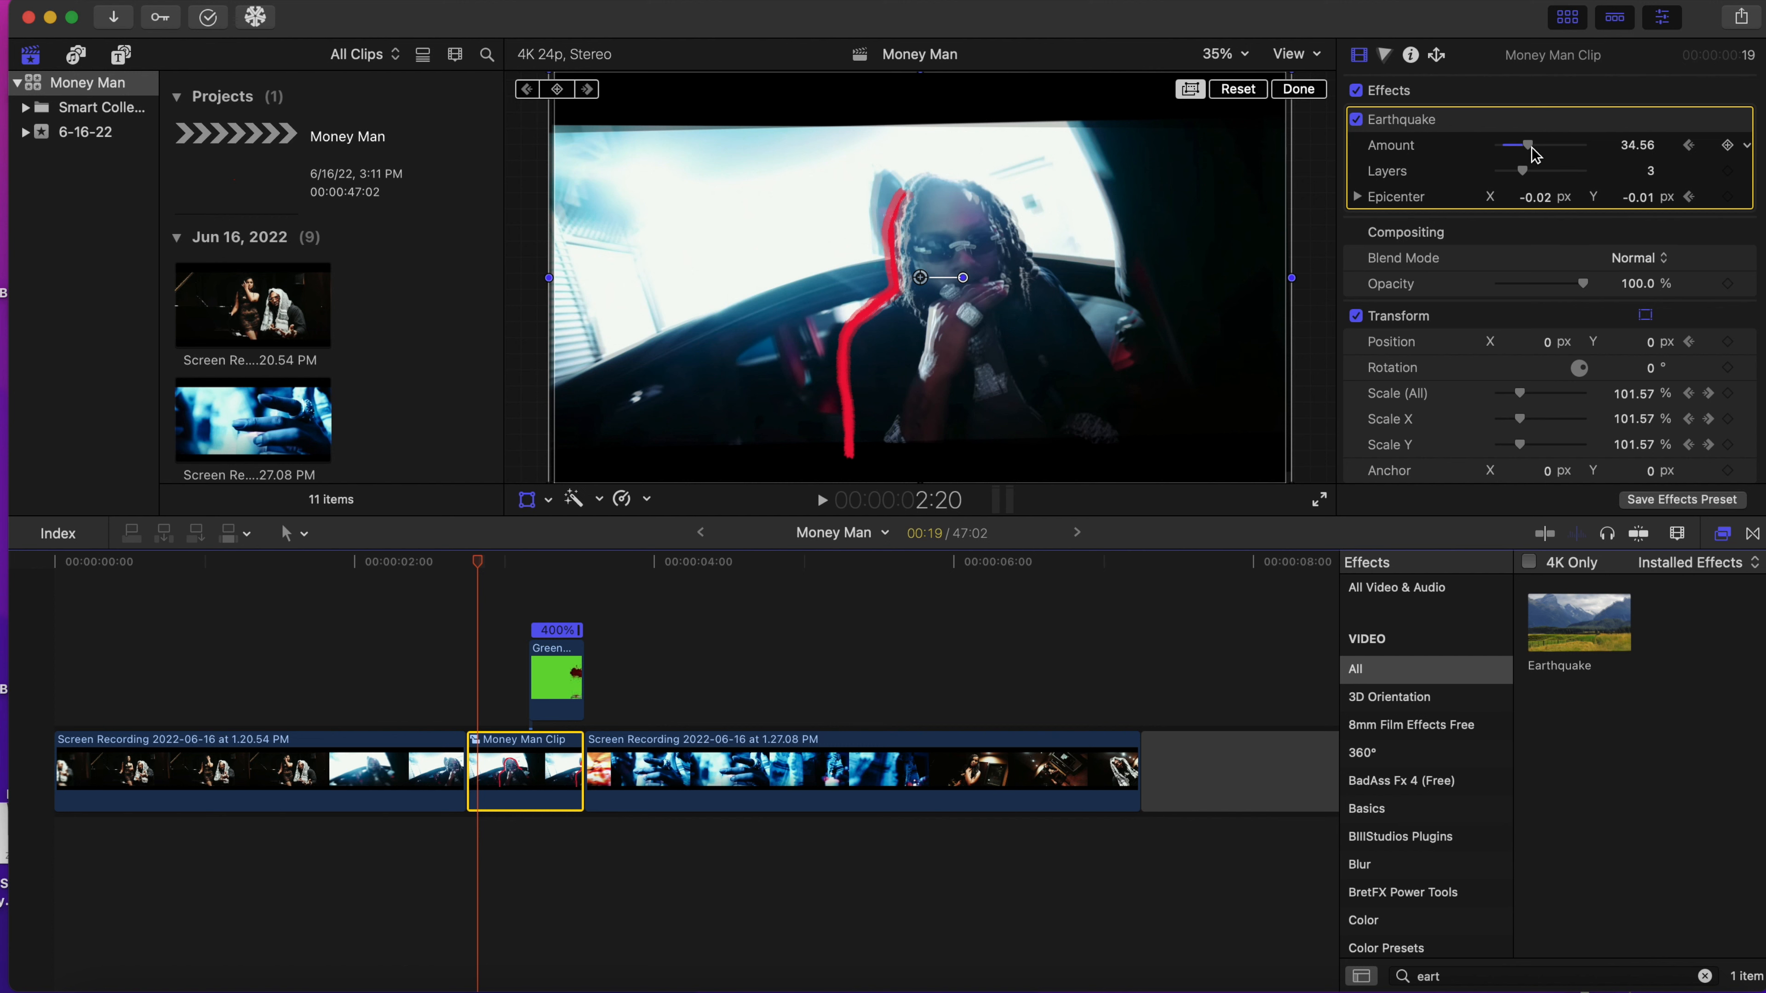
drag(1530, 148, 1481, 179)
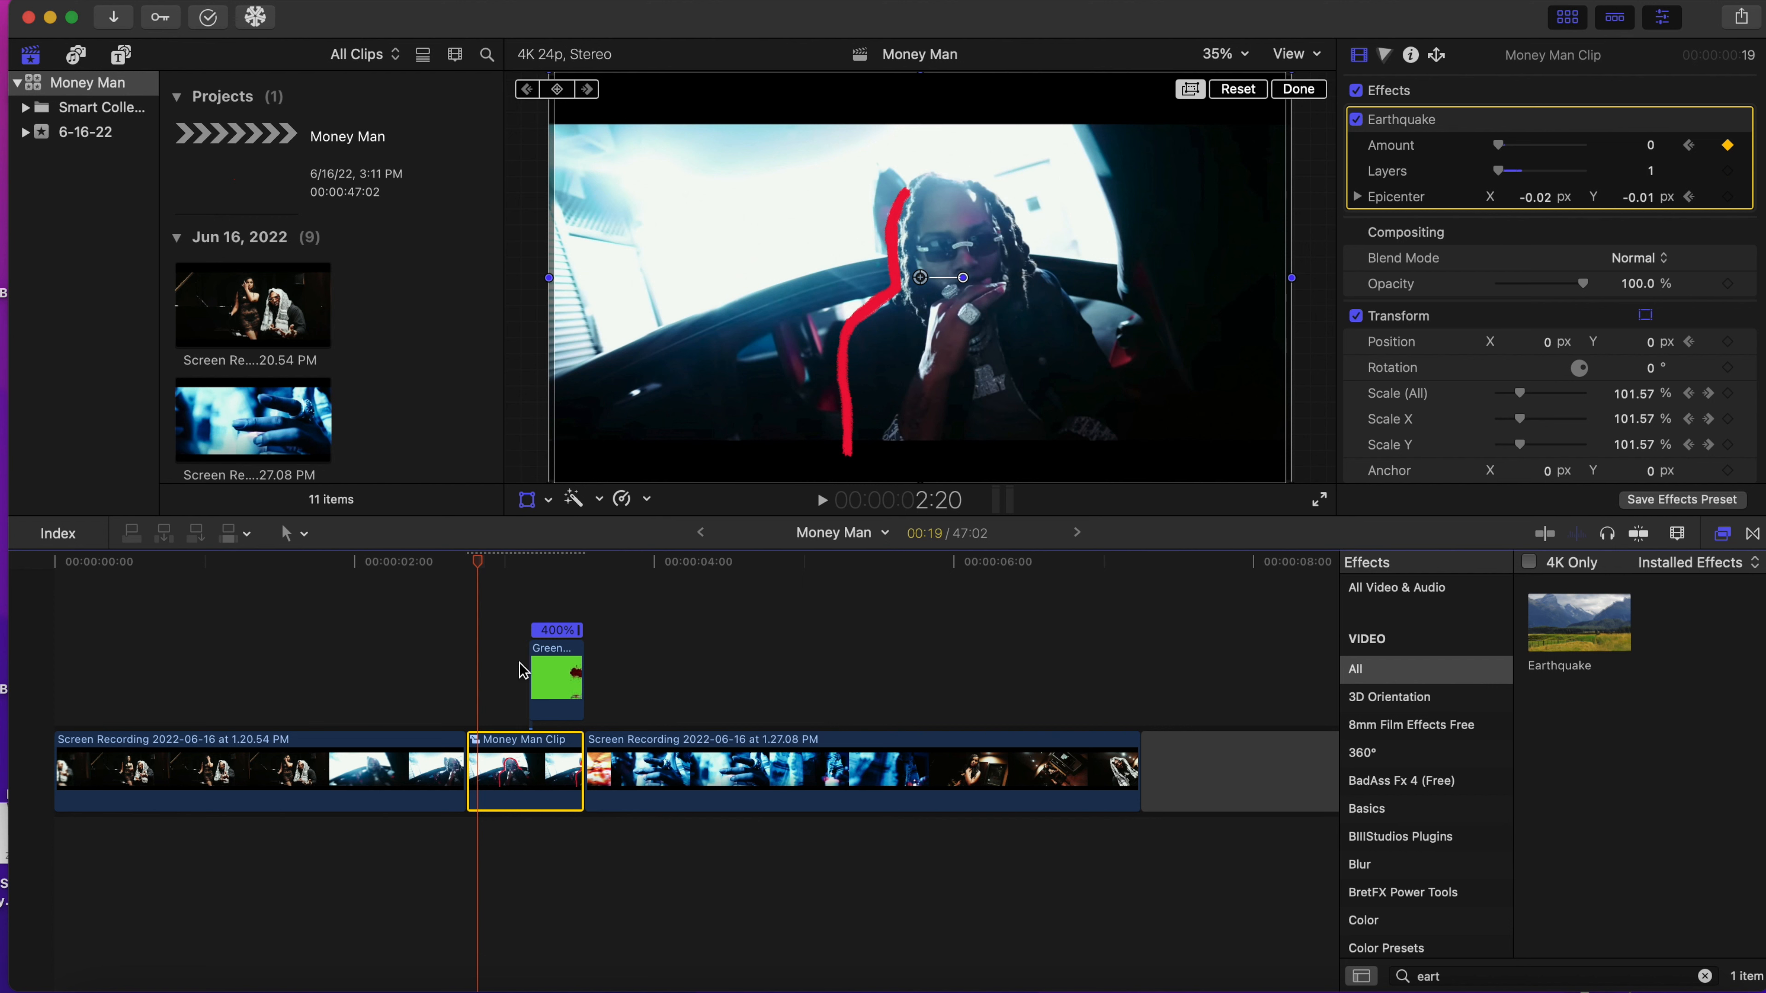
- Play the edit from shortly before the Money Man Clip and again from the beginning to review the earthquake shake
click(410, 661)
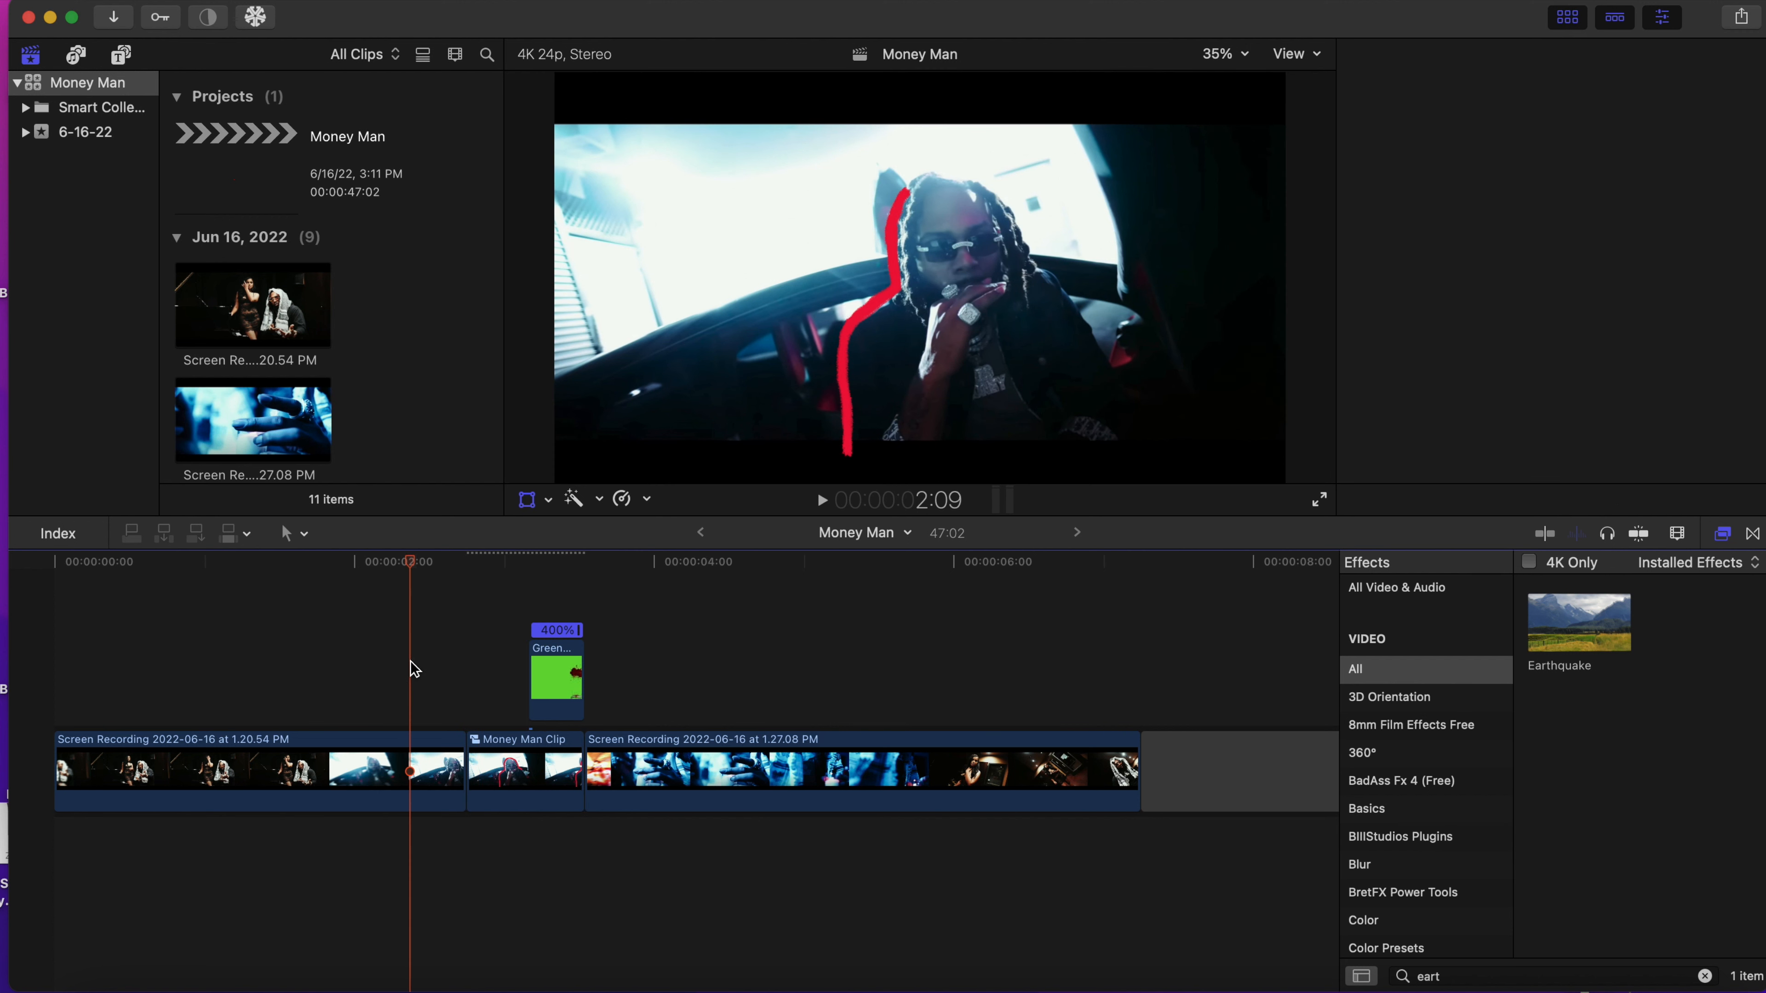
key(space)
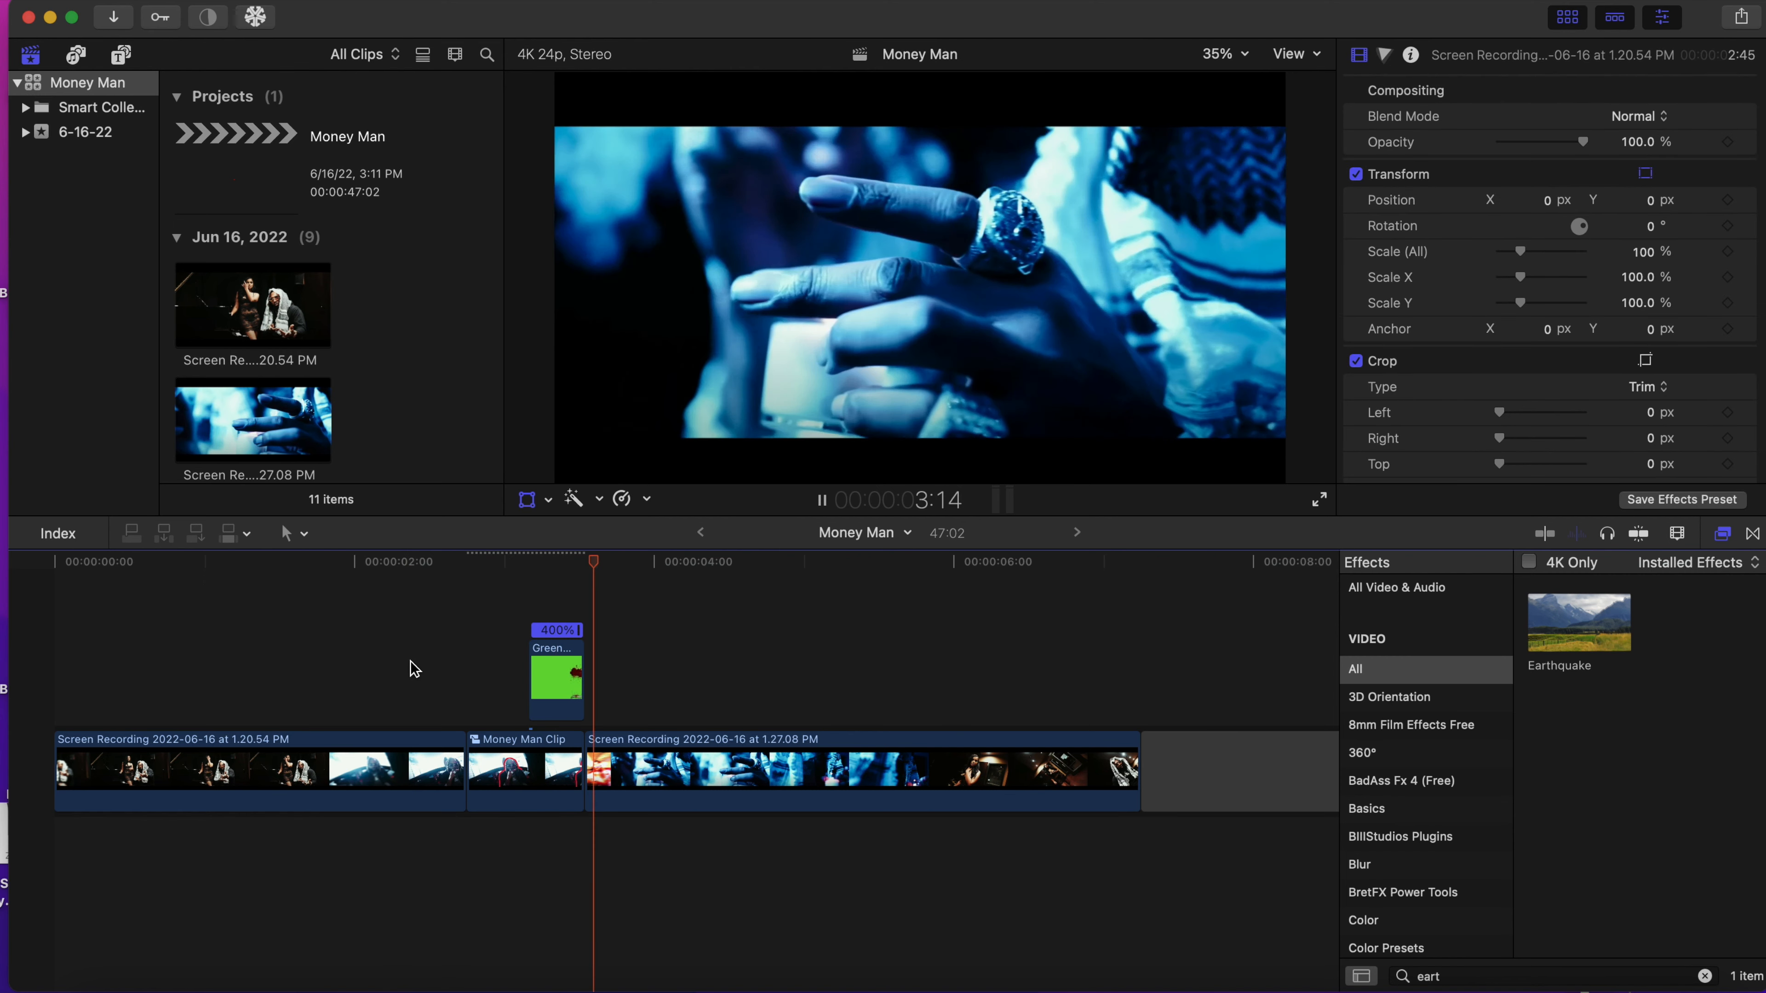
click(387, 649)
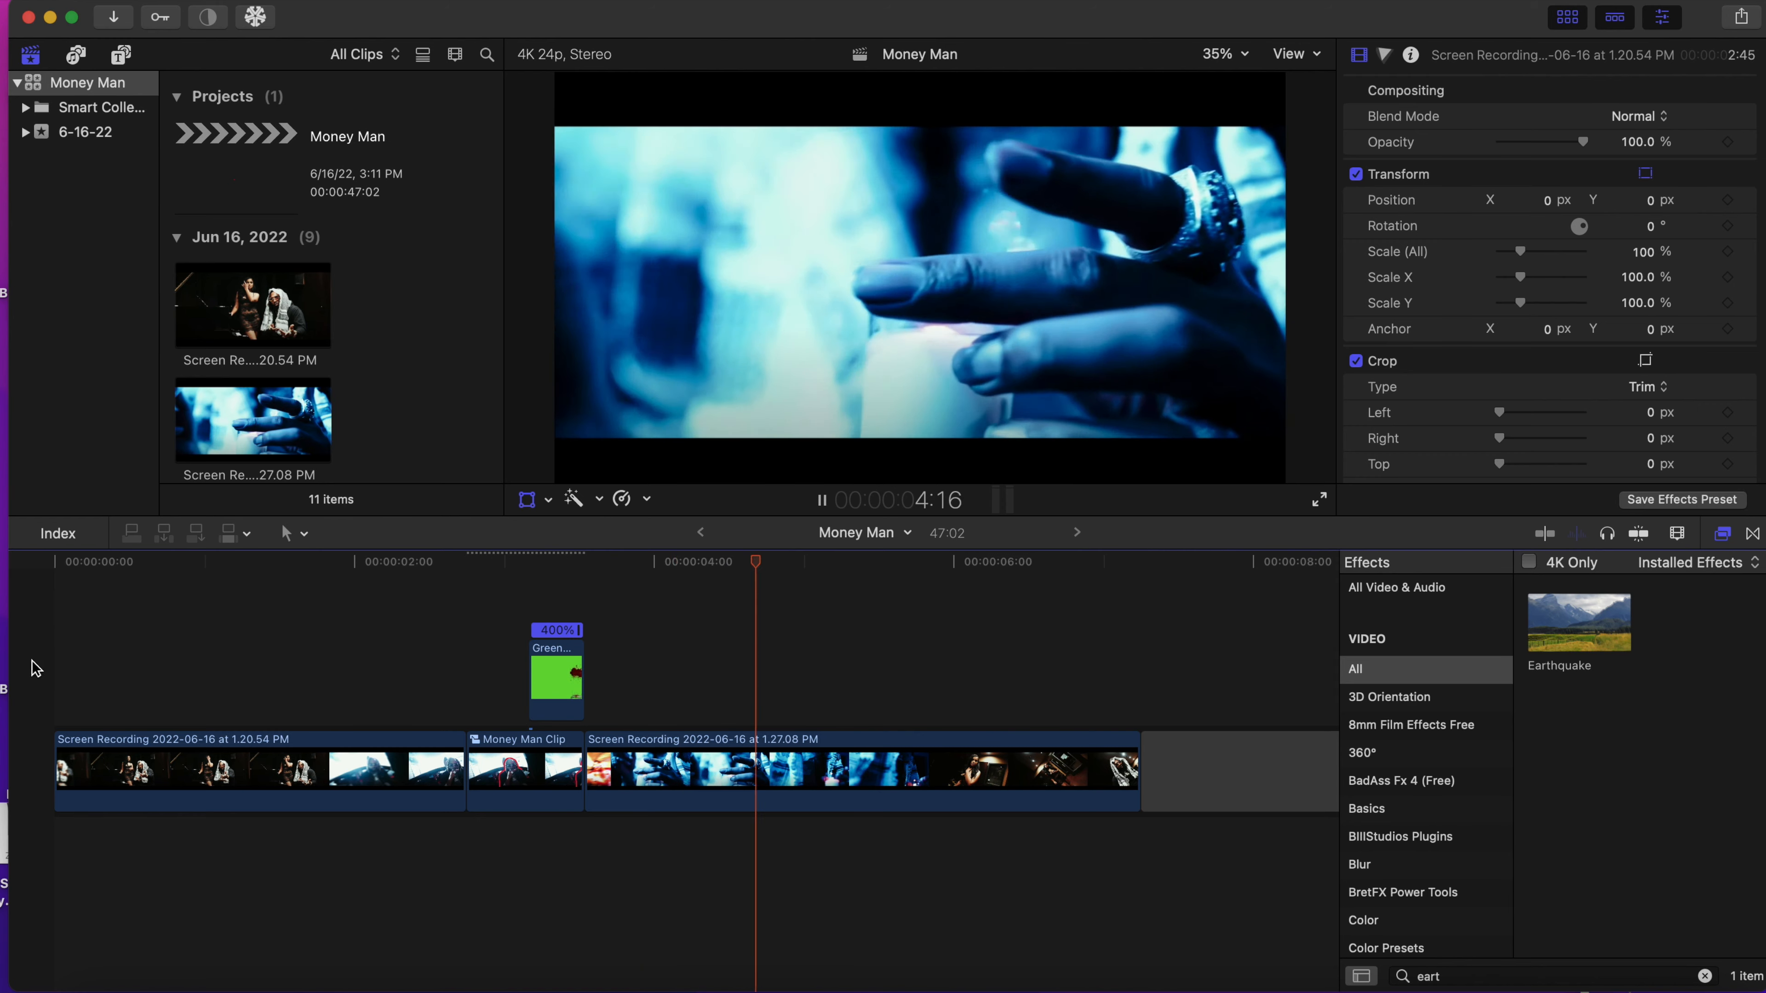
click(61, 671)
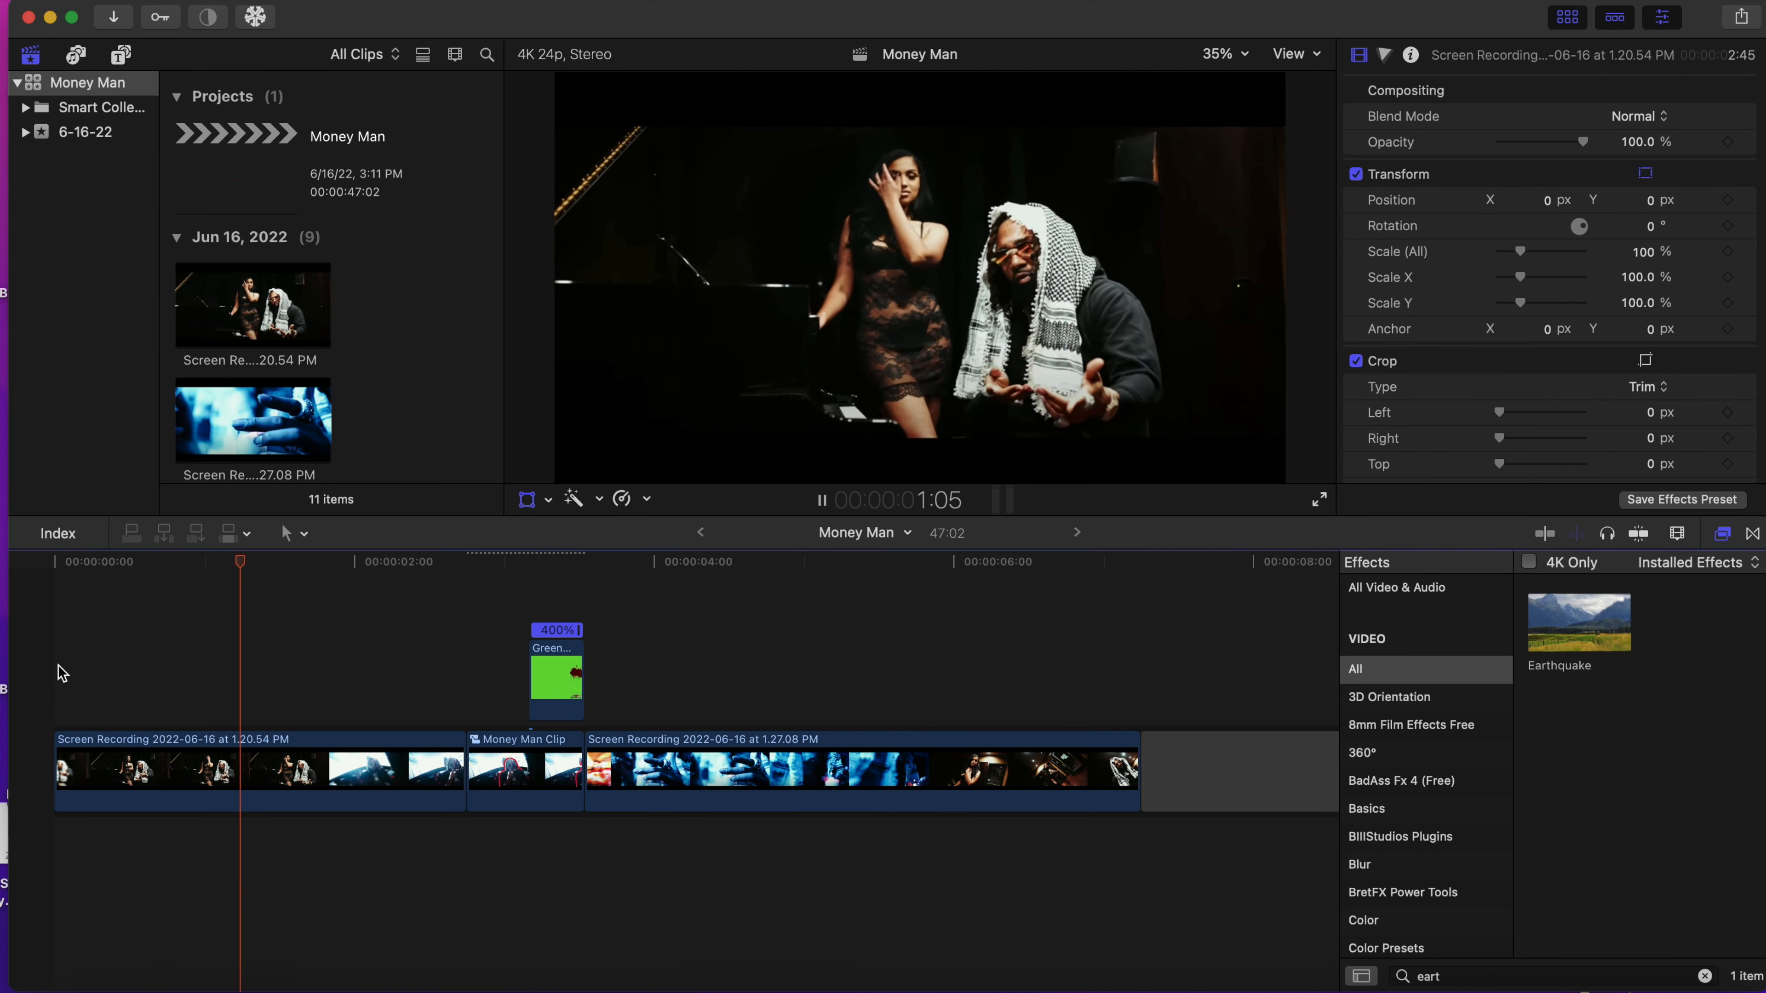